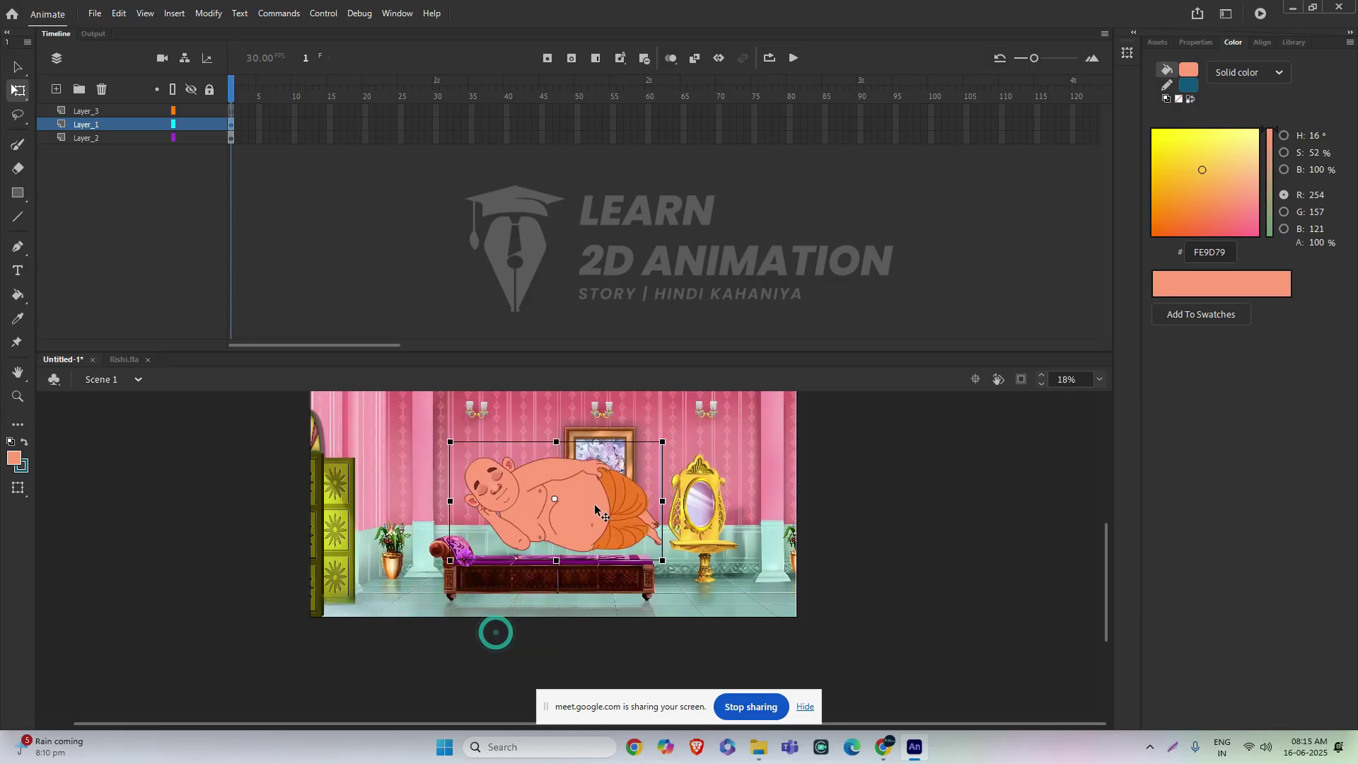
# - Scale up the room background and reposition it so the couch sits beneath the reclining character
pyautogui.scroll(-3, 700, 562)
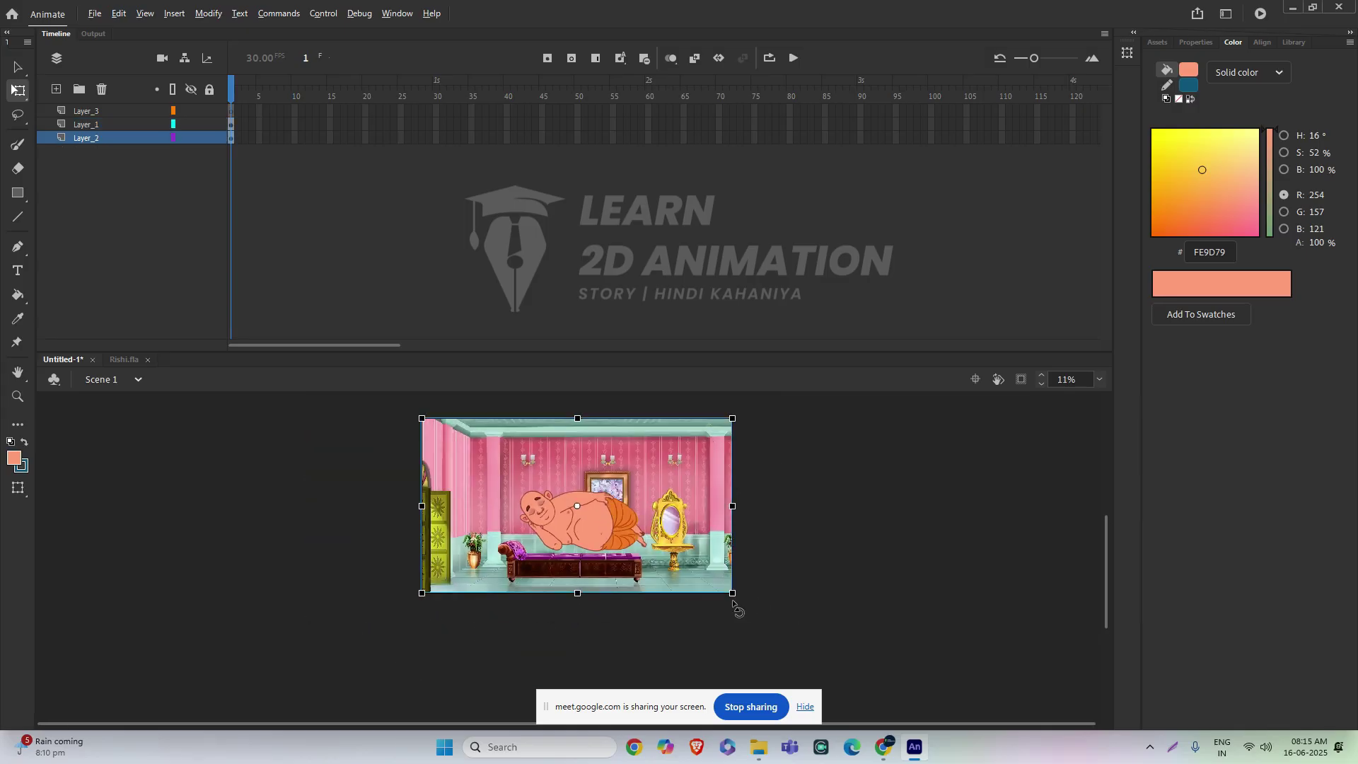
pyautogui.moveTo(732, 593); pyautogui.dragTo(967, 724)
pyautogui.moveTo(772, 647); pyautogui.dragTo(675, 545)
pyautogui.scroll(3, 677, 546)
pyautogui.scroll(-1, 733, 550)
pyautogui.scroll(-3, 622, 568)
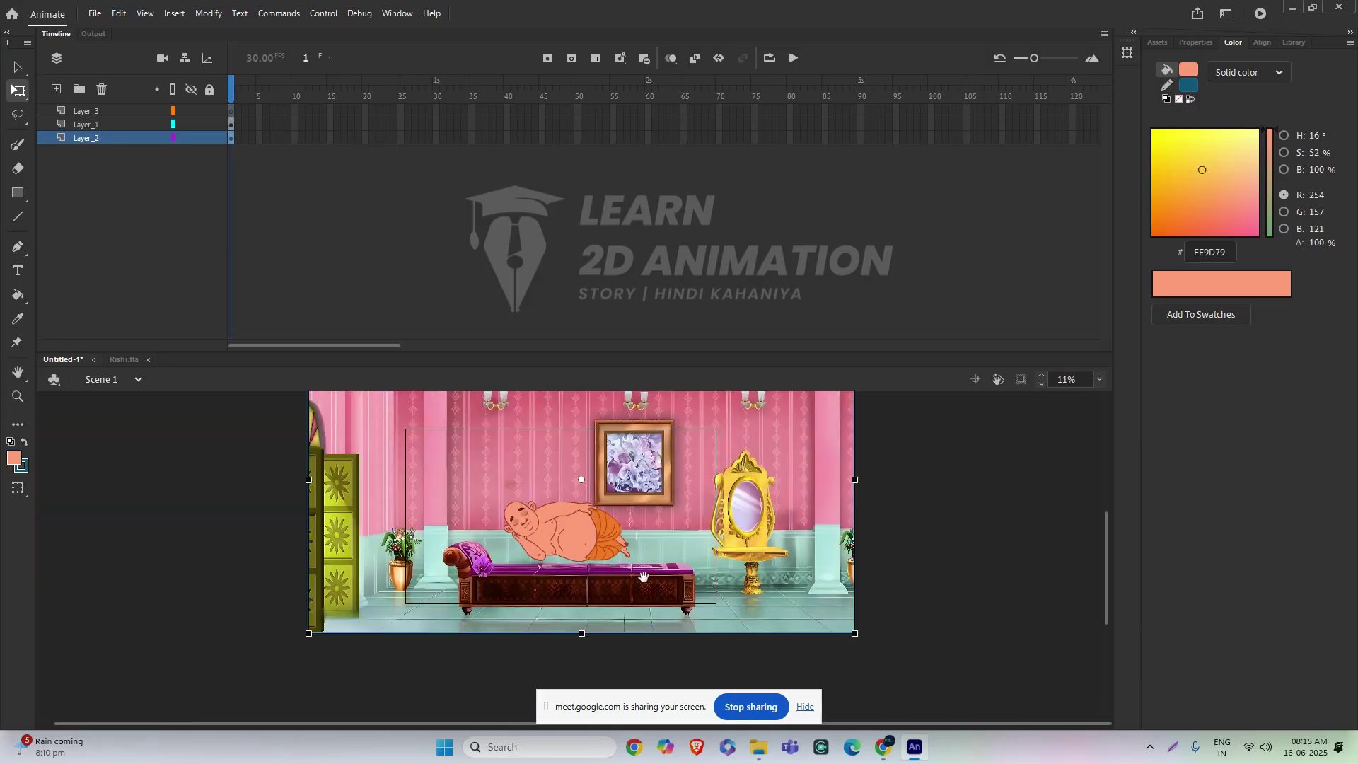
pyautogui.moveTo(855, 633); pyautogui.dragTo(801, 603)
pyautogui.moveTo(663, 525); pyautogui.dragTo(677, 572)
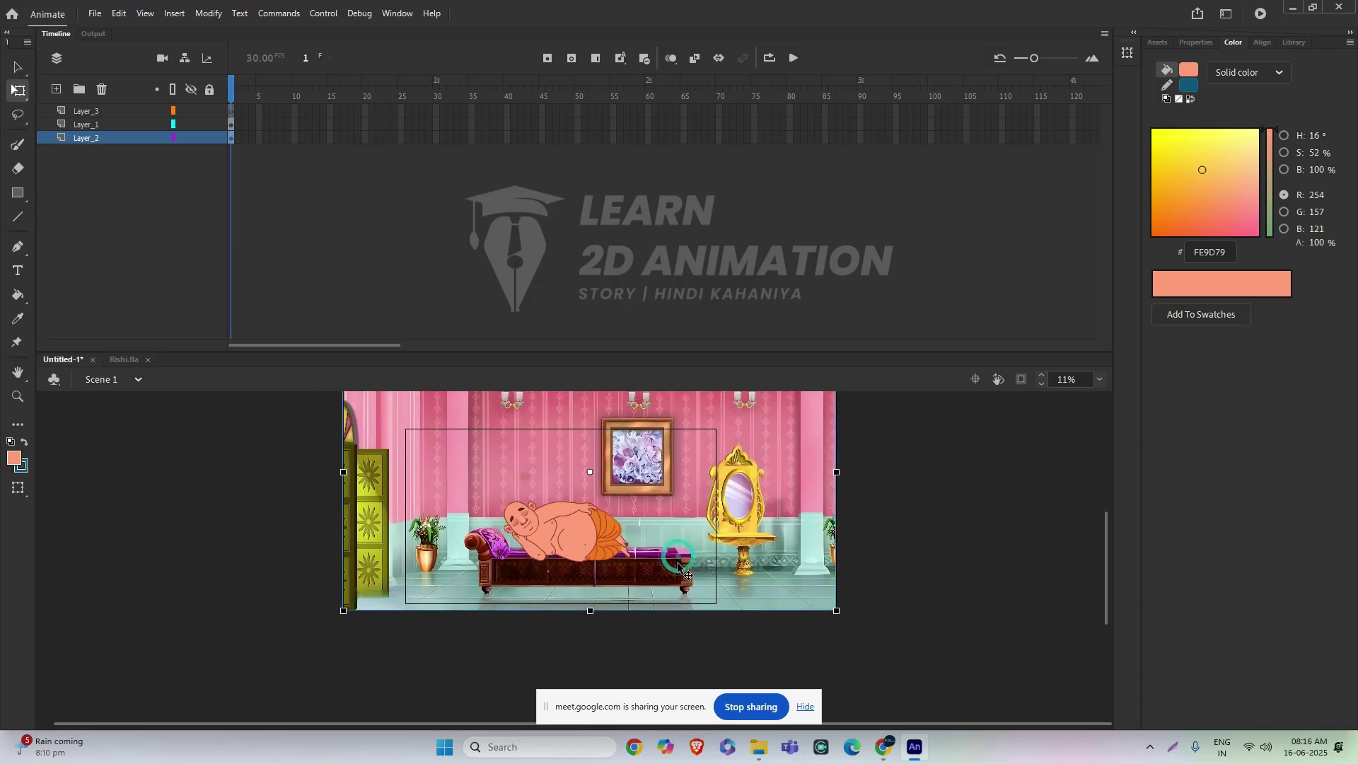
# - Enlarge the room background further and realign its couch under the reclining character
pyautogui.scroll(3, 581, 560)
pyautogui.moveTo(580, 560); pyautogui.dragTo(589, 611)
pyautogui.click(592, 562)
pyautogui.scroll(-2, 785, 614)
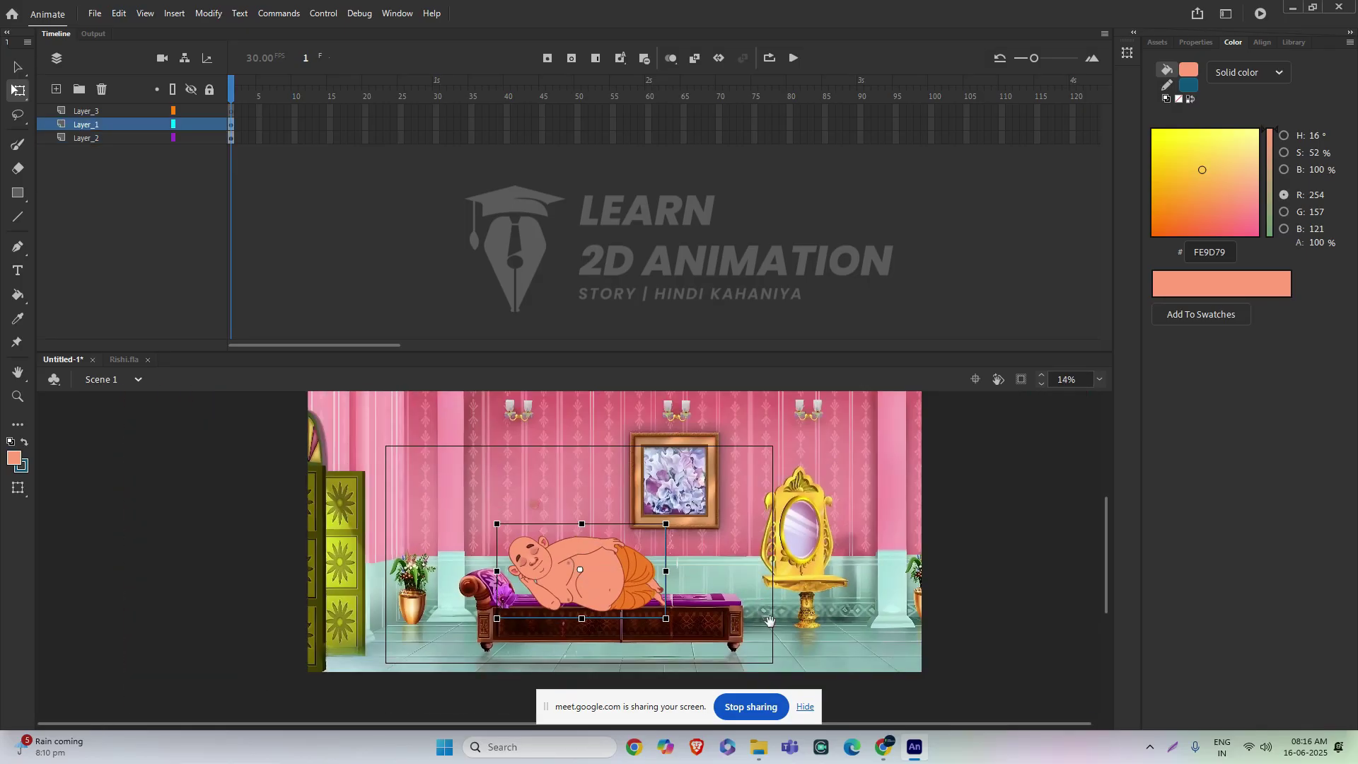
pyautogui.click(785, 615)
pyautogui.moveTo(902, 639); pyautogui.dragTo(1059, 726)
pyautogui.moveTo(860, 631); pyautogui.dragTo(795, 582)
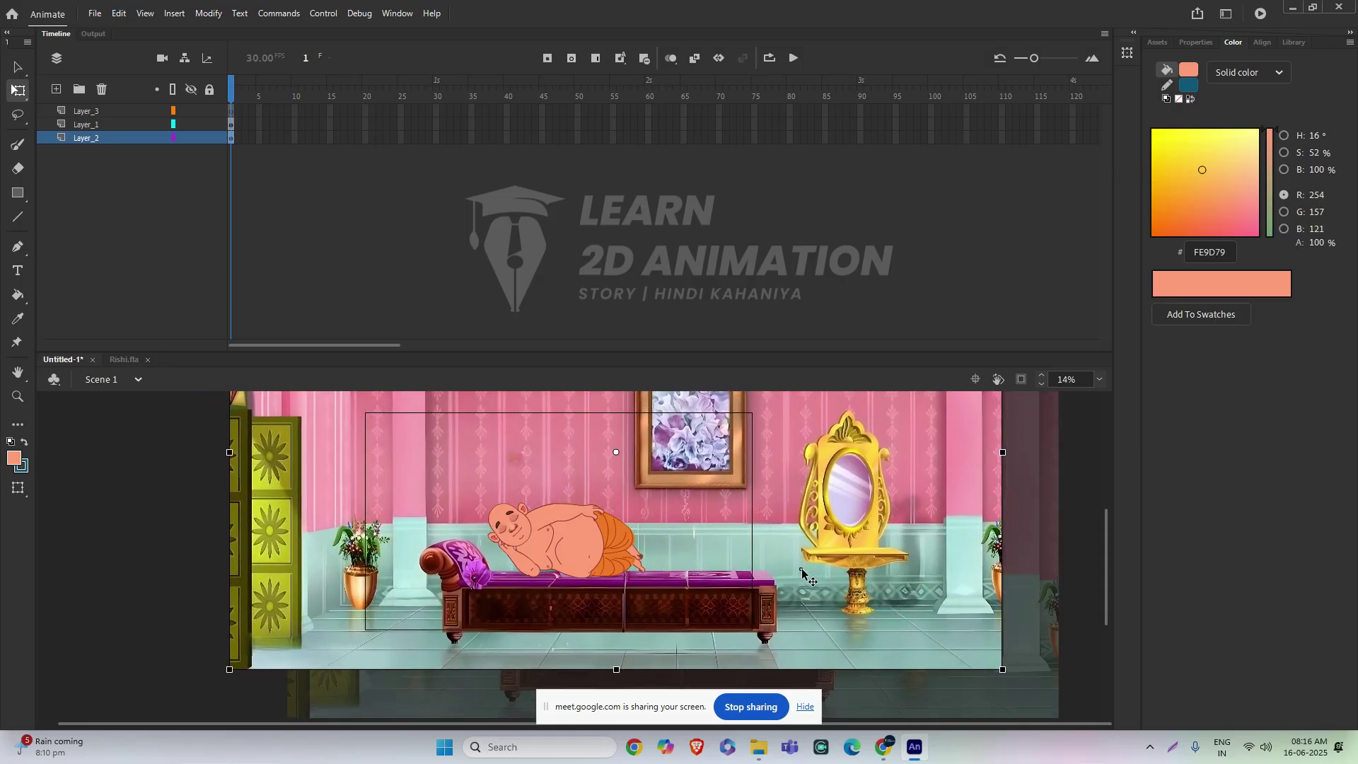
# - Move the reclining character onto the couch so the head rests against the purple cushion
pyautogui.scroll(2, 744, 594)
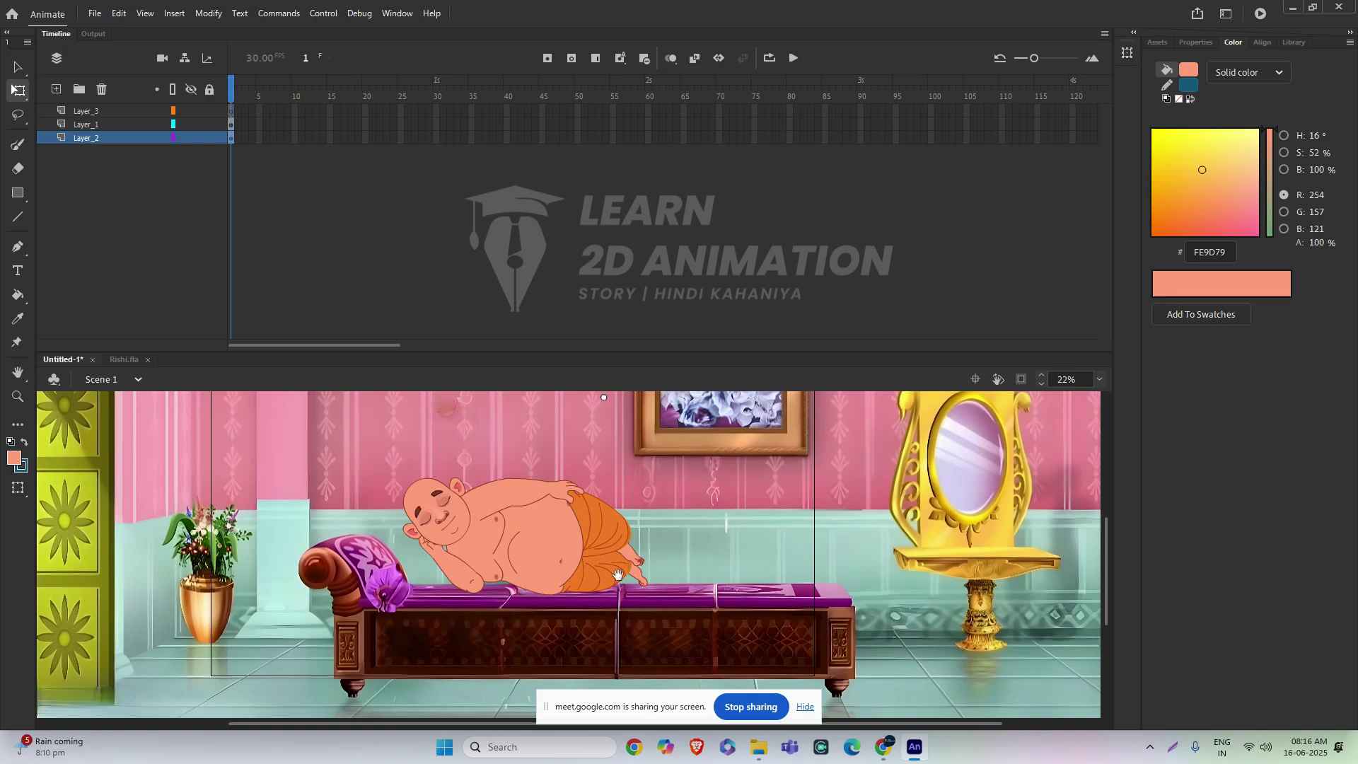
pyautogui.hscroll(-3, 707, 566)
pyautogui.click(637, 555)
pyautogui.moveTo(629, 555); pyautogui.dragTo(594, 541)
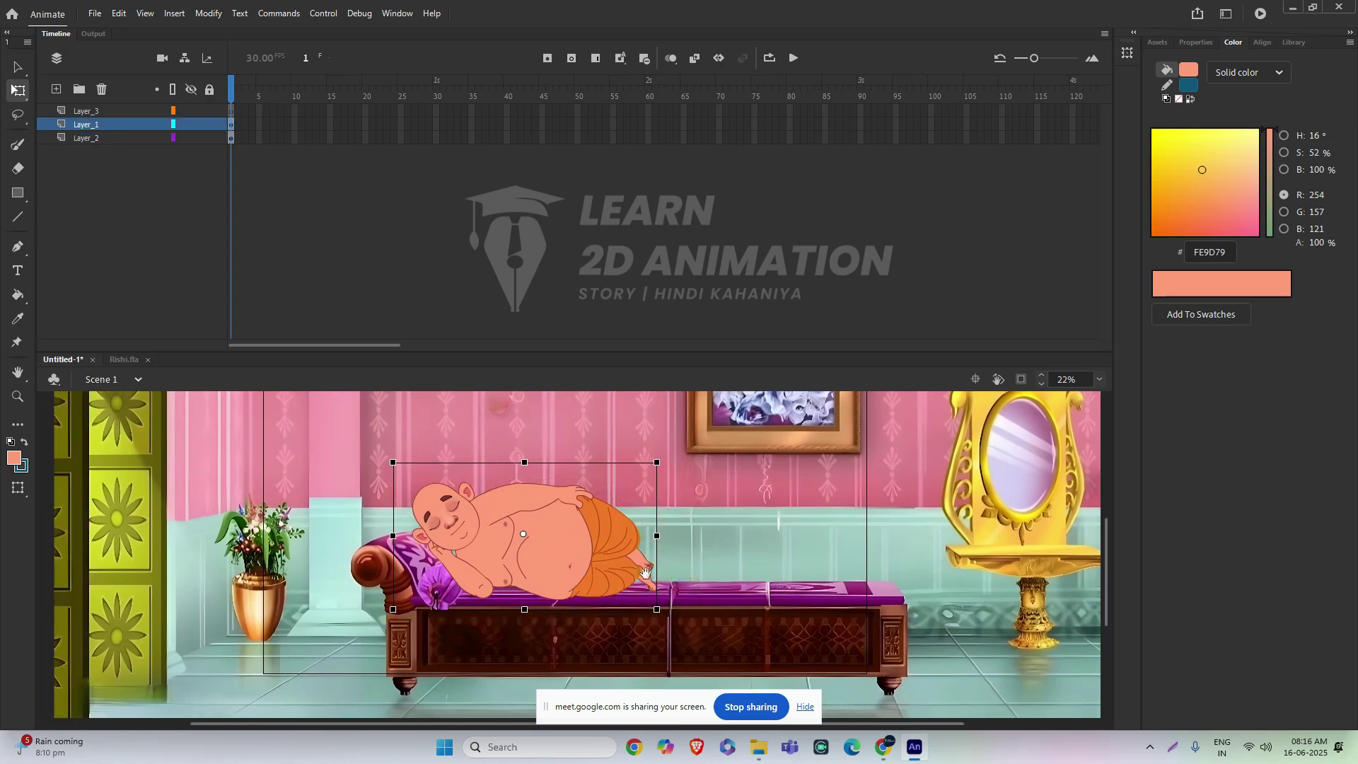
pyautogui.scroll(3, 645, 571)
pyautogui.moveTo(450, 555); pyautogui.dragTo(476, 570)
pyautogui.scroll(-4, 707, 606)
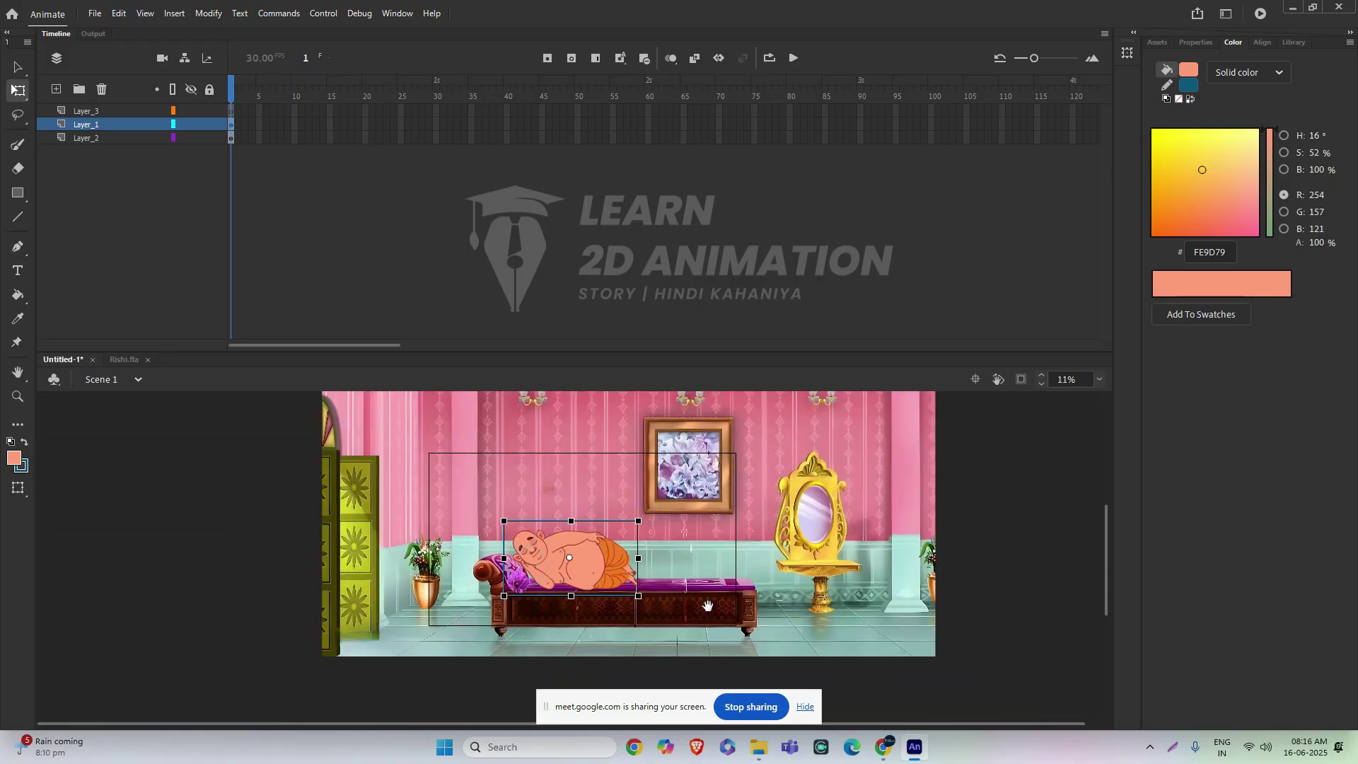
# - Move the background and character together so the floor's lower edge lines up with the stage's lower edge
pyautogui.click(689, 503)
pyautogui.scroll(2, 679, 516)
pyautogui.moveTo(538, 530); pyautogui.dragTo(565, 643)
pyautogui.click(525, 591)
pyautogui.moveTo(731, 606); pyautogui.dragTo(785, 508)
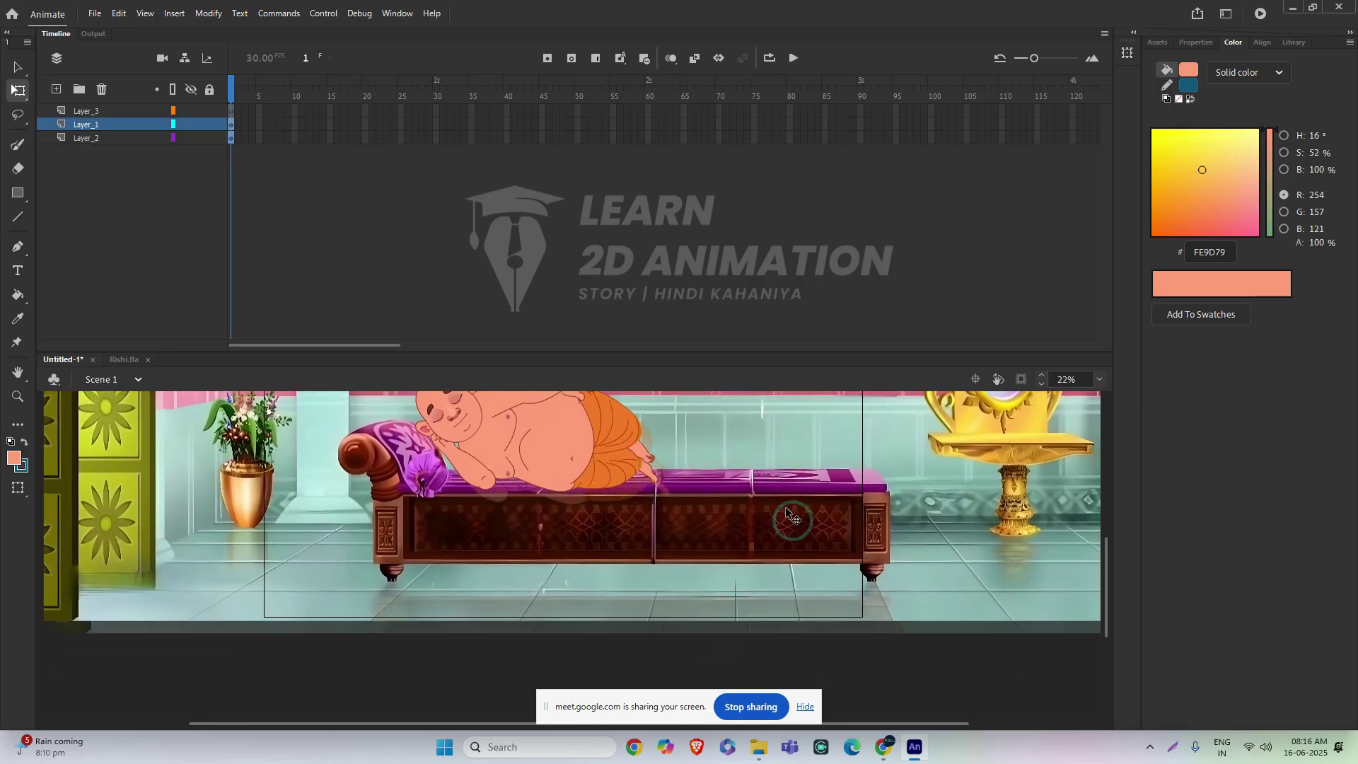
pyautogui.scroll(1, 573, 491)
pyautogui.moveTo(711, 545); pyautogui.dragTo(706, 539)
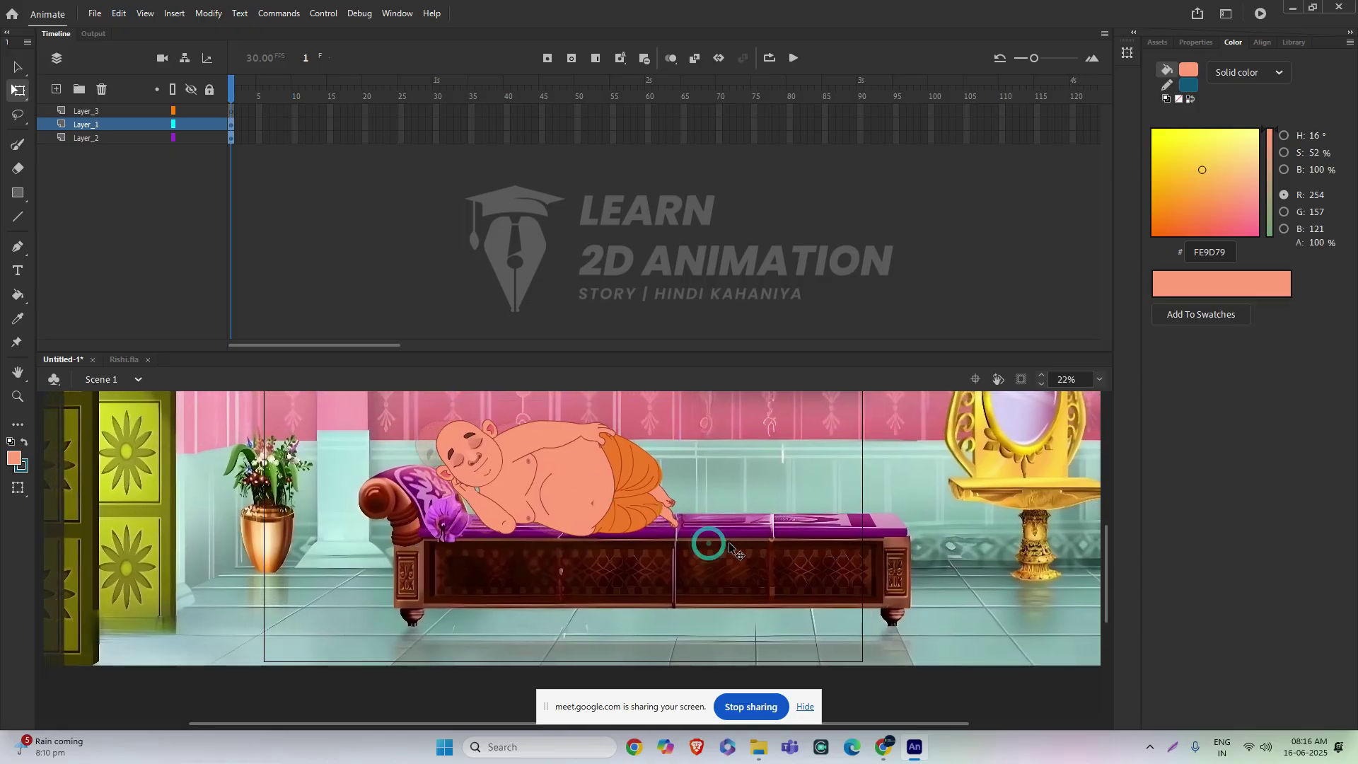
pyautogui.scroll(2, 706, 540)
pyautogui.click(606, 566)
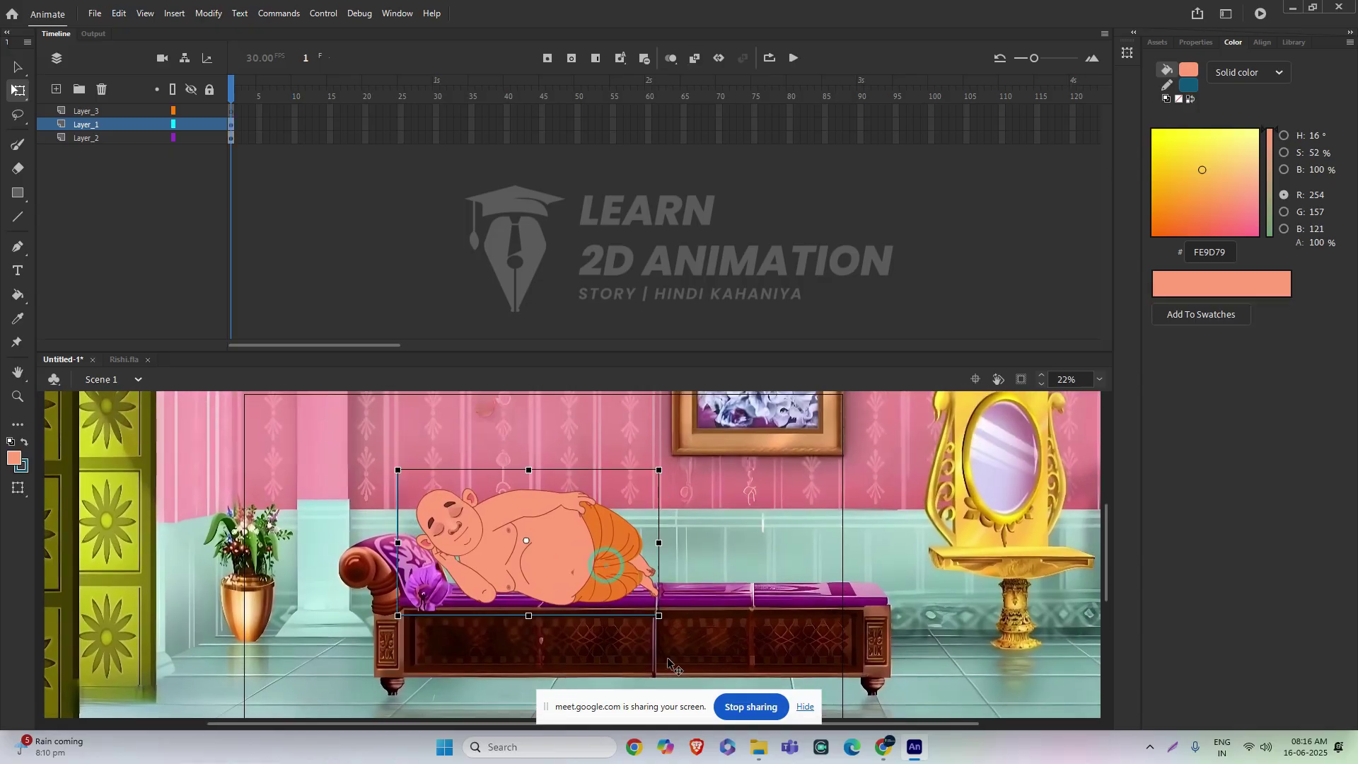
pyautogui.click(909, 713)
pyautogui.moveTo(739, 634); pyautogui.dragTo(736, 535)
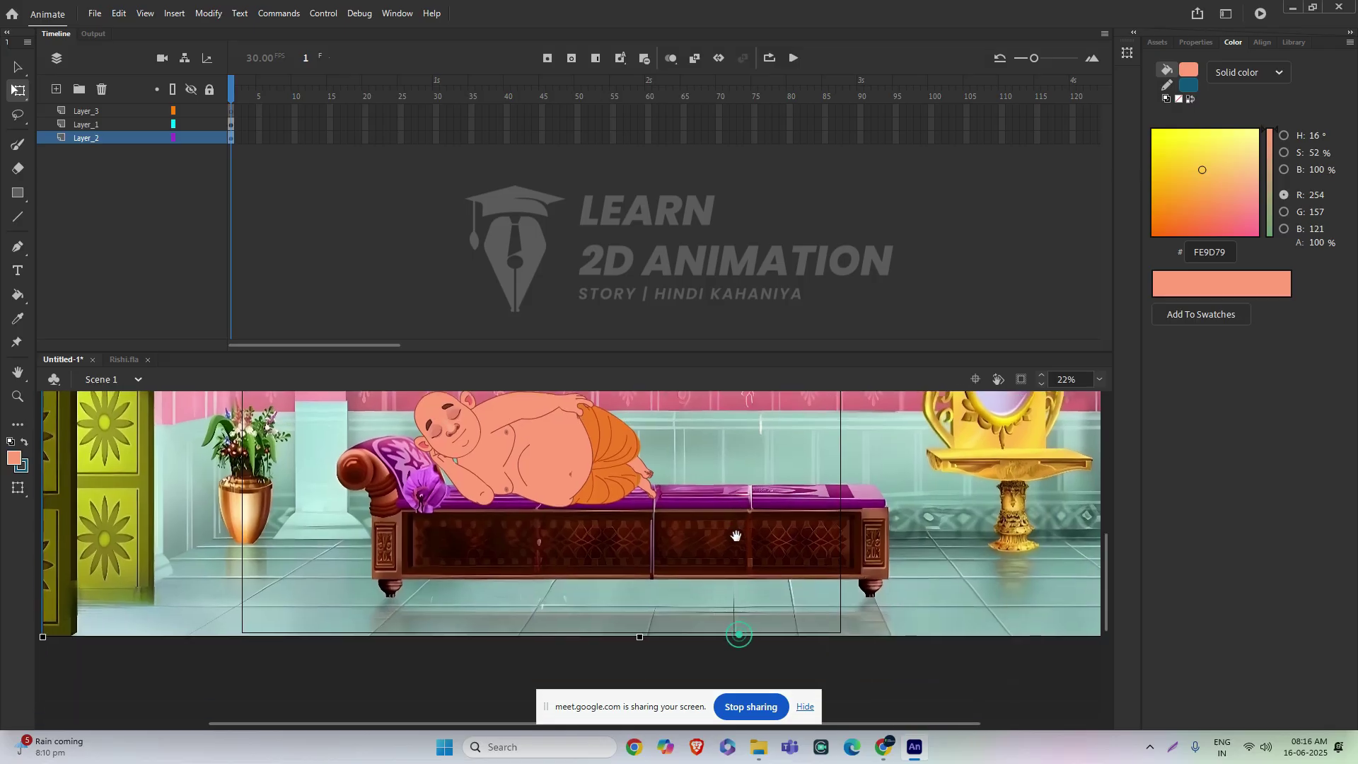
pyautogui.scroll(-4, 735, 535)
pyautogui.moveTo(779, 601); pyautogui.dragTo(763, 673)
pyautogui.click(980, 536)
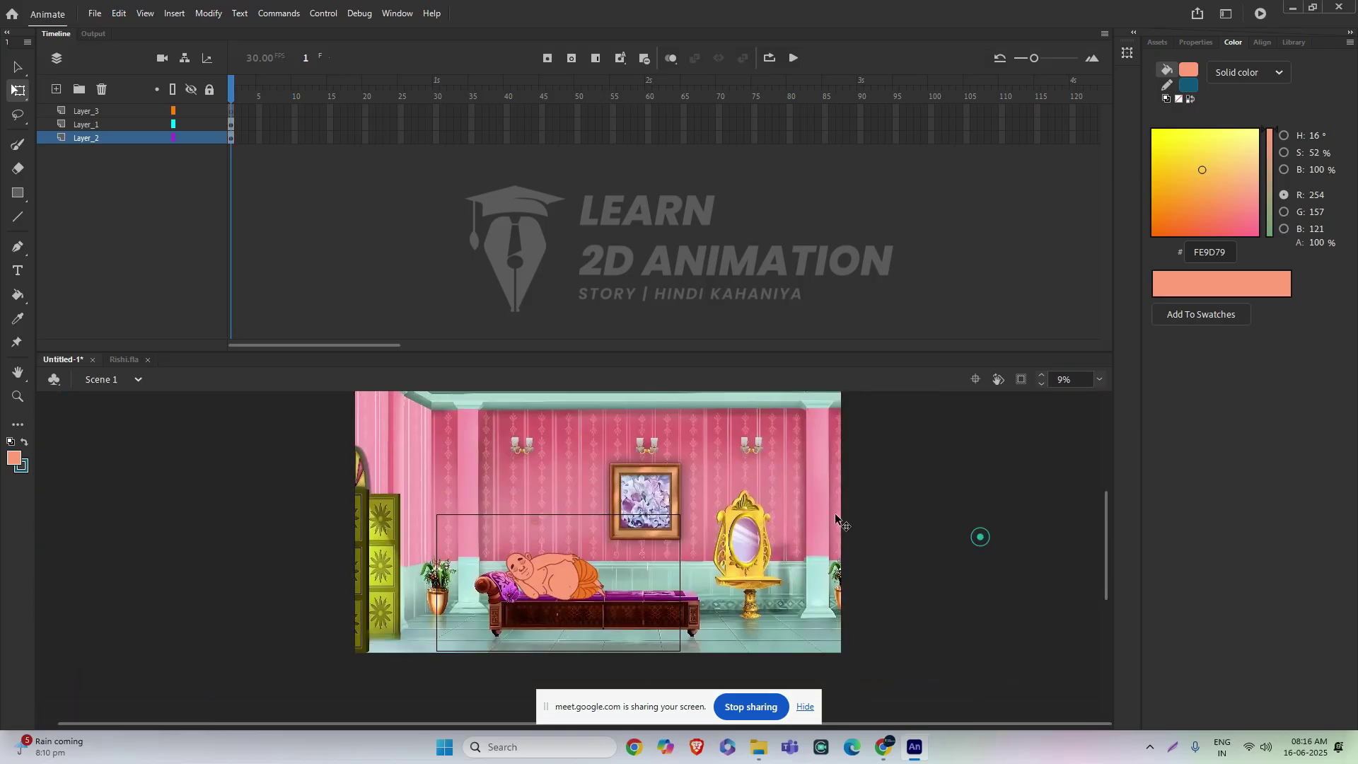
# - Lock the background layer Layer_2 and delete the empty Layer_3
pyautogui.click(208, 137)
pyautogui.click(112, 111)
pyautogui.click(102, 88)
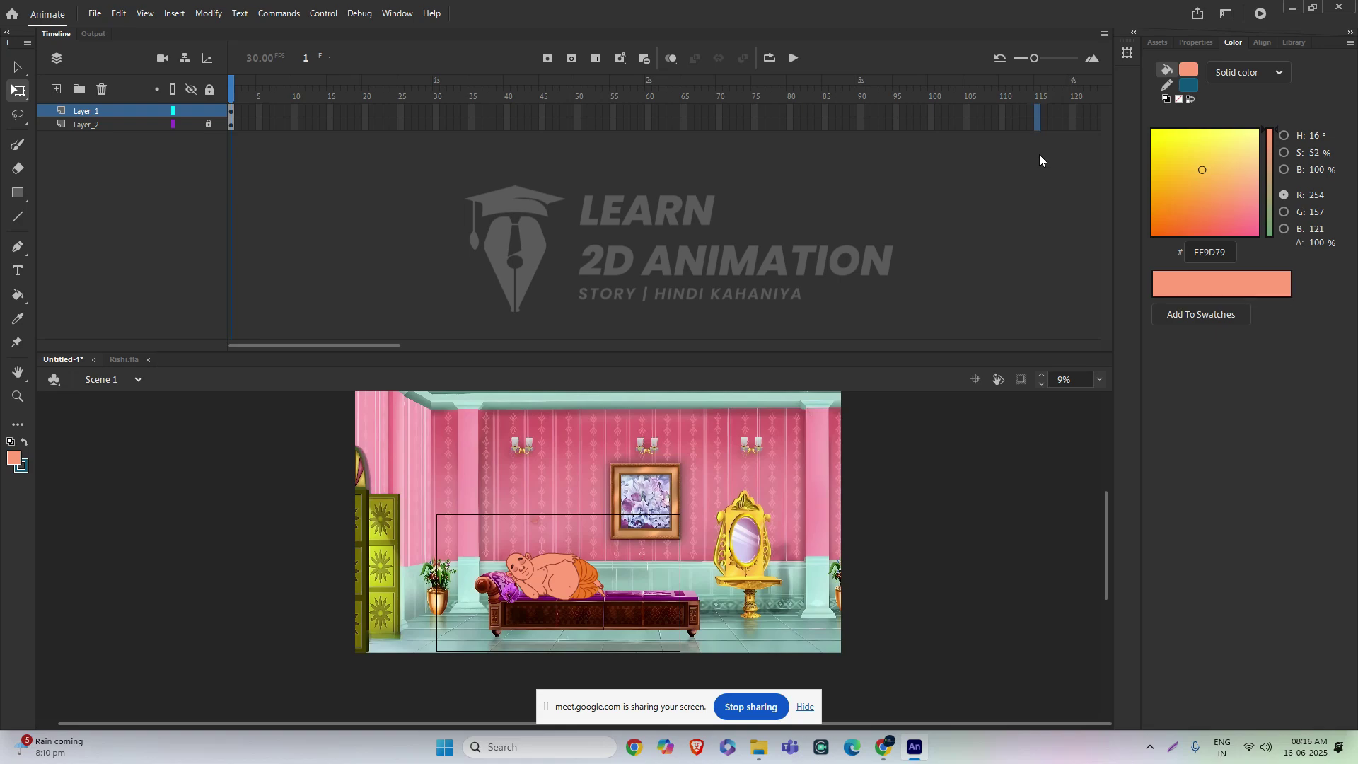
# - Extend the character and background layers to frame 115
pyautogui.moveTo(1037, 111); pyautogui.dragTo(1042, 236)
pyautogui.press('F5')
pyautogui.click(982, 564)
# - Open the reclining character's symbol and its nested head symbol for editing
pyautogui.press('v')
pyautogui.scroll(6, 559, 583)
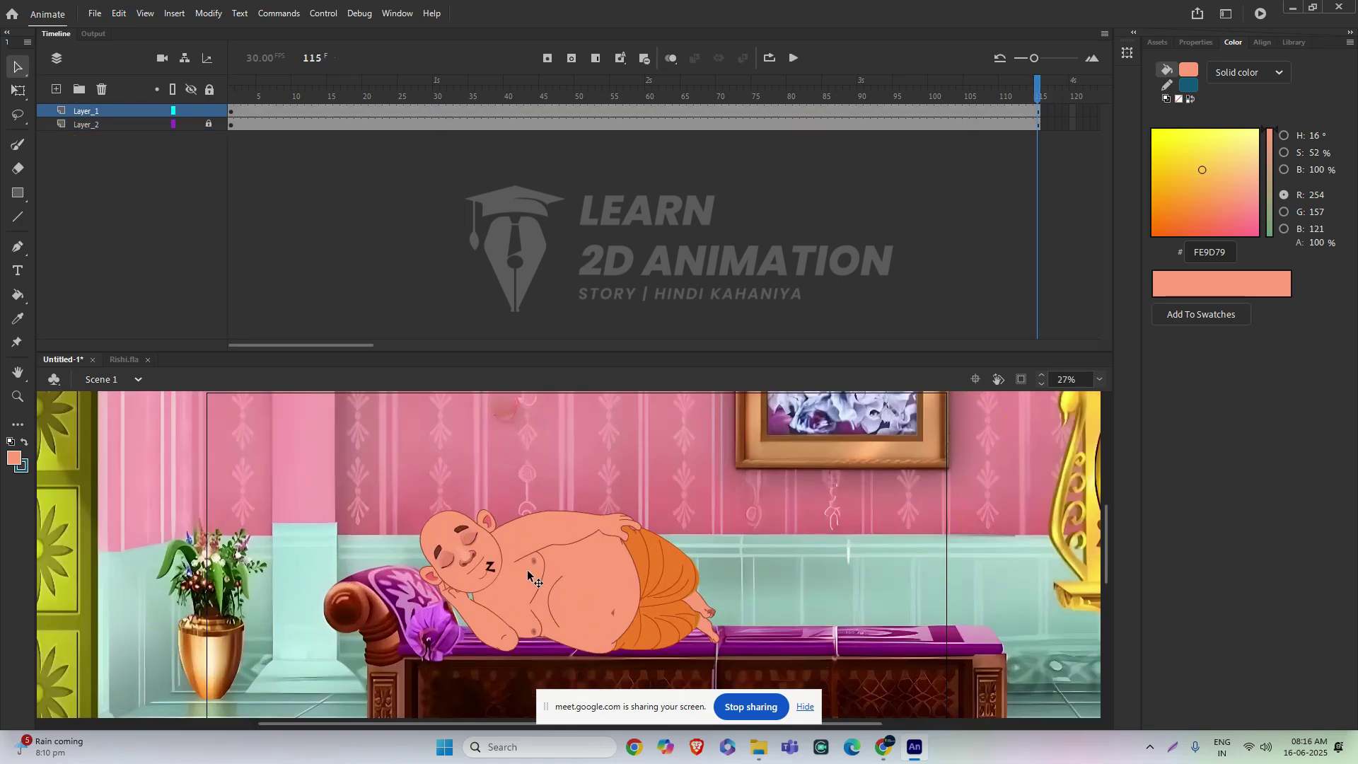
pyautogui.doubleClick(446, 563)
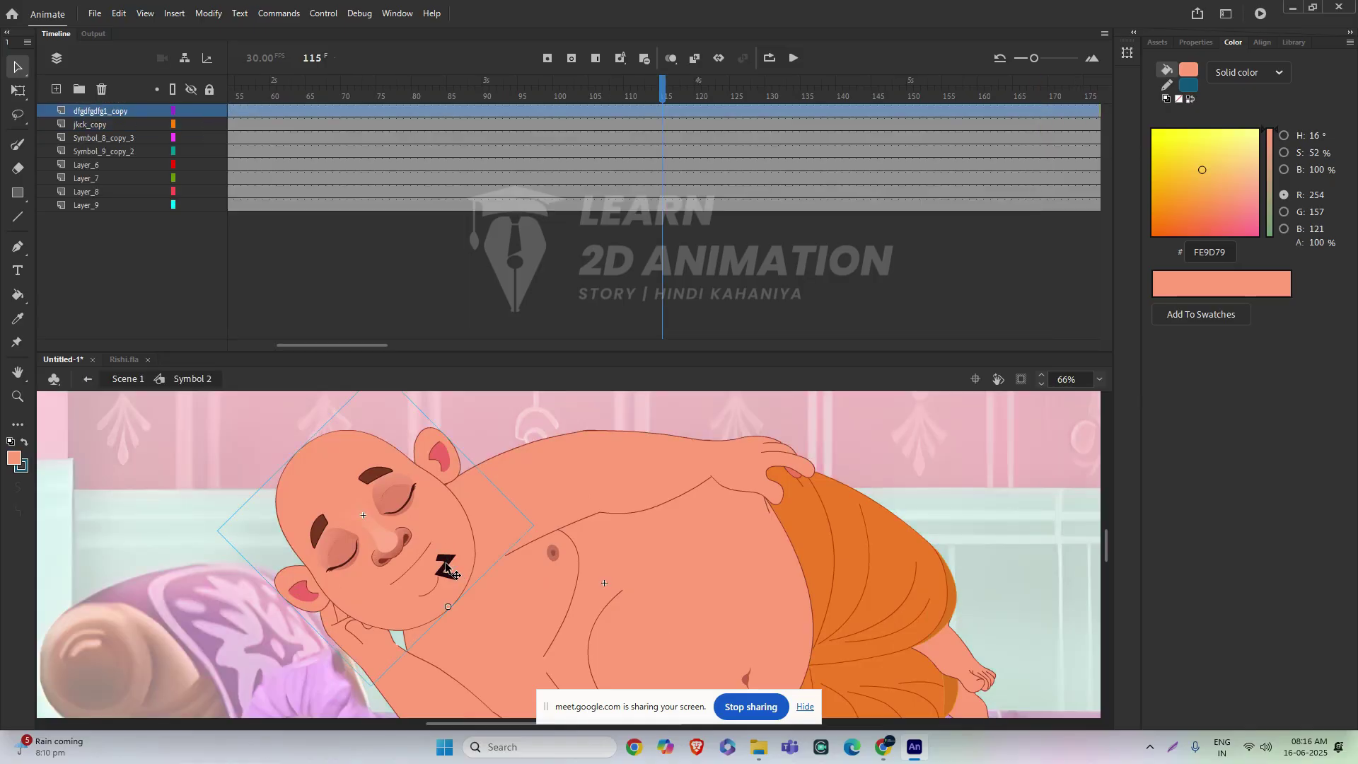
pyautogui.doubleClick(445, 563)
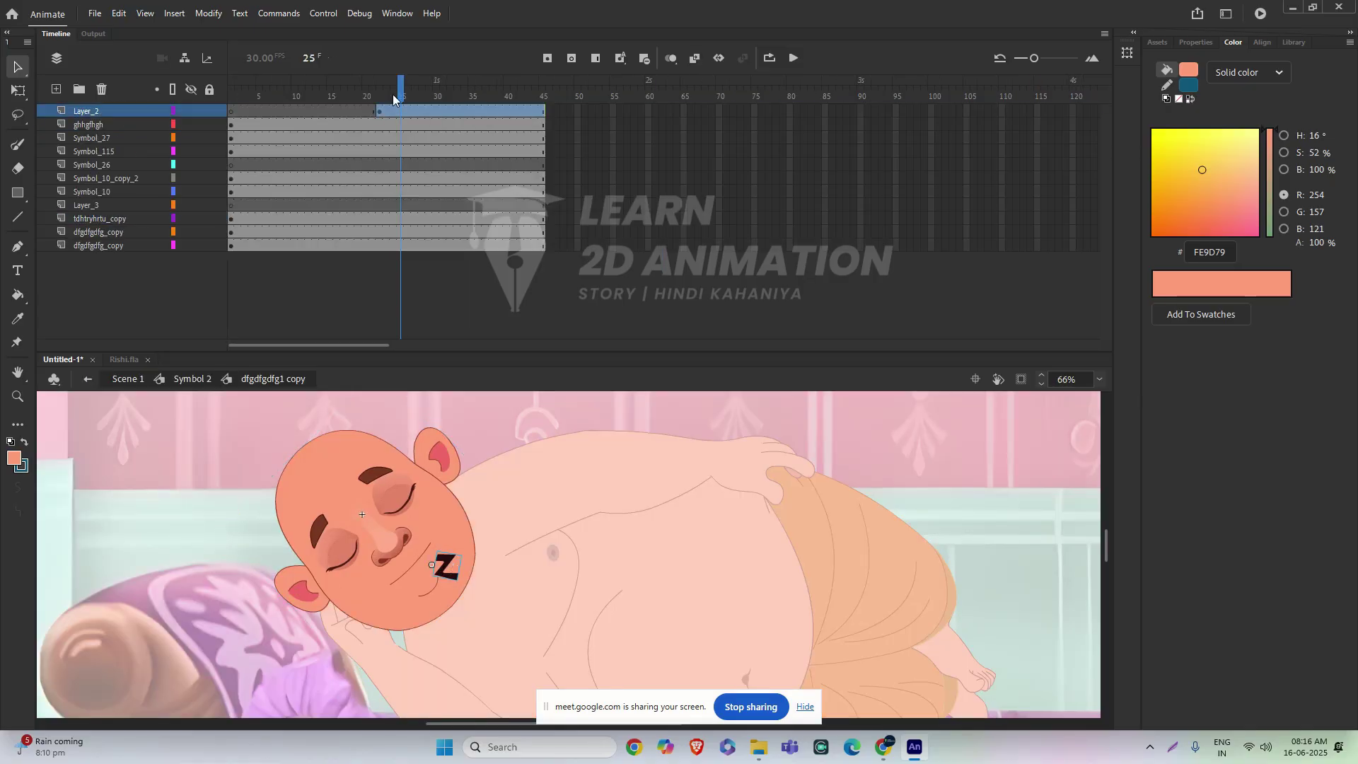
# - Inspect the Z animation inside the nested sleep symbol and return to the head symbol
pyautogui.doubleClick(451, 564)
pyautogui.press('Return')
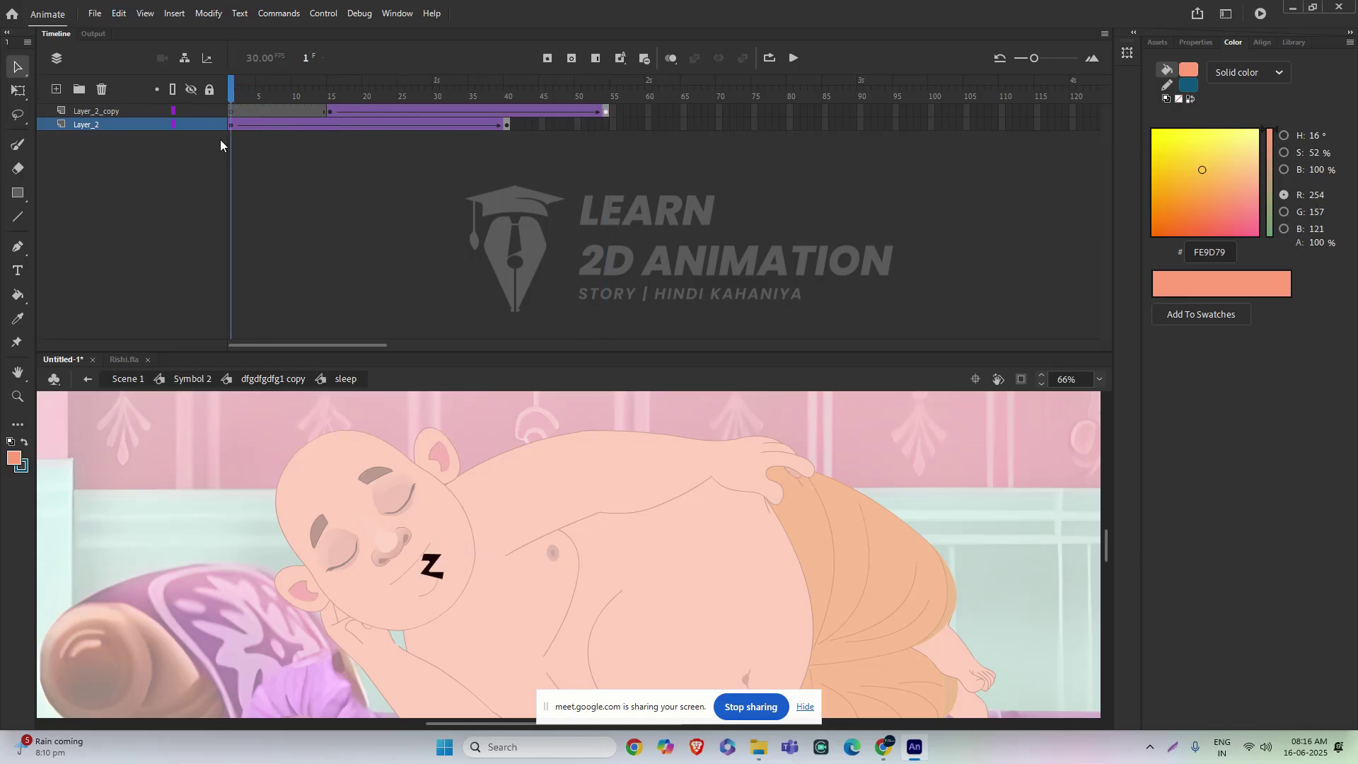
pyautogui.doubleClick(778, 431)
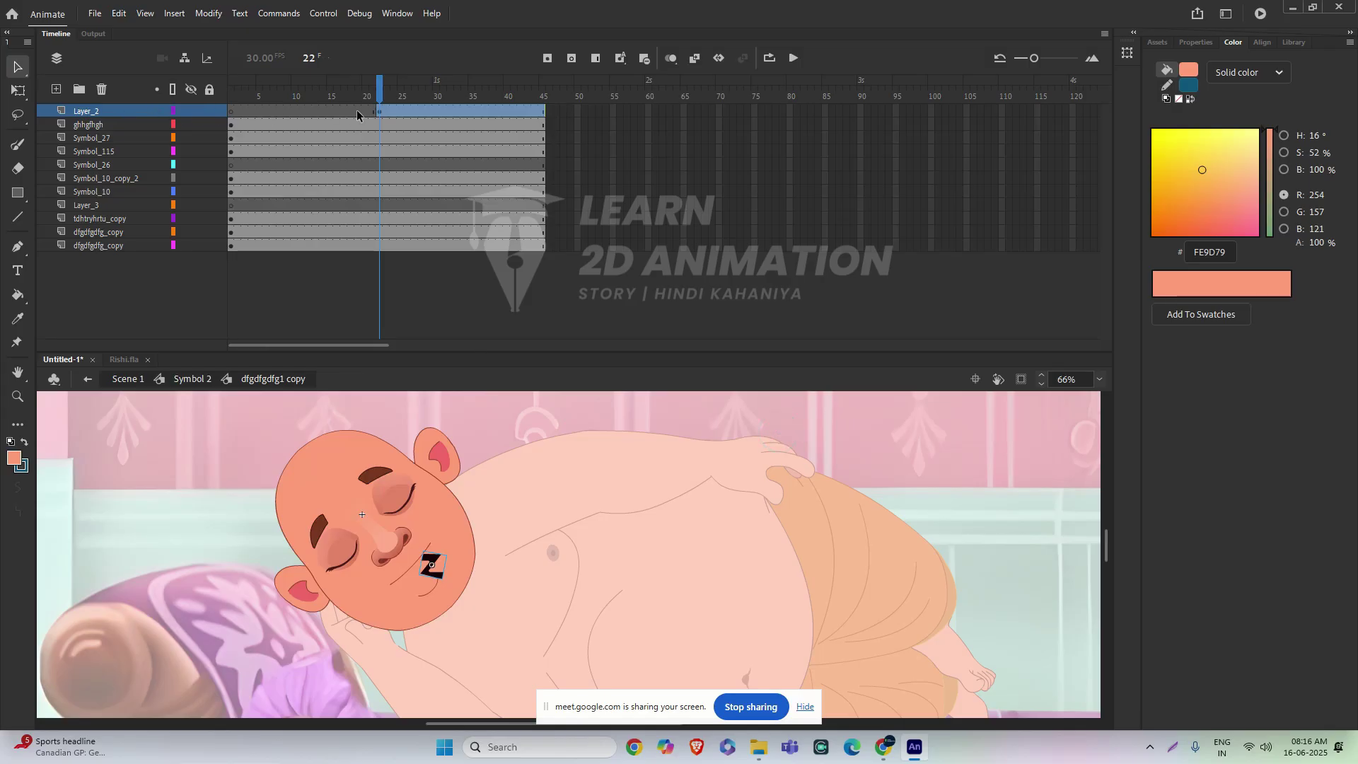
# - Switch to the Google Meet call, admit the waiting participant and return to Animate
pyautogui.hotkey('alt', 'Tab')
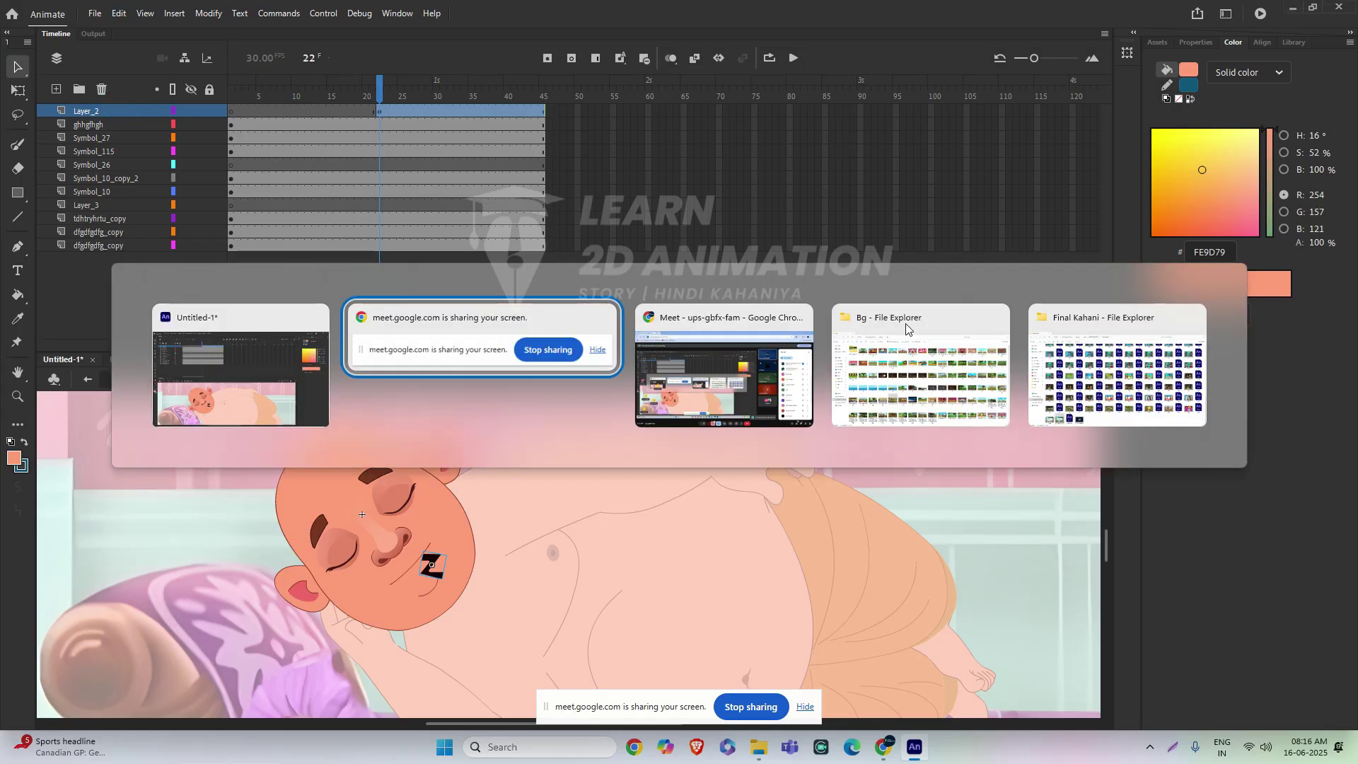
pyautogui.hotkey('alt', 'Tab')
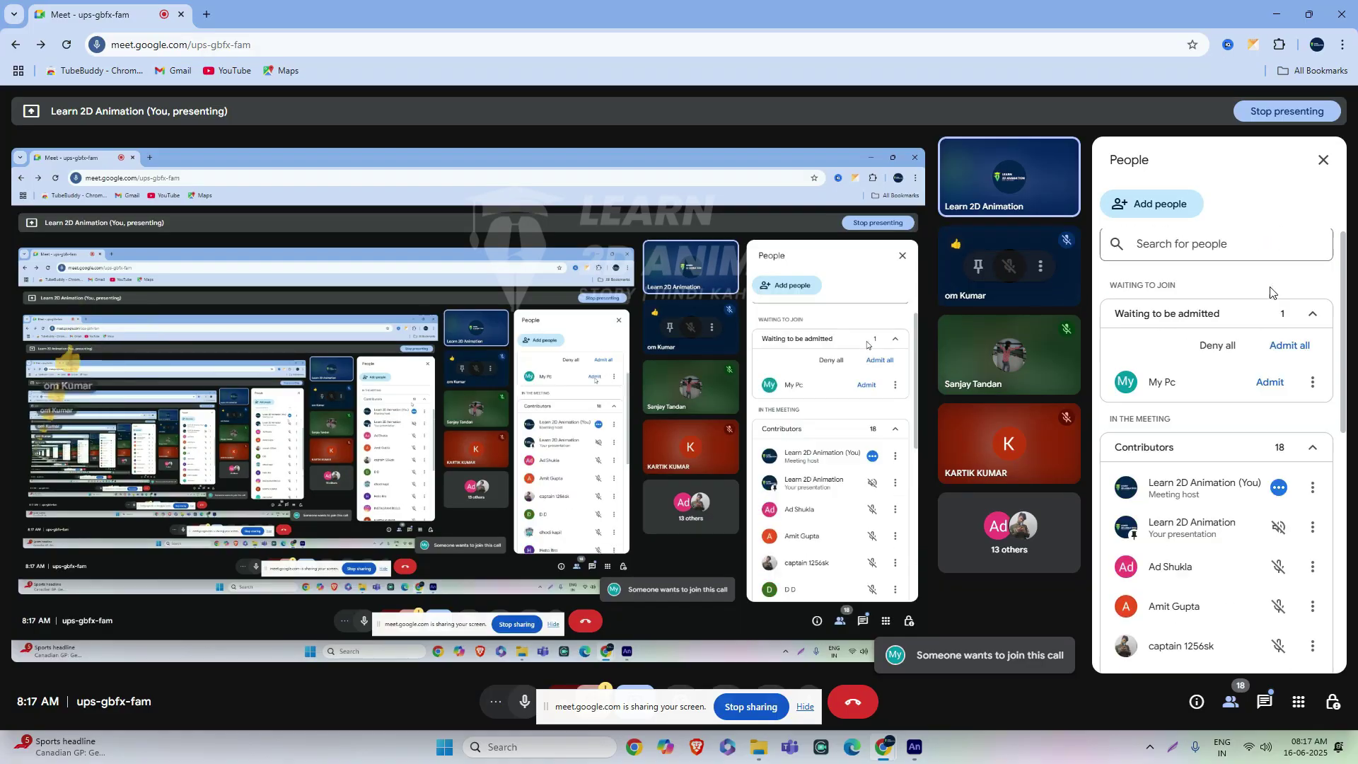
pyautogui.click(1273, 382)
pyautogui.hotkey('alt', 'Tab')
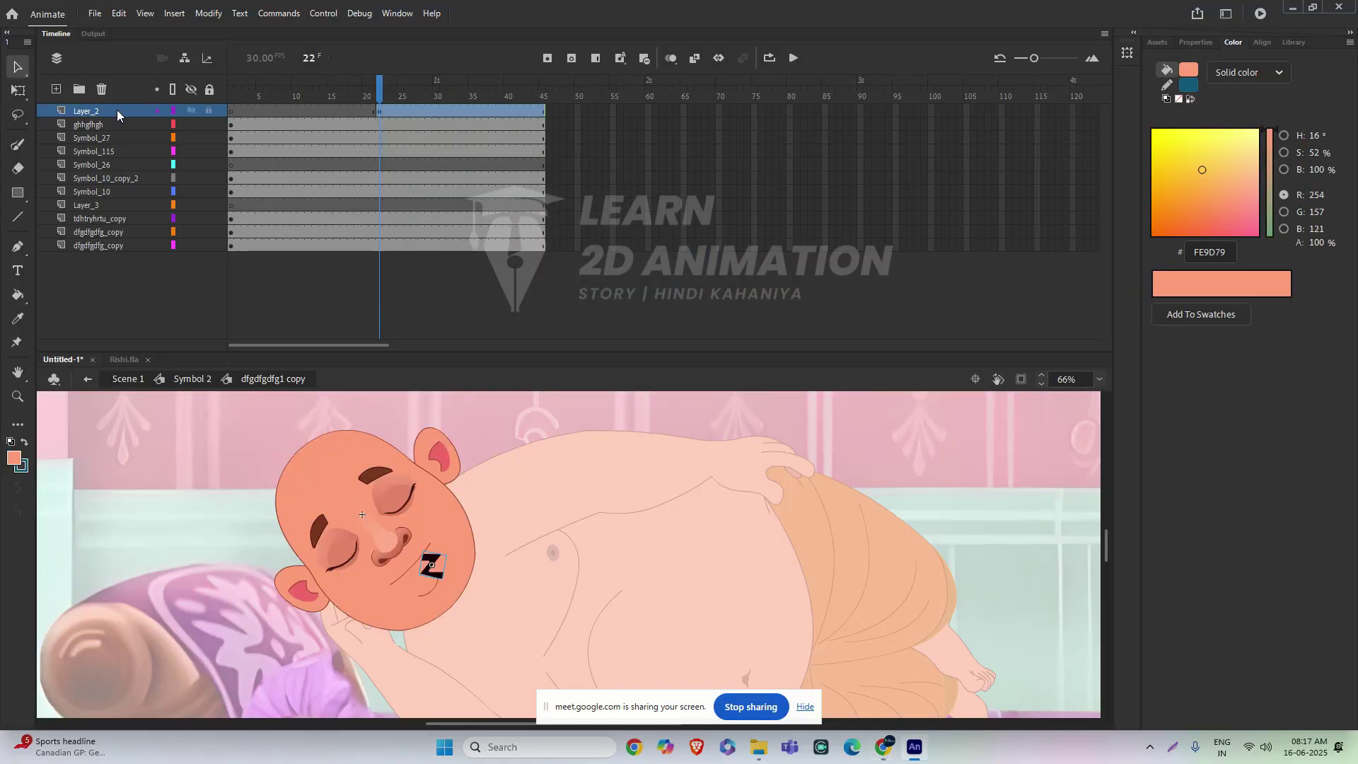
# - Cut the head symbol's Layer_2 with the Z animation and paste it into a new 3840 × 2160, 30 fps ActionScript 3.0 document
pyautogui.rightClick(116, 110)
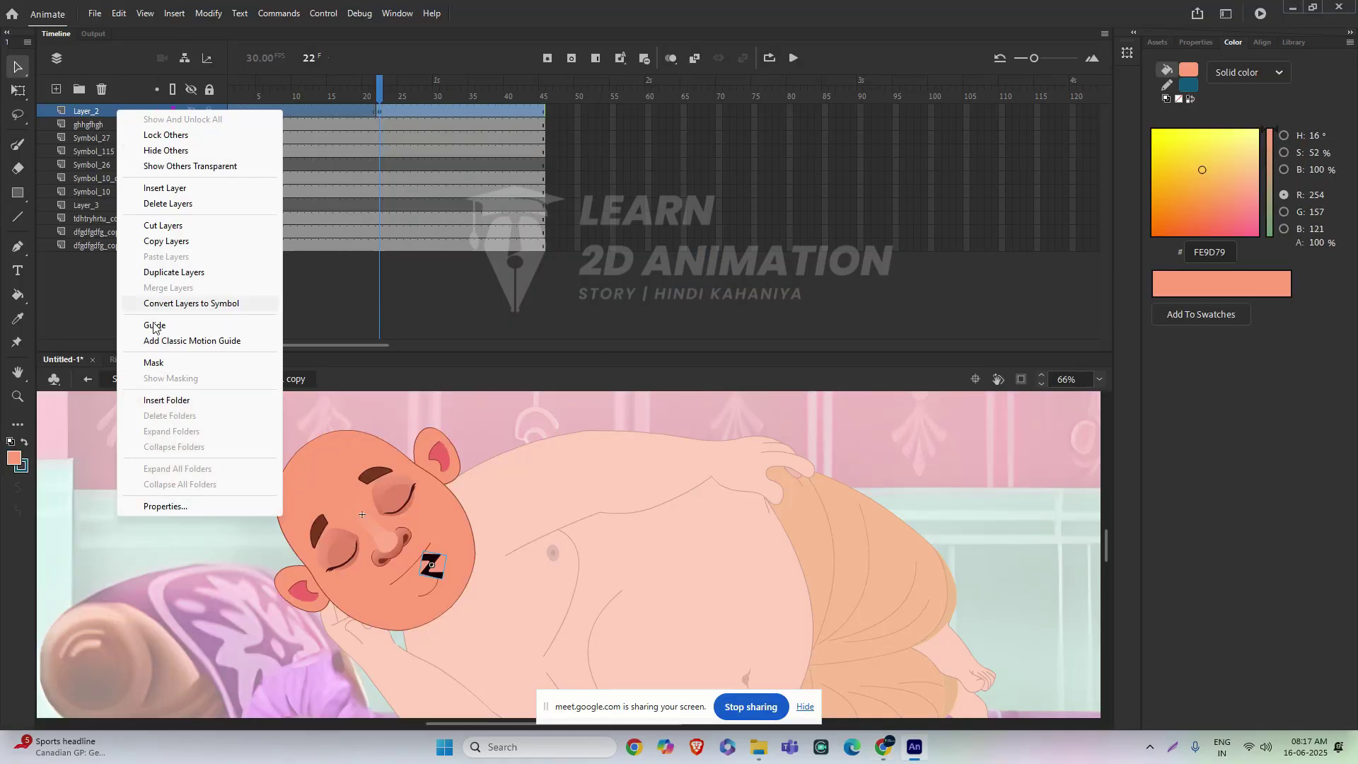
pyautogui.click(161, 225)
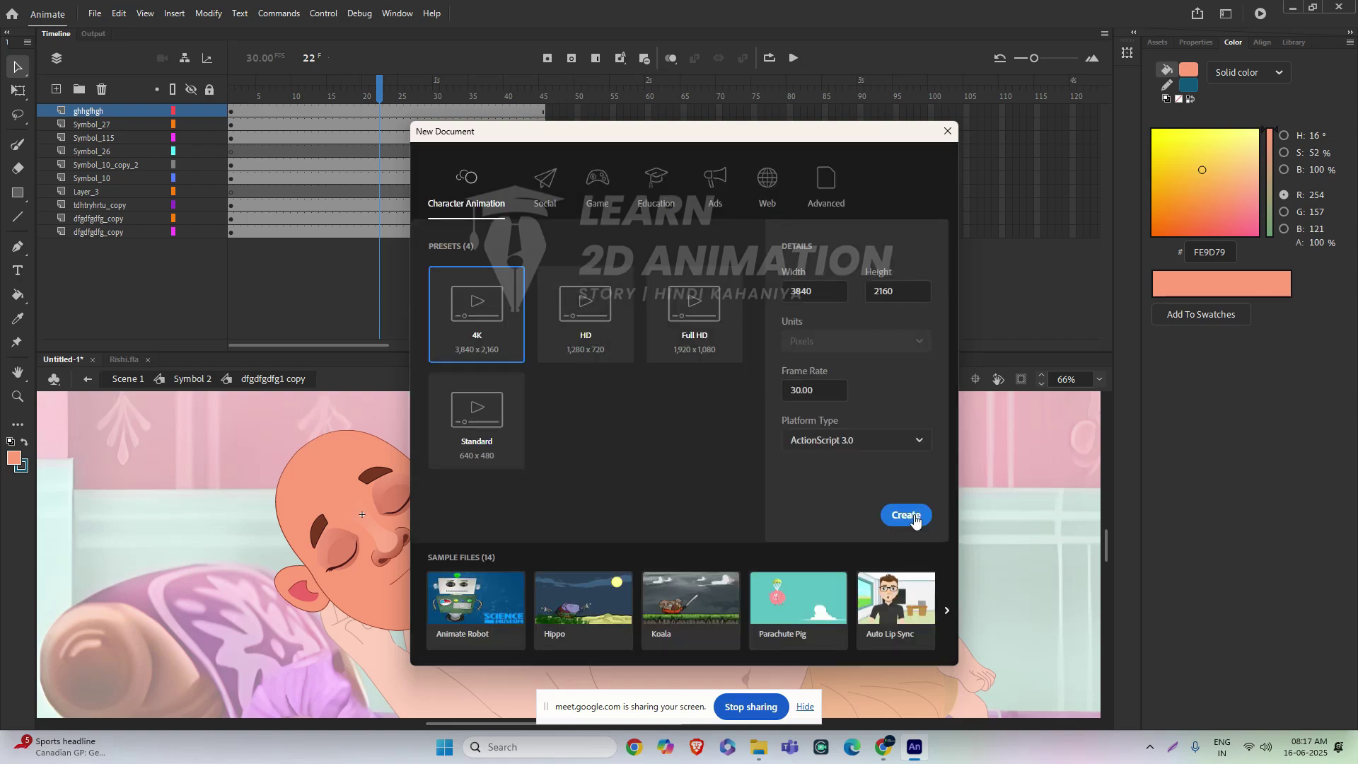
pyautogui.click(909, 515)
pyautogui.rightClick(116, 112)
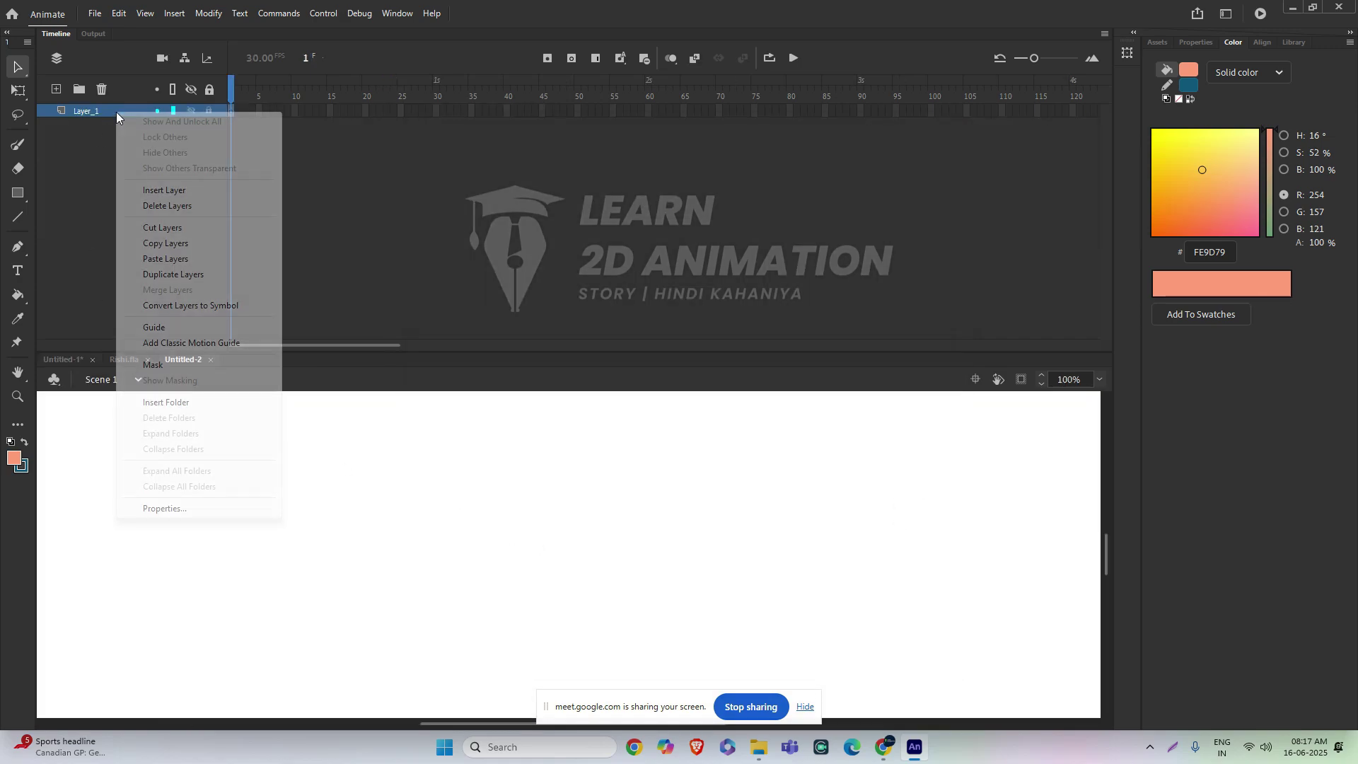
pyautogui.click(155, 261)
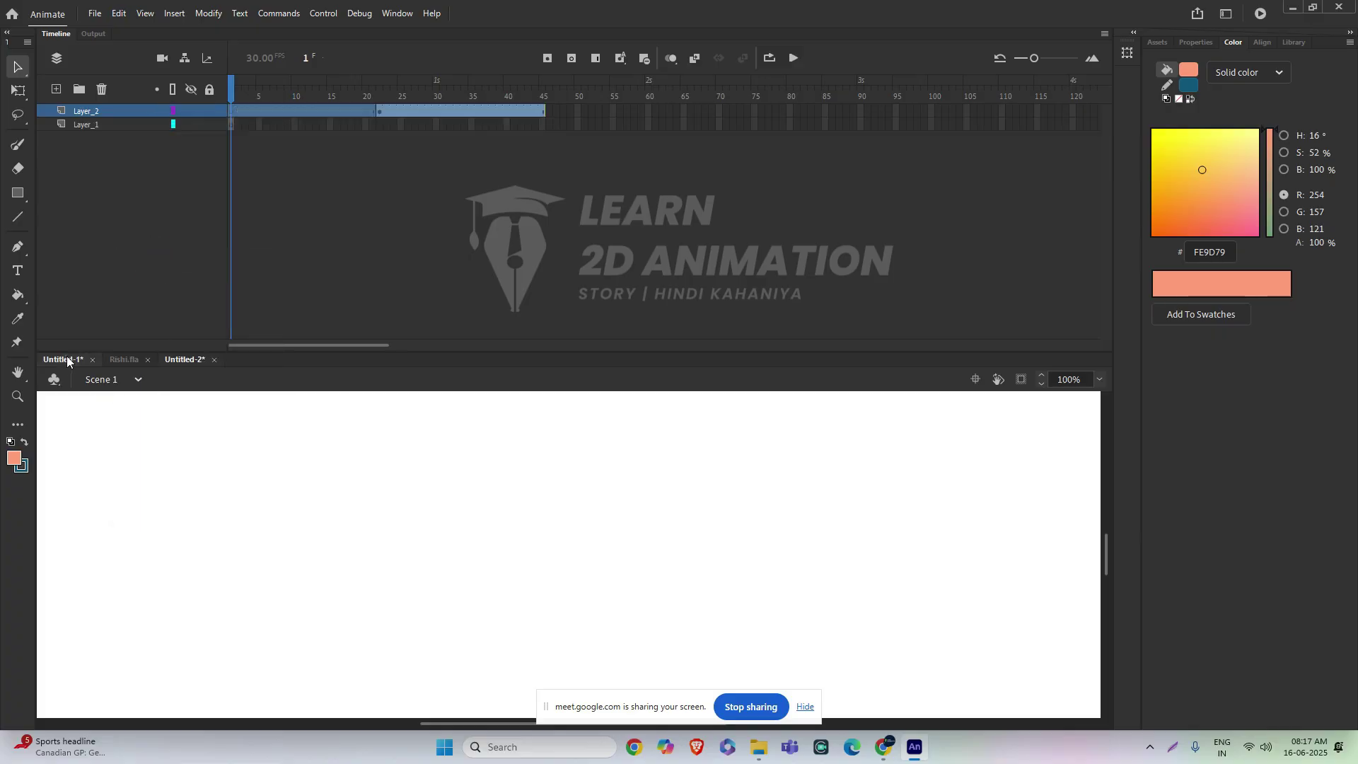
# - Return to the Untitled-1 document and close Rishi.fla
pyautogui.click(63, 359)
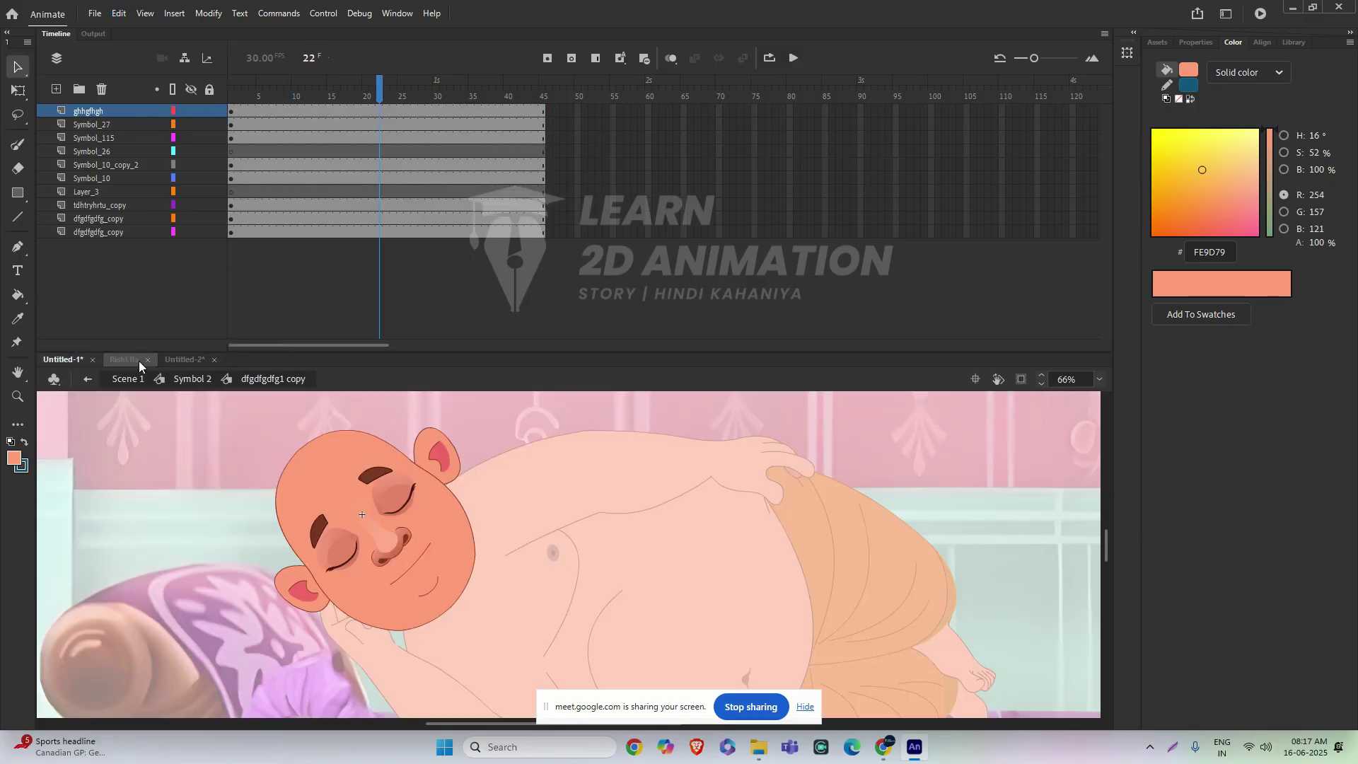
pyautogui.click(148, 359)
# - Admit another waiting participant in the Google Meet call and switch back to Animate
pyautogui.hotkey('alt', 'Tab')
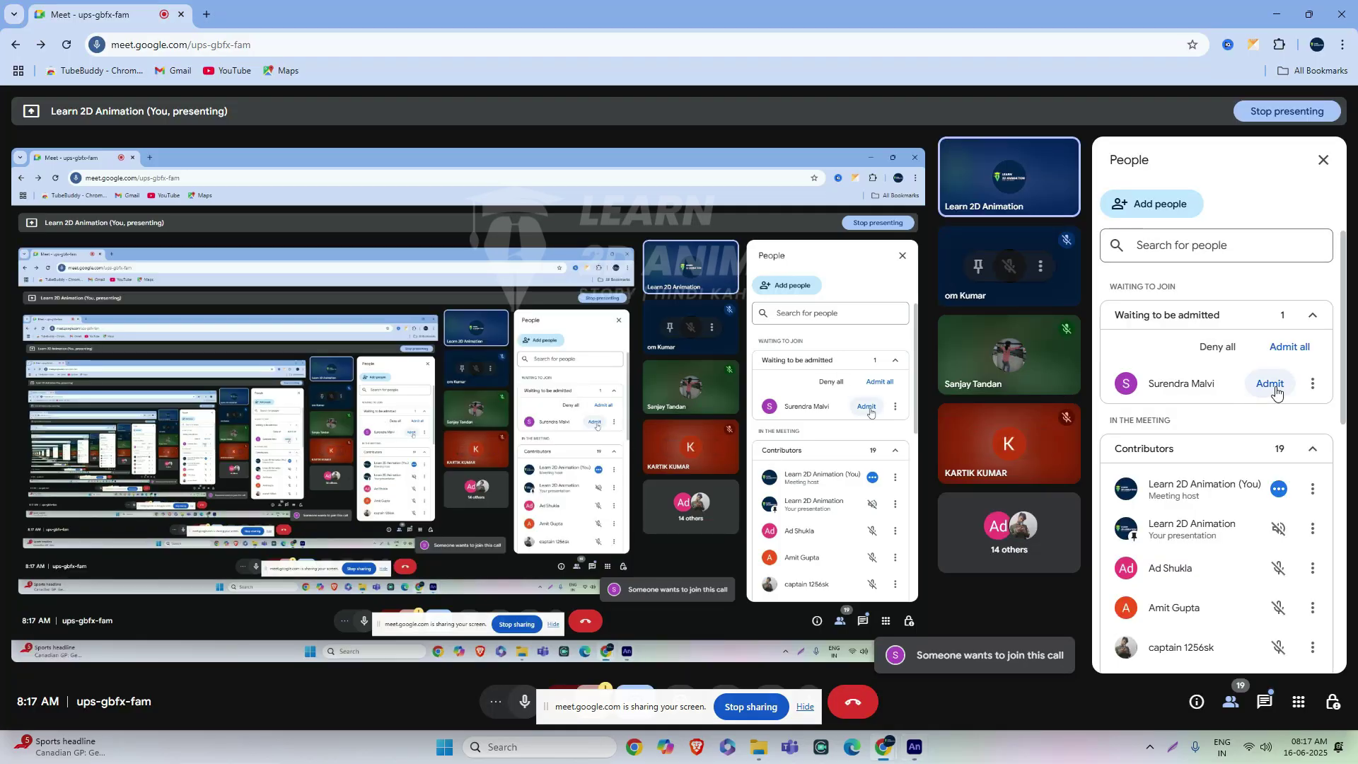
pyautogui.hotkey('alt', 'Tab')
pyautogui.hotkey('alt', 'Tab')
pyautogui.hotkey('alt', 'Tab')
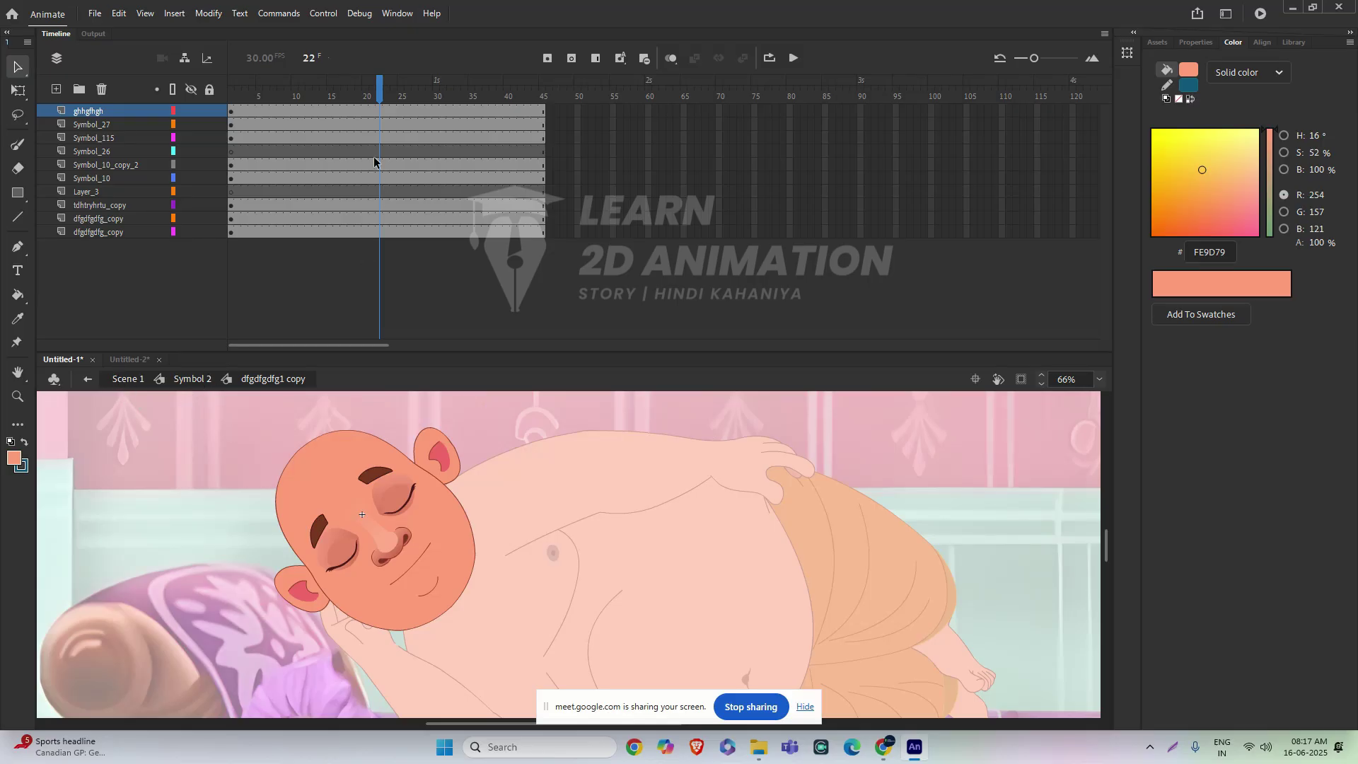
# - Delete the empty layers Symbol_26 and Layer_3 from the head symbol
pyautogui.click(108, 152)
pyautogui.click(102, 89)
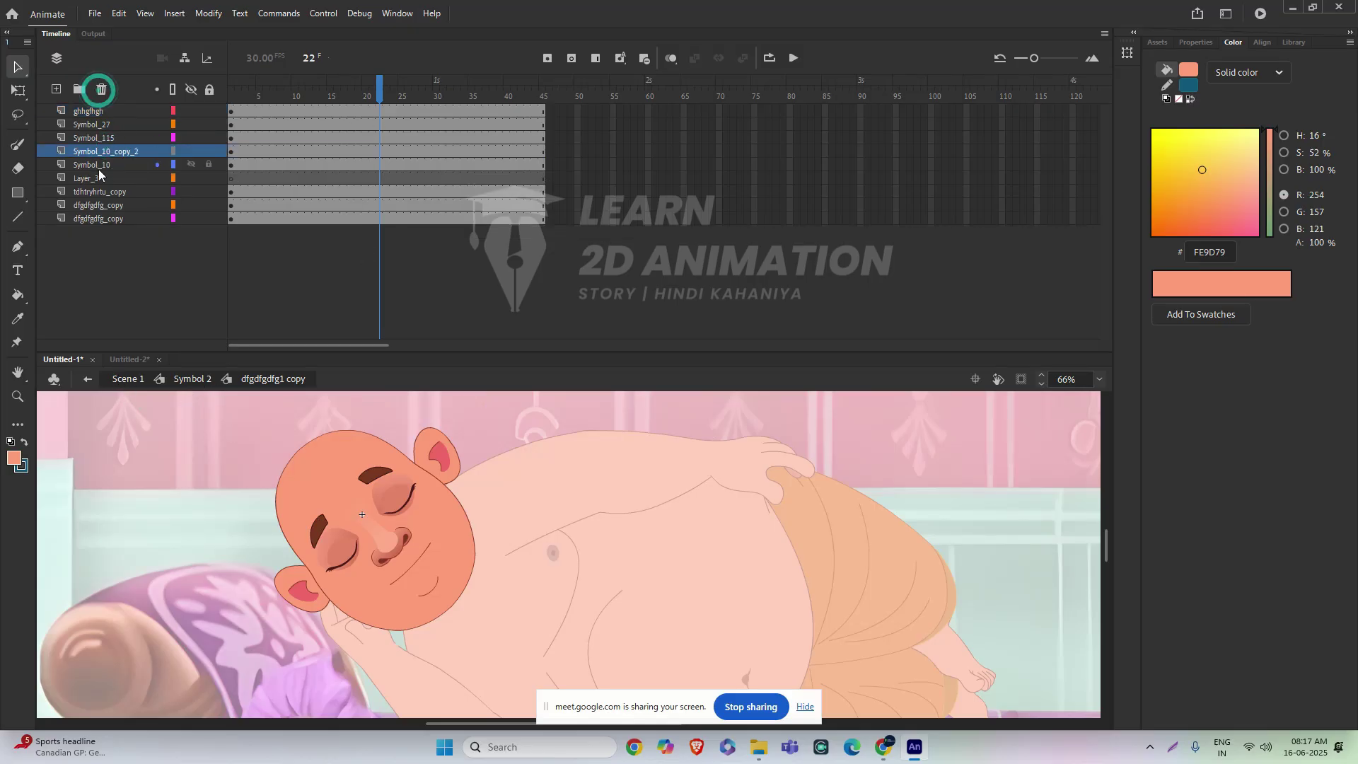
pyautogui.click(90, 177)
pyautogui.click(102, 89)
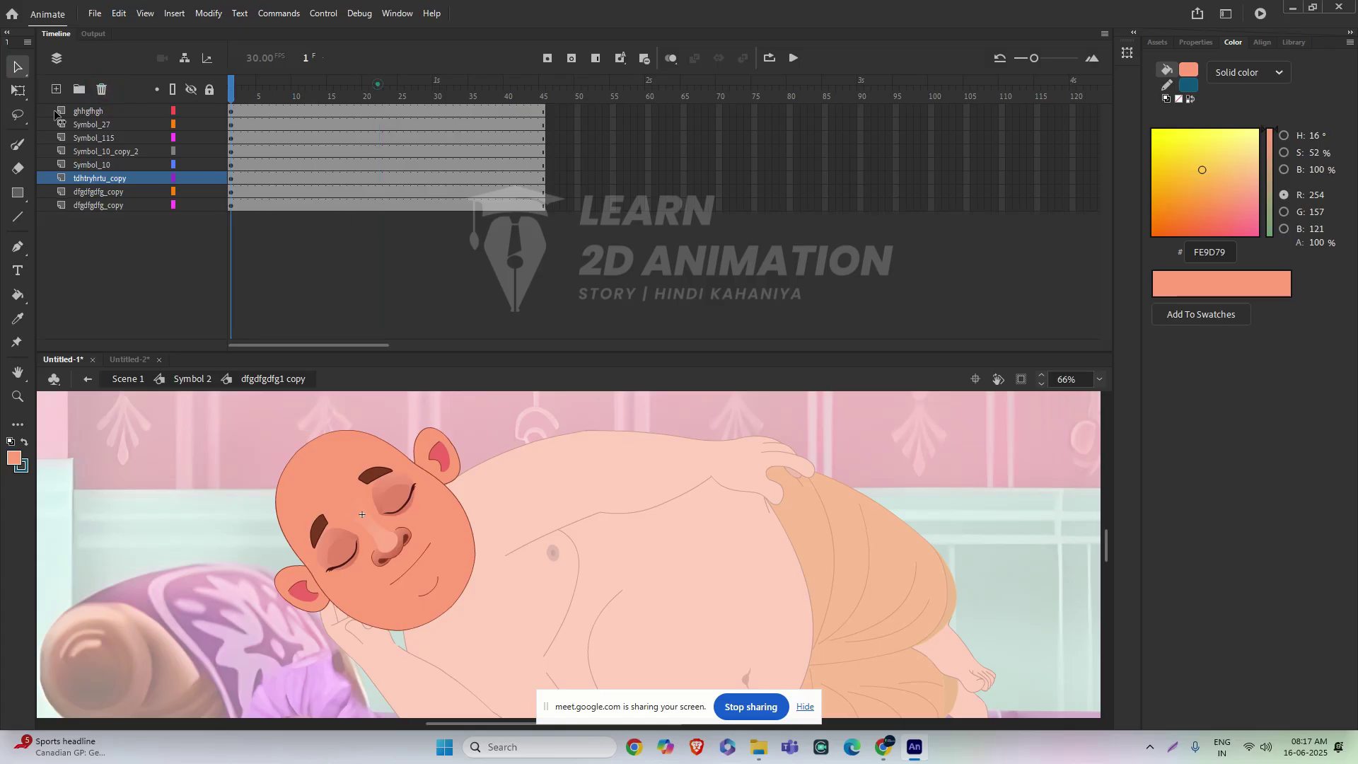
# - Leave the head symbol and Symbol 2 back to Scene 1 and select the reclining character on frame 1
pyautogui.scroll(-5, 440, 502)
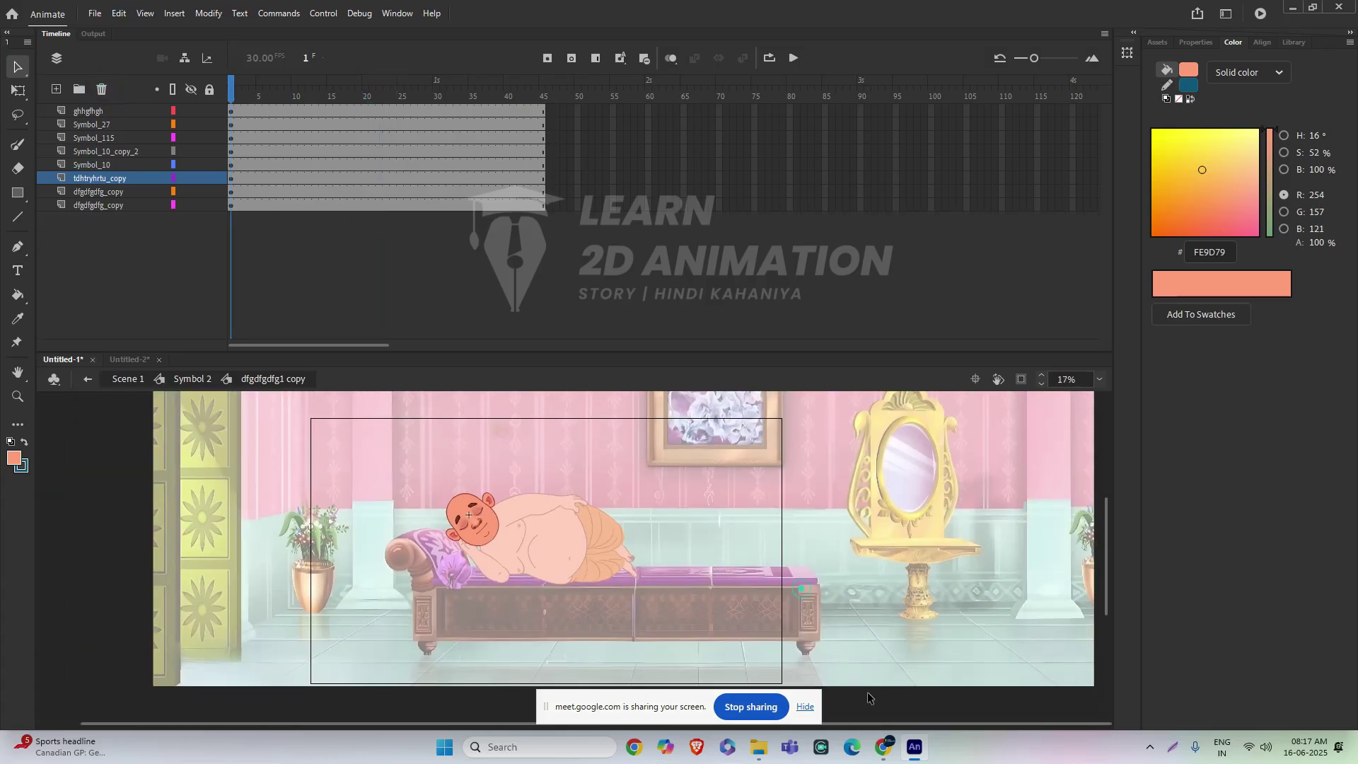
pyautogui.doubleClick(1033, 705)
pyautogui.click(514, 549)
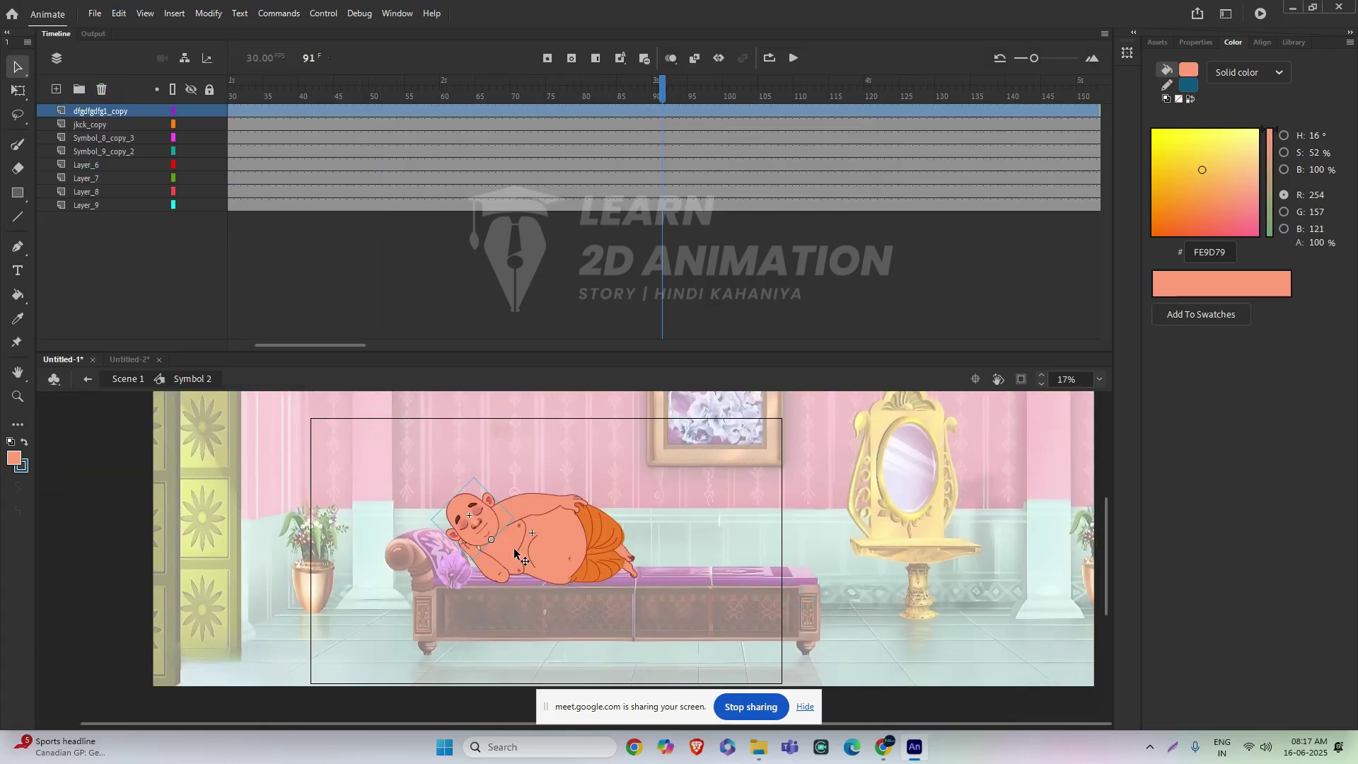
pyautogui.moveTo(664, 94); pyautogui.dragTo(130, 167)
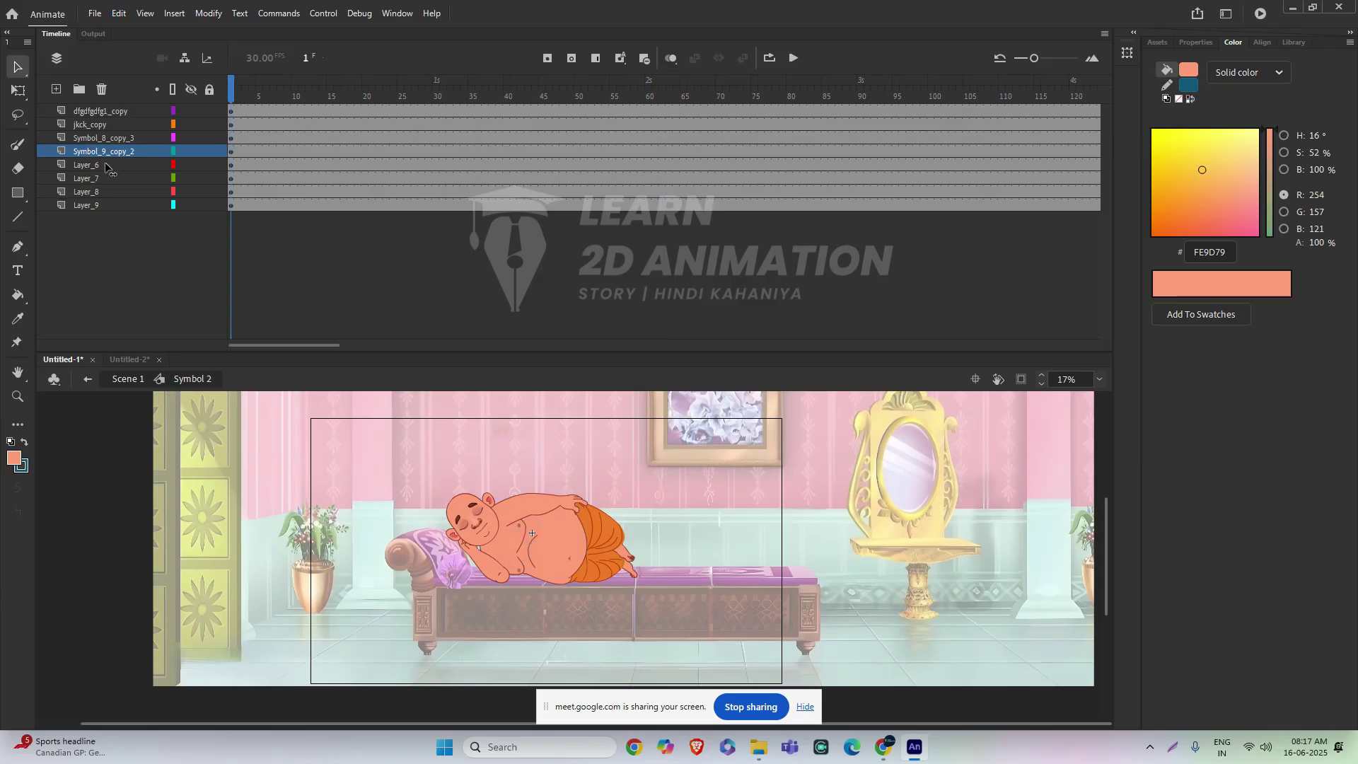
pyautogui.doubleClick(101, 518)
pyautogui.click(560, 522)
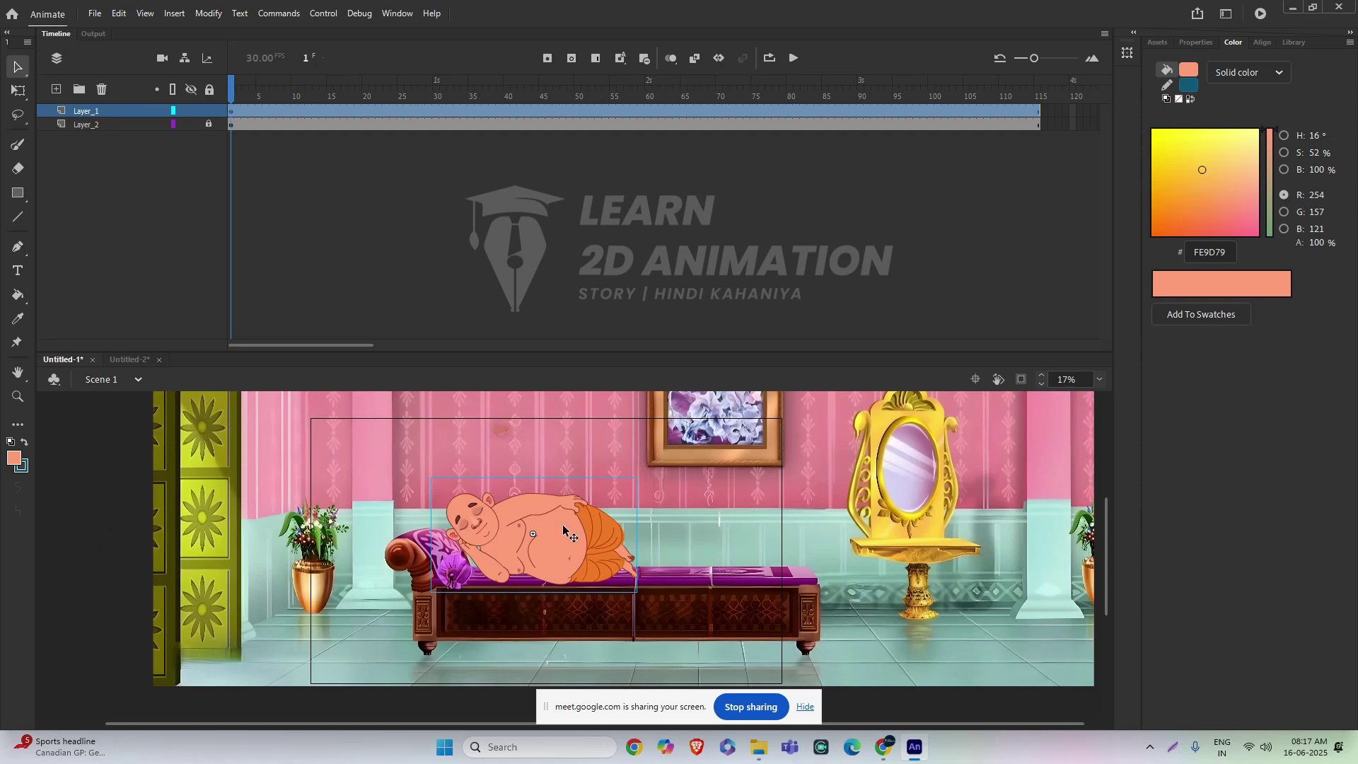
# - Open the reclining character's symbol (Symbol 2) for editing and select the arm resting along its side
pyautogui.moveTo(538, 566); pyautogui.dragTo(570, 469)
pyautogui.hotkey('ctrl', 'z')
pyautogui.scroll(4, 540, 536)
pyautogui.moveTo(571, 516); pyautogui.dragTo(553, 578)
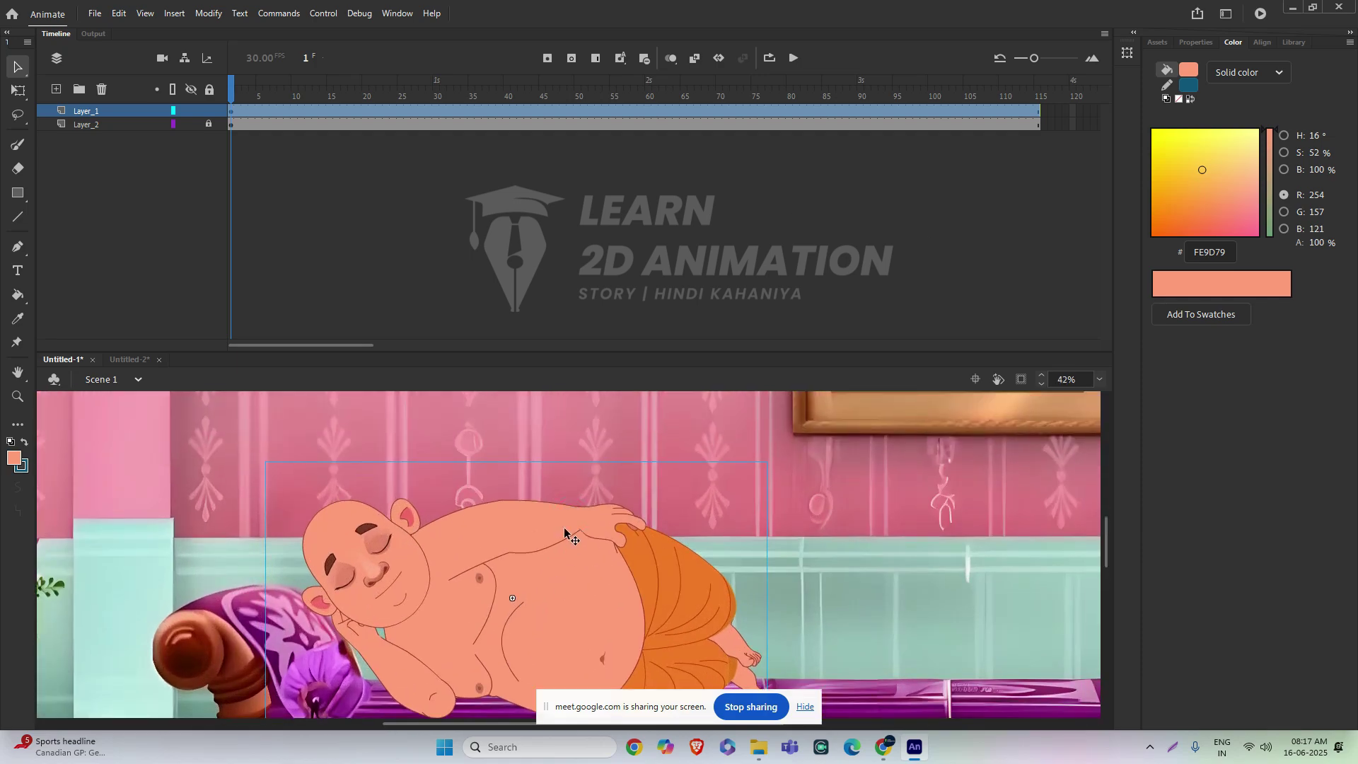
pyautogui.doubleClick(563, 524)
pyautogui.click(571, 573)
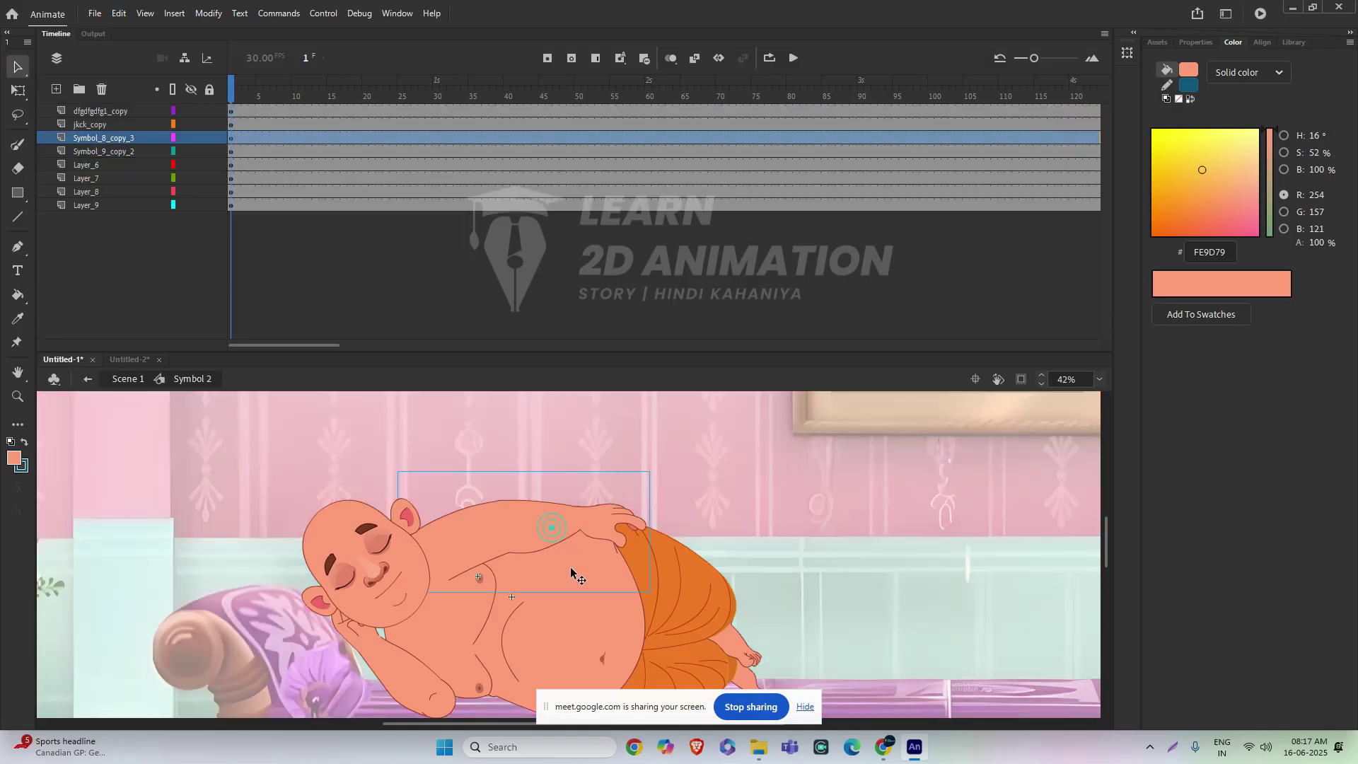
# - Inside Symbol 8 copy 3, rotate the forearm down from the hip to hang across the belly and return to Symbol 2
pyautogui.doubleClick(543, 529)
pyautogui.click(543, 527)
pyautogui.press('q')
pyautogui.moveTo(645, 522); pyautogui.dragTo(553, 677)
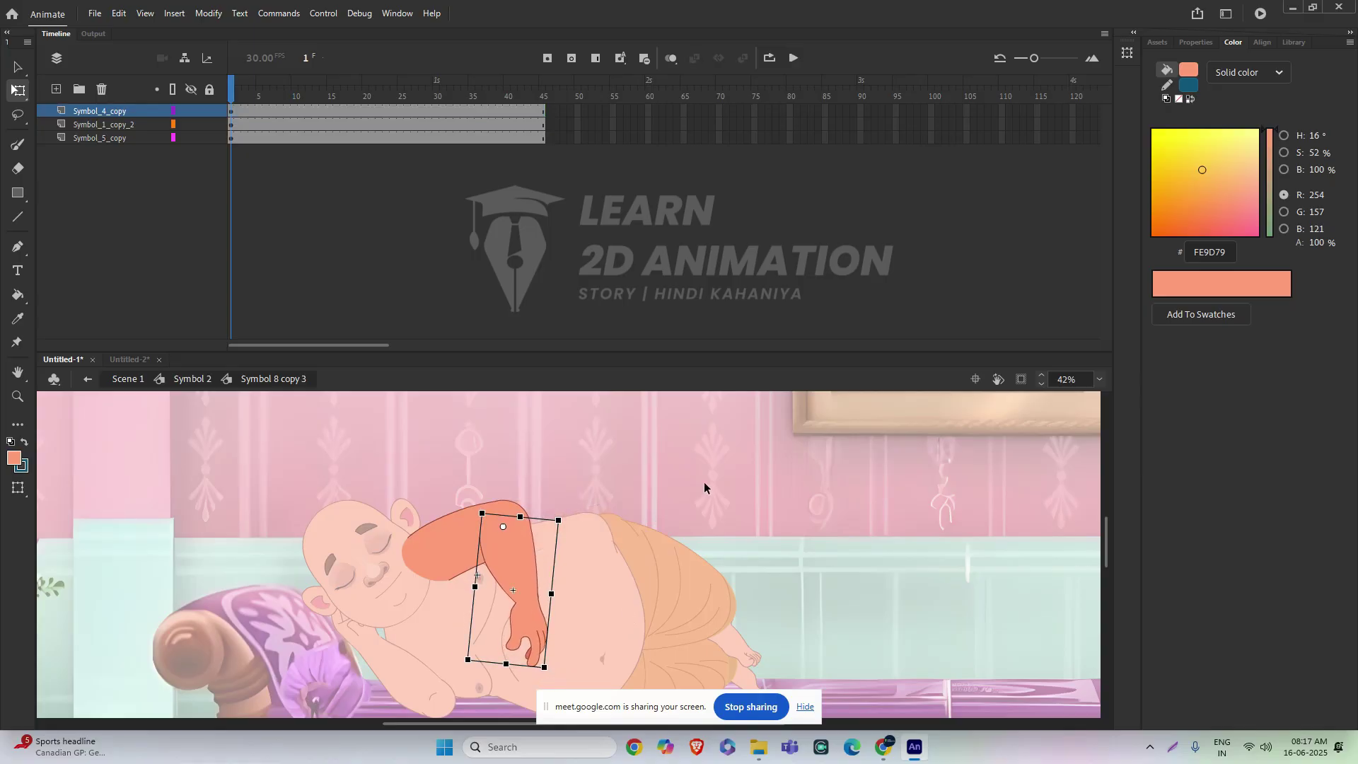
pyautogui.scroll(-2, 607, 538)
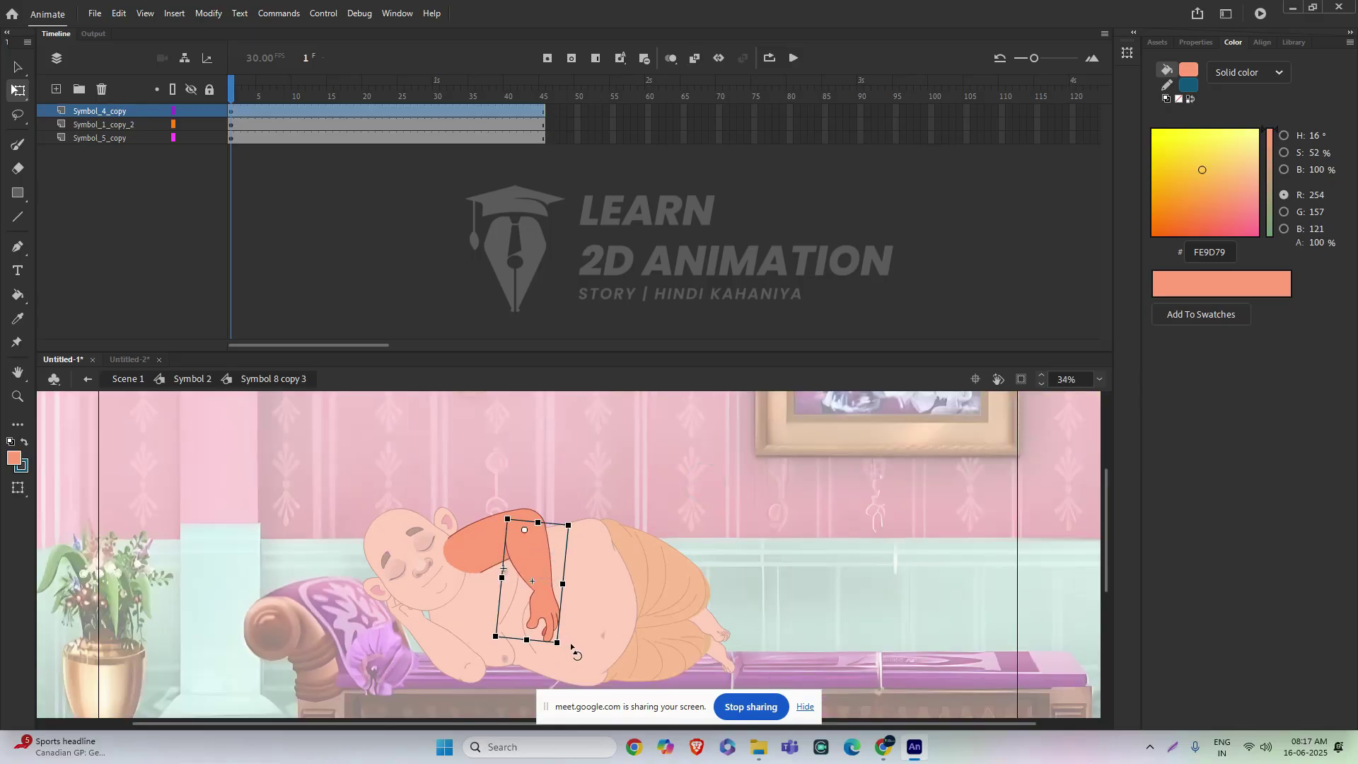
pyautogui.moveTo(571, 645); pyautogui.dragTo(672, 514)
pyautogui.click(724, 473)
pyautogui.click(626, 523)
pyautogui.moveTo(653, 512); pyautogui.dragTo(567, 640)
pyautogui.doubleClick(670, 500)
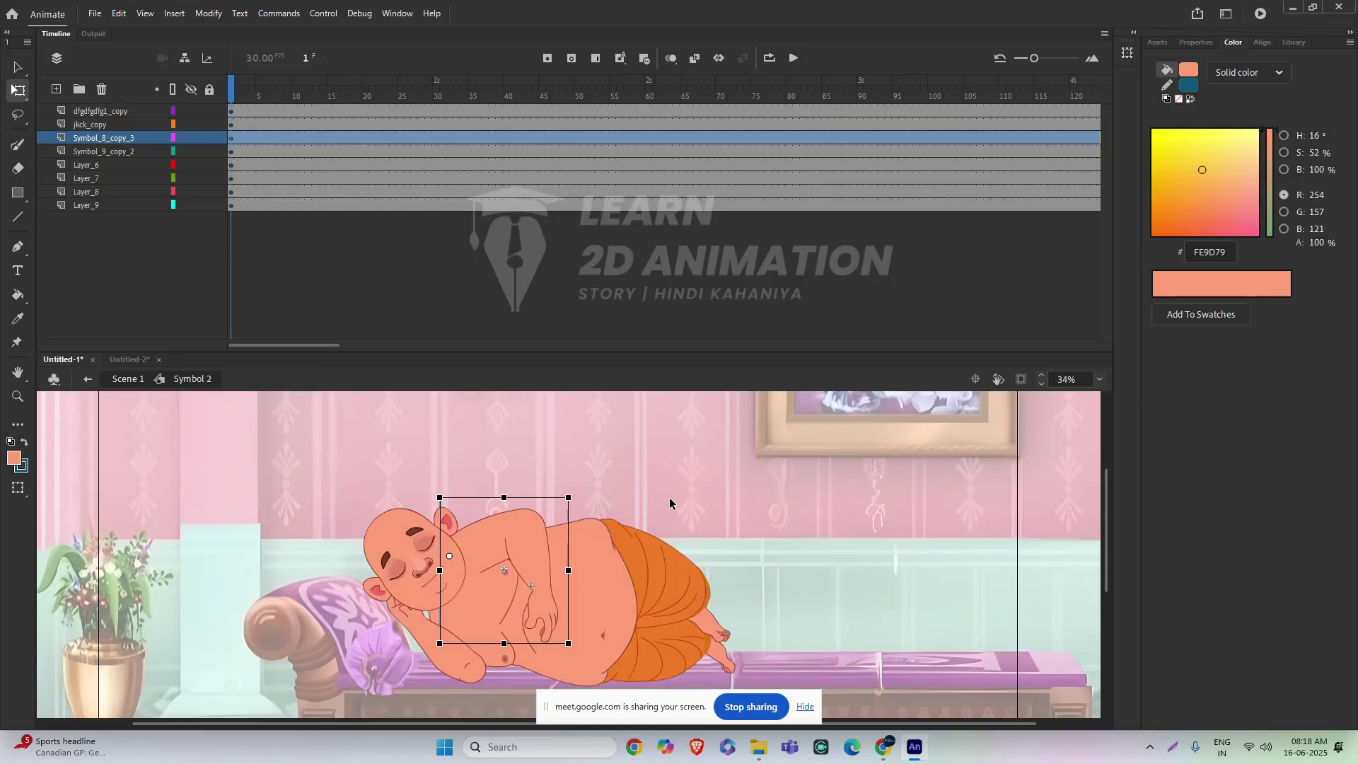
# - Admit the waiting participant in the Google Meet call and switch back to Animate
pyautogui.hotkey('alt', 'Tab')
pyautogui.click(1269, 383)
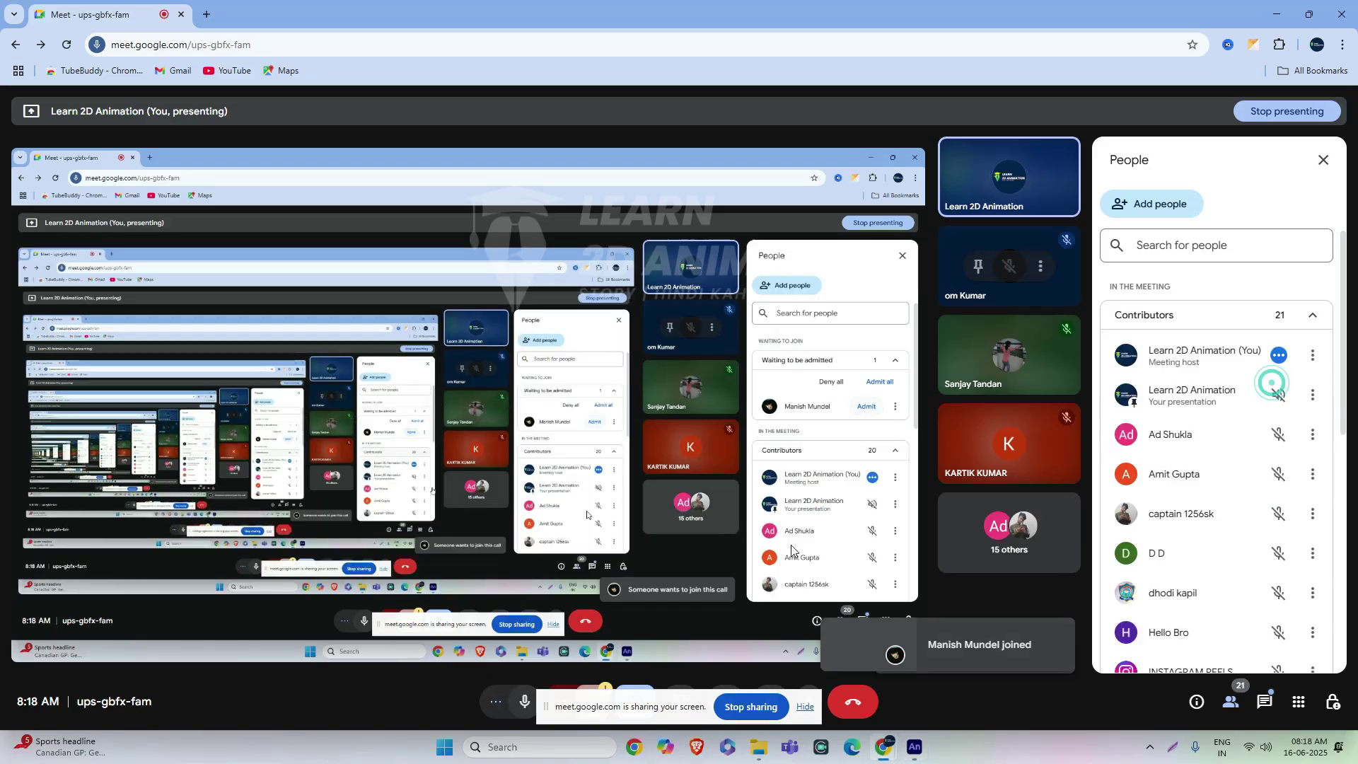
pyautogui.hotkey('alt', 'Tab')
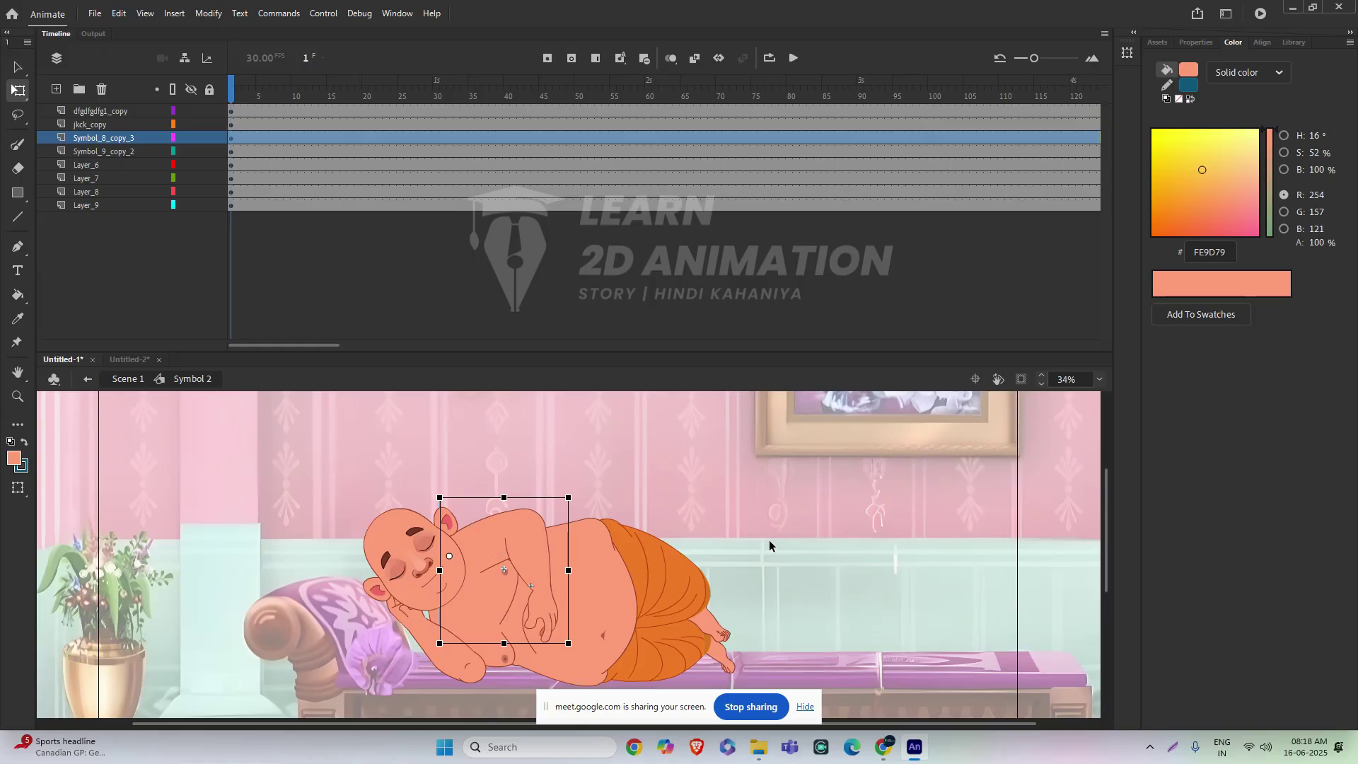
# - Return to Scene 1, then go back into the character and open its torso symbol, Symbol 9 copy 2
pyautogui.scroll(-3, 767, 544)
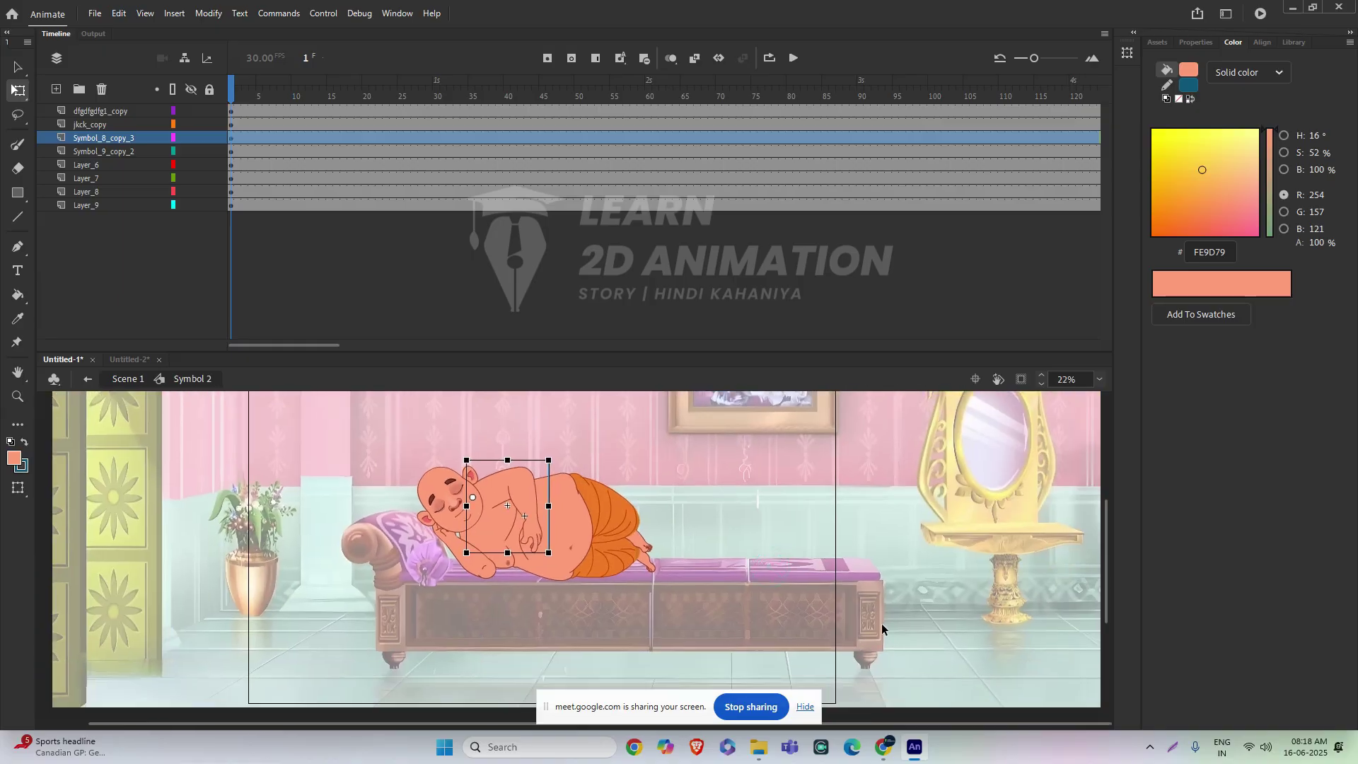
pyautogui.doubleClick(1057, 557)
pyautogui.scroll(2, 575, 558)
pyautogui.press('v')
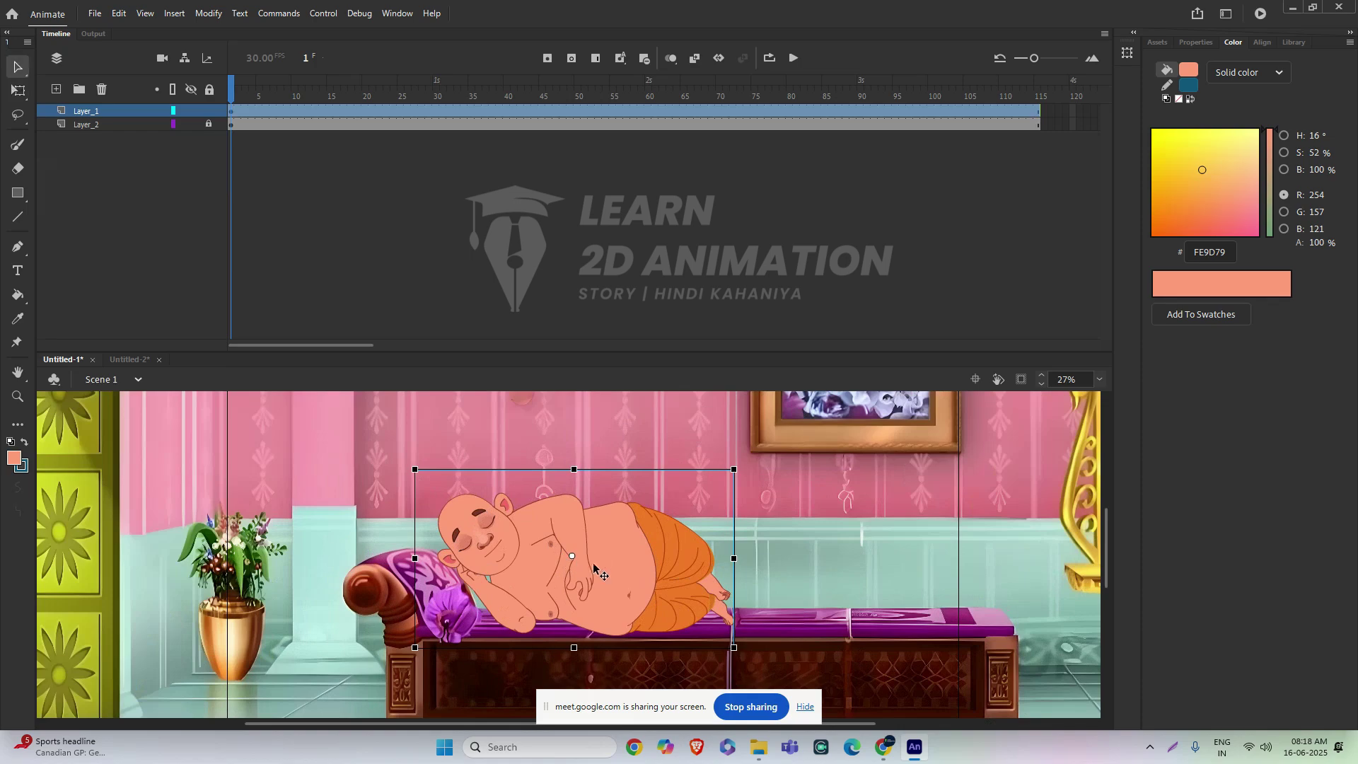
pyautogui.doubleClick(599, 543)
pyautogui.click(608, 543)
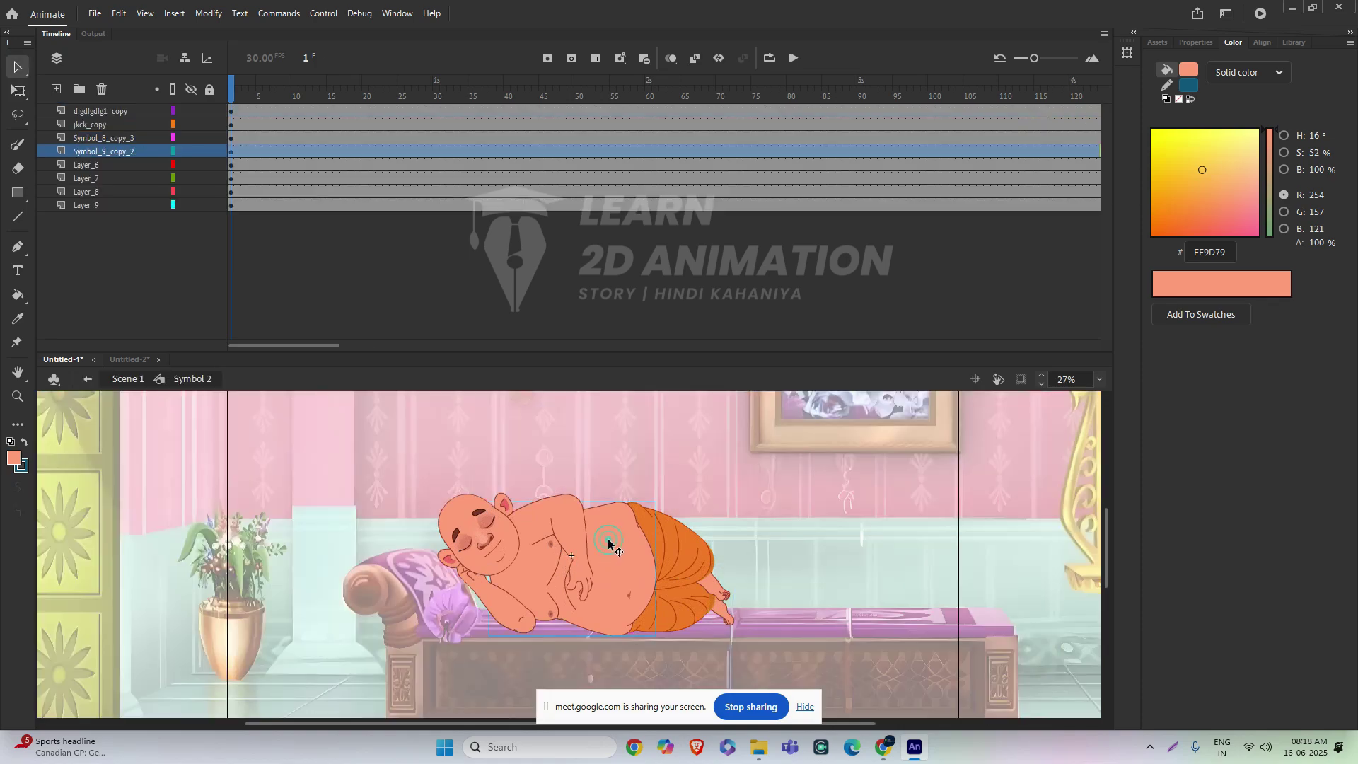
pyautogui.doubleClick(608, 543)
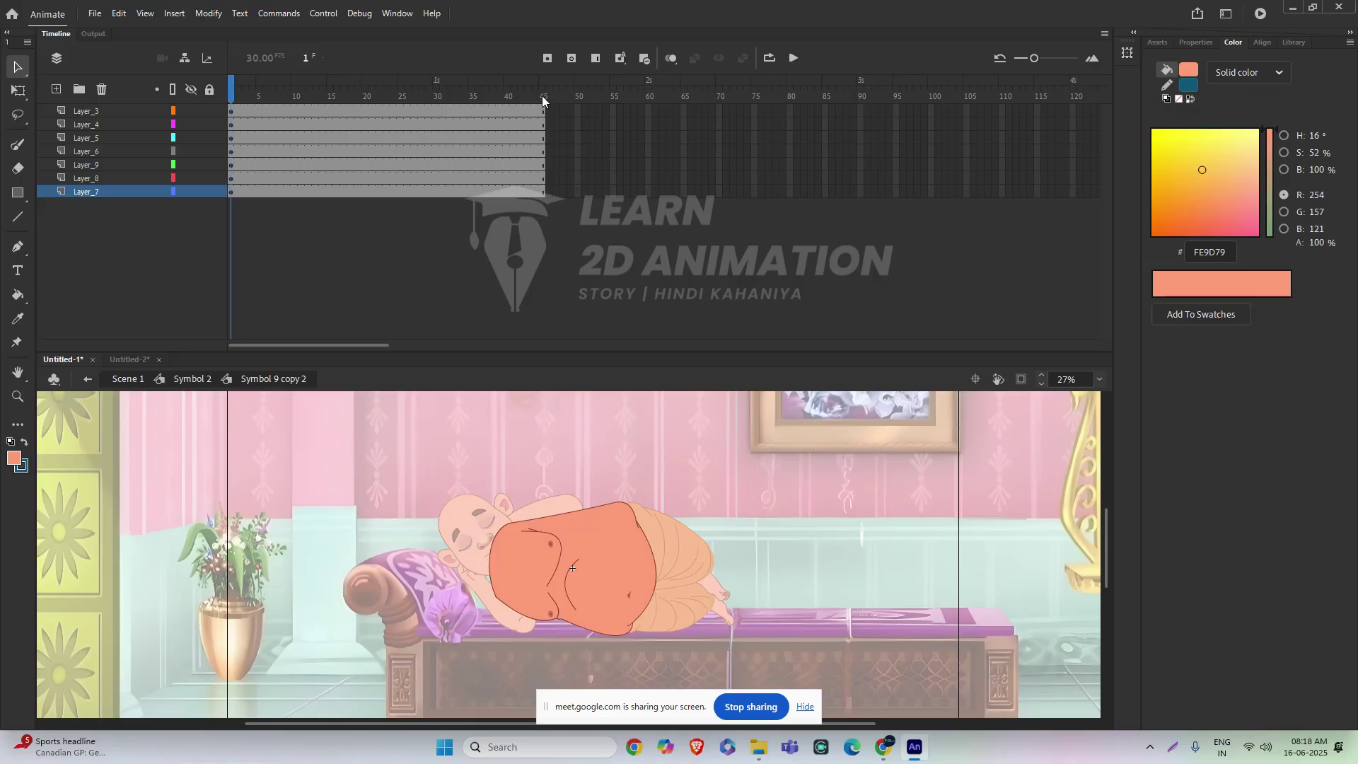
# - Insert keyframes at frame 45 on all seven layers of the torso symbol
pyautogui.moveTo(542, 113); pyautogui.dragTo(541, 198)
pyautogui.press('F6')
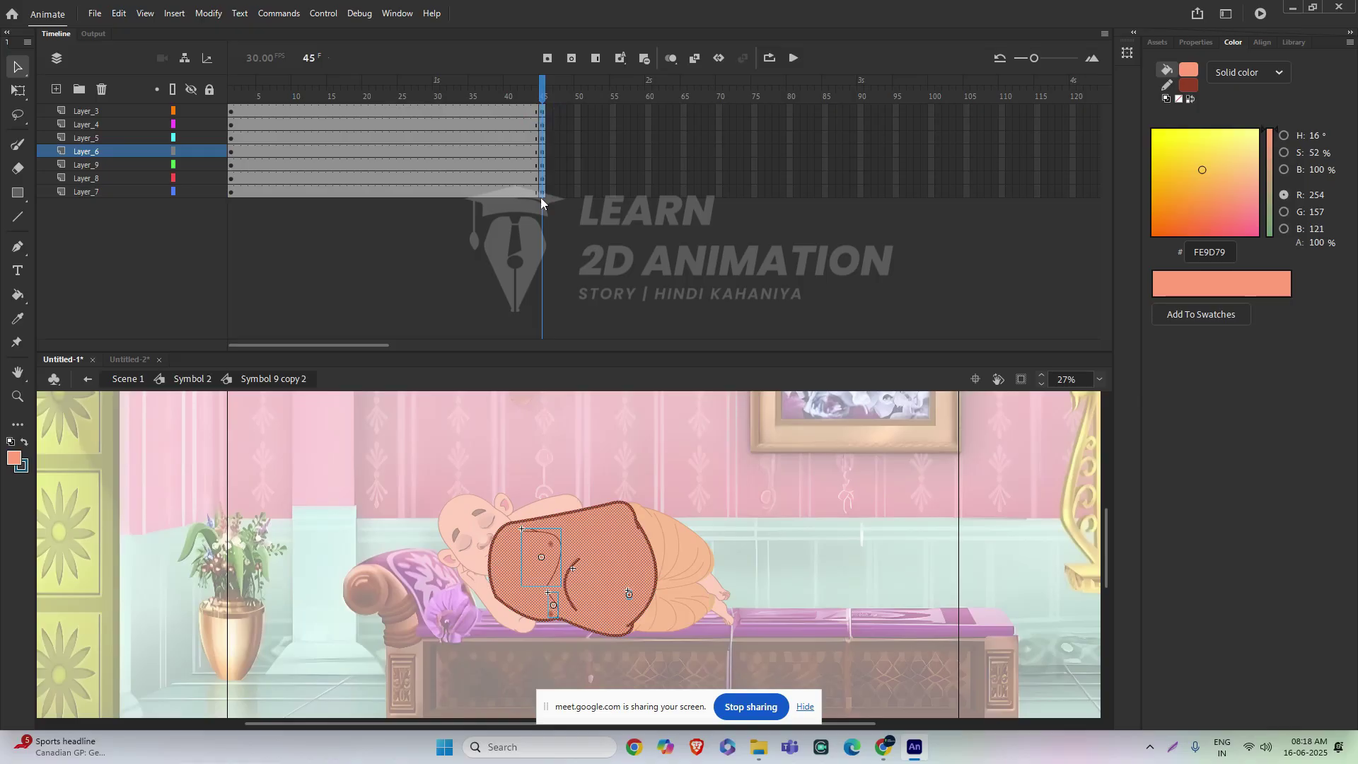
pyautogui.click(744, 463)
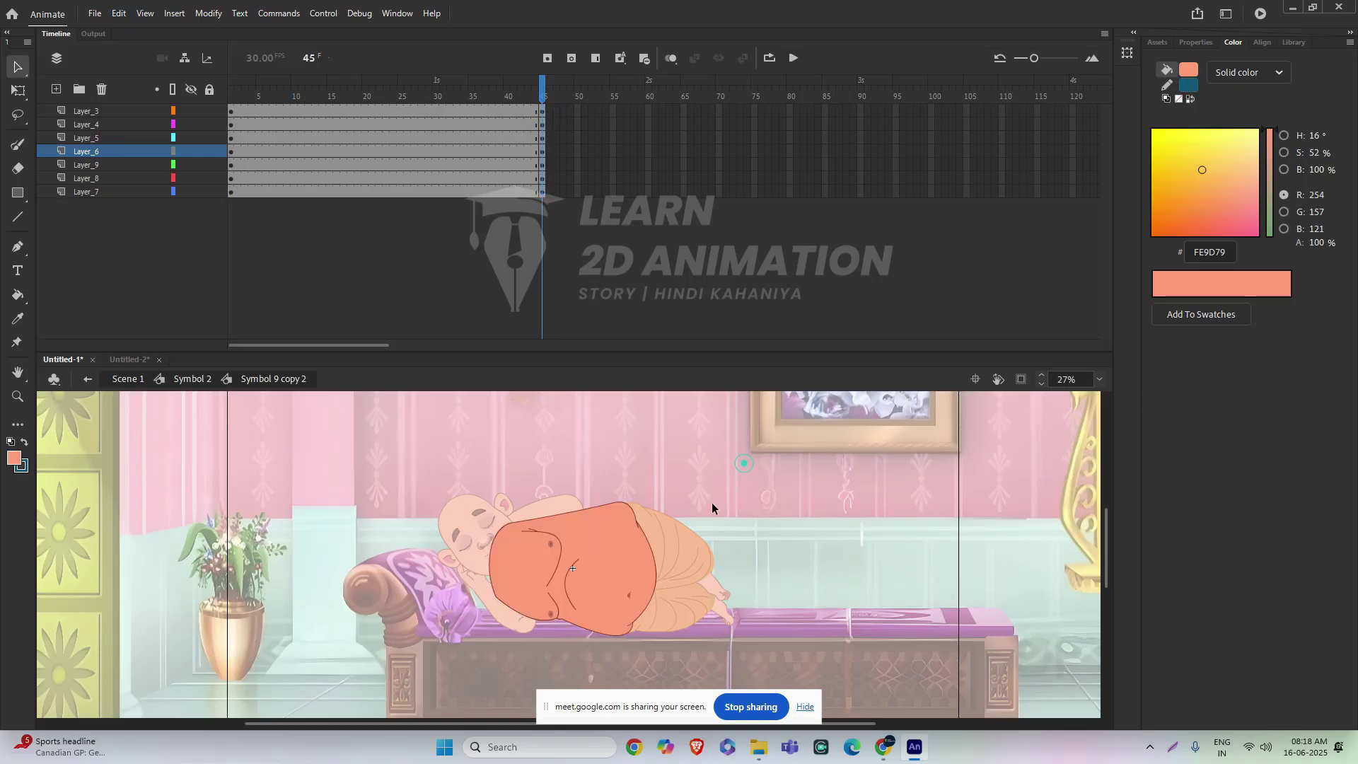
pyautogui.scroll(5, 566, 551)
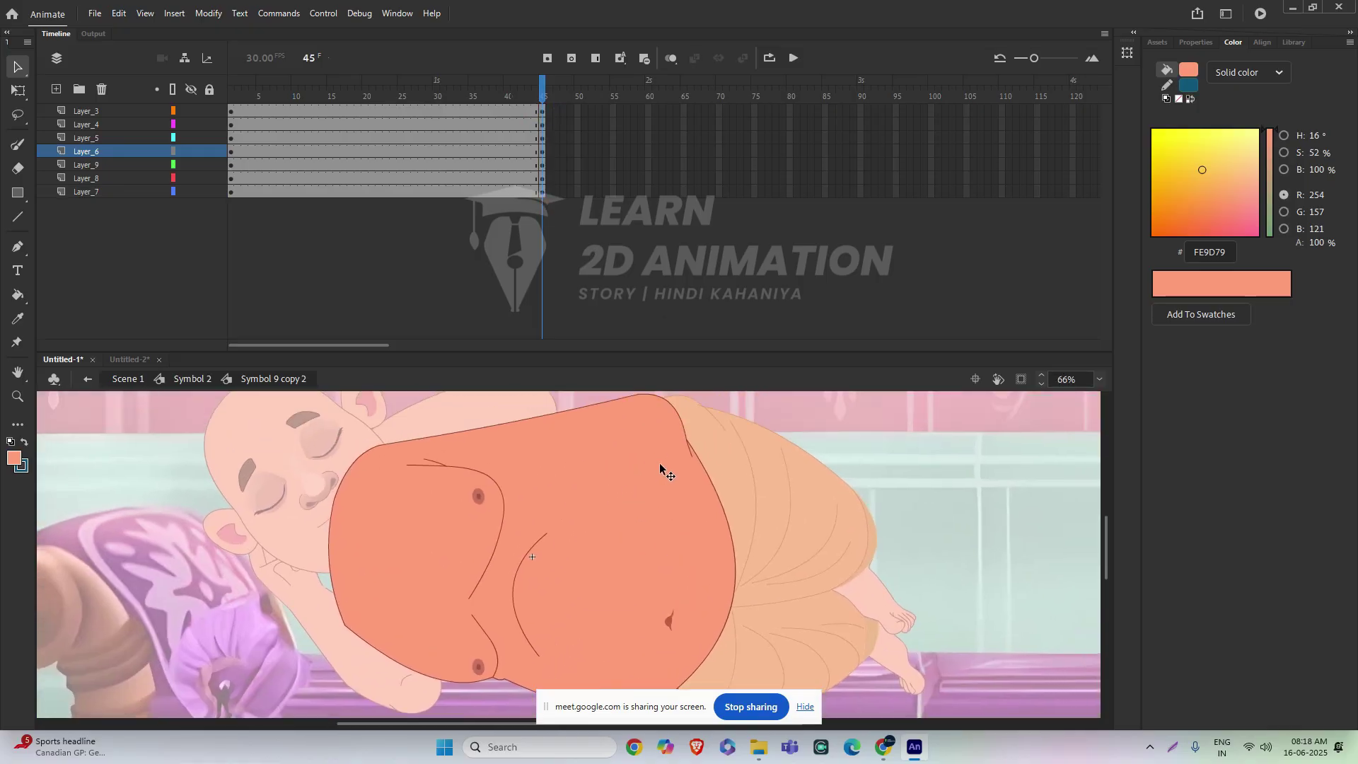
pyautogui.scroll(-2, 660, 464)
pyautogui.click(691, 497)
# - Insert keyframes at frame 22 on all torso layers, midway between the first and last keyframes
pyautogui.moveTo(542, 92); pyautogui.dragTo(380, 116)
pyautogui.click(377, 107)
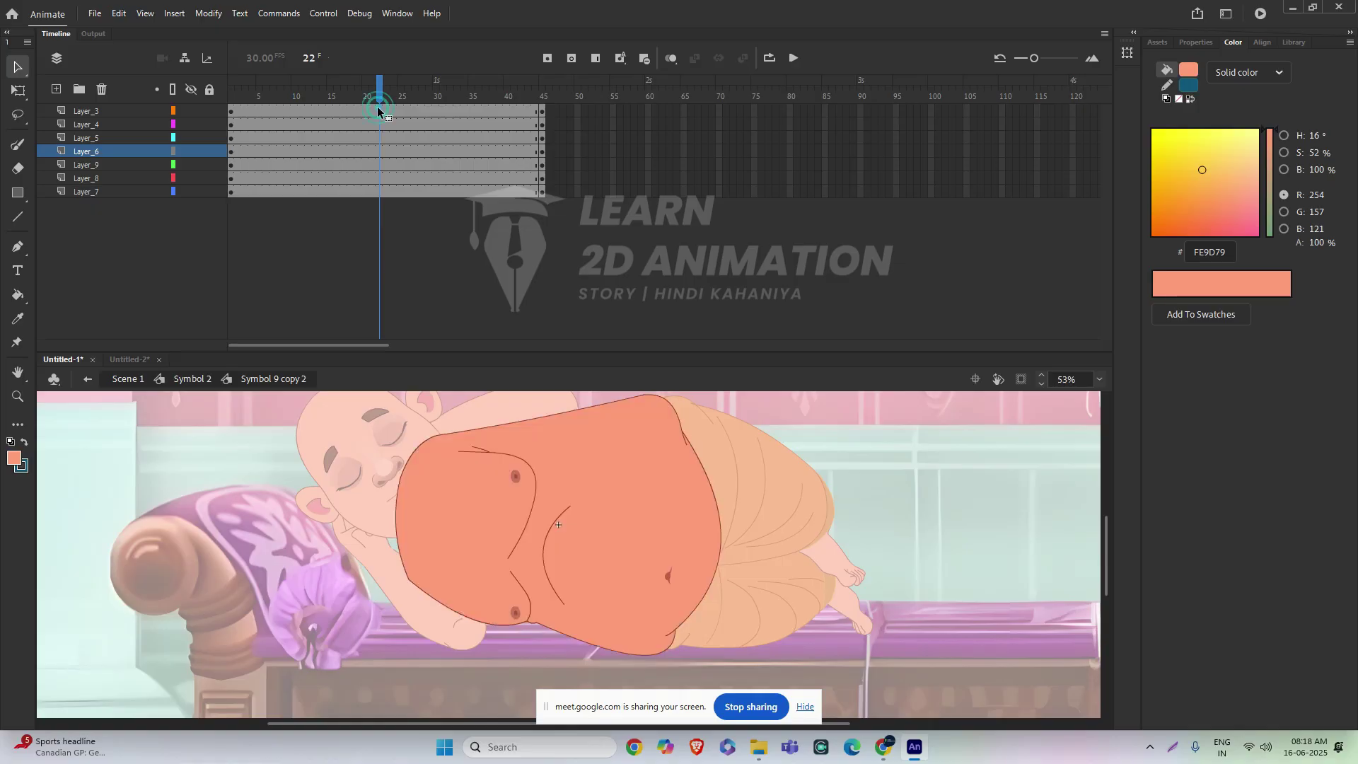
pyautogui.doubleClick(378, 90)
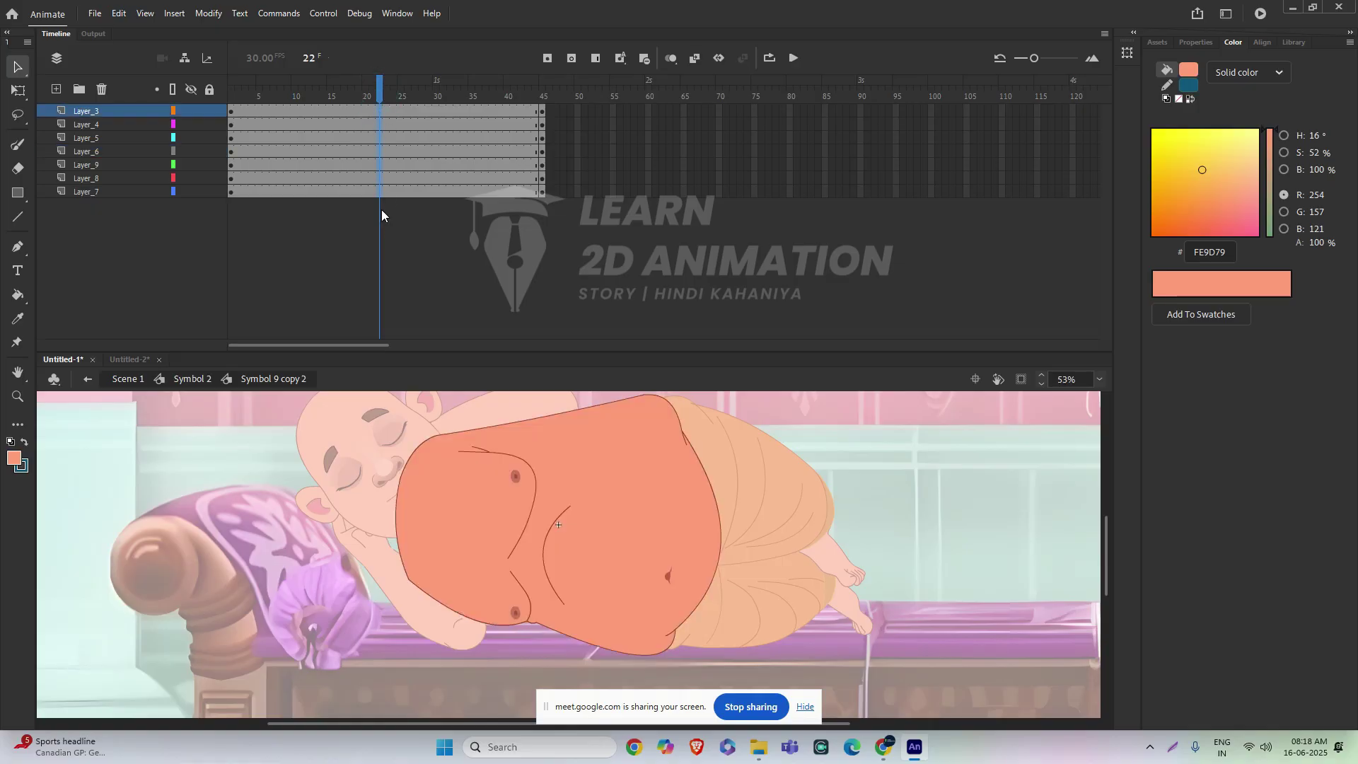
pyautogui.press('F6')
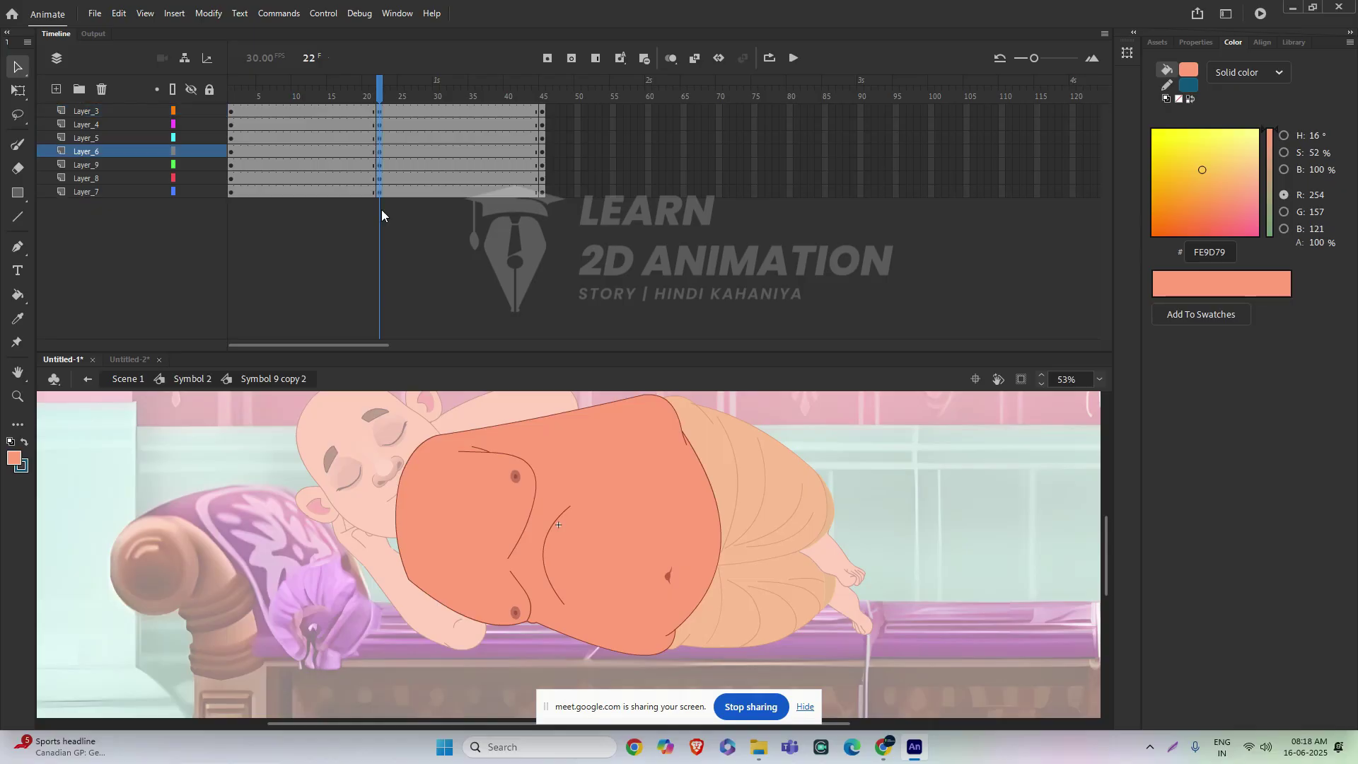
pyautogui.click(777, 445)
# - On frame 22, bulge the belly's waist-side outline slightly outward and adjust its lower edge
pyautogui.scroll(2, 672, 430)
pyautogui.moveTo(695, 422); pyautogui.dragTo(756, 504)
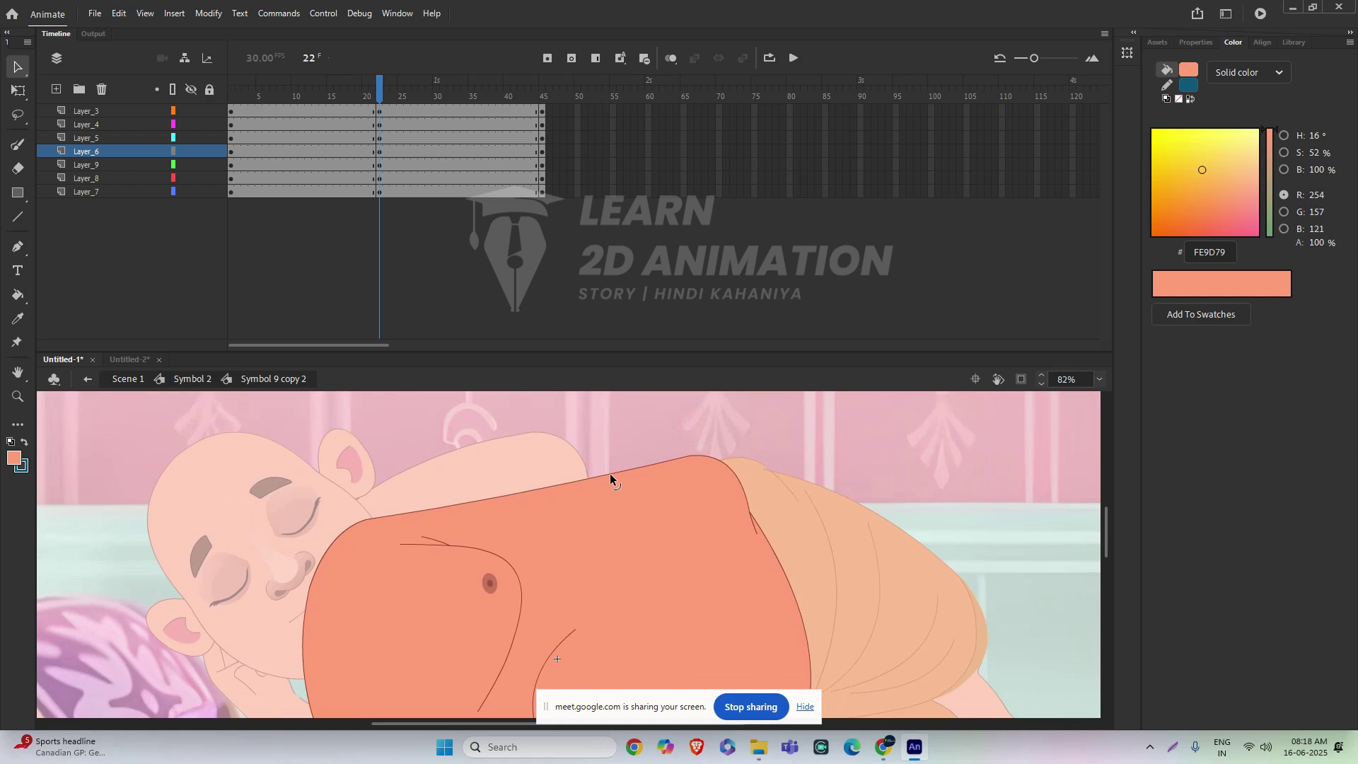
pyautogui.scroll(2, 608, 473)
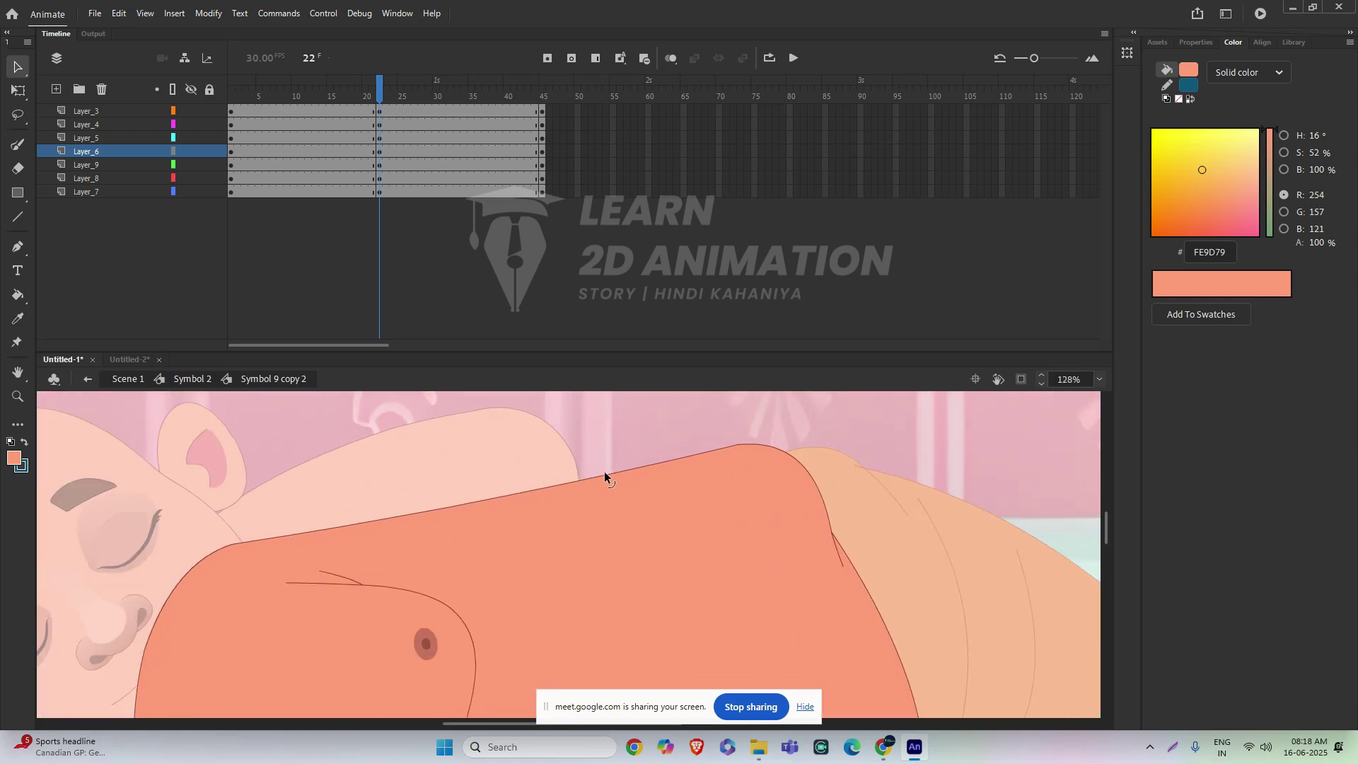
pyautogui.moveTo(849, 458); pyautogui.dragTo(695, 471)
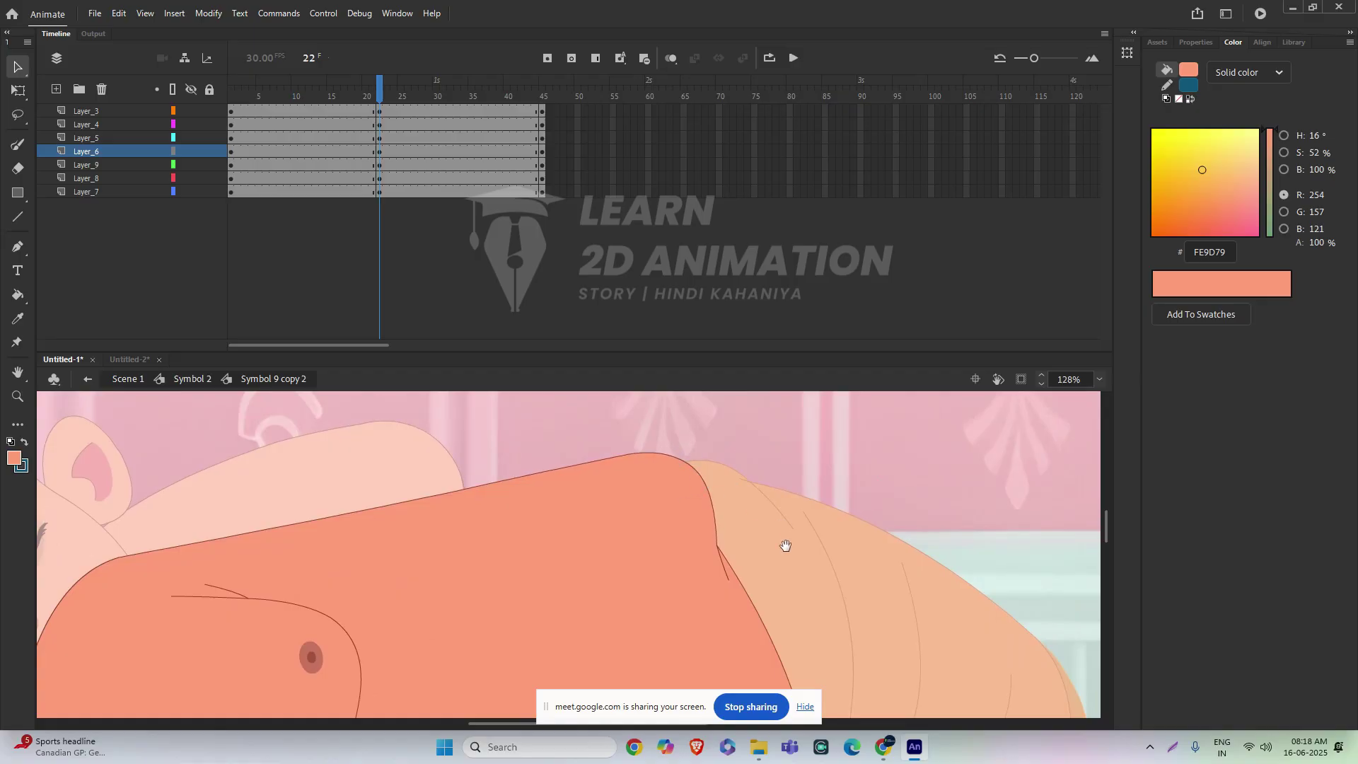
pyautogui.scroll(3, 787, 540)
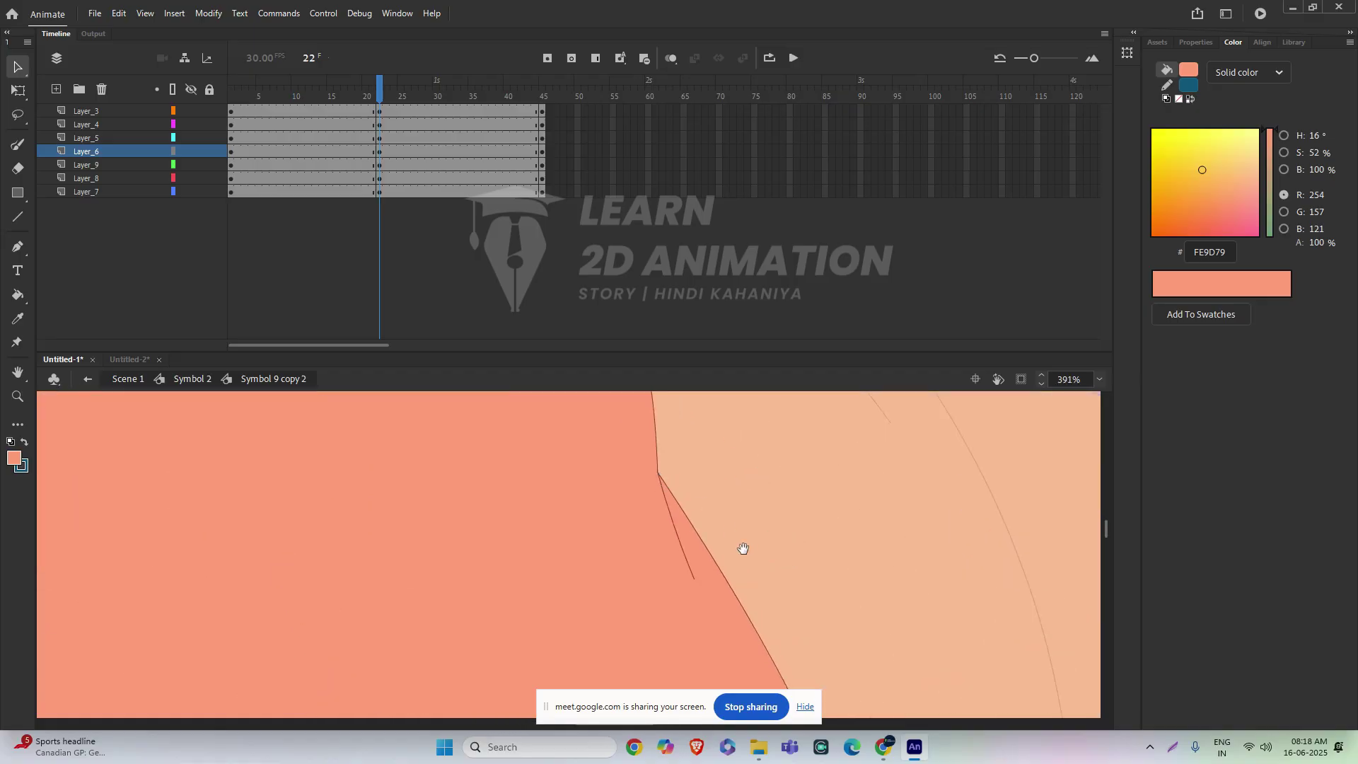
pyautogui.scroll(-6, 746, 548)
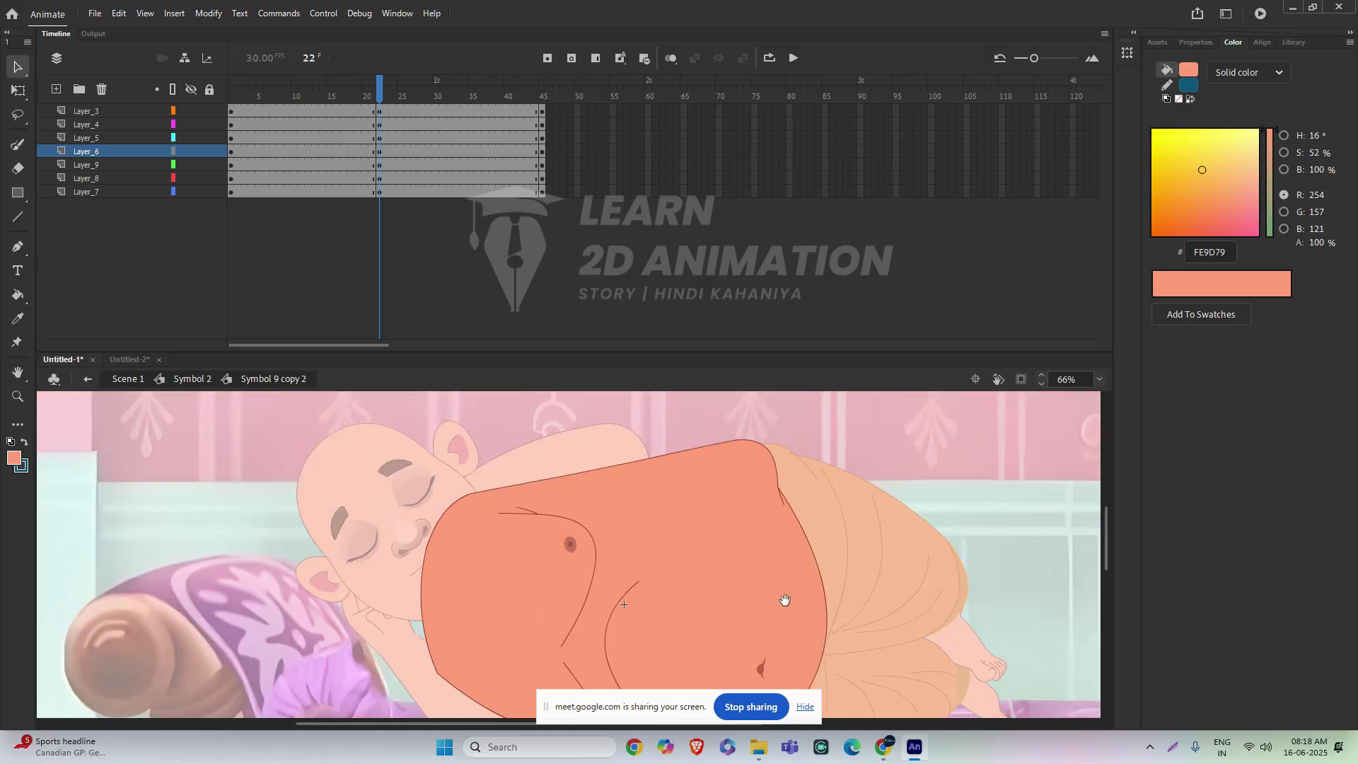
pyautogui.moveTo(800, 587); pyautogui.dragTo(692, 505)
pyautogui.moveTo(720, 551); pyautogui.dragTo(731, 551)
pyautogui.moveTo(678, 587); pyautogui.dragTo(678, 581)
pyautogui.scroll(3, 678, 581)
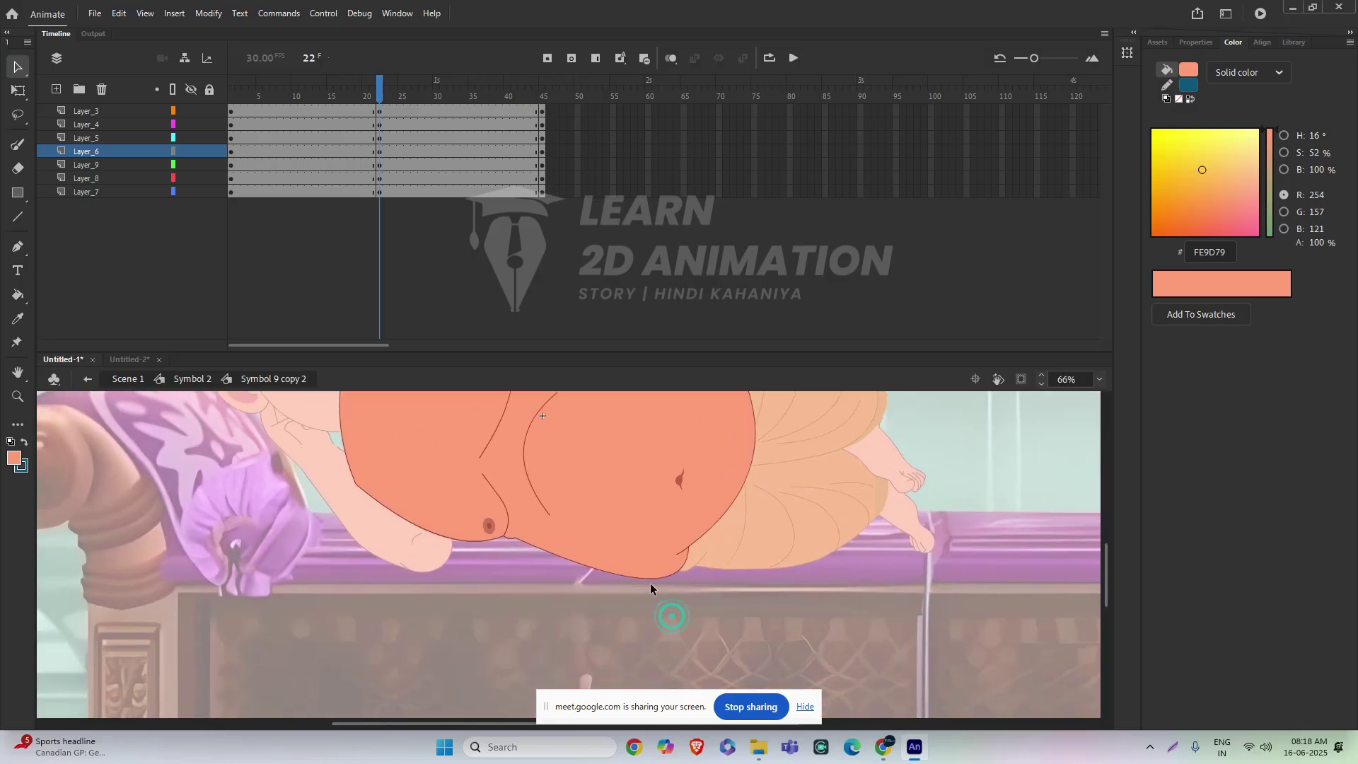
pyautogui.moveTo(680, 575); pyautogui.dragTo(697, 584)
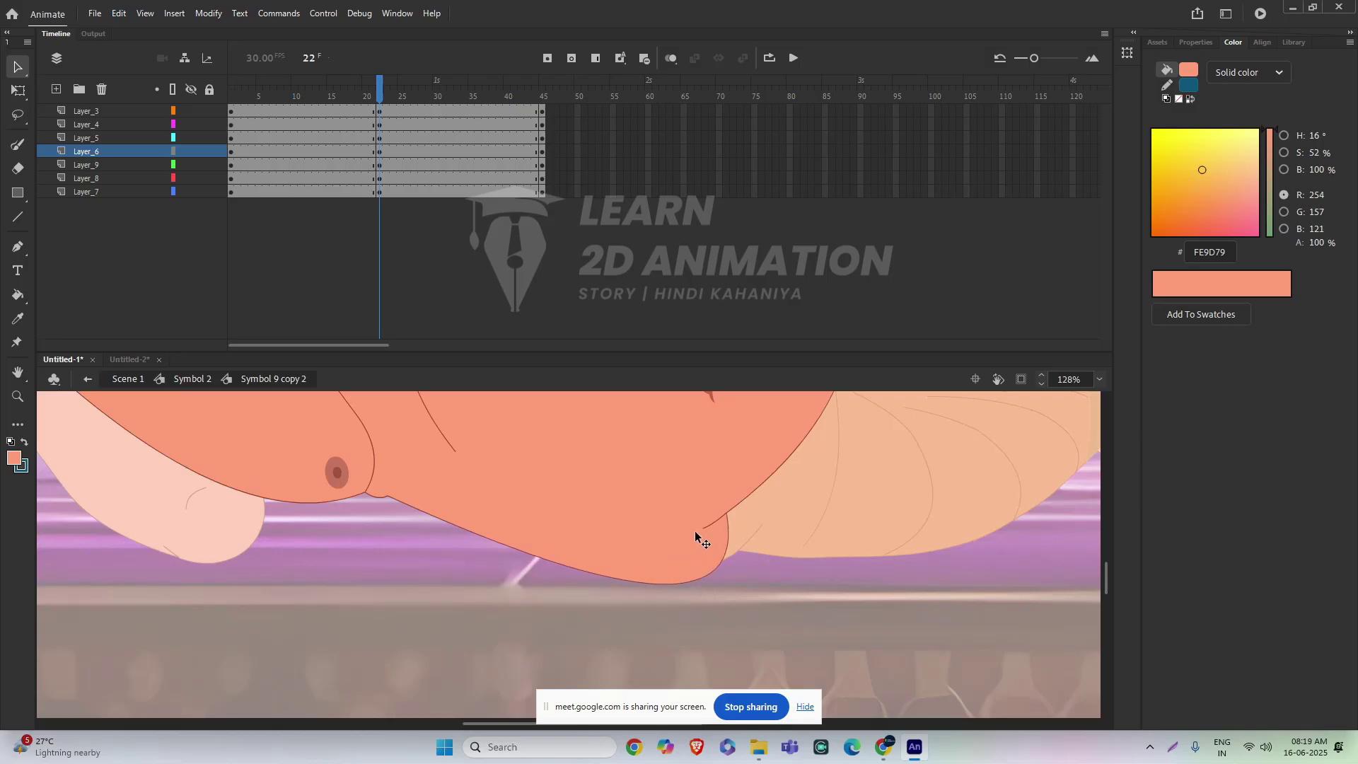
# - Shift the torso outline's lower waist corner slightly outward and adjust the short crease line that meets it
pyautogui.scroll(3, 706, 525)
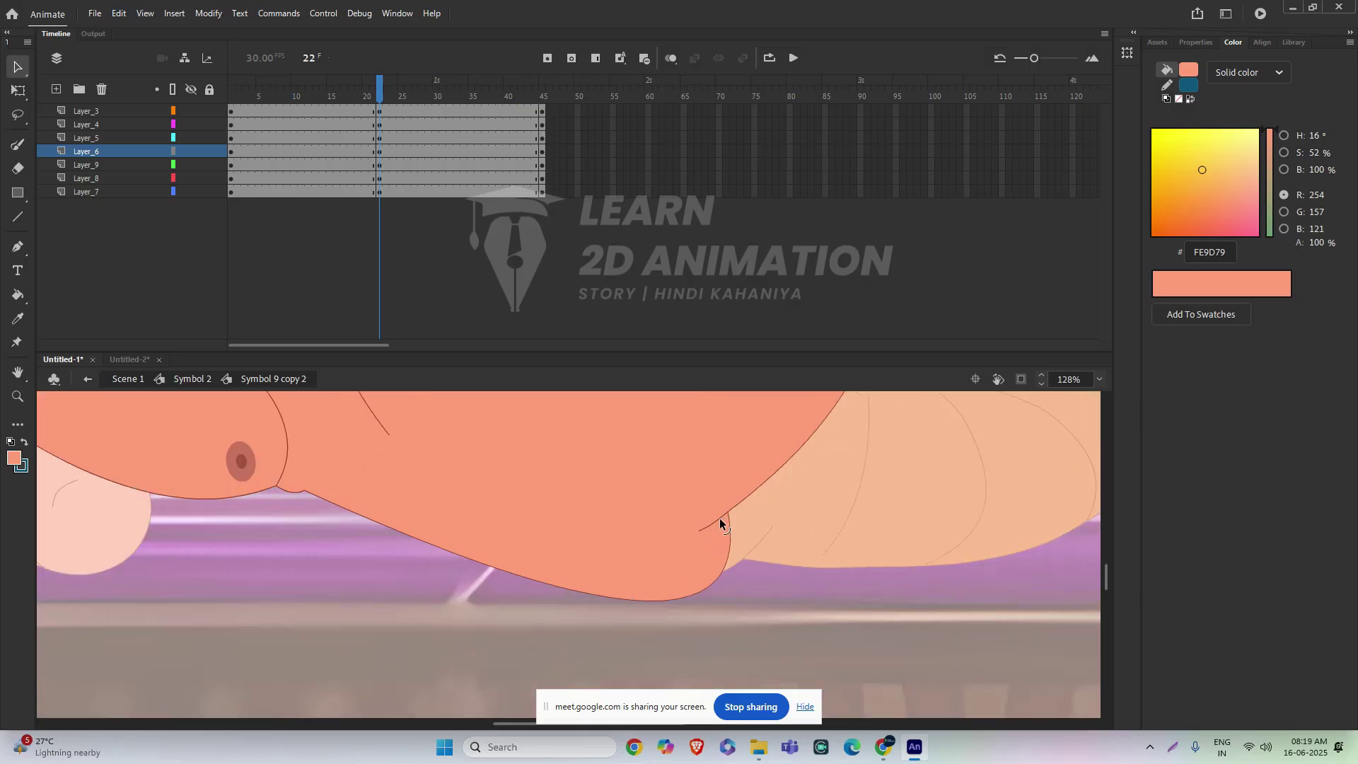
pyautogui.click(736, 507)
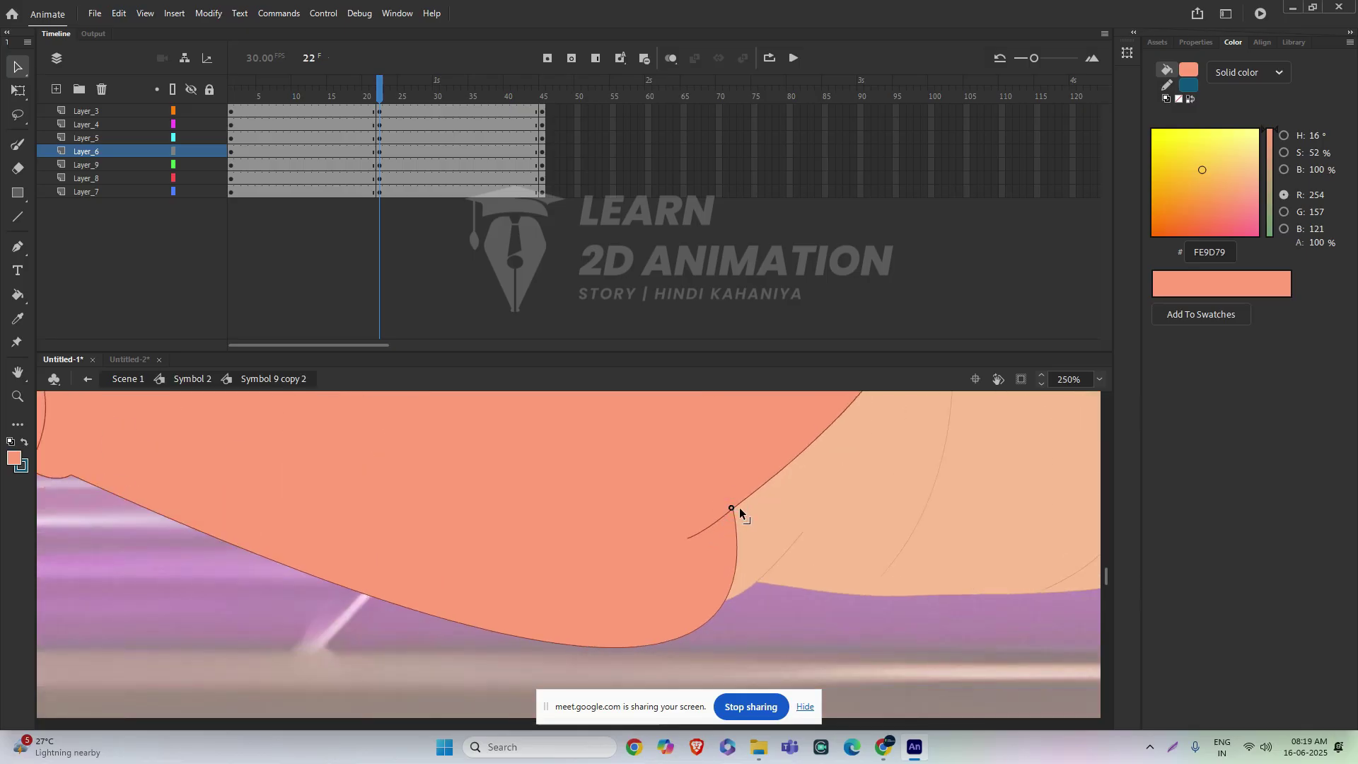
pyautogui.scroll(8, 732, 515)
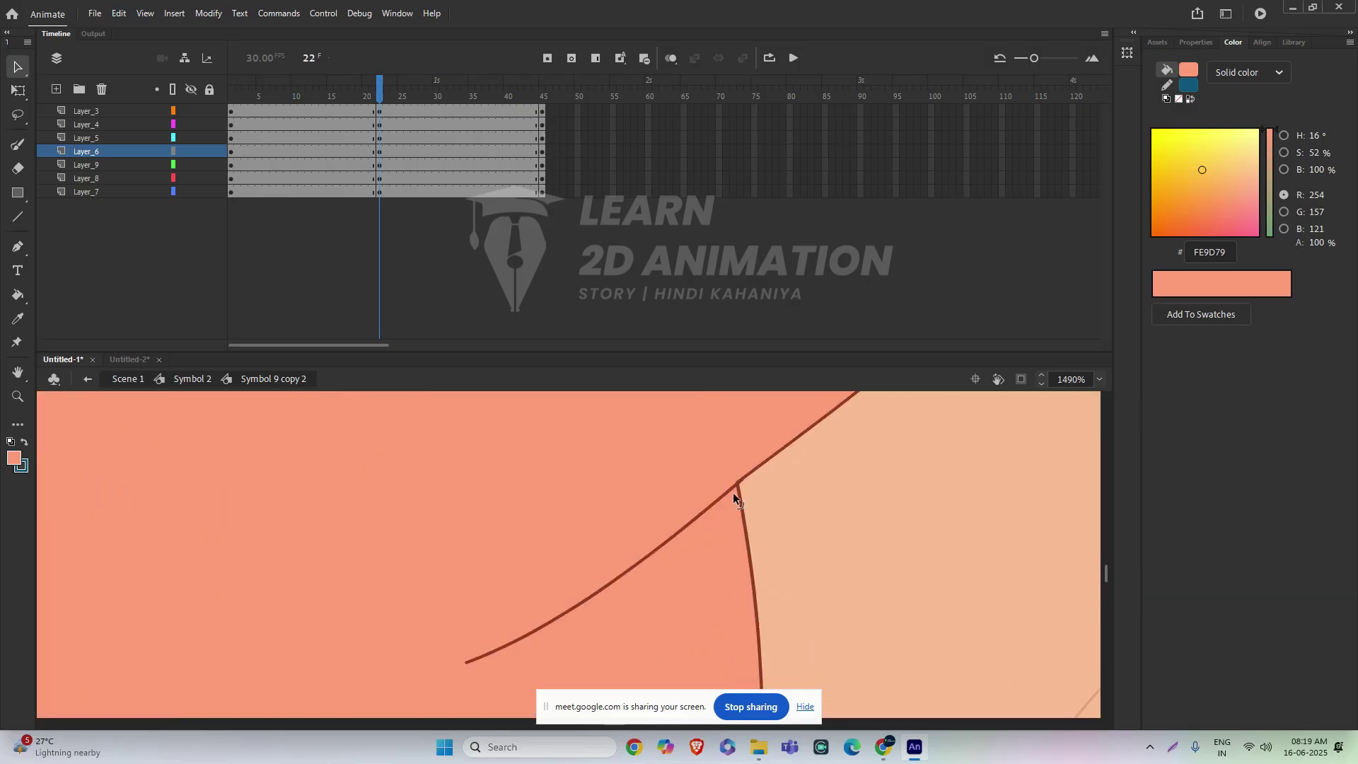
pyautogui.moveTo(738, 481)
pyautogui.mouseDown()
pyautogui.moveTo(754, 490)
pyautogui.moveTo(709, 491)
pyautogui.moveTo(749, 492)
pyautogui.mouseUp()
pyautogui.moveTo(606, 591); pyautogui.dragTo(549, 528)
pyautogui.hotkey('ctrl', 'z')
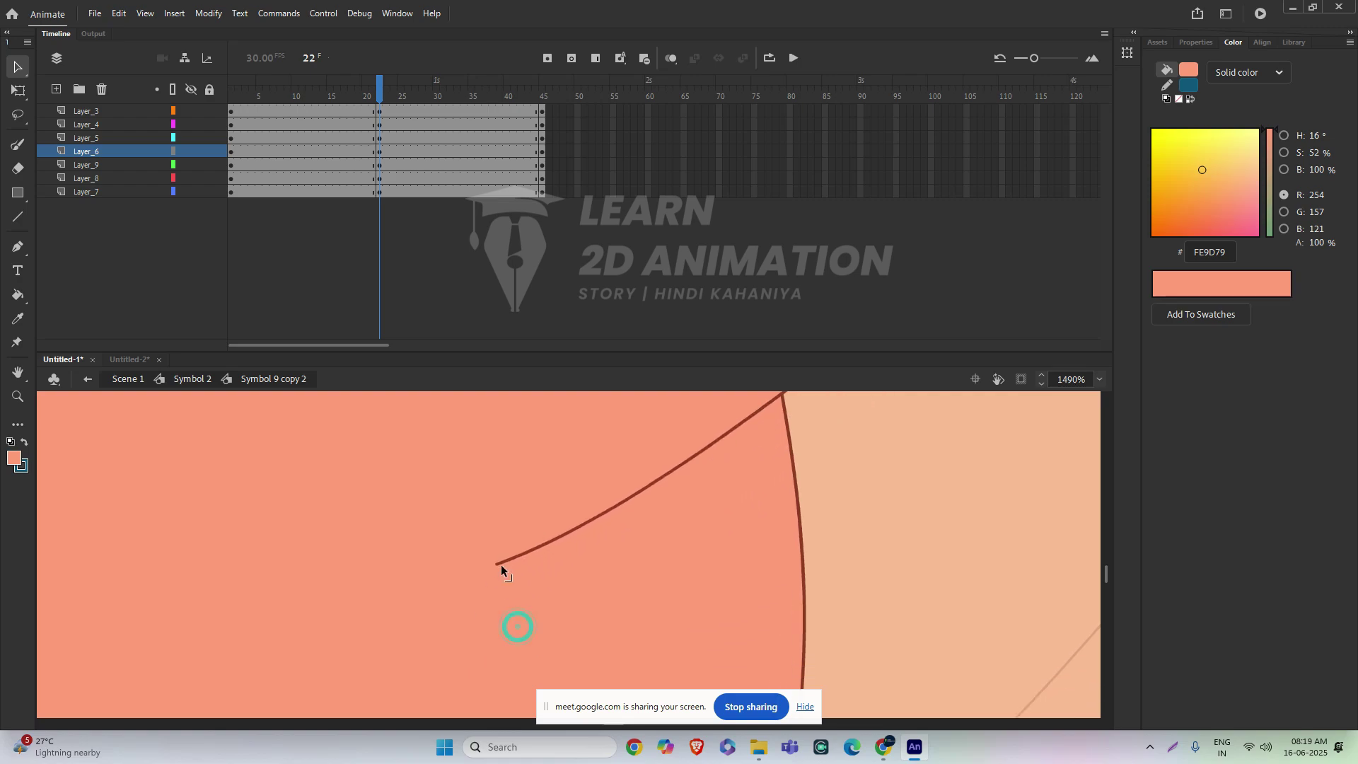
pyautogui.scroll(-2, 651, 515)
pyautogui.moveTo(648, 497); pyautogui.dragTo(659, 504)
# - Shift the torso outline's upper waist corner, where the short crease begins, slightly outward
pyautogui.scroll(-6, 773, 518)
pyautogui.moveTo(906, 484); pyautogui.dragTo(740, 715)
pyautogui.moveTo(886, 399); pyautogui.dragTo(776, 728)
pyautogui.moveTo(707, 425); pyautogui.dragTo(797, 646)
pyautogui.moveTo(631, 499); pyautogui.dragTo(712, 591)
pyautogui.scroll(3, 690, 516)
pyautogui.scroll(3, 696, 546)
pyautogui.moveTo(687, 529)
pyautogui.mouseDown()
pyautogui.moveTo(656, 540)
pyautogui.moveTo(702, 527)
pyautogui.mouseUp()
pyautogui.moveTo(739, 616); pyautogui.dragTo(750, 516)
# - Lock Layer_6, narrow the notch in the torso's lower outline beneath the chest fold, and adjust the lower chest edge
pyautogui.scroll(-5, 750, 516)
pyautogui.scroll(-8, 736, 525)
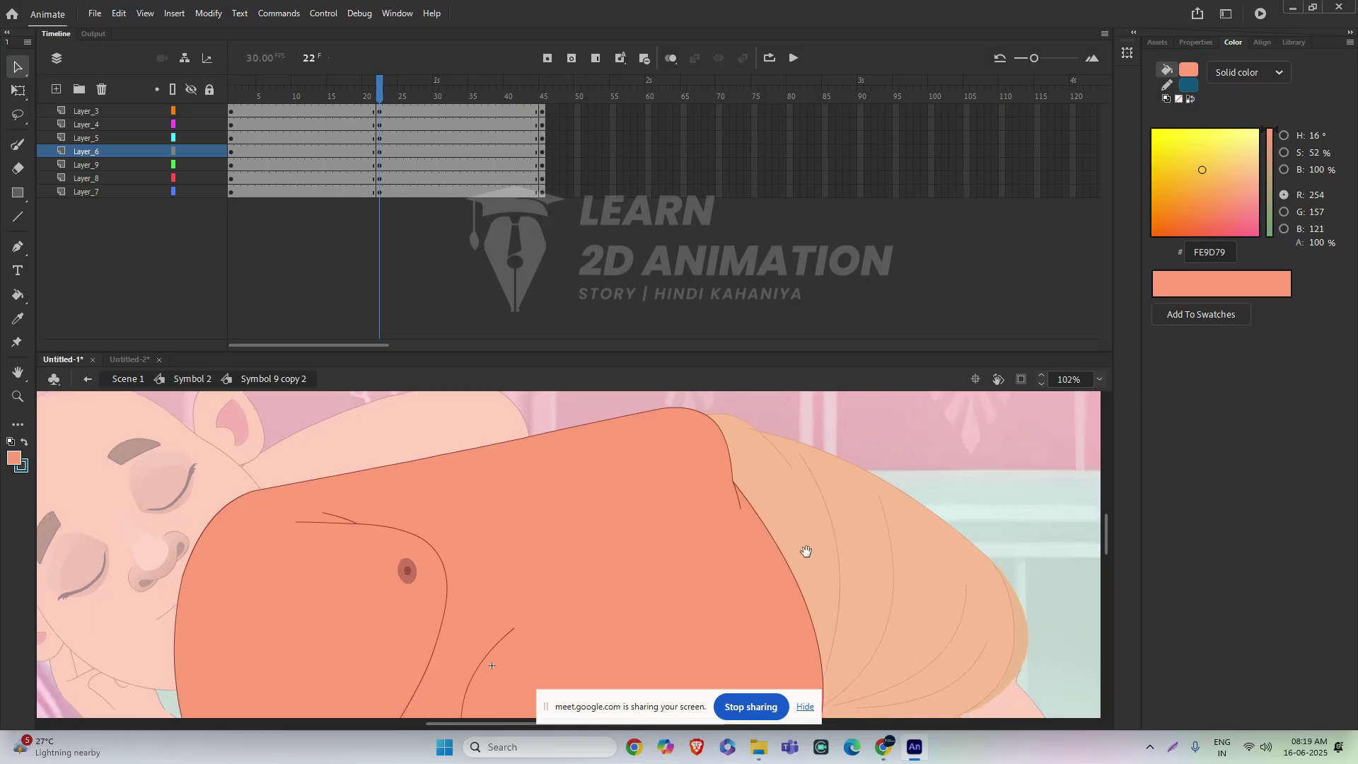
pyautogui.moveTo(810, 604); pyautogui.dragTo(751, 403)
pyautogui.scroll(6, 631, 486)
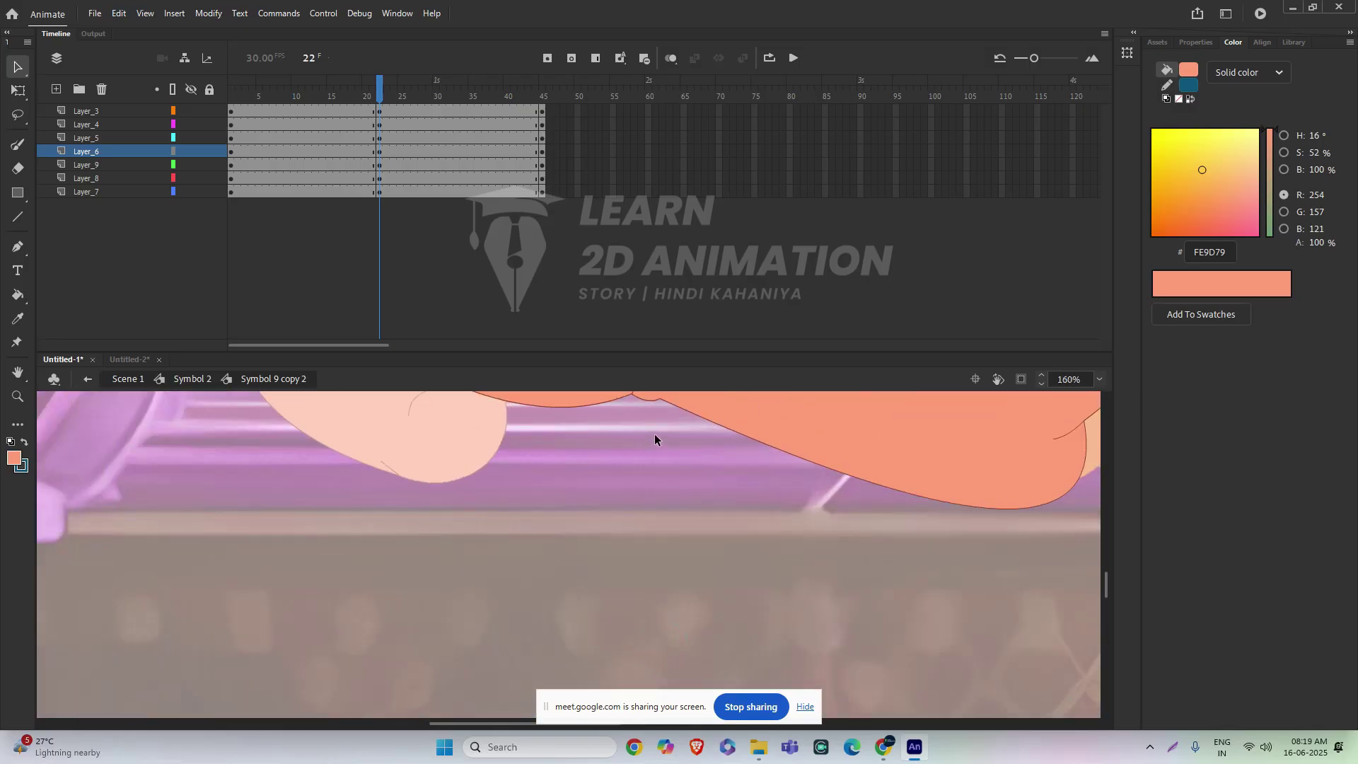
pyautogui.scroll(2, 643, 583)
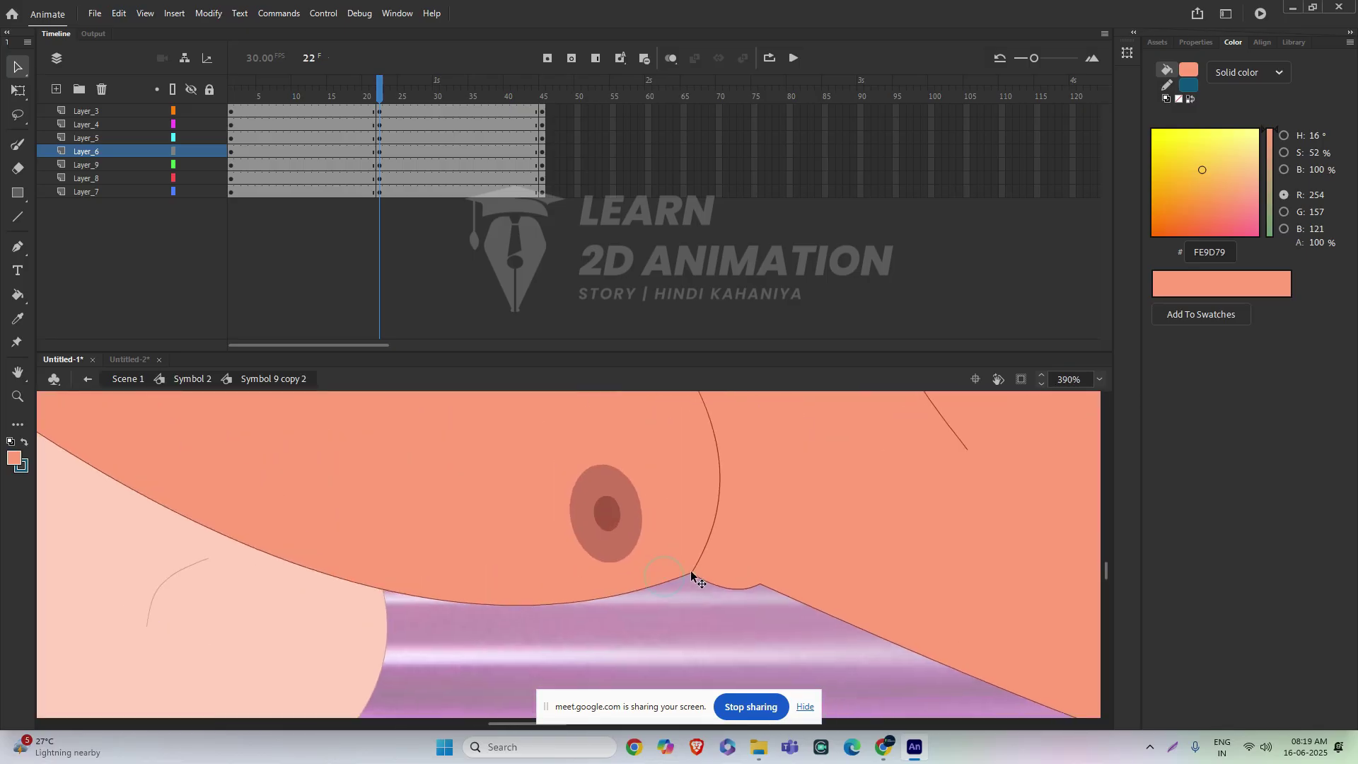
pyautogui.click(691, 574)
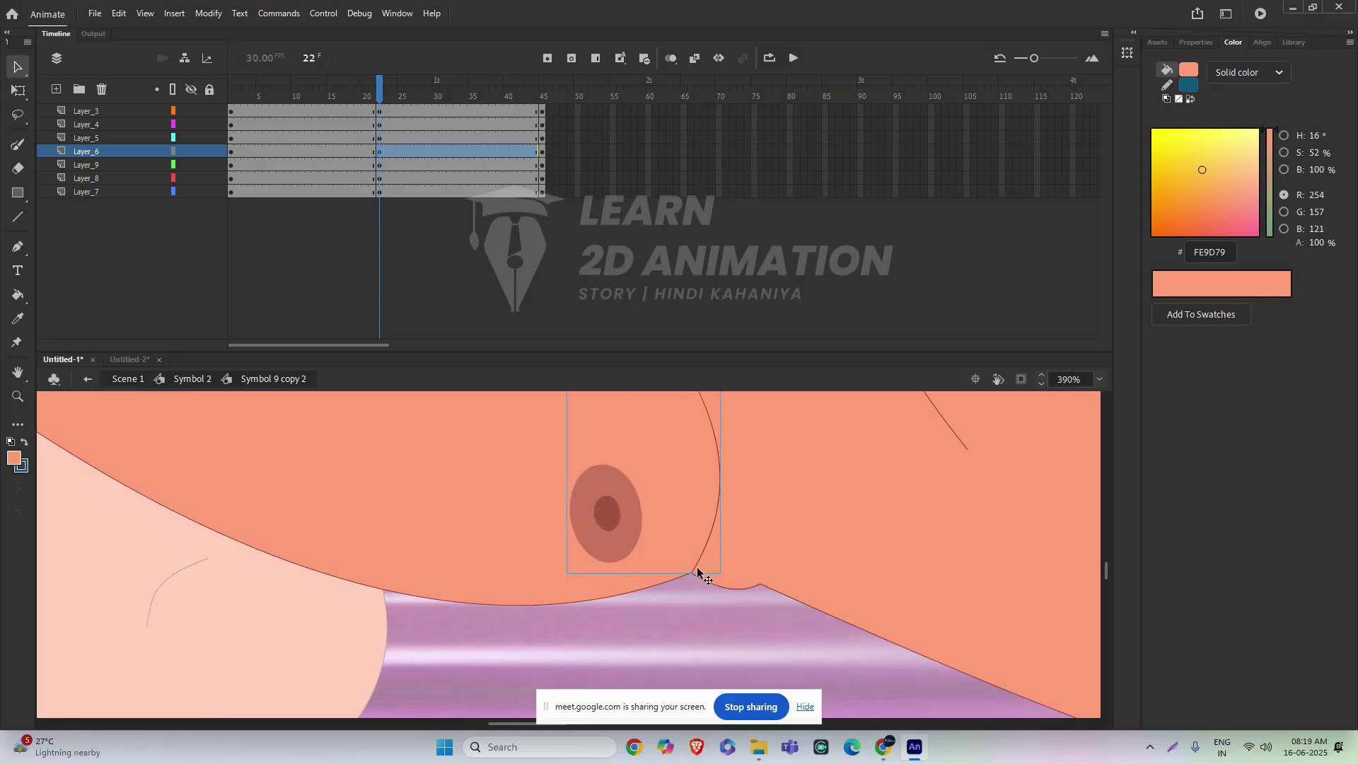
pyautogui.click(210, 150)
pyautogui.moveTo(691, 574); pyautogui.dragTo(668, 572)
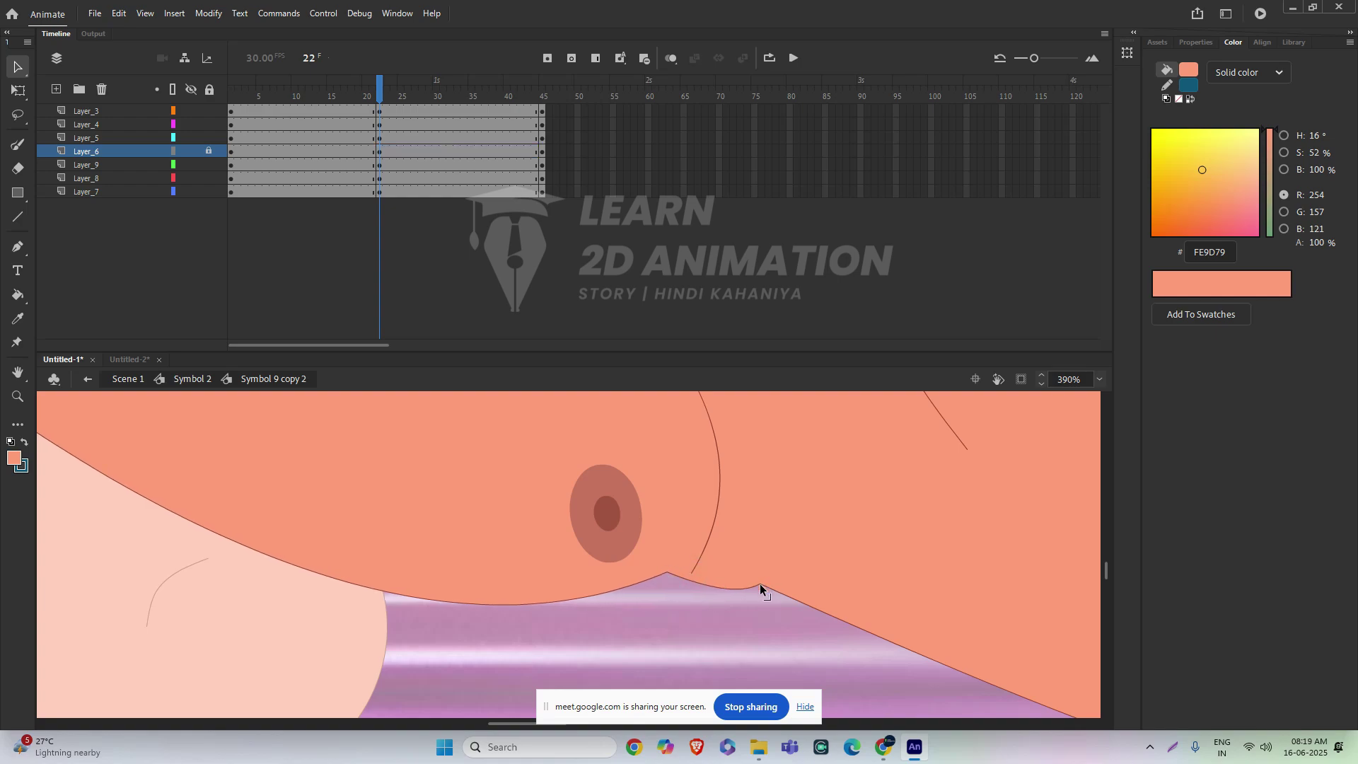
pyautogui.moveTo(758, 585); pyautogui.dragTo(723, 577)
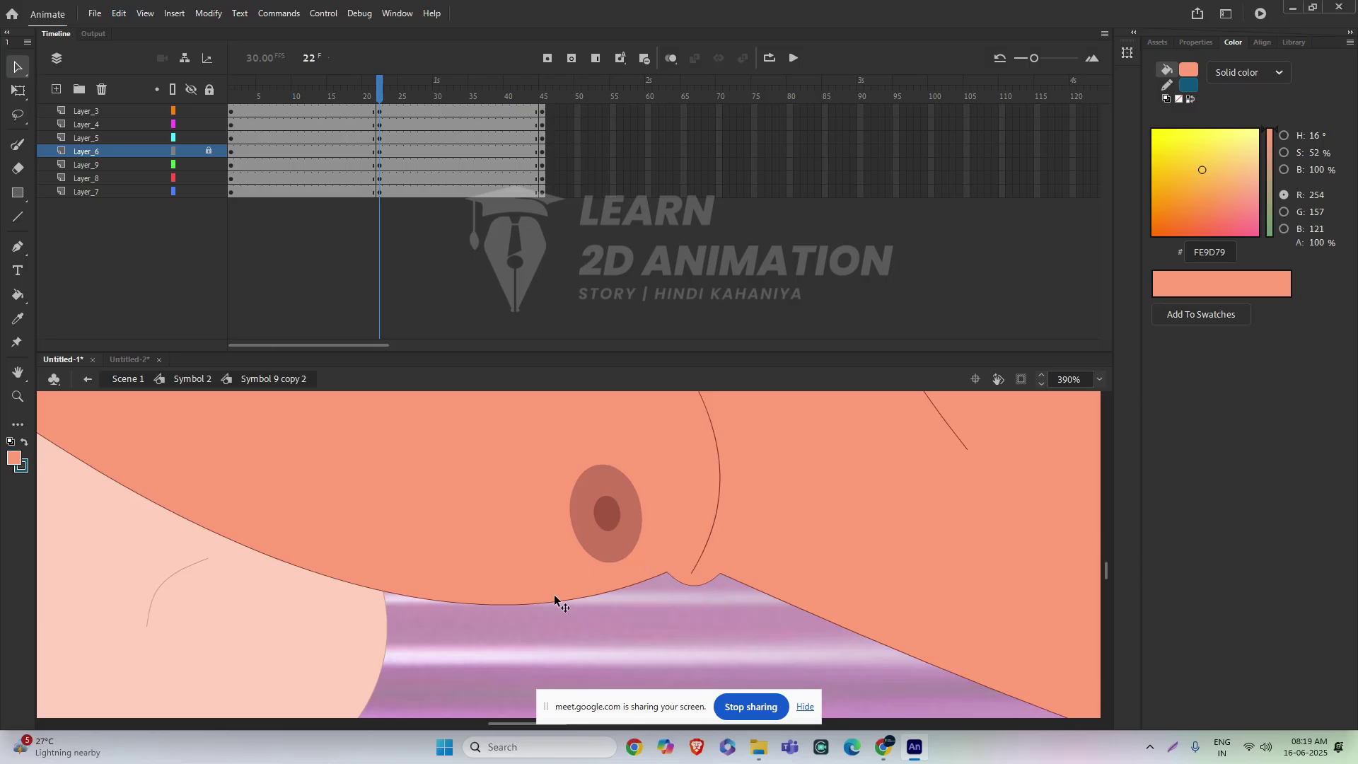
pyautogui.scroll(-5, 577, 594)
pyautogui.moveTo(592, 607); pyautogui.dragTo(585, 617)
# - On frame 22, shift the navel slightly toward the chest
pyautogui.scroll(-5, 669, 563)
pyautogui.moveTo(760, 518); pyautogui.dragTo(571, 437)
pyautogui.scroll(2, 570, 588)
pyautogui.moveTo(565, 591); pyautogui.dragTo(583, 509)
pyautogui.click(838, 538)
pyautogui.scroll(4, 836, 536)
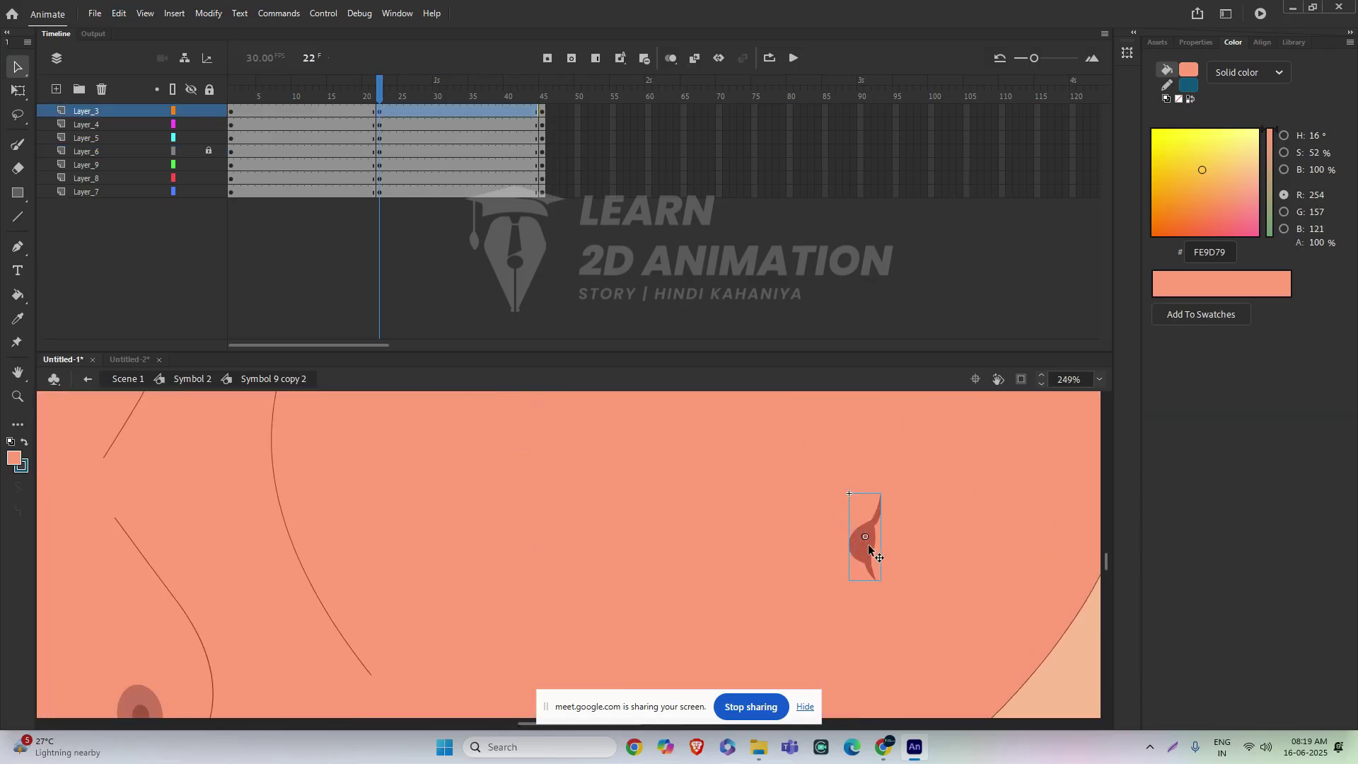
pyautogui.moveTo(865, 545); pyautogui.dragTo(850, 548)
# - Shift the curved crease line across the upper belly slightly toward the chest
pyautogui.scroll(-2, 630, 533)
pyautogui.moveTo(502, 507); pyautogui.dragTo(787, 548)
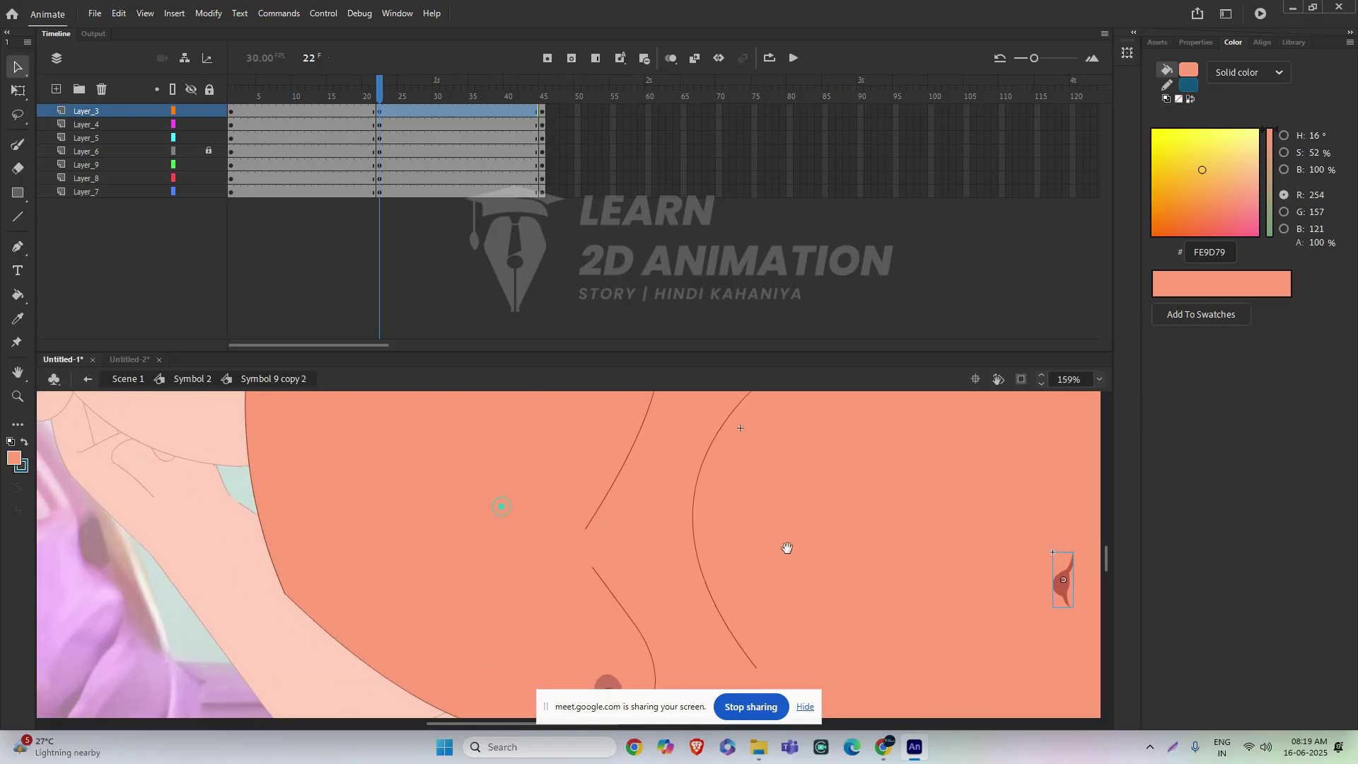
pyautogui.click(693, 495)
pyautogui.moveTo(694, 507); pyautogui.dragTo(672, 509)
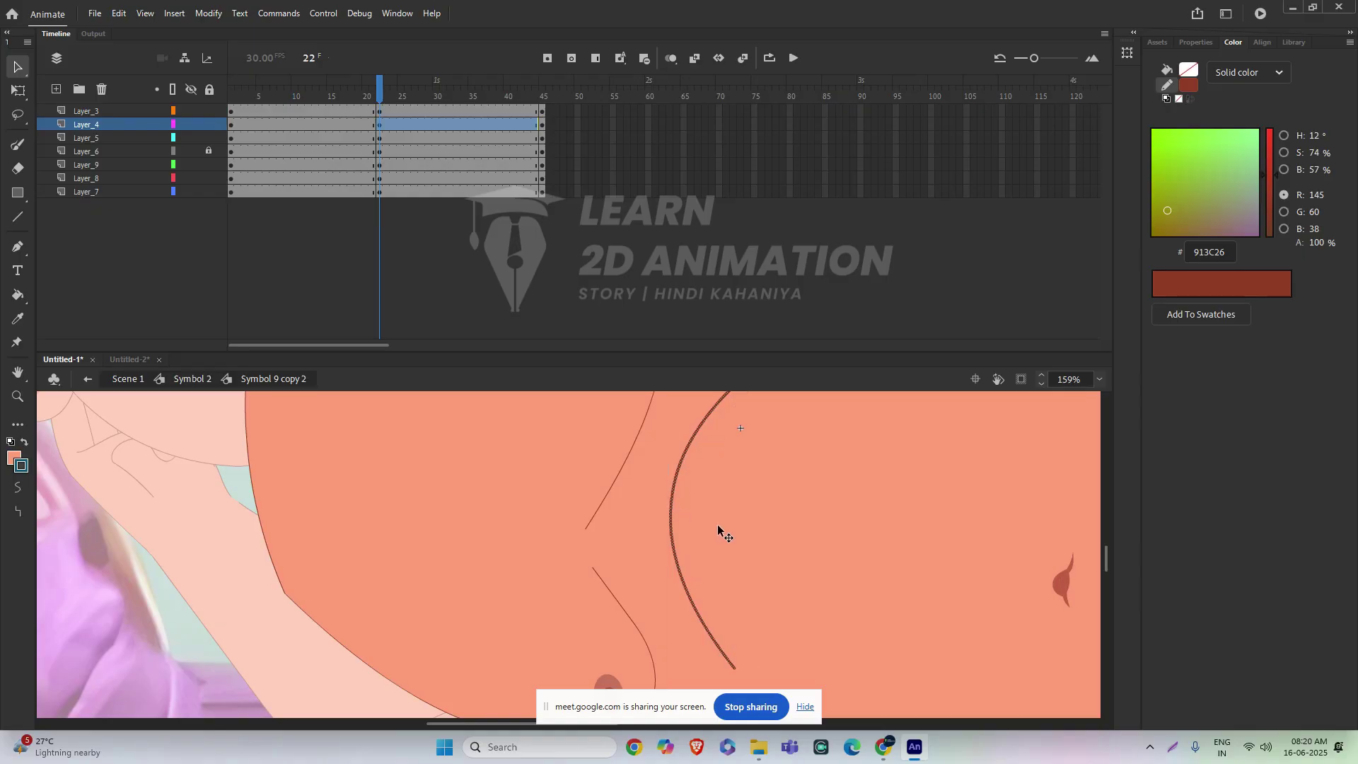
# - Create shape tweens on Layer_7 on both sides of the frame 22 keyframe and scrub the playhead to check the torso's motion
pyautogui.scroll(-3, 711, 522)
pyautogui.click(774, 464)
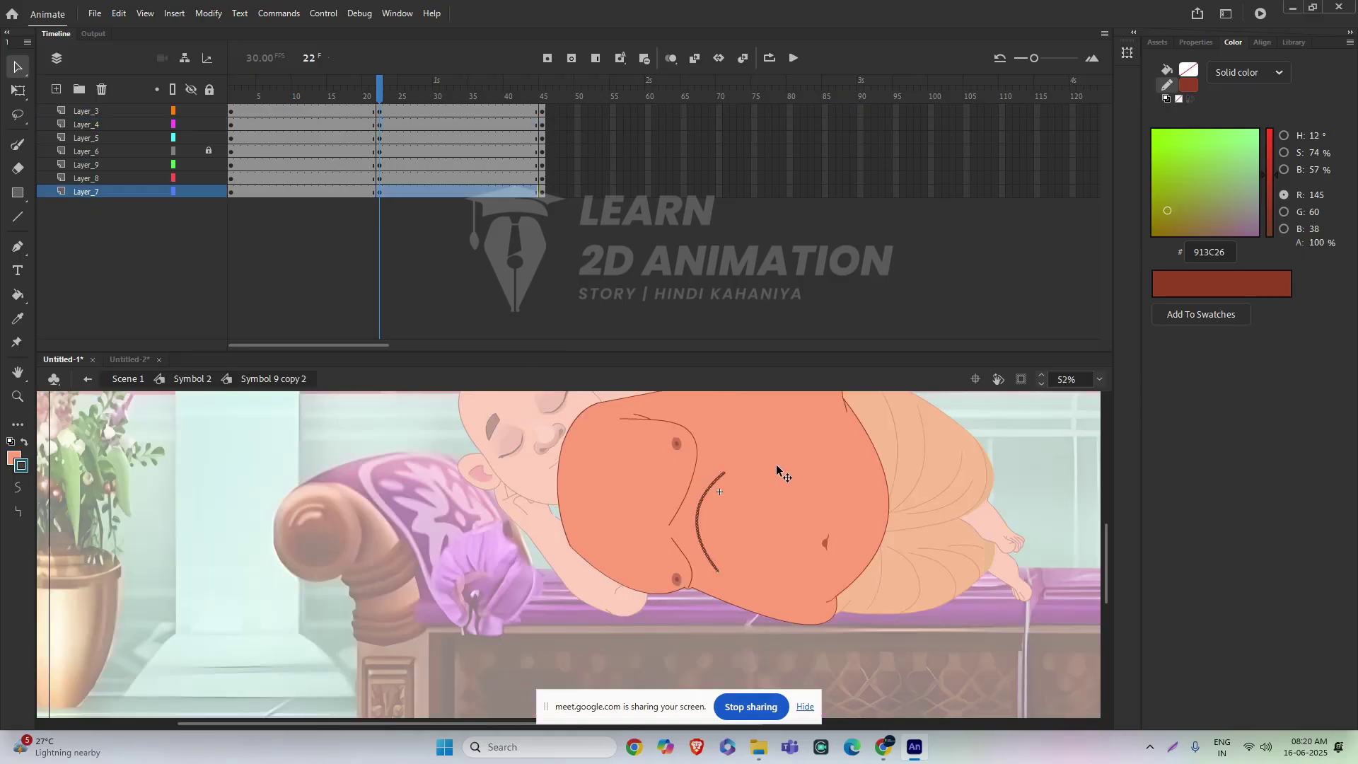
pyautogui.click(423, 191)
pyautogui.moveTo(406, 194); pyautogui.dragTo(323, 192)
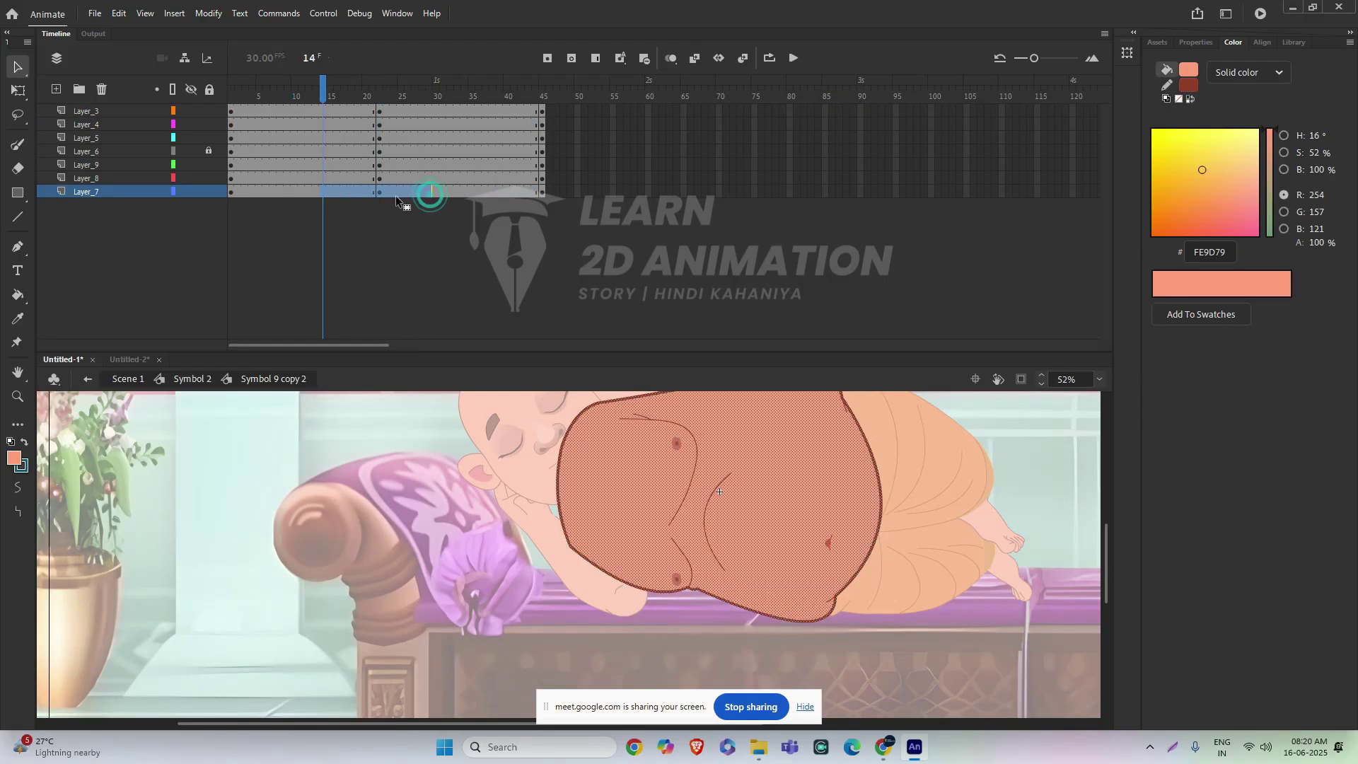
pyautogui.rightClick(412, 189)
pyautogui.click(475, 234)
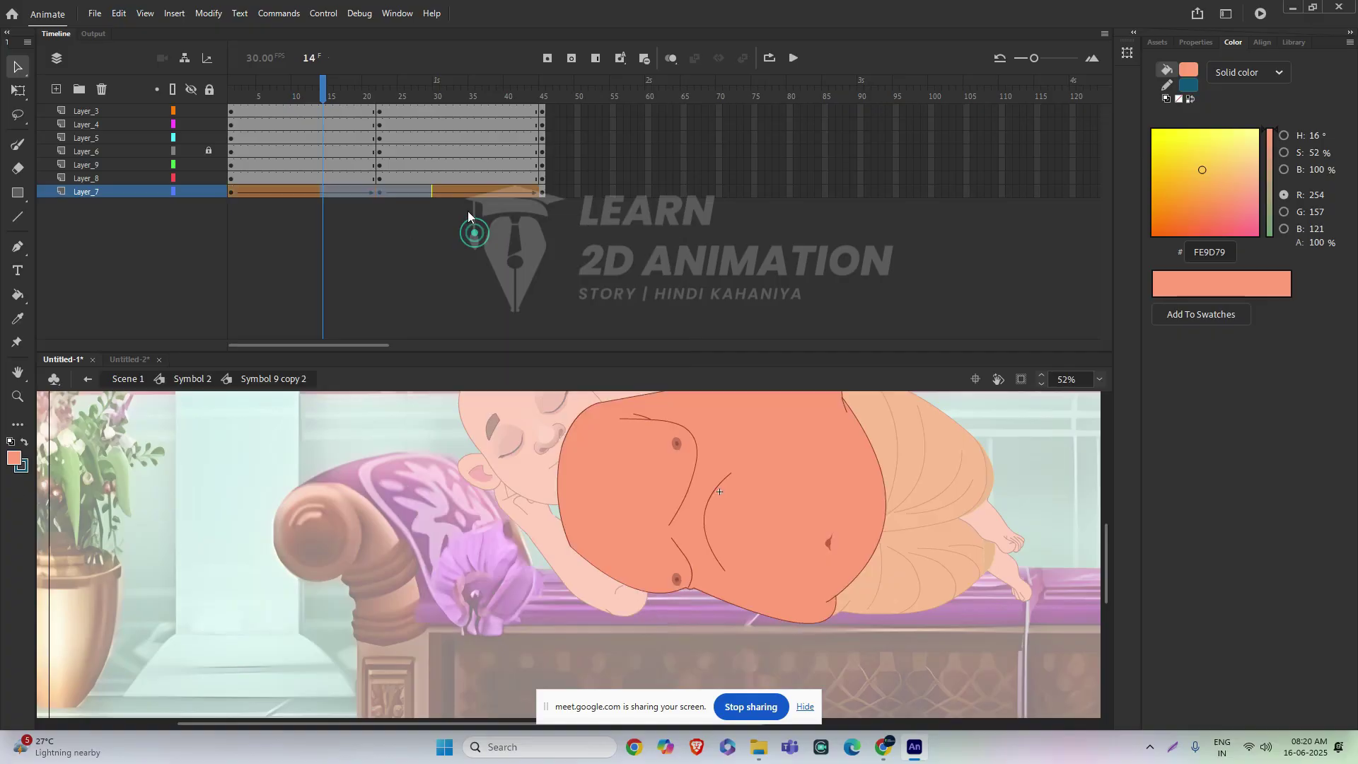
pyautogui.moveTo(314, 88); pyautogui.dragTo(387, 157)
pyautogui.moveTo(946, 446); pyautogui.dragTo(842, 505)
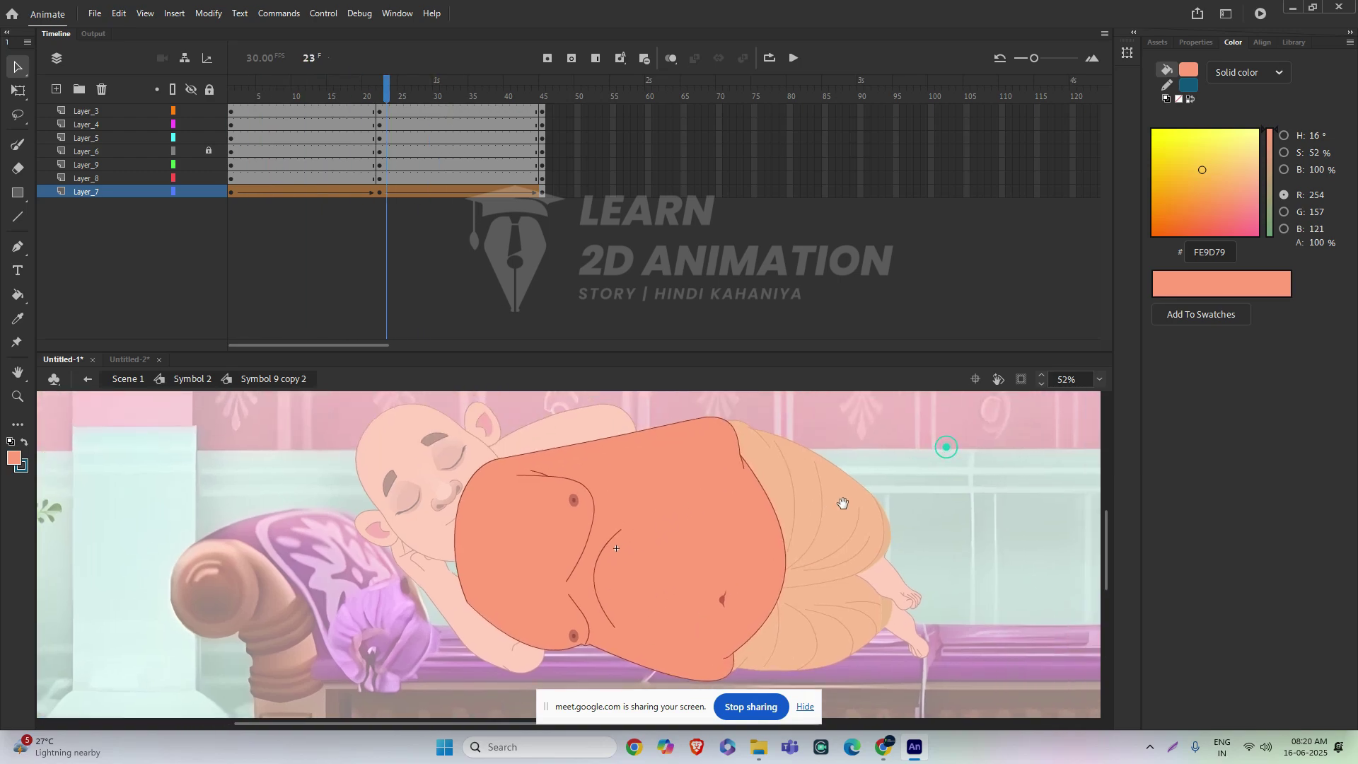
pyautogui.moveTo(387, 105); pyautogui.dragTo(381, 187)
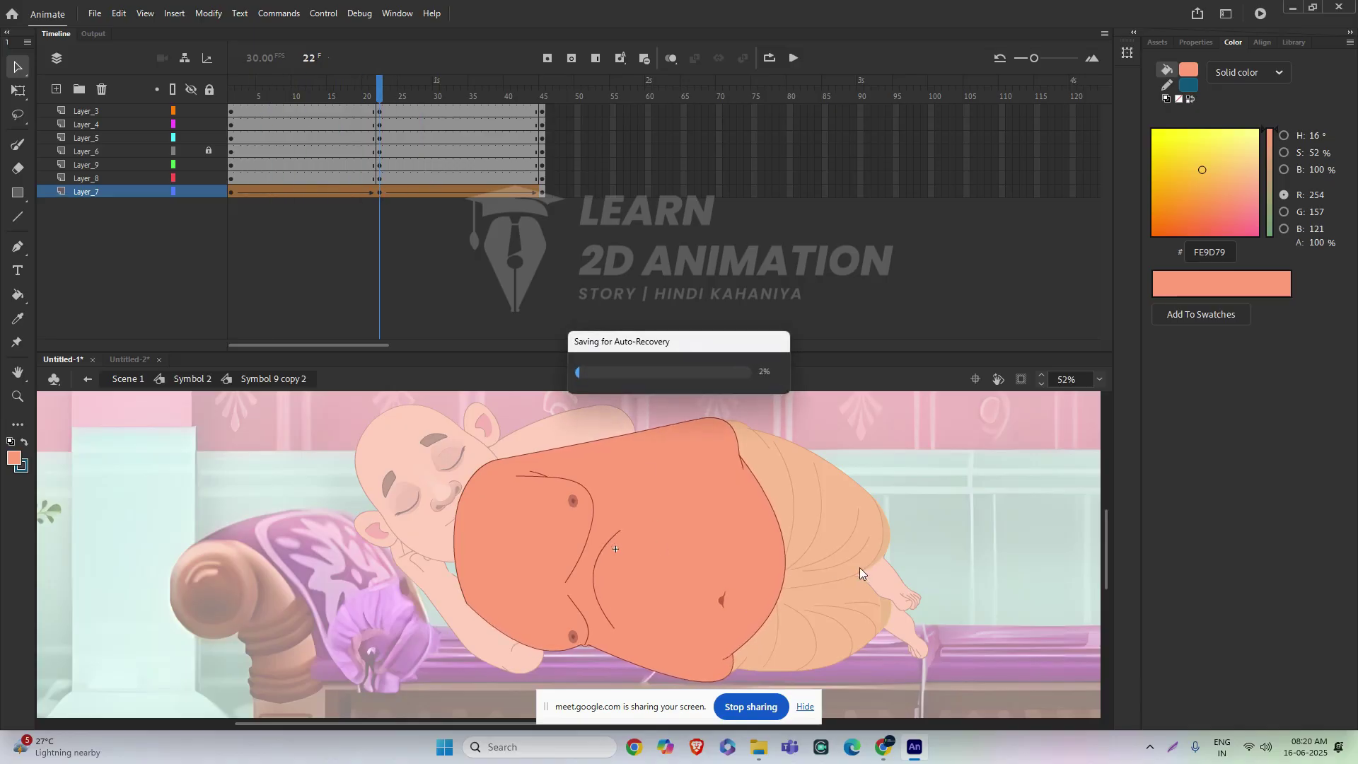
pyautogui.hotkey('alt', 'Tab')
pyautogui.click(1272, 386)
pyautogui.hotkey('alt', 'Tab')
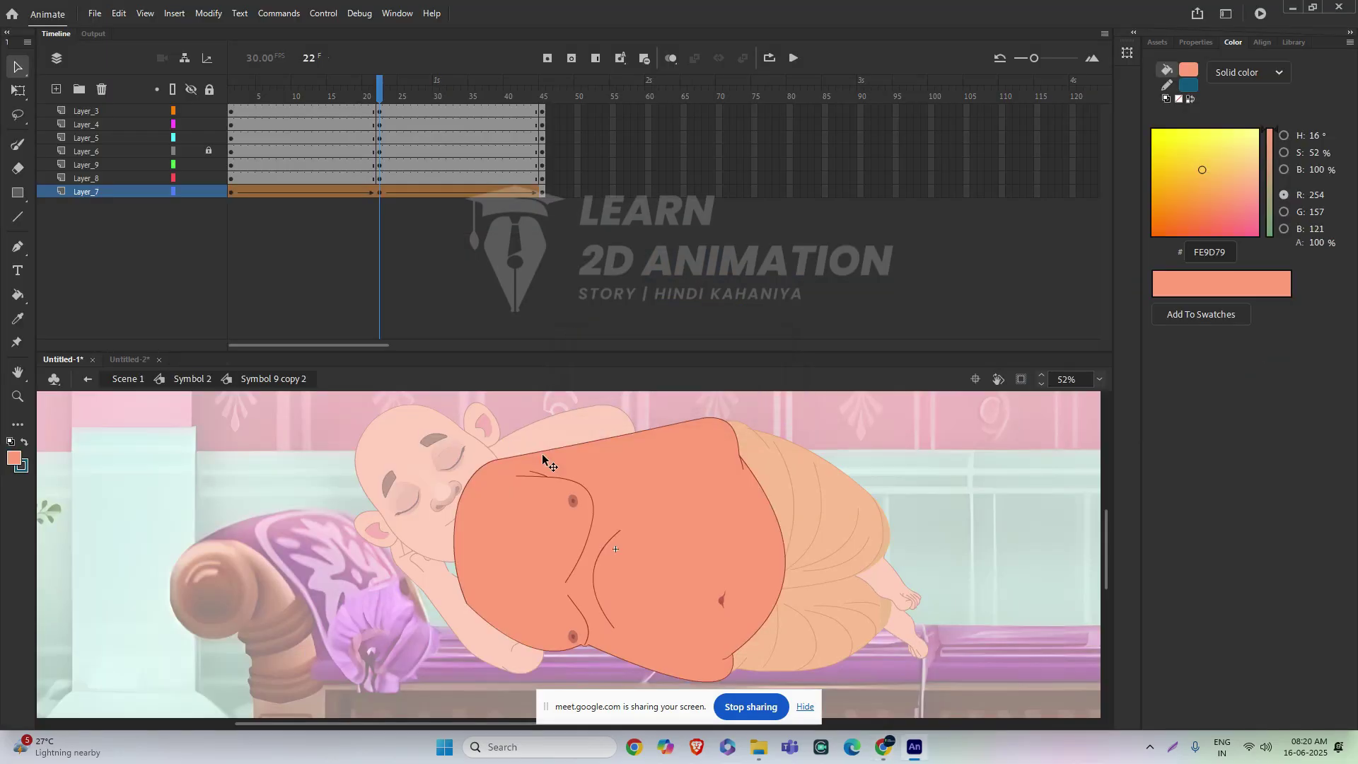
# - Create shape tweens for the belly crease on Layer_4 on both sides of the frame 22 keyframe and scrub through the motion
pyautogui.click(594, 578)
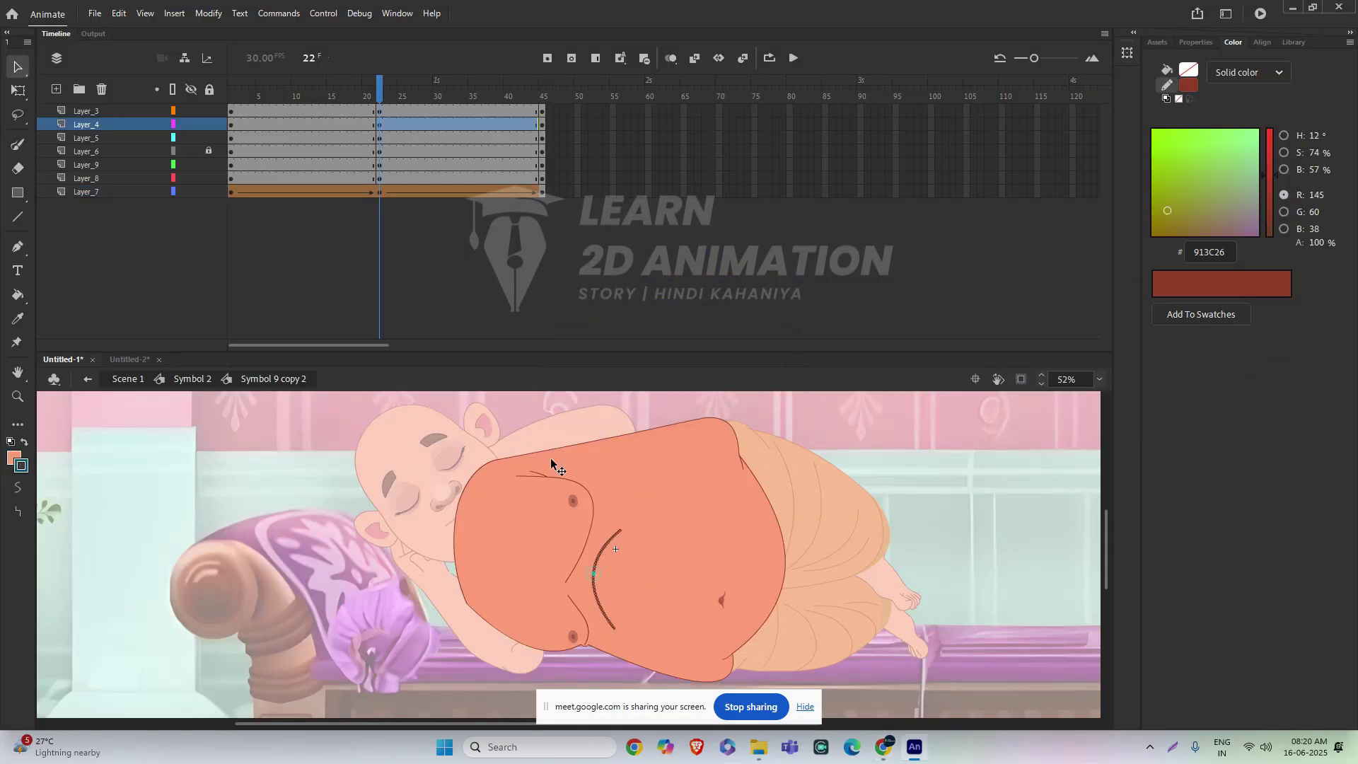
pyautogui.moveTo(361, 128); pyautogui.dragTo(394, 126)
pyautogui.rightClick(394, 127)
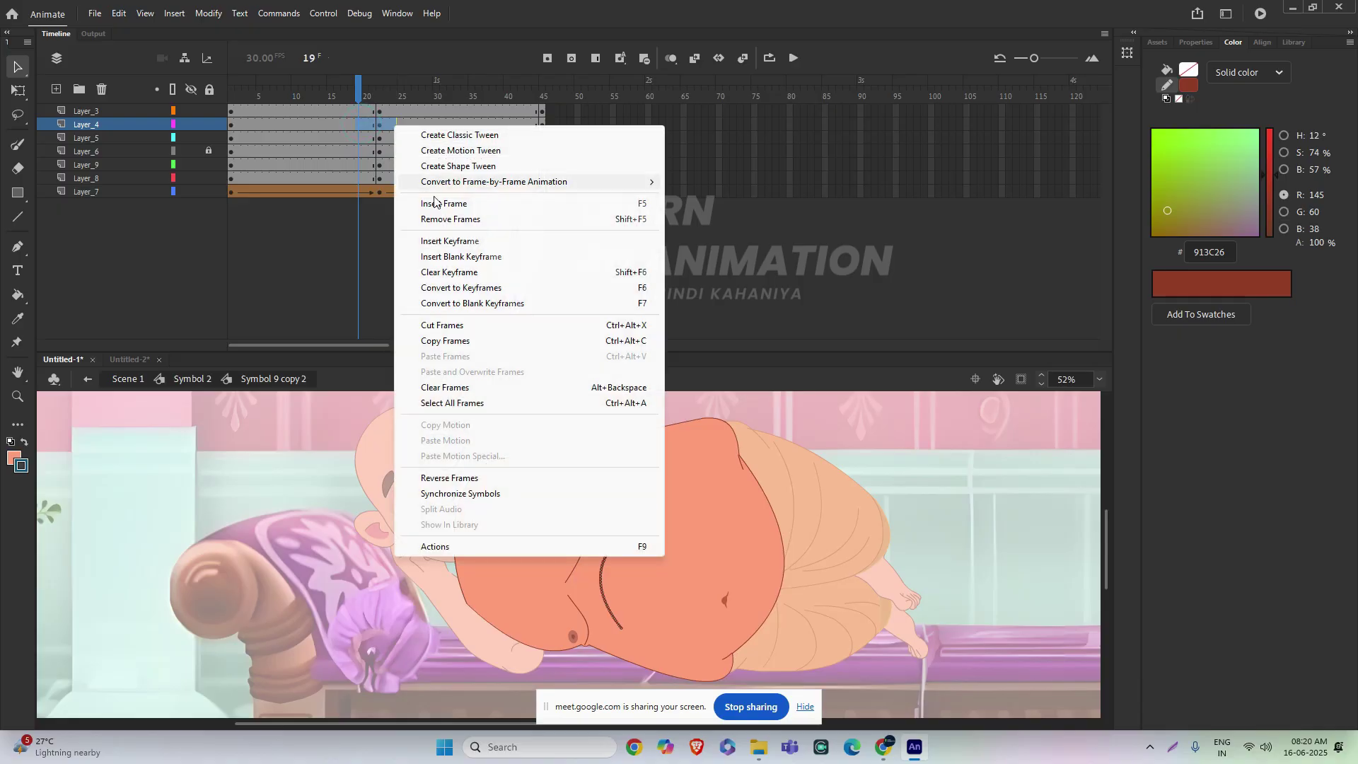
pyautogui.click(456, 166)
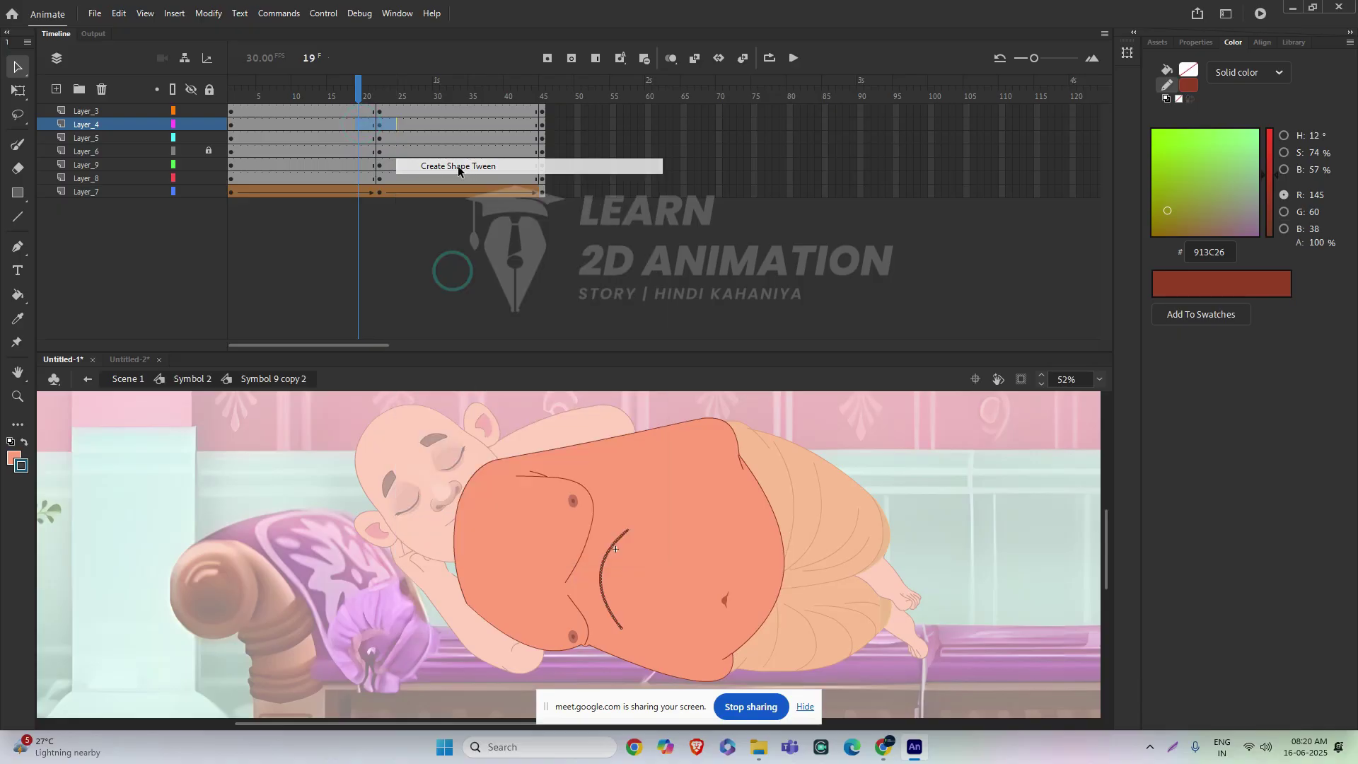
pyautogui.moveTo(361, 85); pyautogui.dragTo(380, 182)
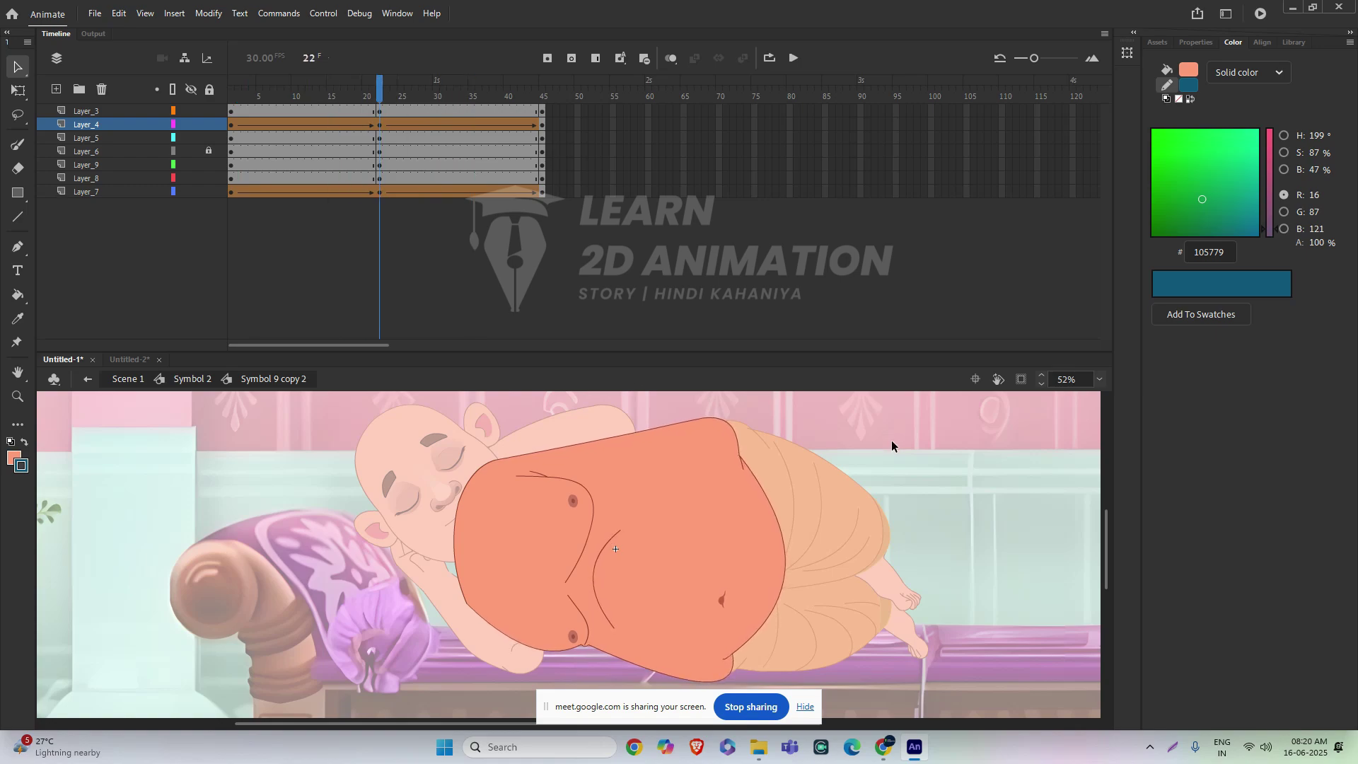
# - Create classic tweens for the navel on Layer_3 on both sides of the frame 22 keyframe and scrub through the motion
pyautogui.click(719, 599)
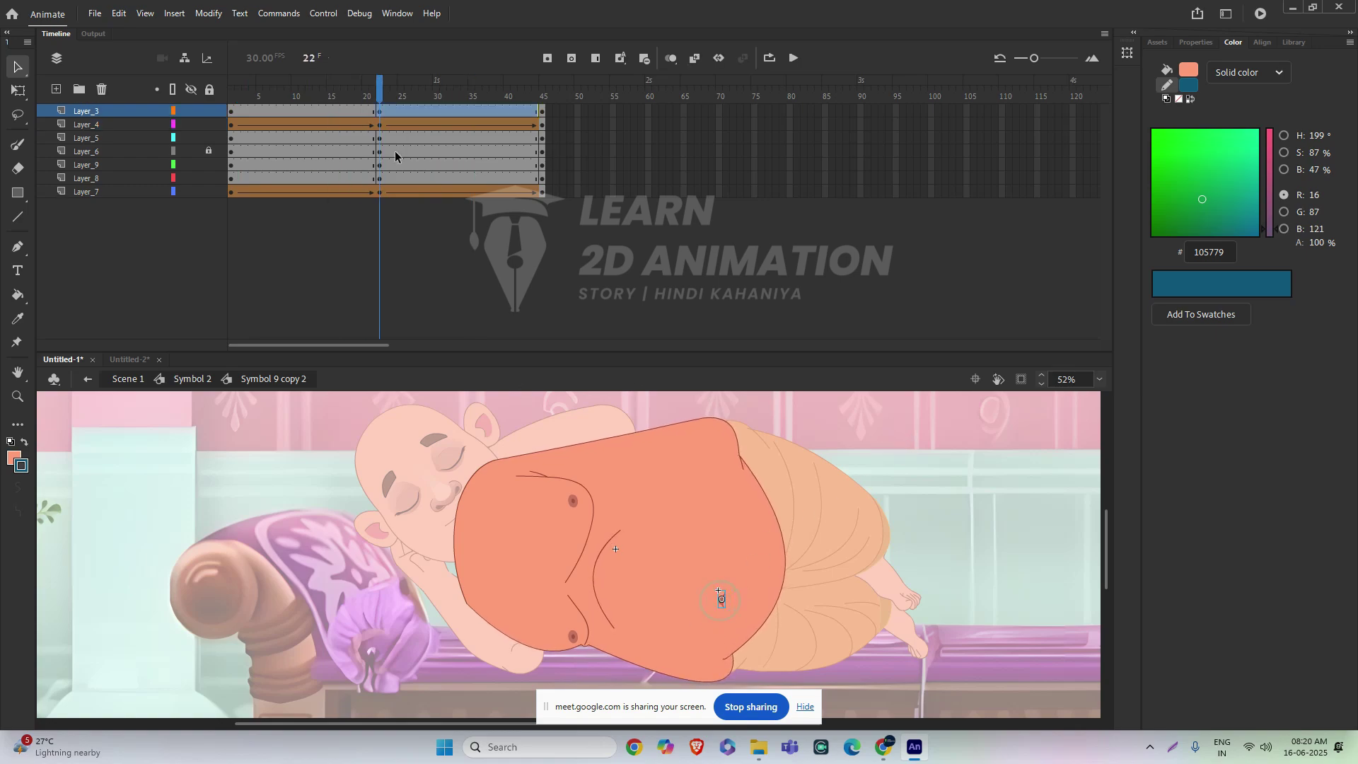
pyautogui.click(408, 112)
pyautogui.moveTo(357, 113); pyautogui.dragTo(409, 113)
pyautogui.rightClick(409, 113)
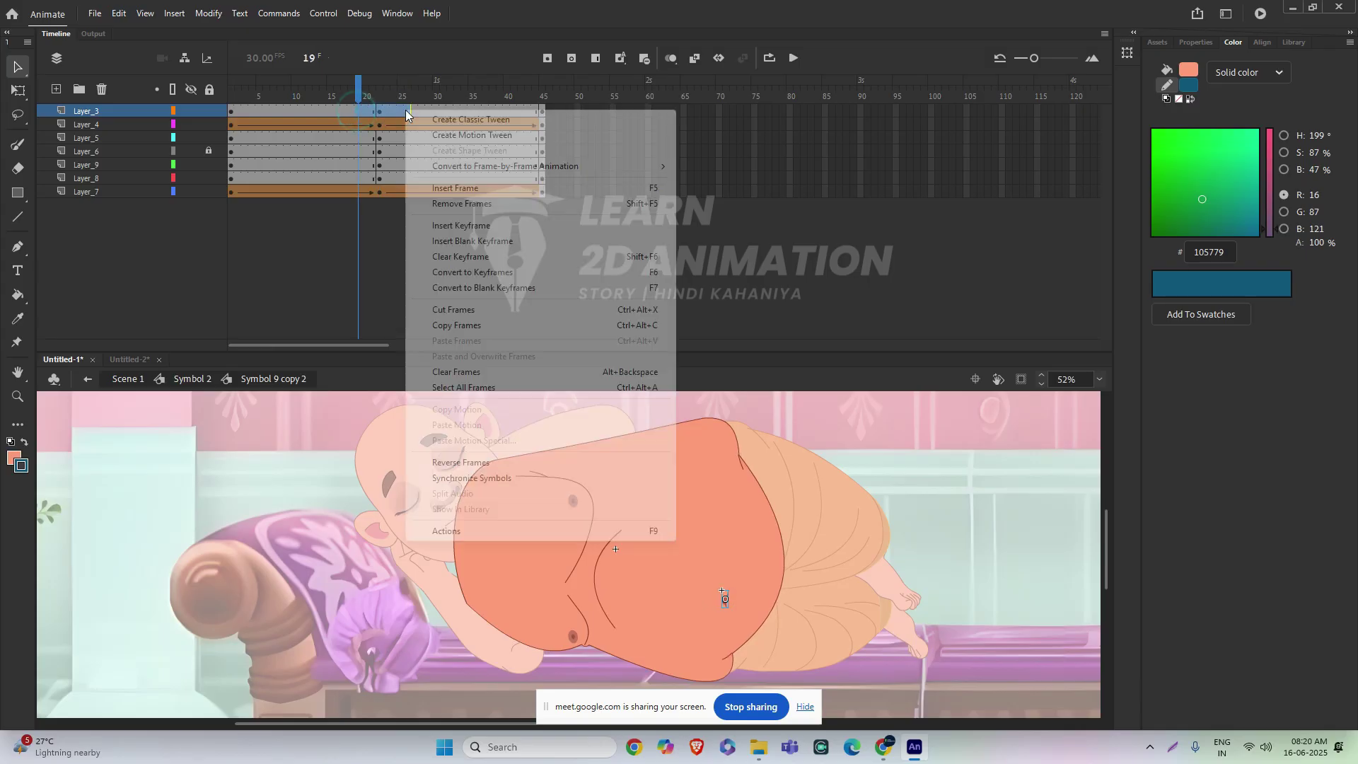
pyautogui.click(481, 121)
pyautogui.moveTo(361, 89); pyautogui.dragTo(246, 181)
# - Unlock Layer_6 and, on frame 22, shift the lower chest symbol so its fold line meets the corner of the torso's notch
pyautogui.scroll(4, 626, 604)
pyautogui.moveTo(416, 613); pyautogui.dragTo(618, 379)
pyautogui.scroll(3, 700, 478)
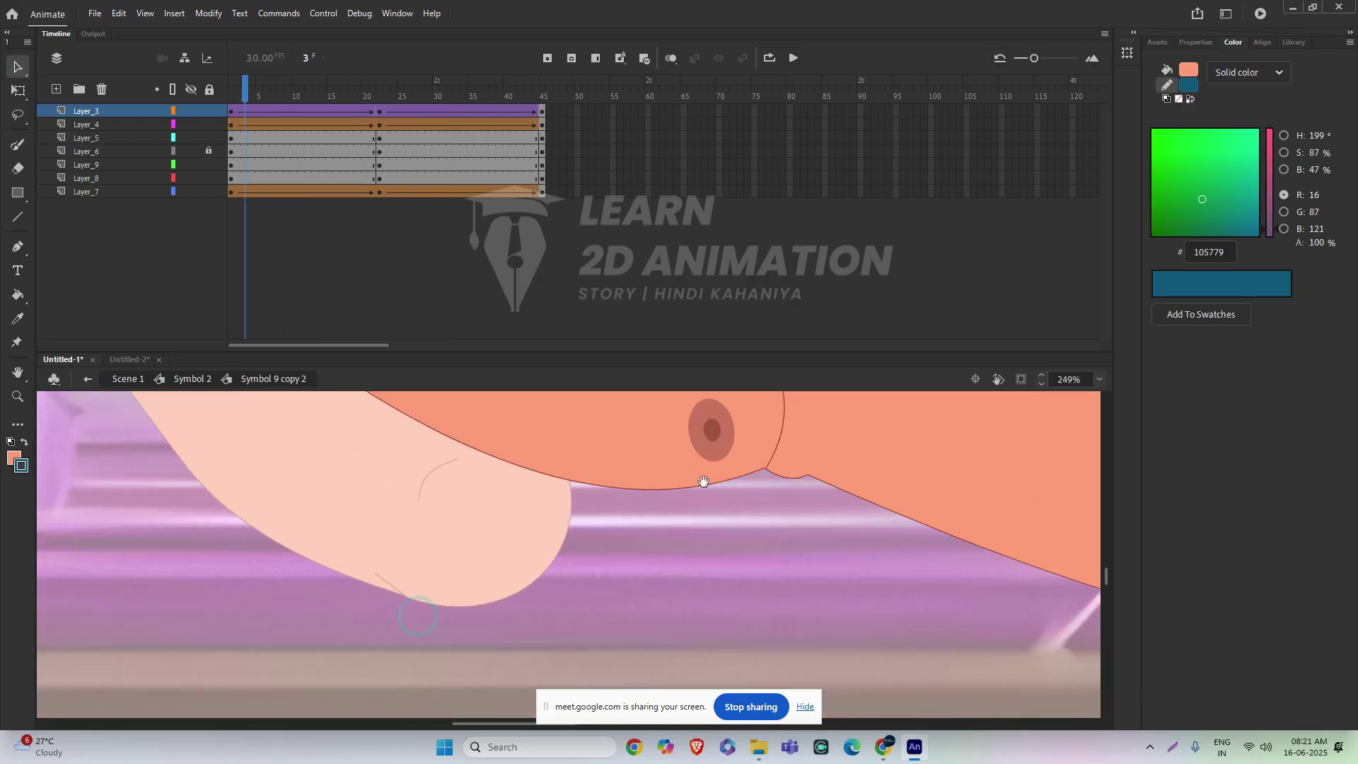
pyautogui.moveTo(767, 479); pyautogui.dragTo(708, 597)
pyautogui.moveTo(252, 93); pyautogui.dragTo(379, 101)
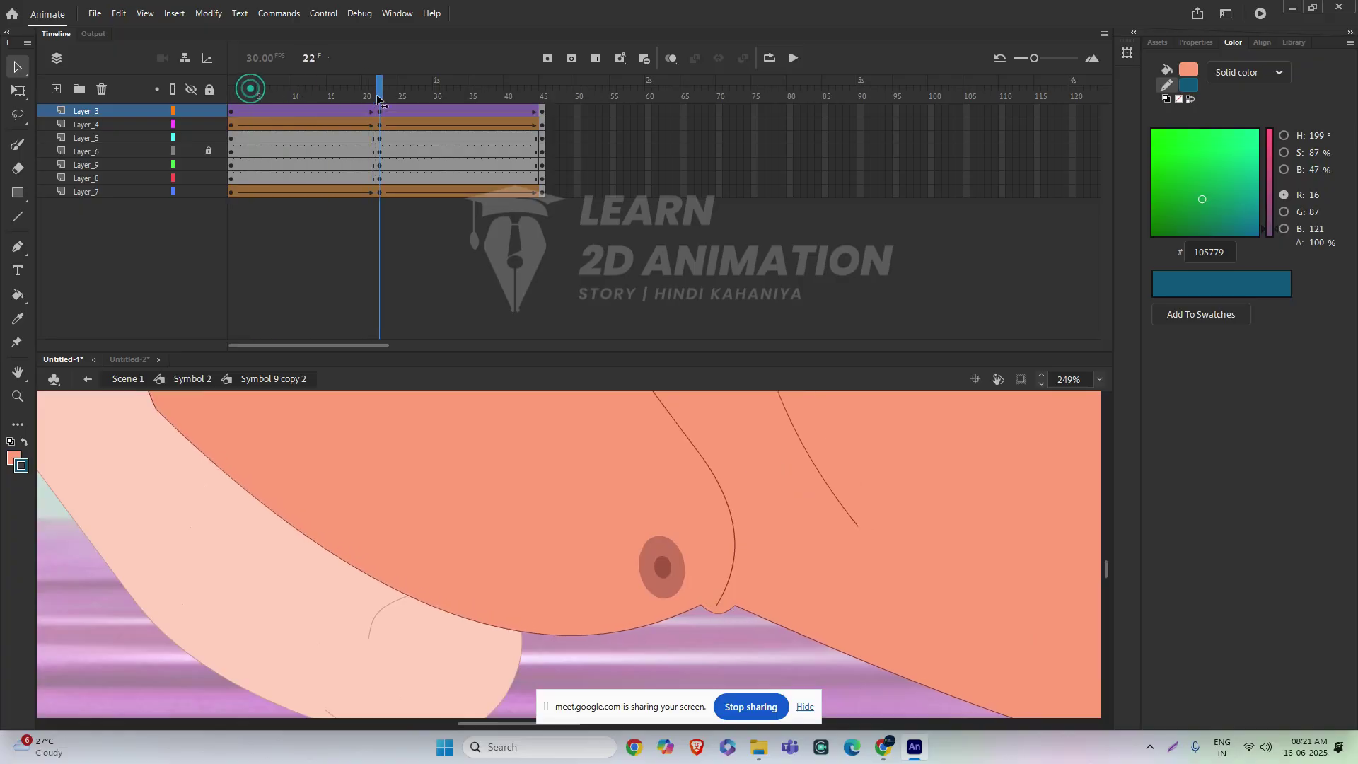
pyautogui.scroll(3, 706, 575)
pyautogui.click(663, 546)
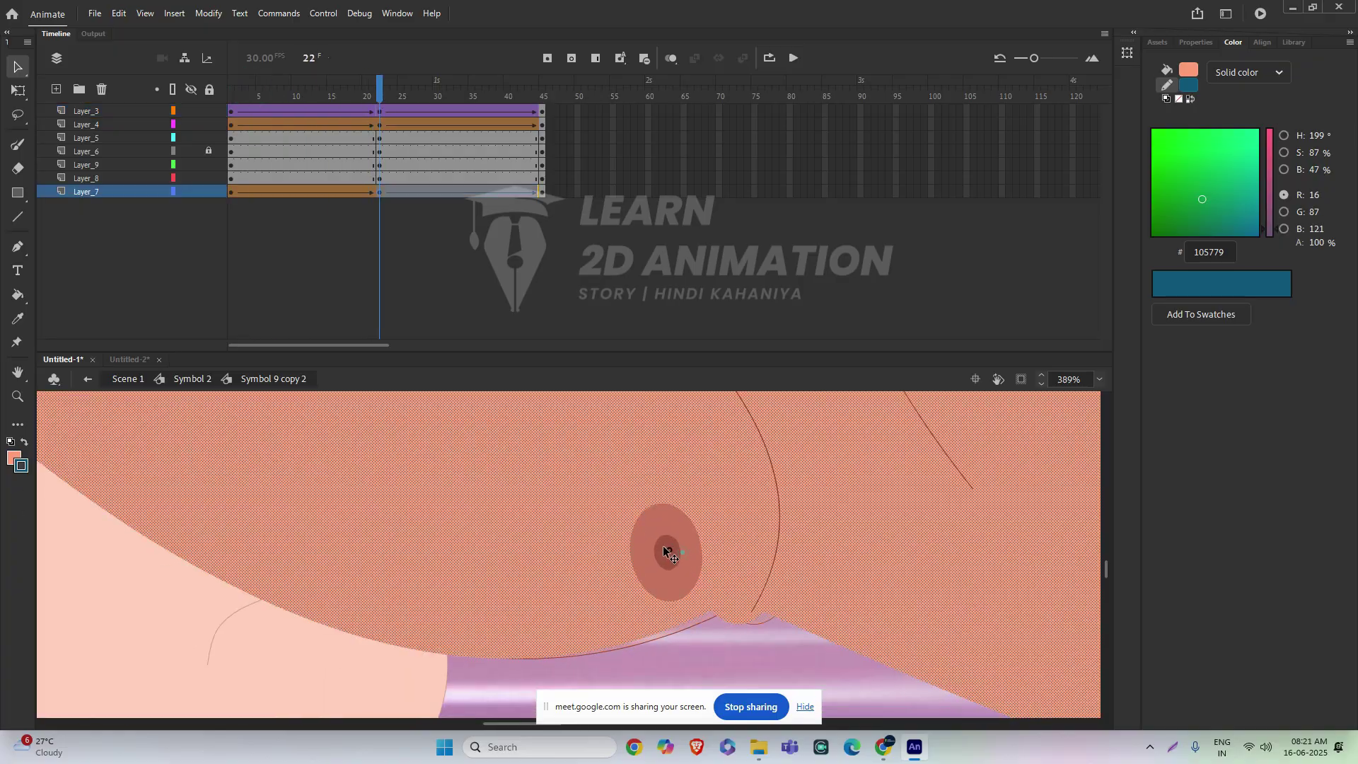
pyautogui.hotkey('ctrl', 'z')
pyautogui.click(751, 659)
pyautogui.click(684, 560)
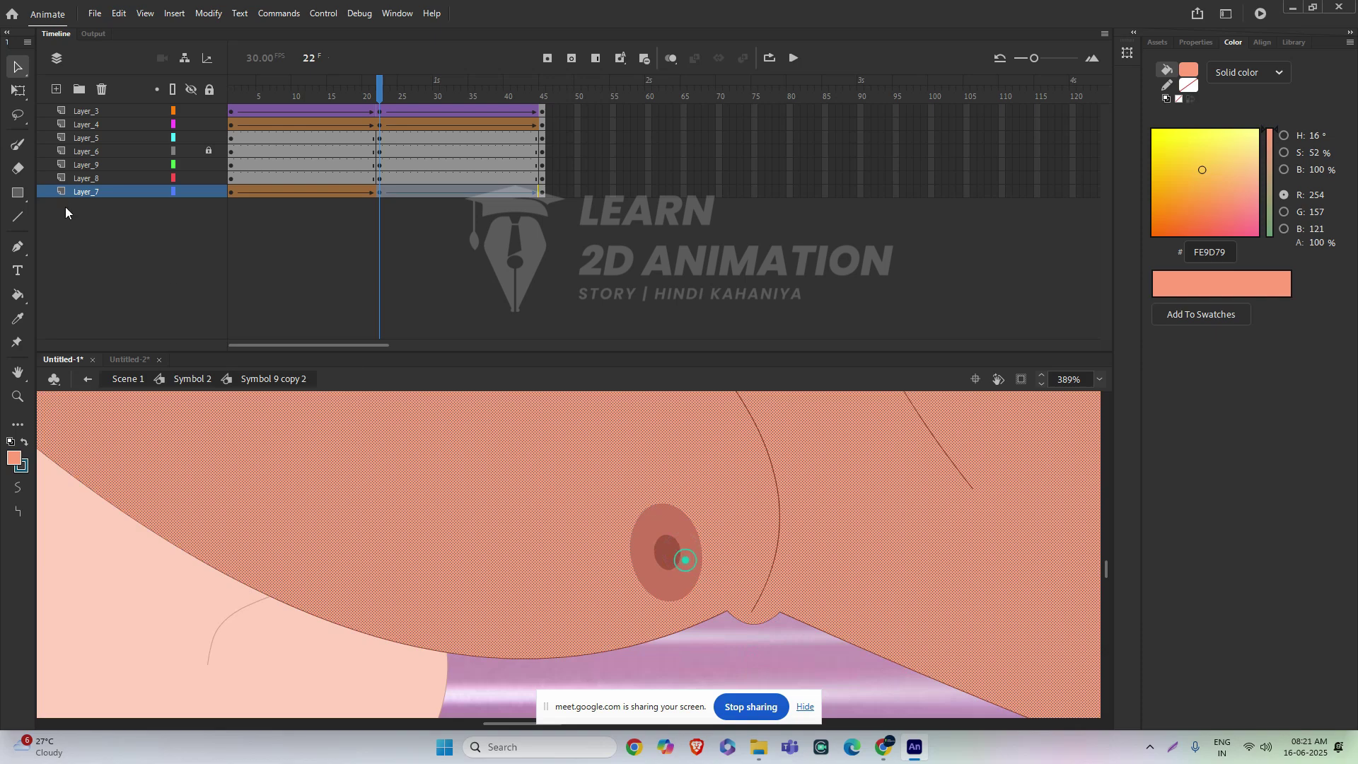
pyautogui.click(734, 669)
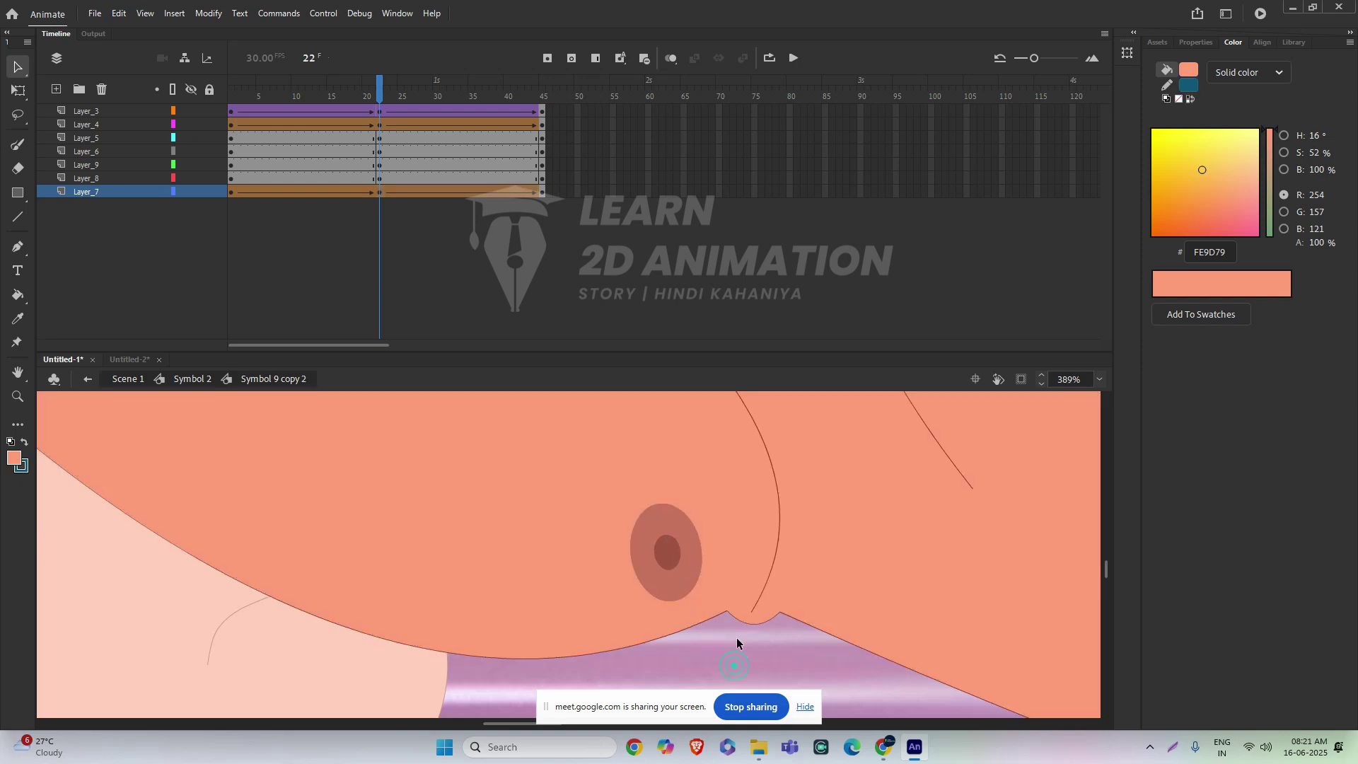
pyautogui.moveTo(680, 546); pyautogui.dragTo(655, 545)
pyautogui.scroll(5, 737, 601)
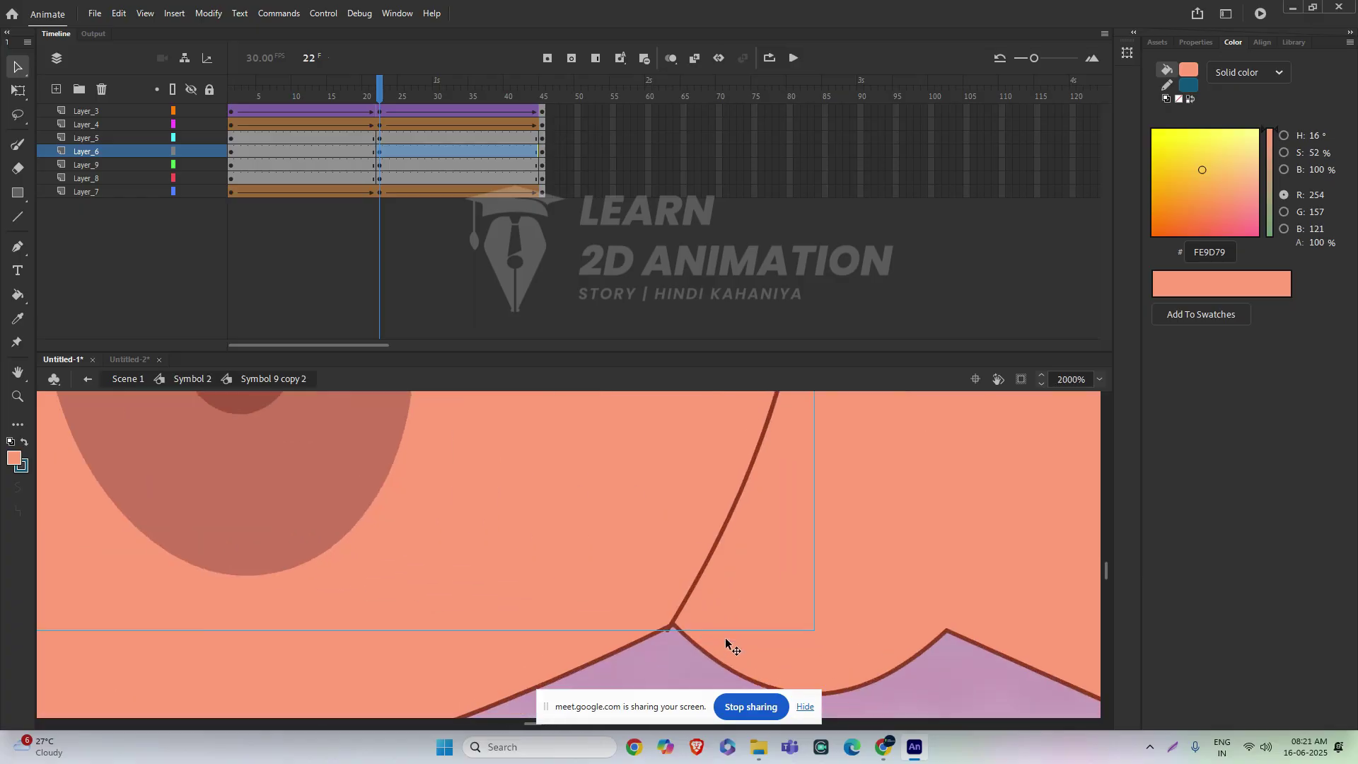
pyautogui.moveTo(628, 553)
pyautogui.mouseDown()
pyautogui.moveTo(640, 544)
pyautogui.moveTo(622, 570)
pyautogui.moveTo(631, 555)
pyautogui.mouseUp()
pyautogui.scroll(-10, 699, 587)
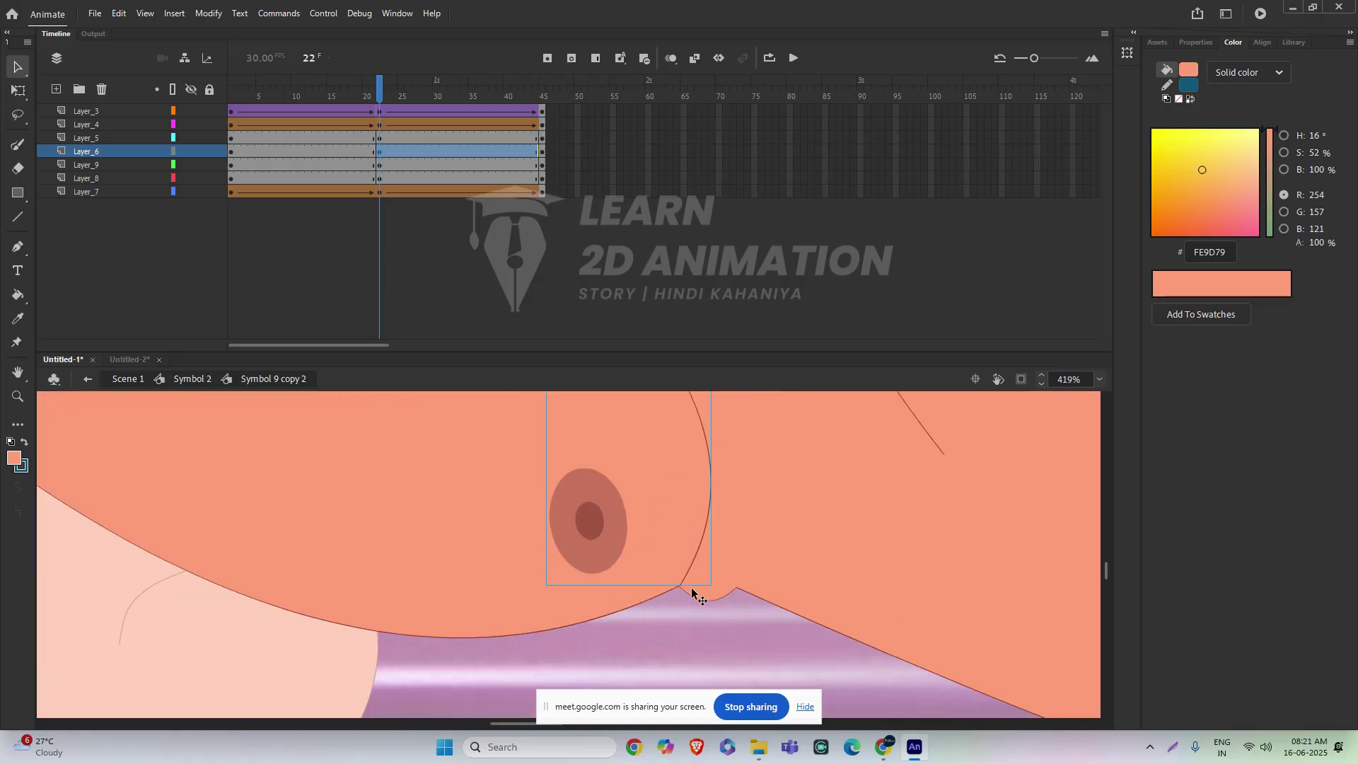
# - On frame 22, shift the upper chest symbol on Layer_5 slightly toward the head
pyautogui.click(732, 639)
pyautogui.scroll(-2, 677, 623)
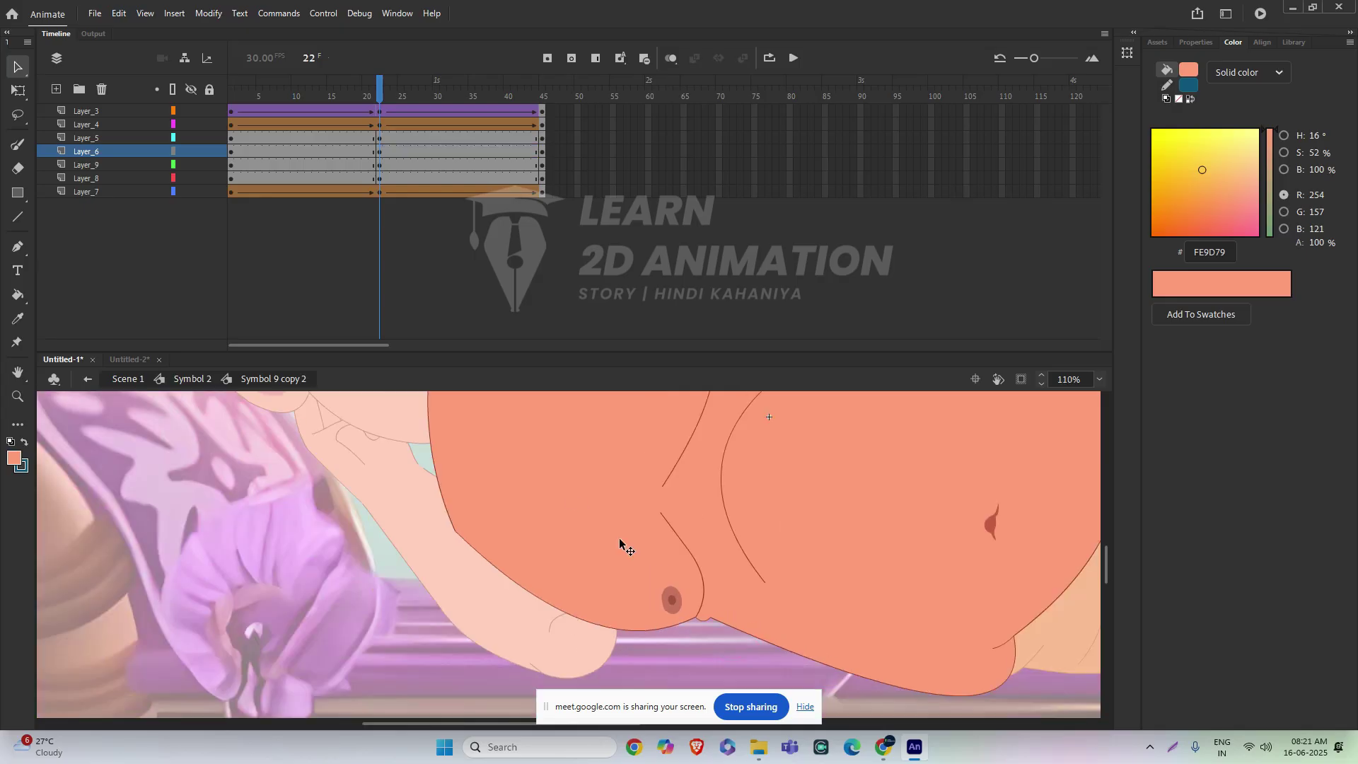
pyautogui.moveTo(710, 492); pyautogui.dragTo(747, 470)
pyautogui.scroll(1, 700, 522)
pyautogui.scroll(-4, 685, 513)
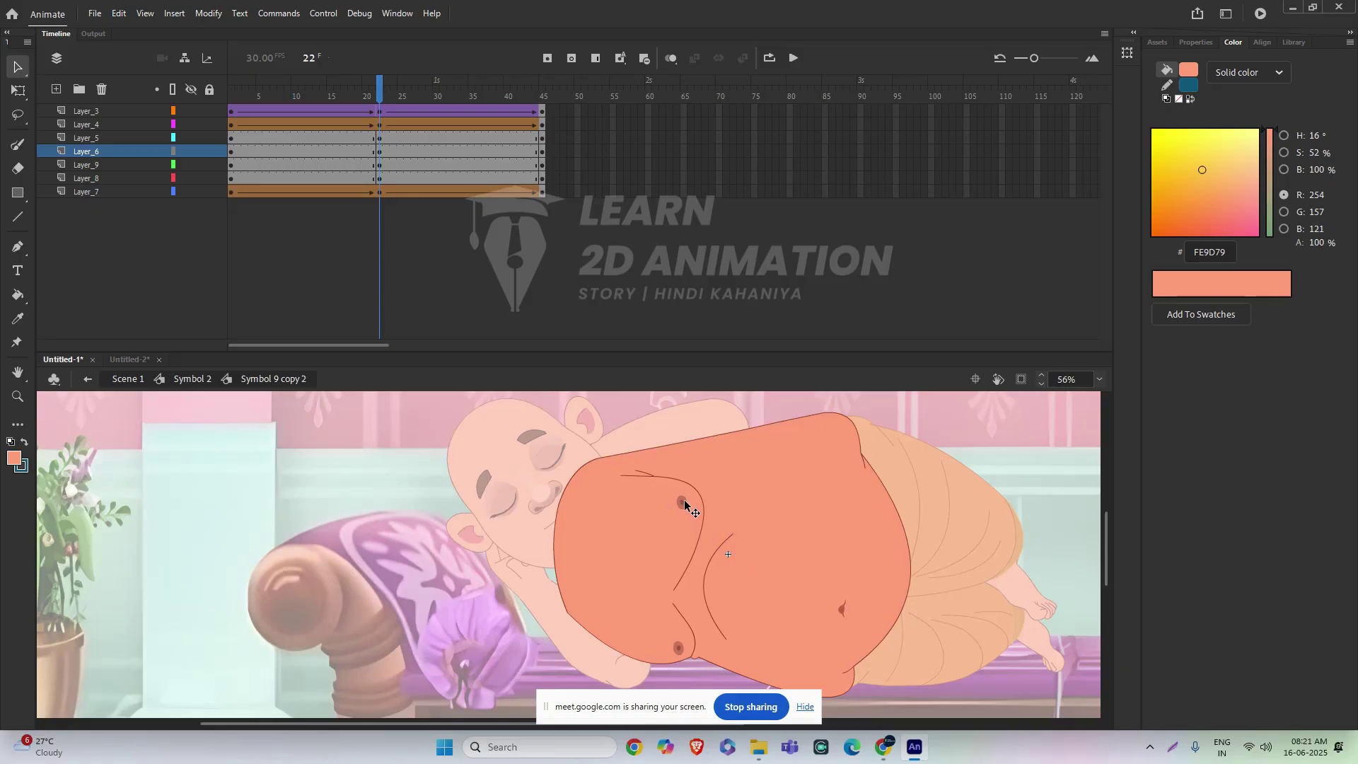
pyautogui.click(679, 499)
pyautogui.moveTo(679, 499); pyautogui.dragTo(678, 499)
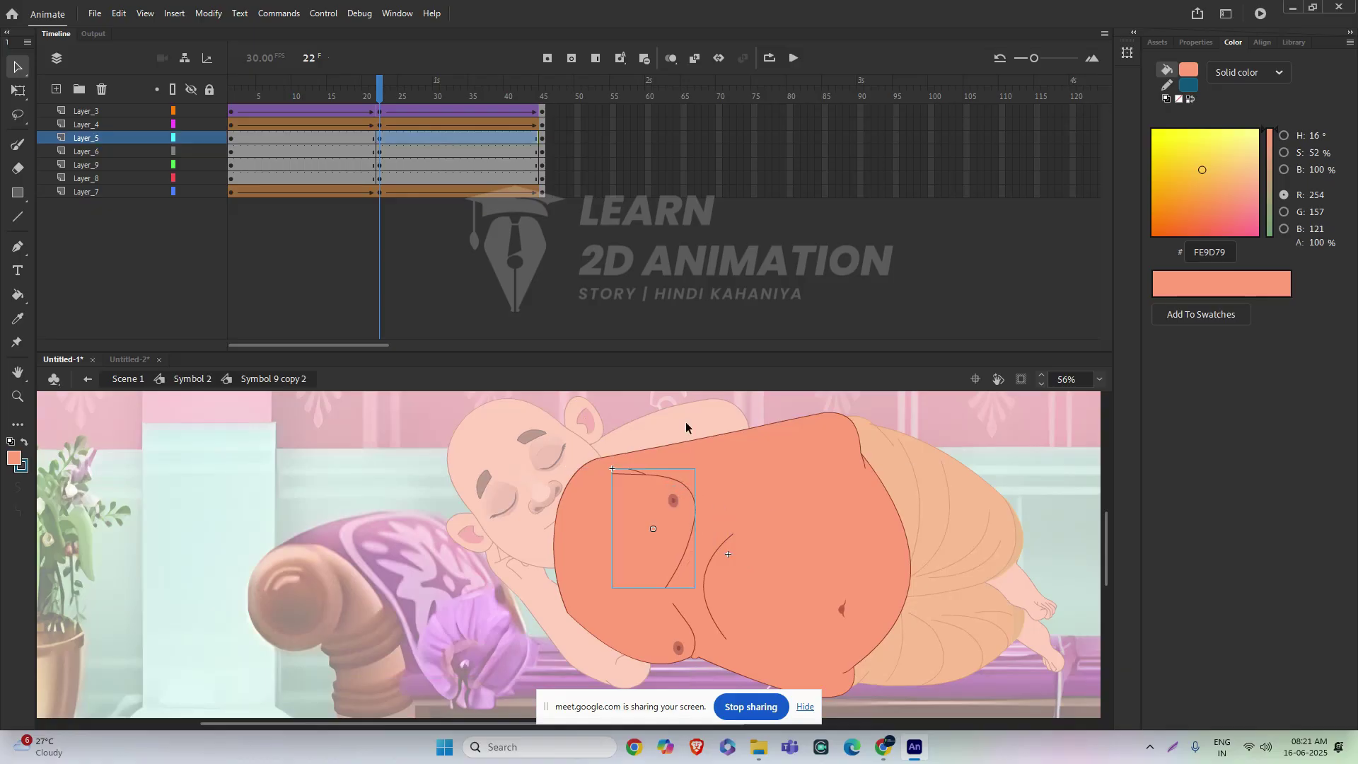
# - Create classic tweens for the upper chest symbol on Layer_5 on both sides of the frame 22 keyframe
pyautogui.moveTo(399, 139); pyautogui.dragTo(354, 141)
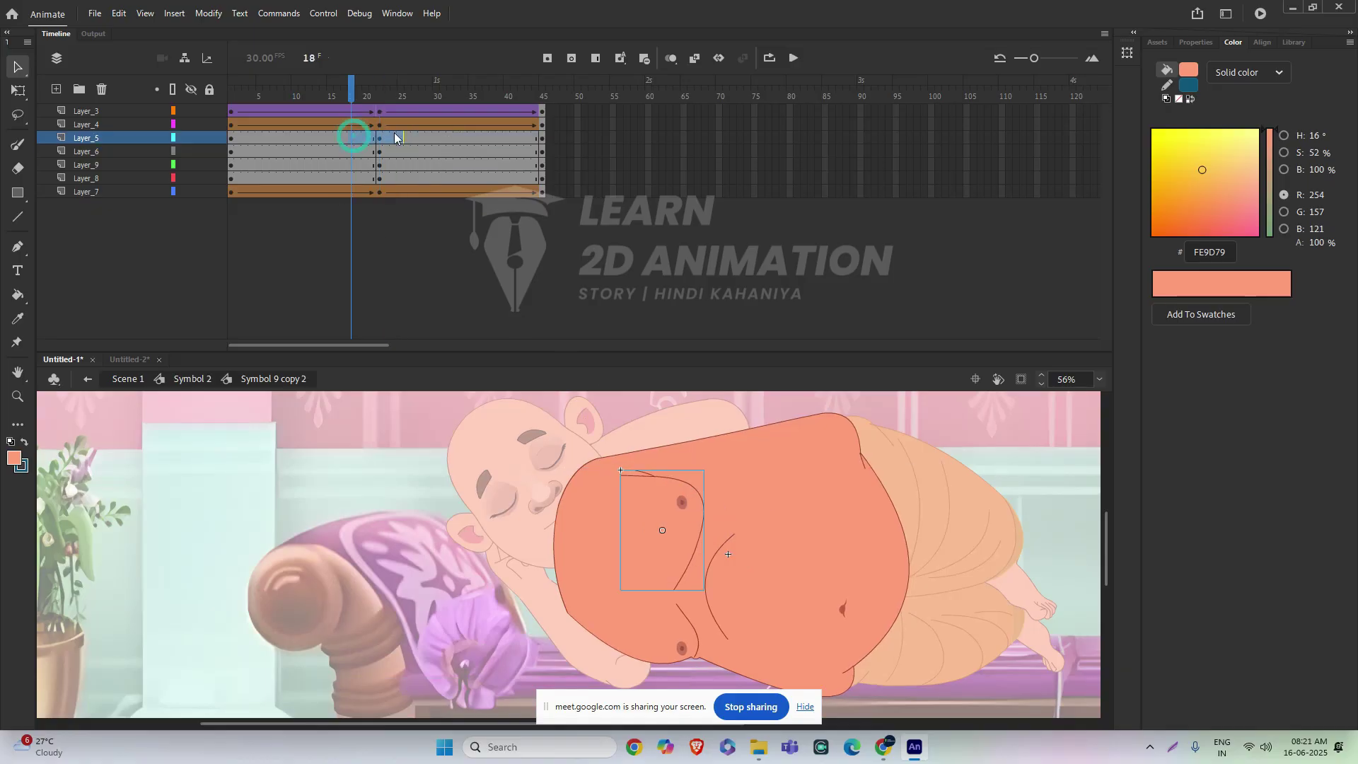
pyautogui.rightClick(394, 137)
pyautogui.click(466, 144)
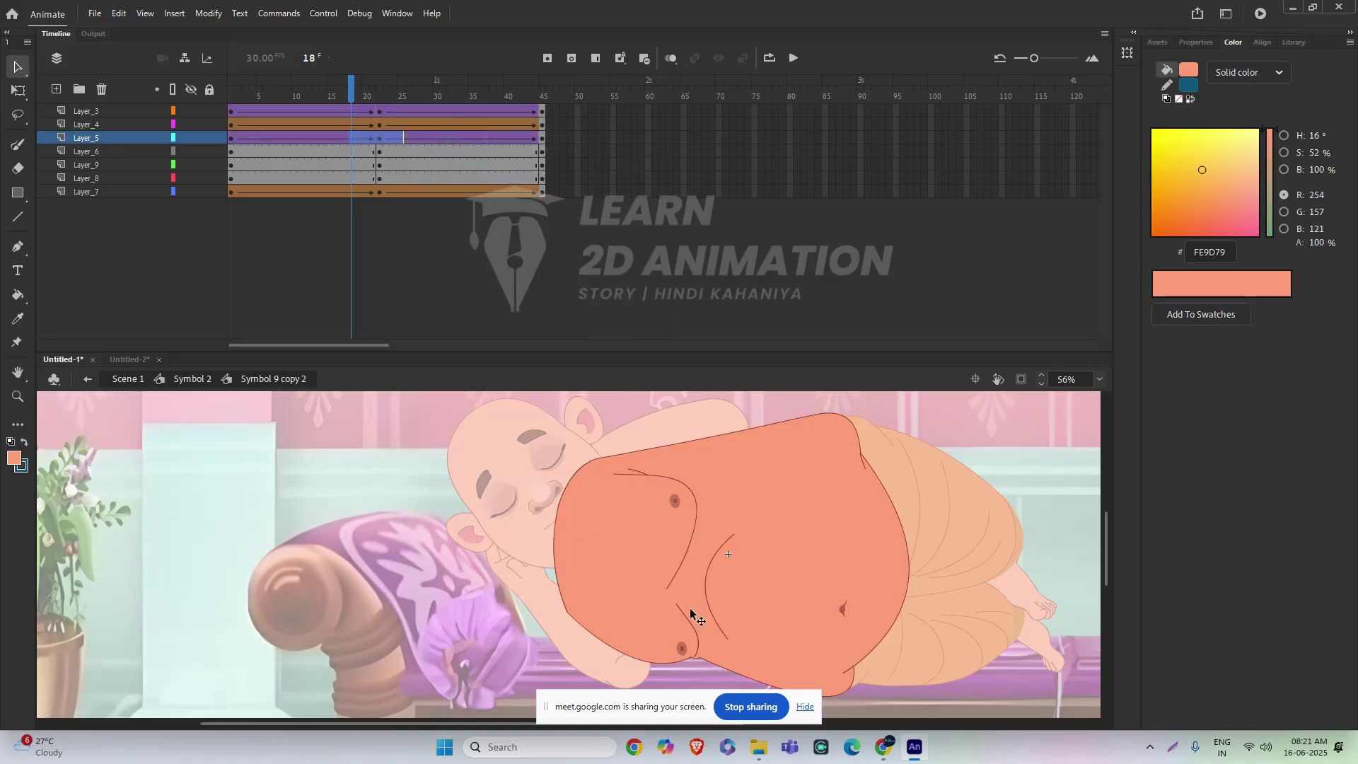
# - Create classic tweens for the lower chest symbol on Layer_6 around the frame 22 keyframe and scrub through the animation
pyautogui.click(398, 151)
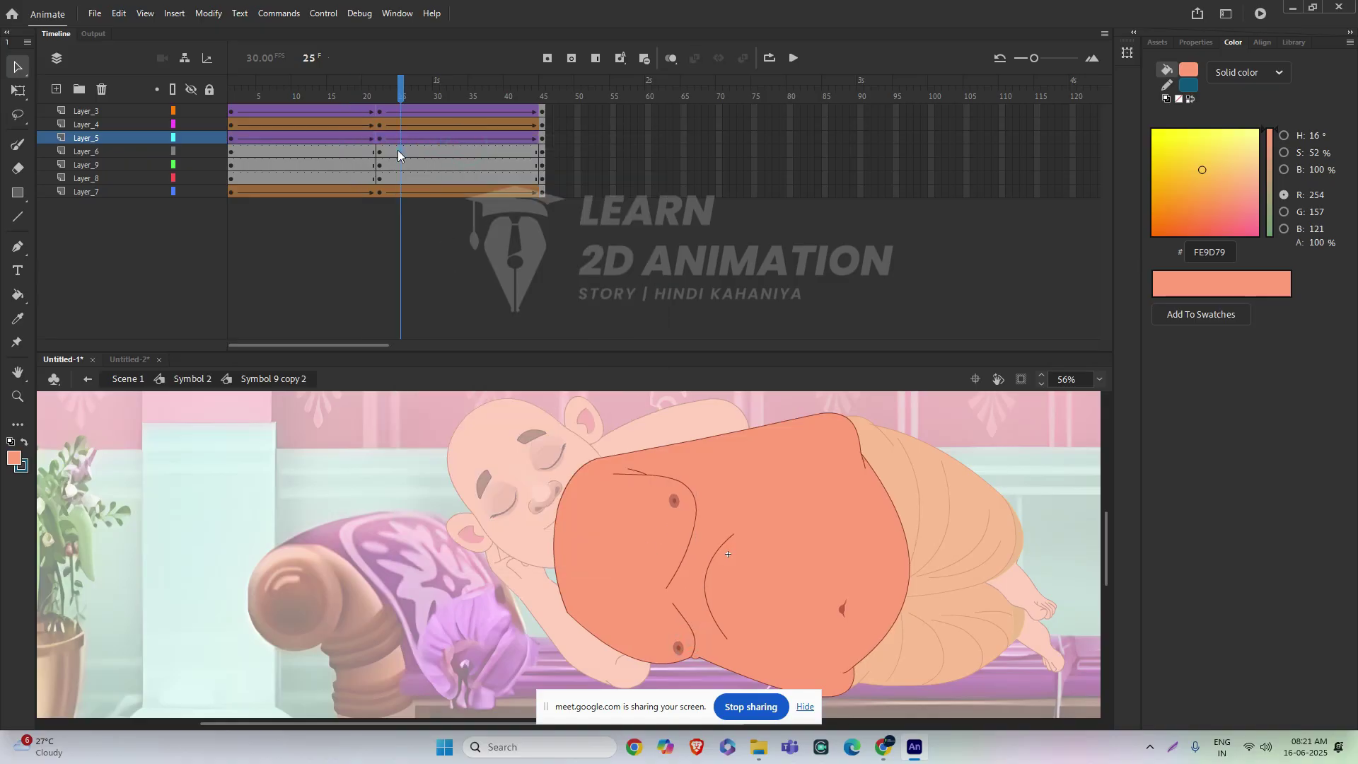
pyautogui.click(354, 154)
pyautogui.rightClick(396, 150)
pyautogui.click(461, 162)
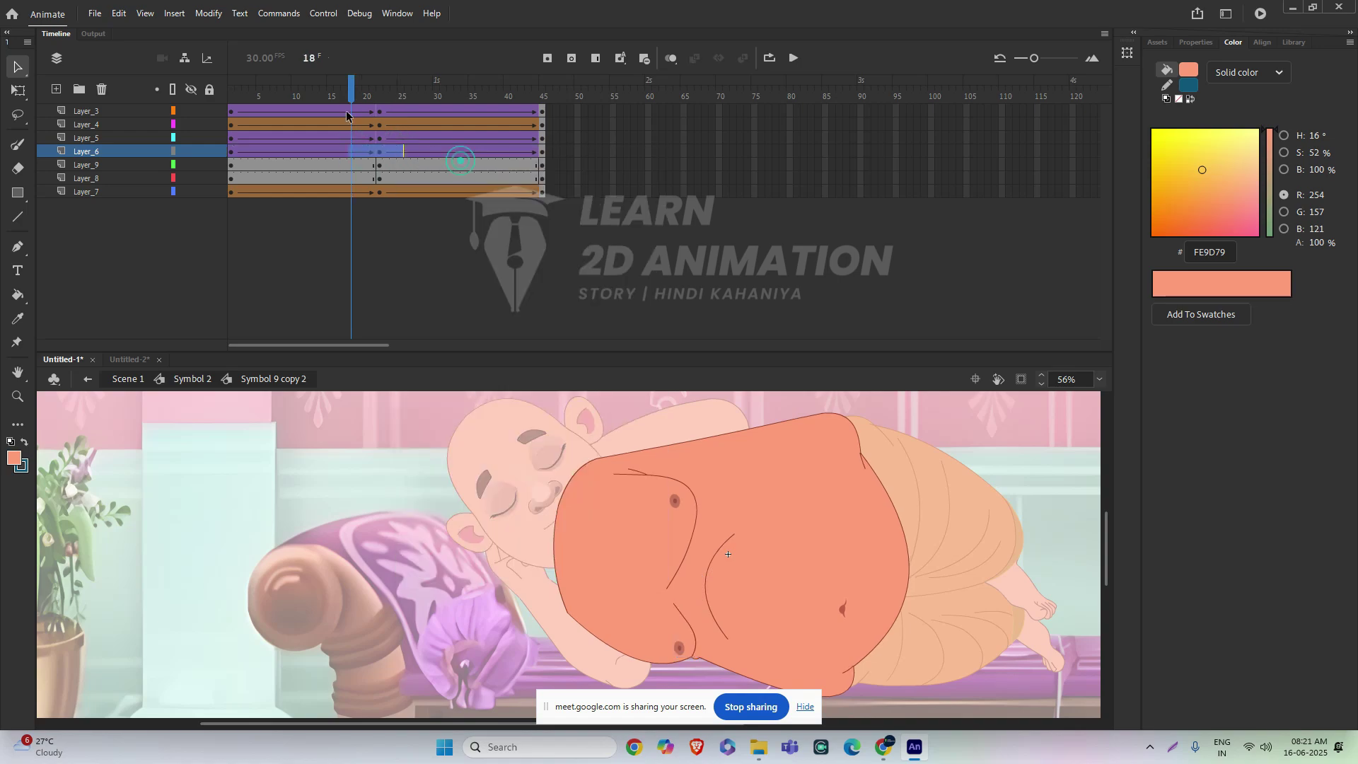
pyautogui.moveTo(352, 94)
pyautogui.mouseDown()
pyautogui.moveTo(389, 122)
pyautogui.moveTo(613, 121)
pyautogui.moveTo(342, 136)
pyautogui.moveTo(596, 141)
pyautogui.moveTo(385, 167)
pyautogui.moveTo(478, 167)
pyautogui.moveTo(325, 164)
pyautogui.moveTo(272, 183)
pyautogui.moveTo(495, 187)
pyautogui.moveTo(289, 206)
pyautogui.moveTo(543, 211)
pyautogui.moveTo(393, 226)
pyautogui.moveTo(543, 256)
pyautogui.moveTo(348, 260)
pyautogui.moveTo(533, 261)
pyautogui.moveTo(224, 270)
pyautogui.moveTo(418, 267)
pyautogui.moveTo(314, 276)
pyautogui.mouseUp()
# - Try creating classic tweens on Layer_9 and Layer_8 across the frame 22 keyframe, and undo them
pyautogui.moveTo(401, 181); pyautogui.dragTo(365, 168)
pyautogui.rightClick(394, 166)
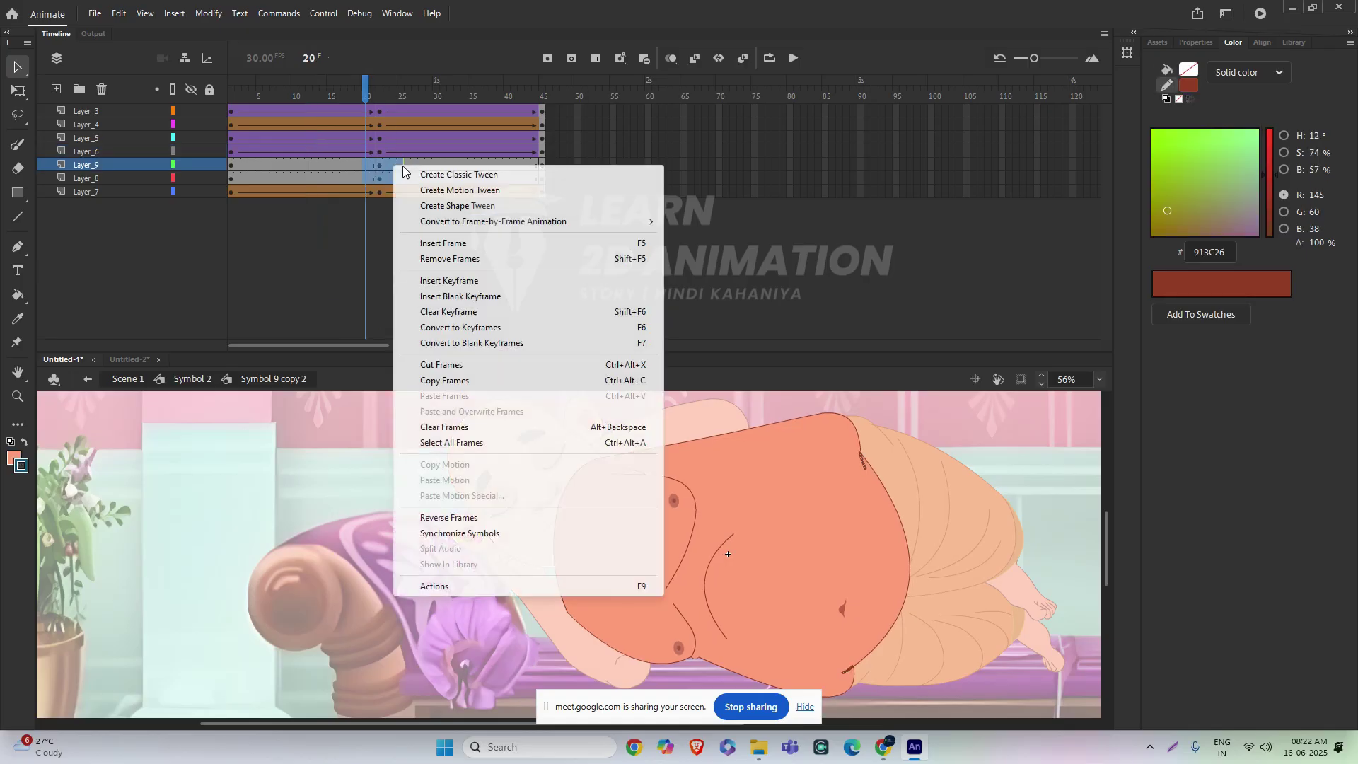
pyautogui.click(473, 176)
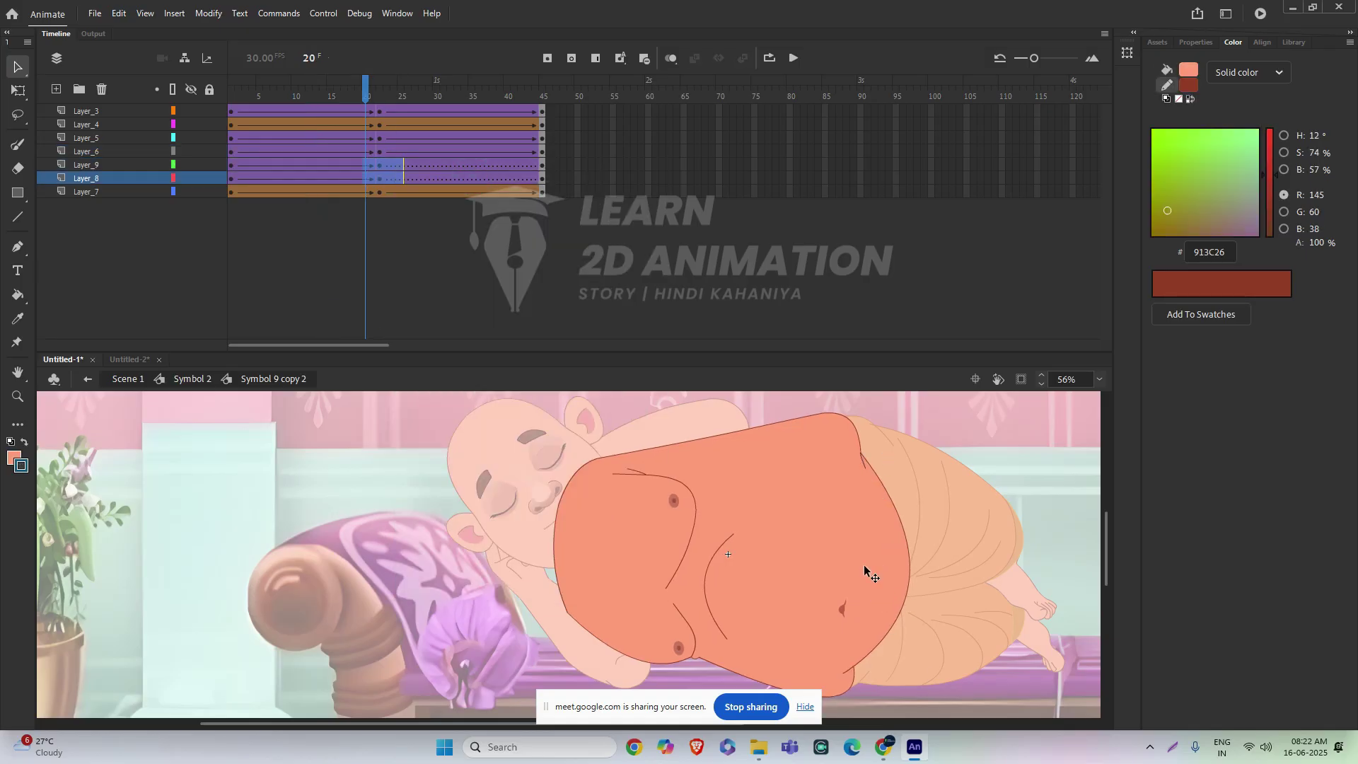
pyautogui.hotkey('ctrl', 'z')
# - Try creating a classic tween for the lower belly fold line on Layer_8 across the frame 22 keyframe, and undo it
pyautogui.scroll(6, 894, 620)
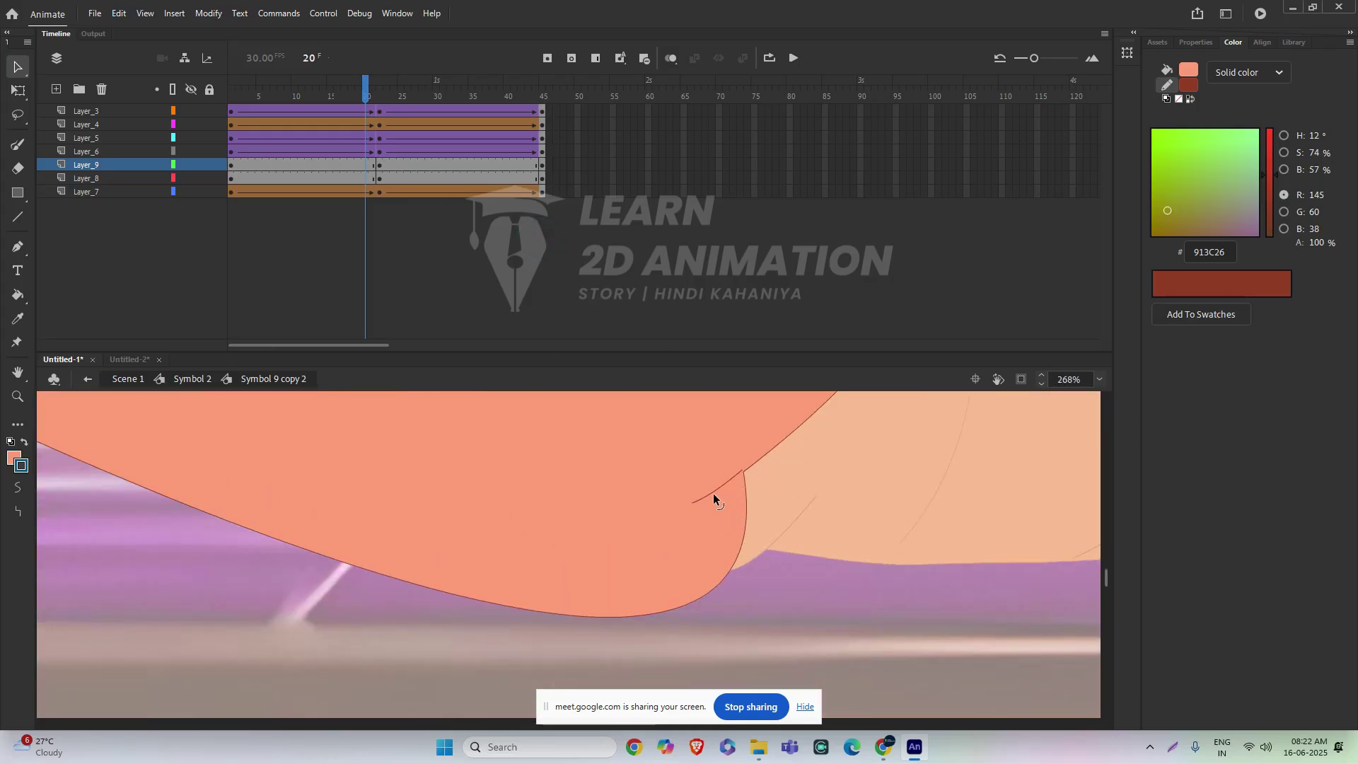
pyautogui.click(713, 493)
pyautogui.moveTo(408, 178); pyautogui.dragTo(341, 178)
pyautogui.rightClick(396, 178)
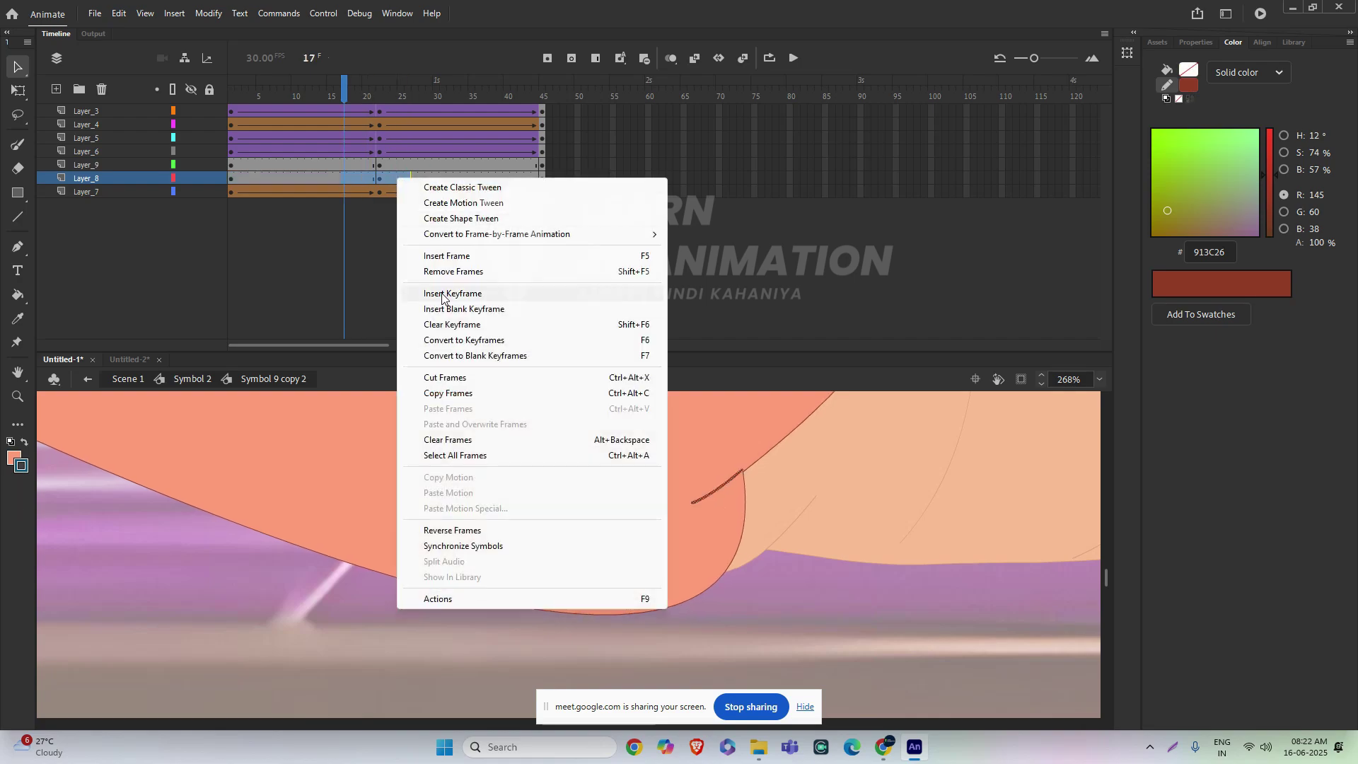
pyautogui.click(453, 219)
pyautogui.click(759, 495)
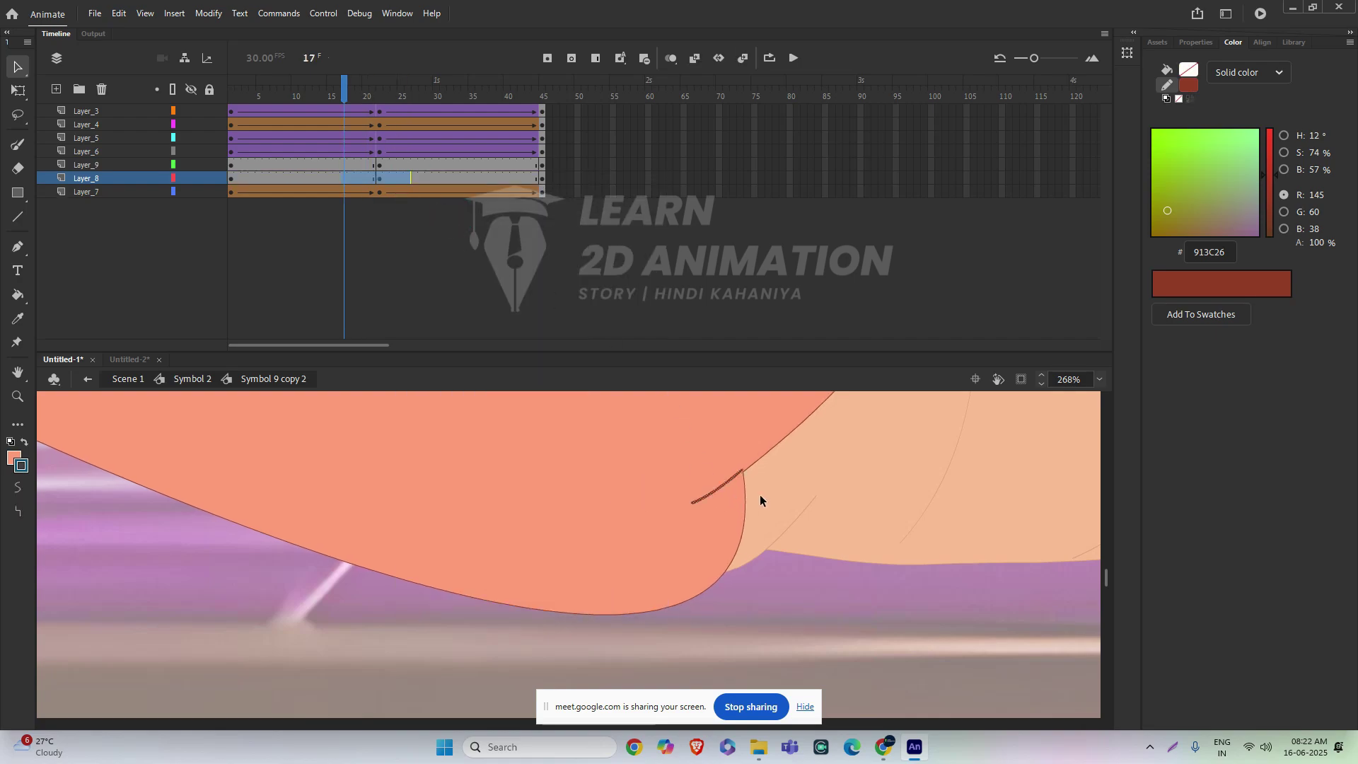
pyautogui.rightClick(429, 173)
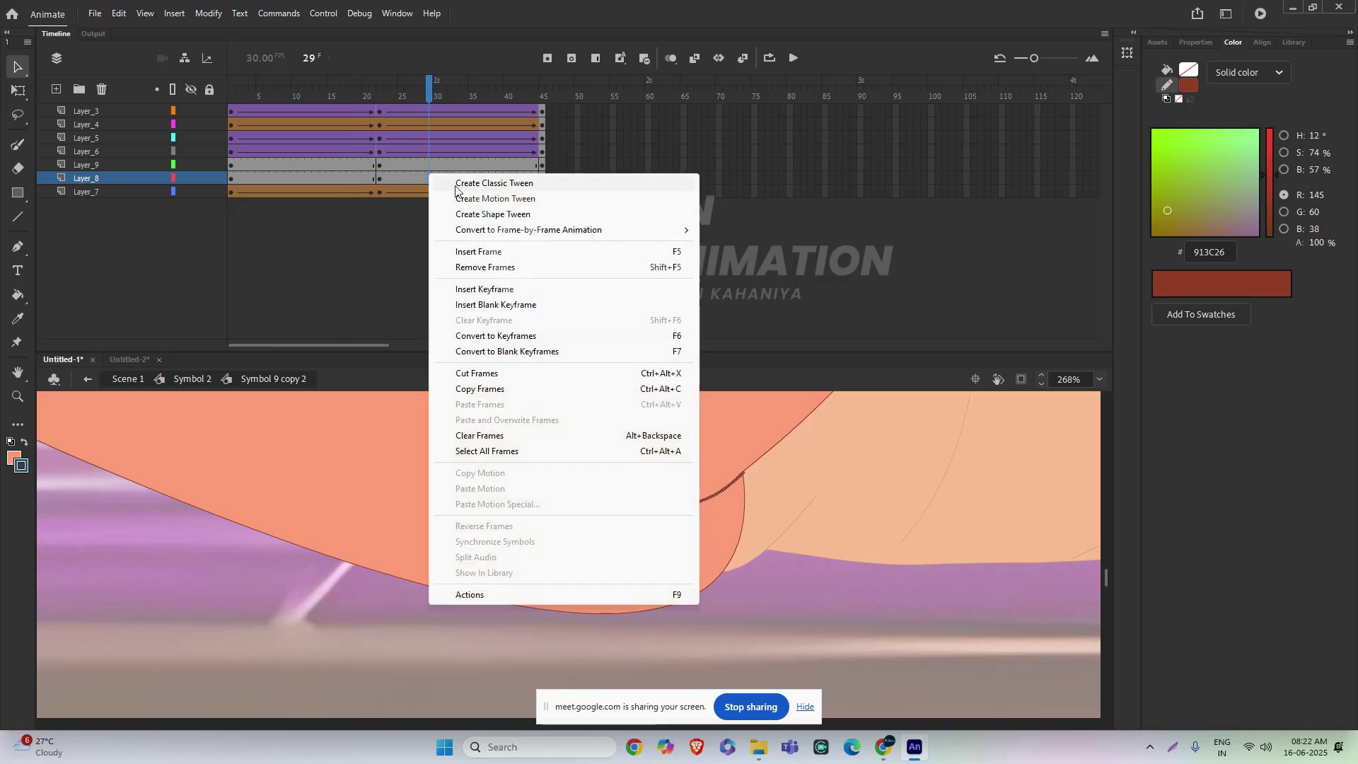
pyautogui.click(350, 178)
pyautogui.rightClick(399, 177)
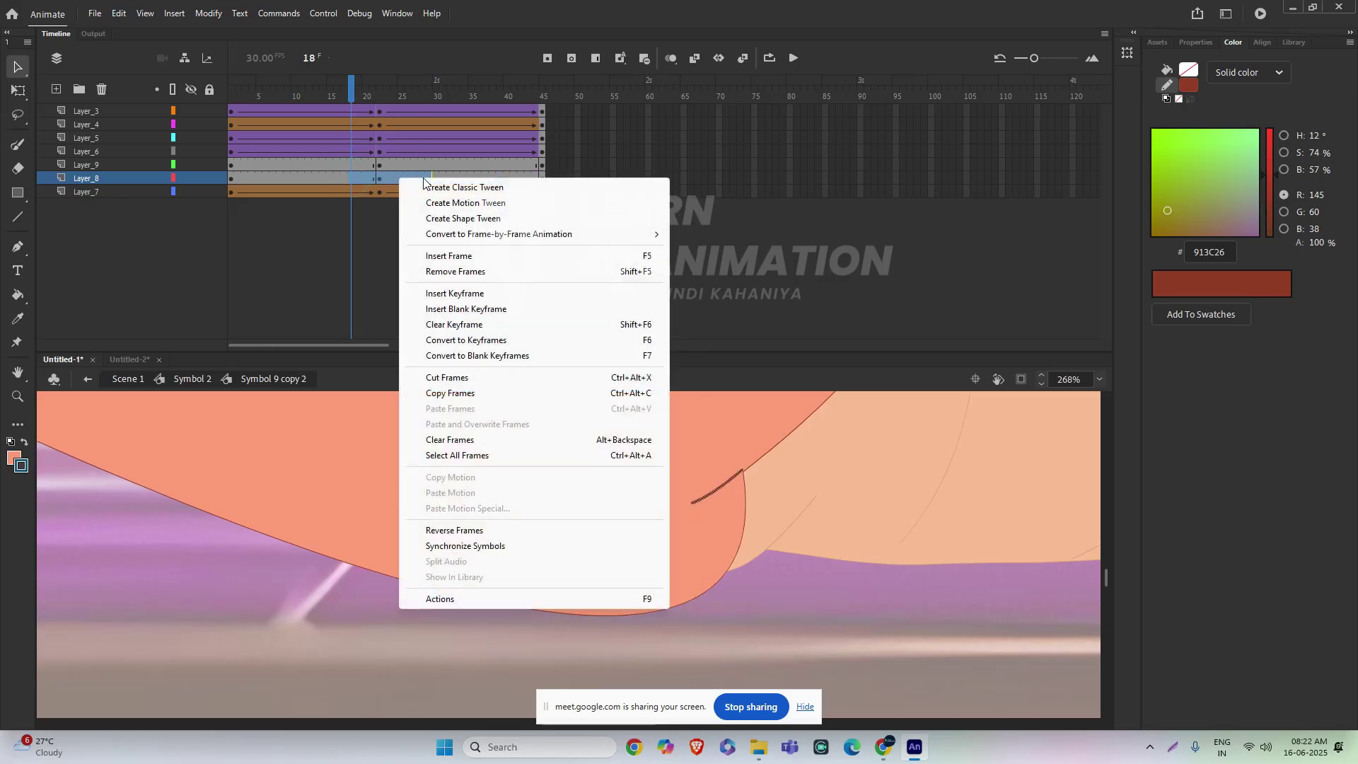
pyautogui.click(424, 203)
pyautogui.click(490, 177)
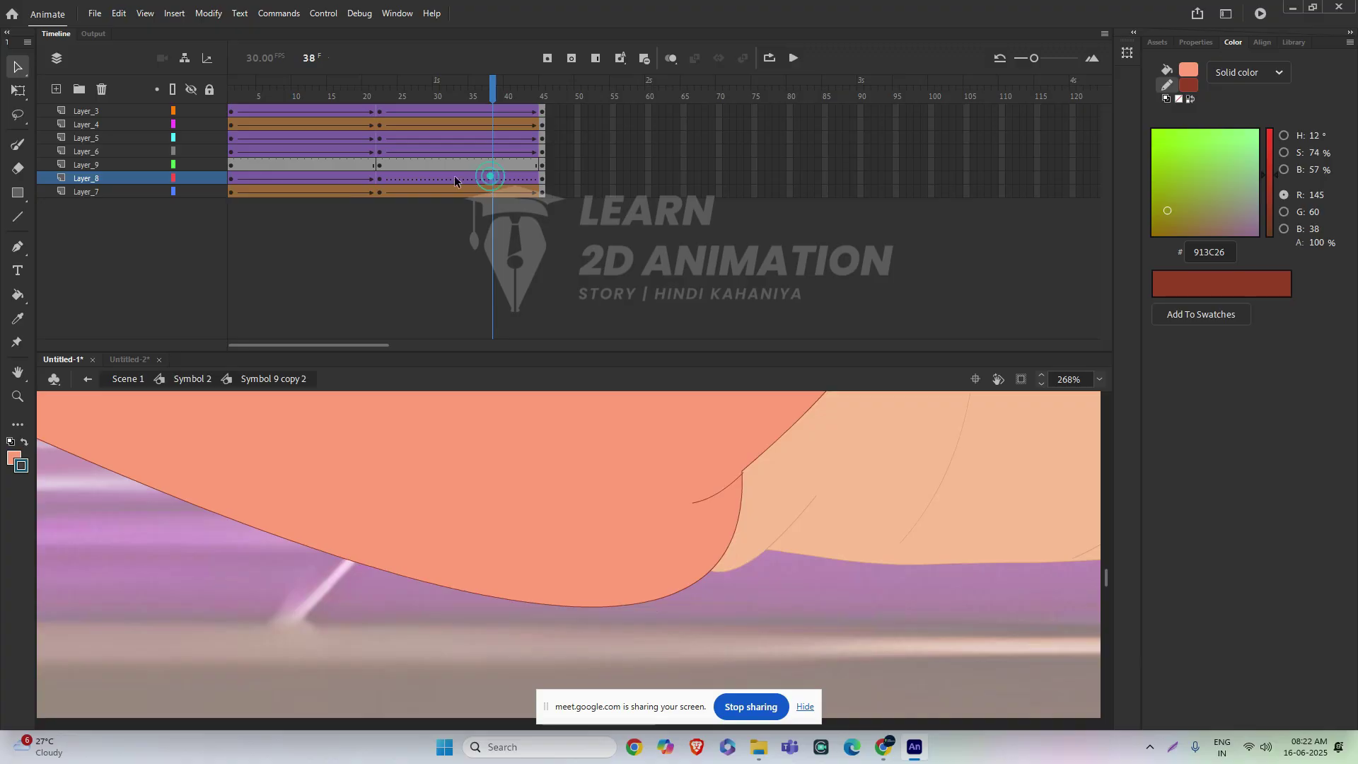
pyautogui.hotkey('ctrl', 'z')
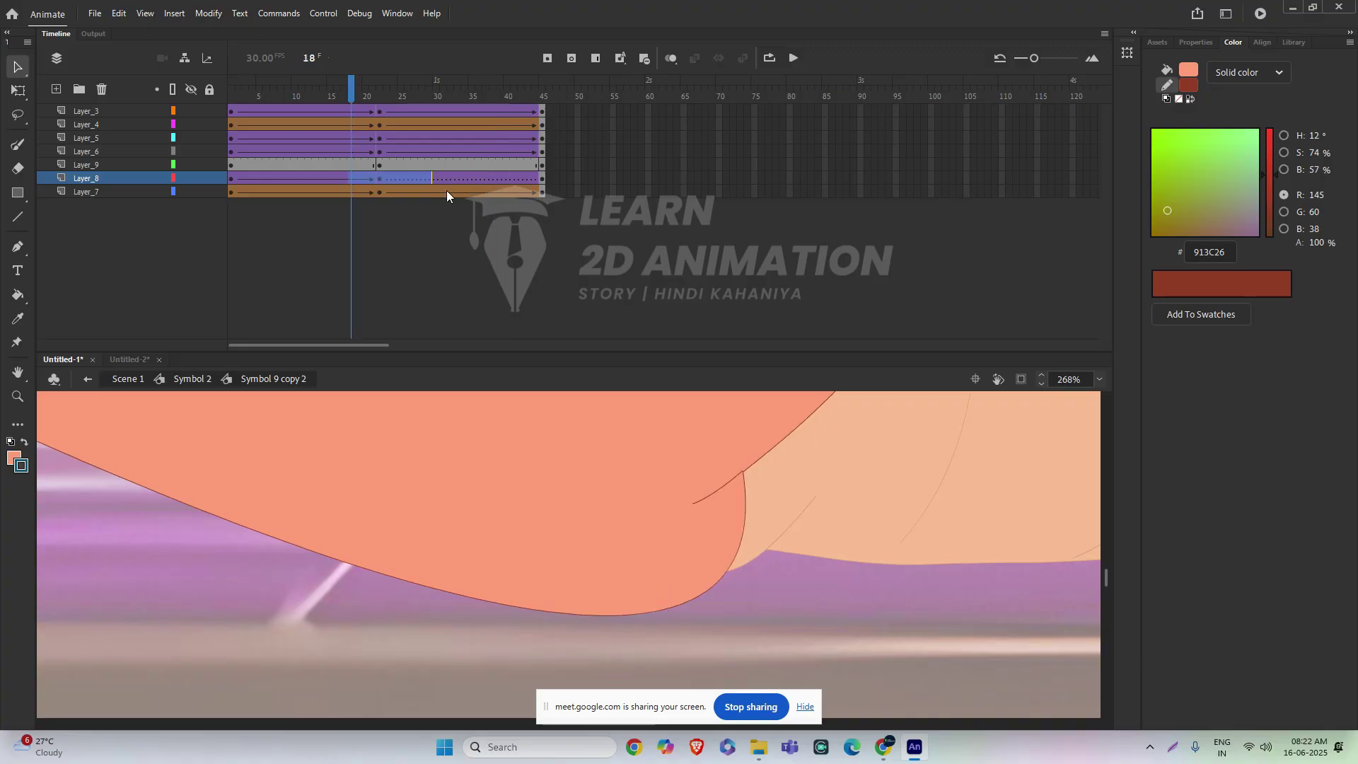
pyautogui.hotkey('ctrl', 'z')
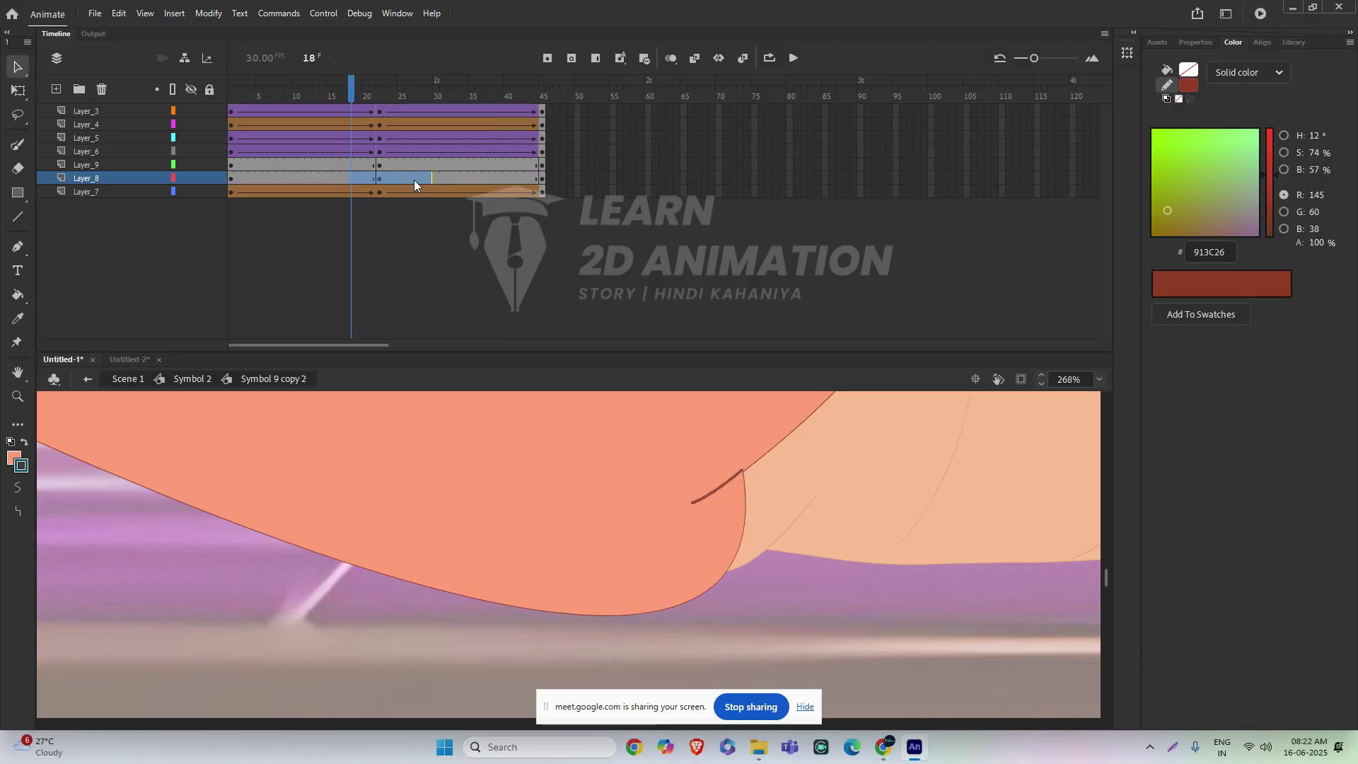
# - Create shape tweens for the fold line on Layer_8 on both sides of the frame 22 keyframe and scrub to frame 22
pyautogui.rightClick(414, 185)
pyautogui.click(471, 221)
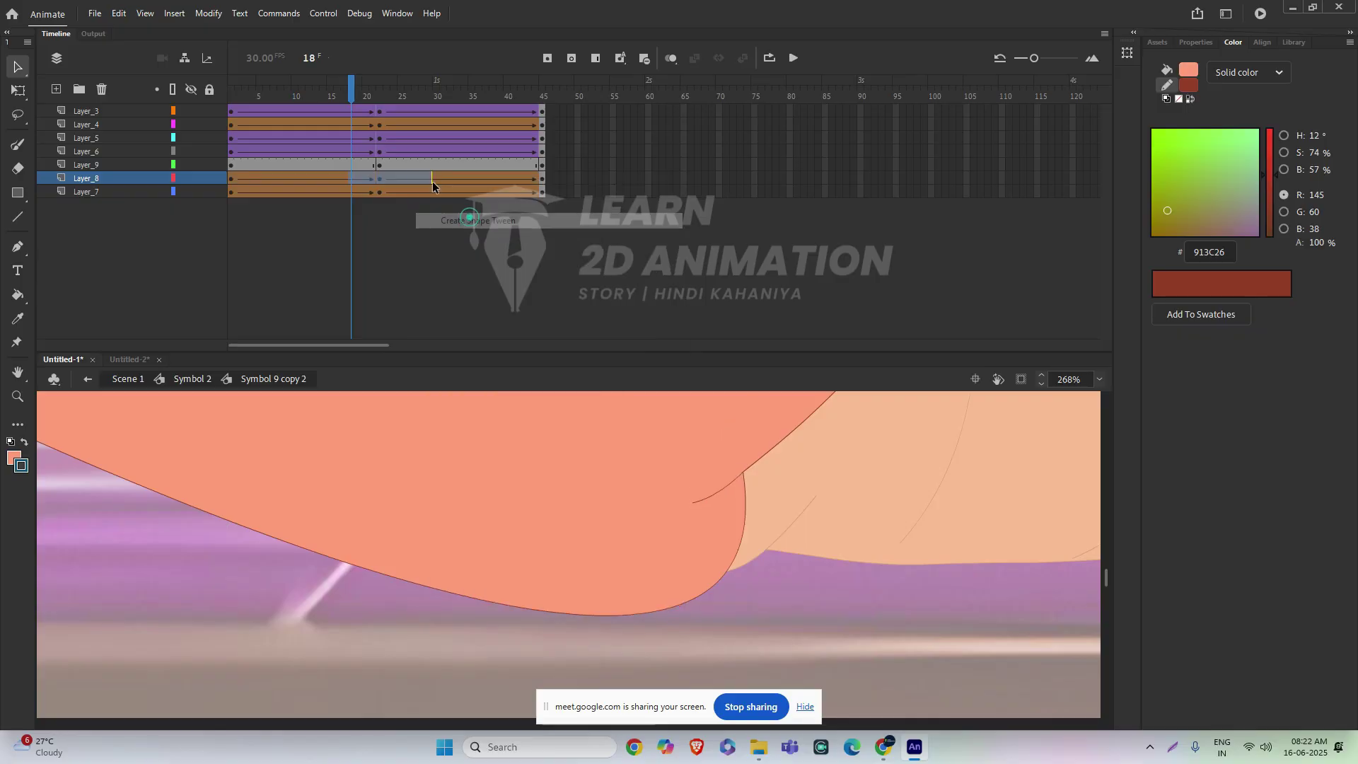
pyautogui.moveTo(354, 95); pyautogui.dragTo(351, 97)
pyautogui.click(380, 133)
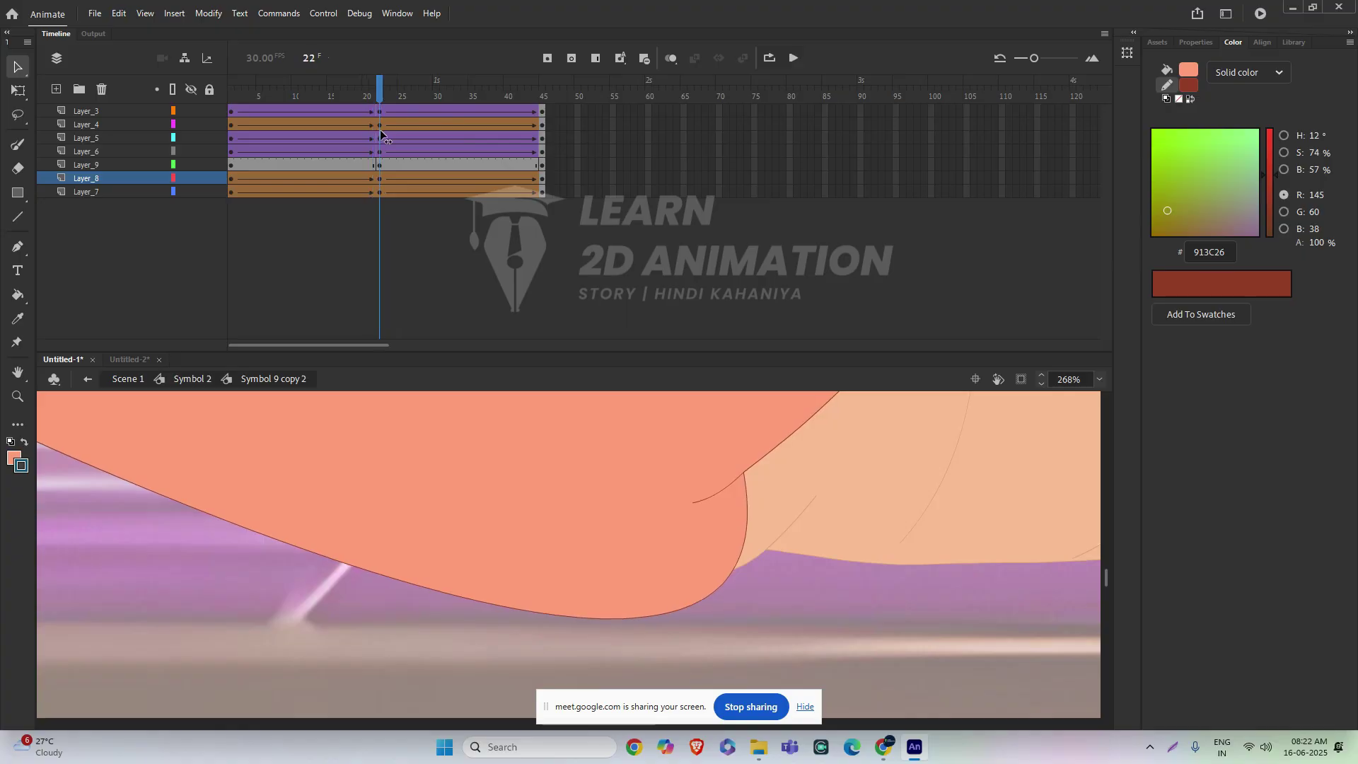
# - Create shape tweens on Layer_9 on both sides of the frame 22 keyframe and play back the breathing animation
pyautogui.moveTo(356, 164); pyautogui.dragTo(387, 161)
pyautogui.rightClick(389, 163)
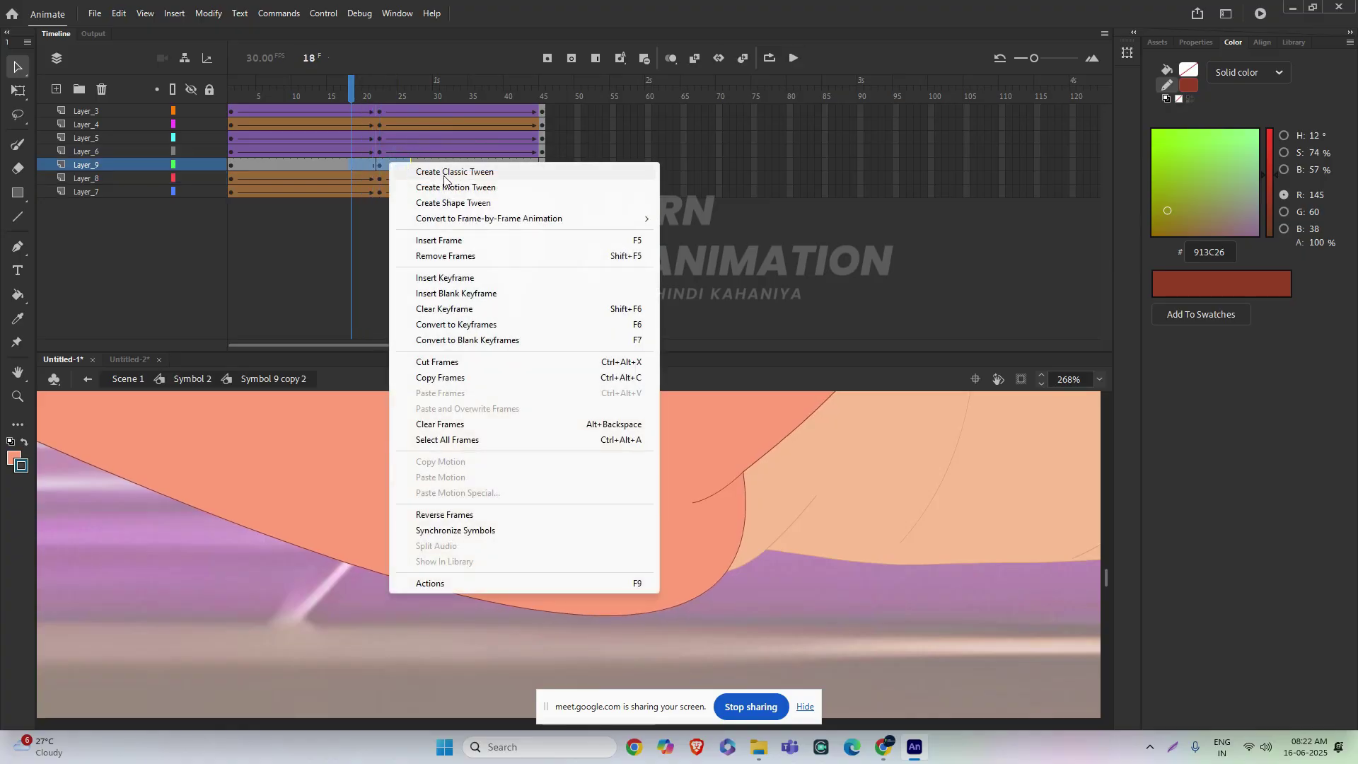
pyautogui.click(459, 203)
pyautogui.scroll(-6, 765, 484)
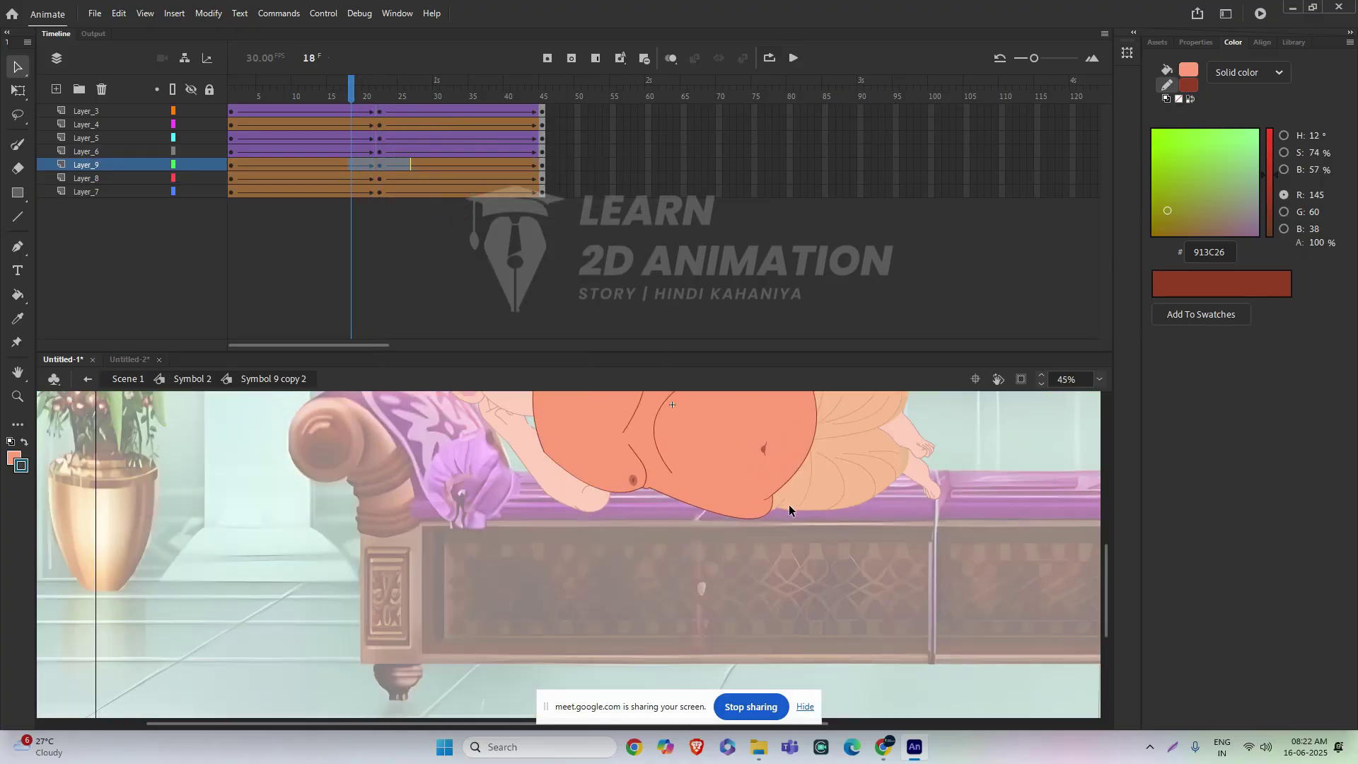
pyautogui.scroll(-1, 714, 602)
pyautogui.press('Return')
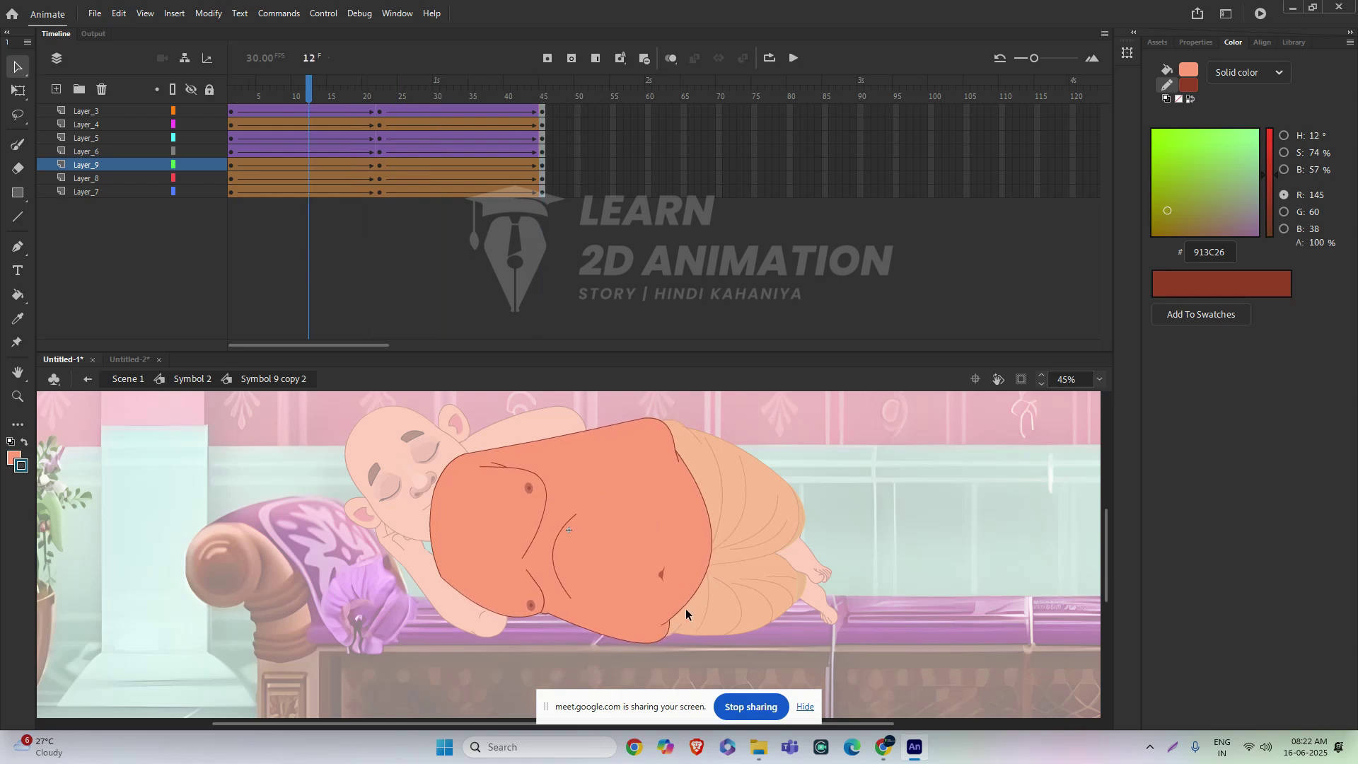
# - Switch to the Google Meet call, admit the waiting participant, and return to Animate
pyautogui.hotkey('alt', 'Tab')
pyautogui.click(1271, 383)
pyautogui.hotkey('alt', 'Tab')
# - Examine the lower belly fold and the upper waist crease up close on frame 22
pyautogui.scroll(8, 759, 620)
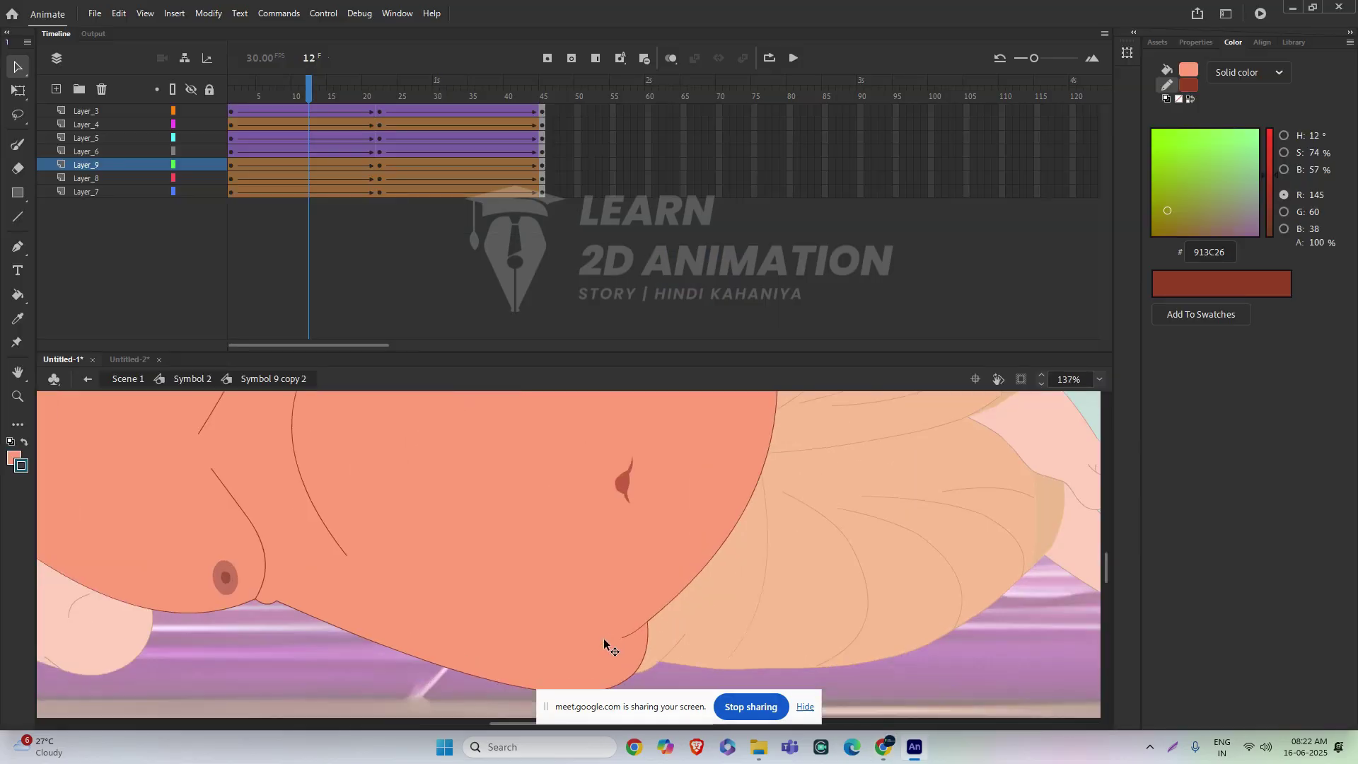
pyautogui.moveTo(329, 83); pyautogui.dragTo(380, 89)
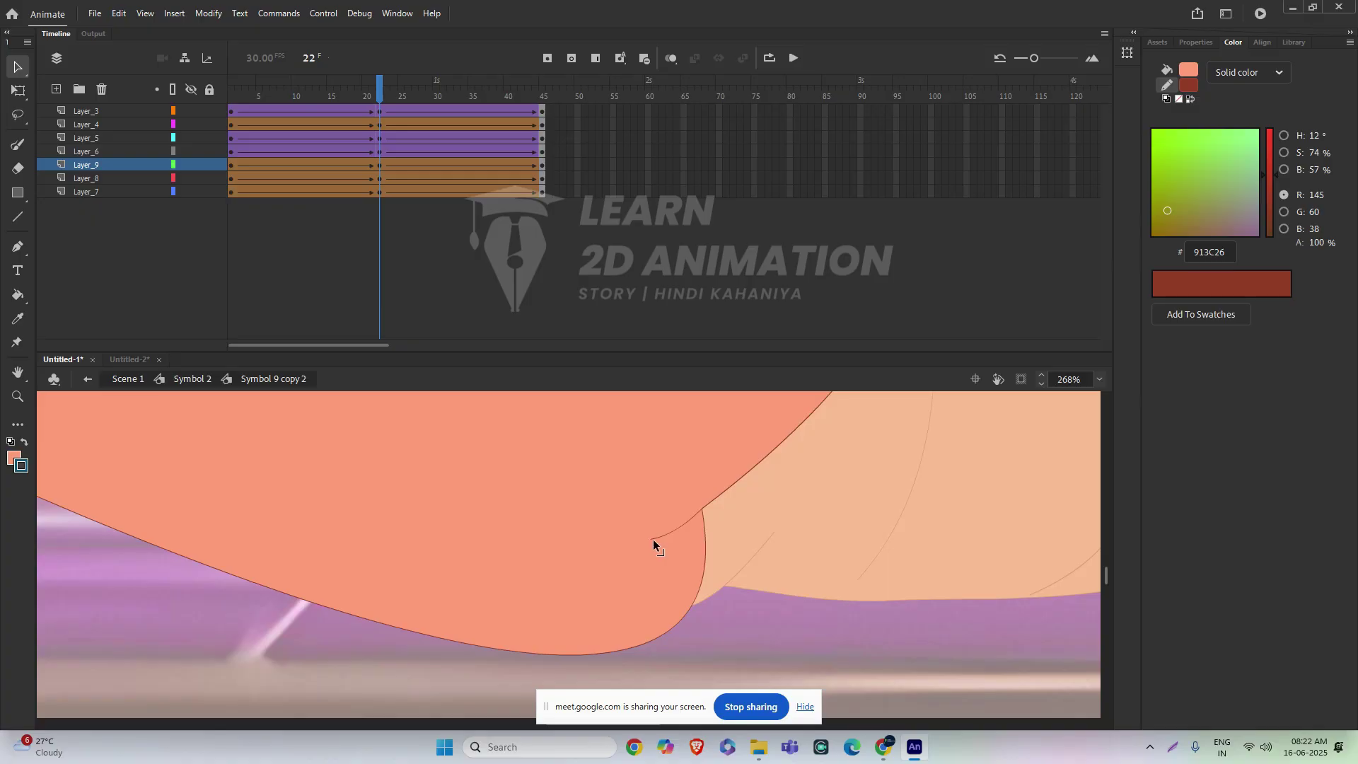
pyautogui.moveTo(870, 485); pyautogui.dragTo(746, 528)
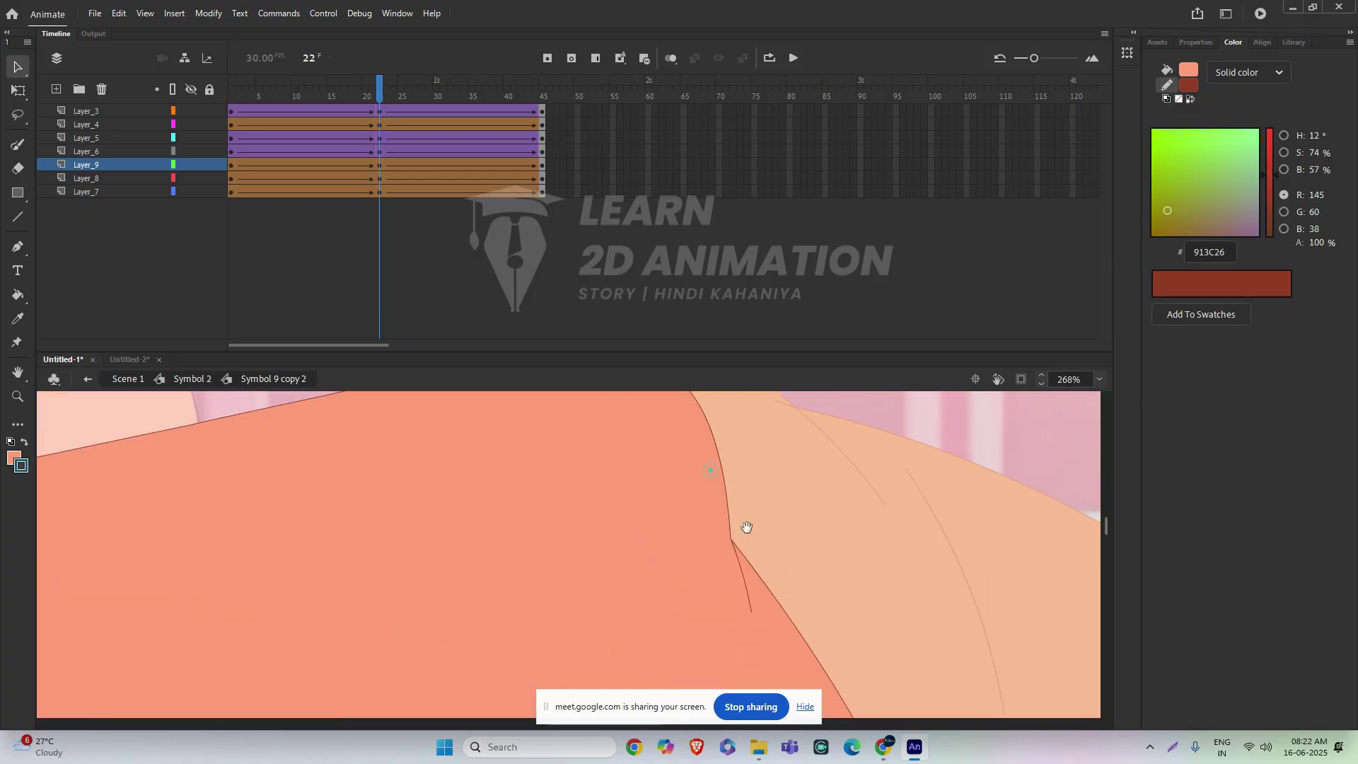
pyautogui.scroll(-5, 754, 607)
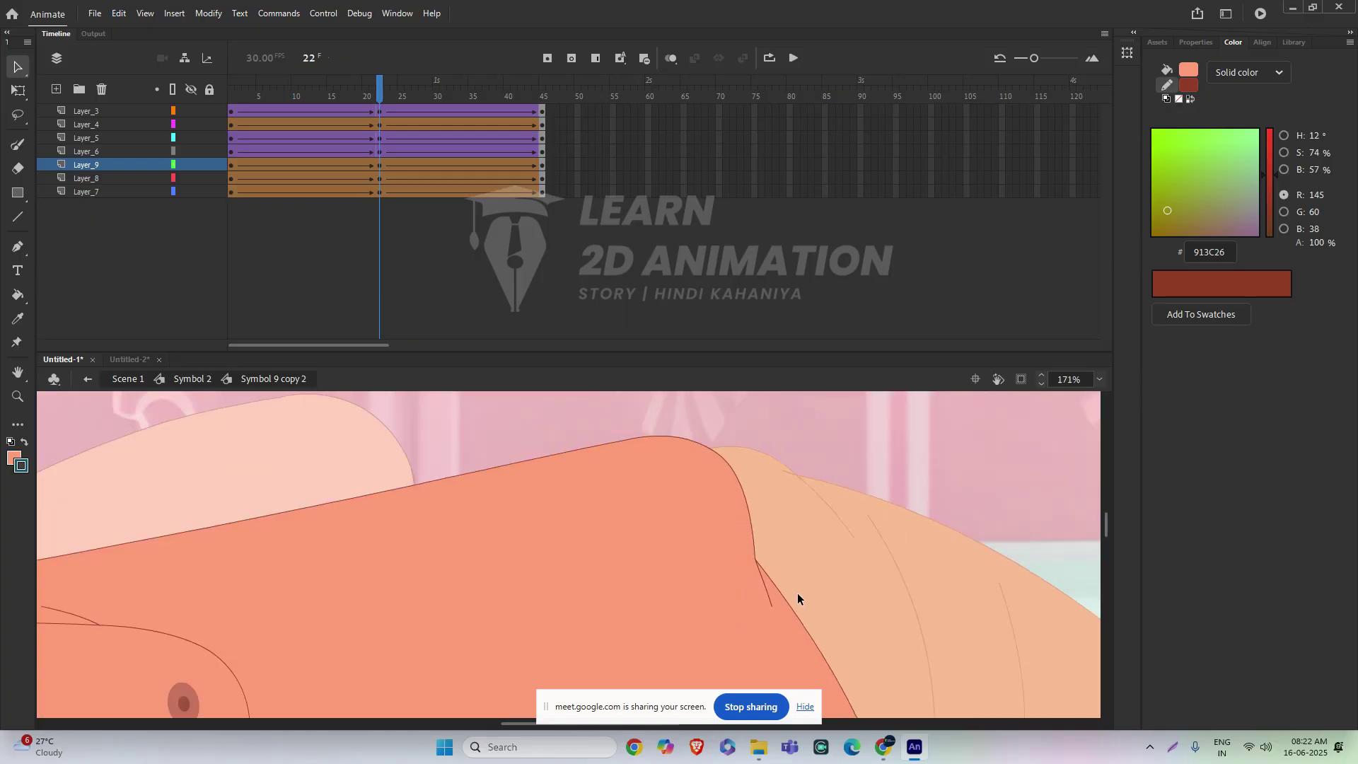
# - Switch to the Google Meet call and remove the first of the two unmuted participants from the meeting
pyautogui.hotkey('alt', 'Tab')
pyautogui.scroll(-8, 1312, 488)
pyautogui.scroll(3, 1311, 488)
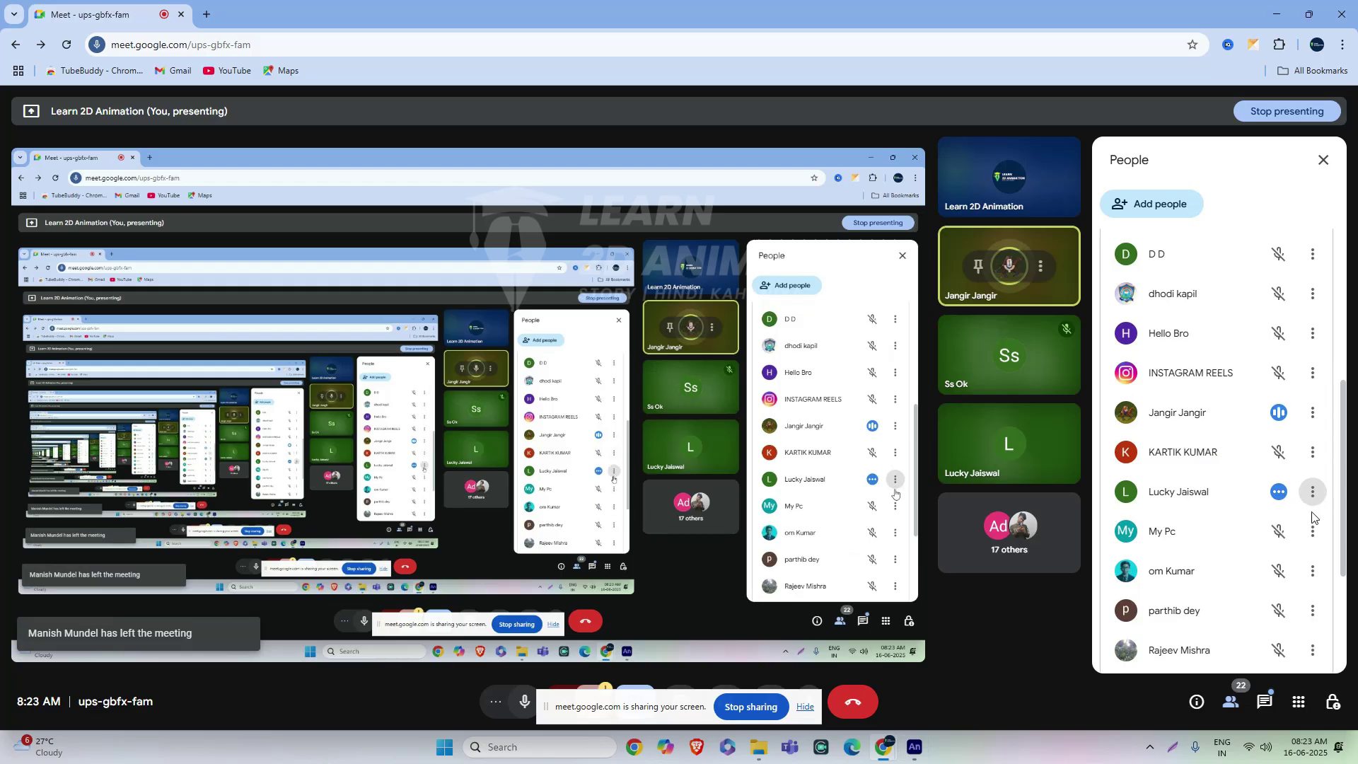
pyautogui.click(1312, 492)
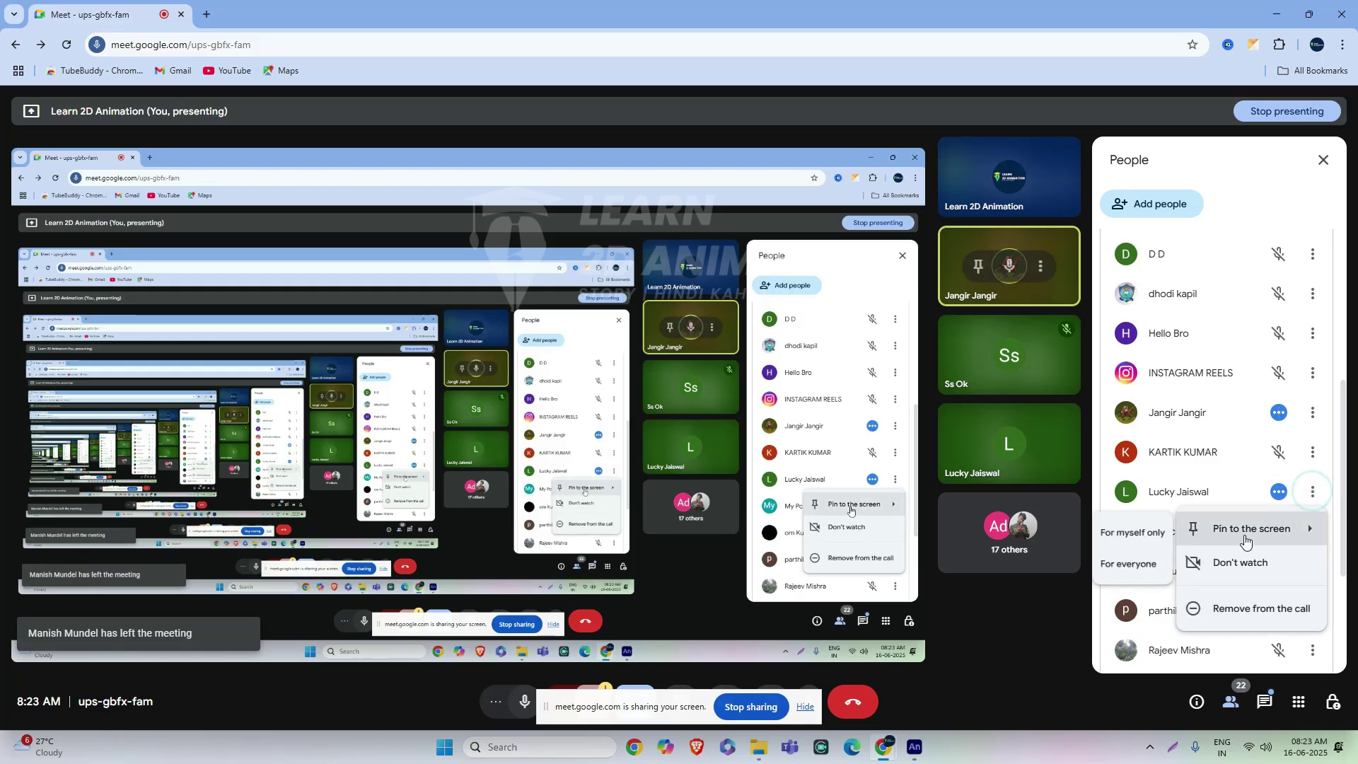
pyautogui.click(1234, 602)
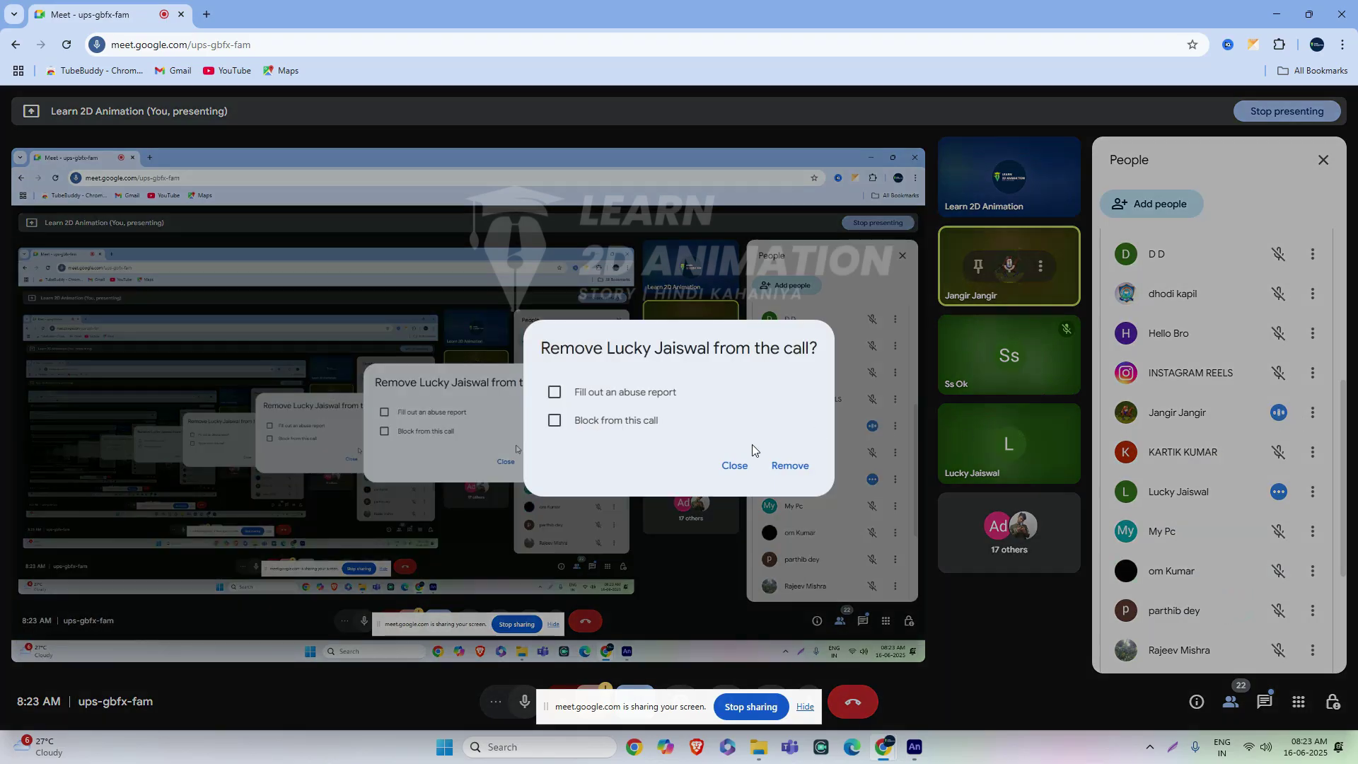
pyautogui.click(782, 464)
# - Remove the remaining unmuted participant from the call and look through the participant list
pyautogui.click(1311, 412)
pyautogui.click(1244, 524)
pyautogui.click(785, 465)
pyautogui.scroll(-2, 1216, 488)
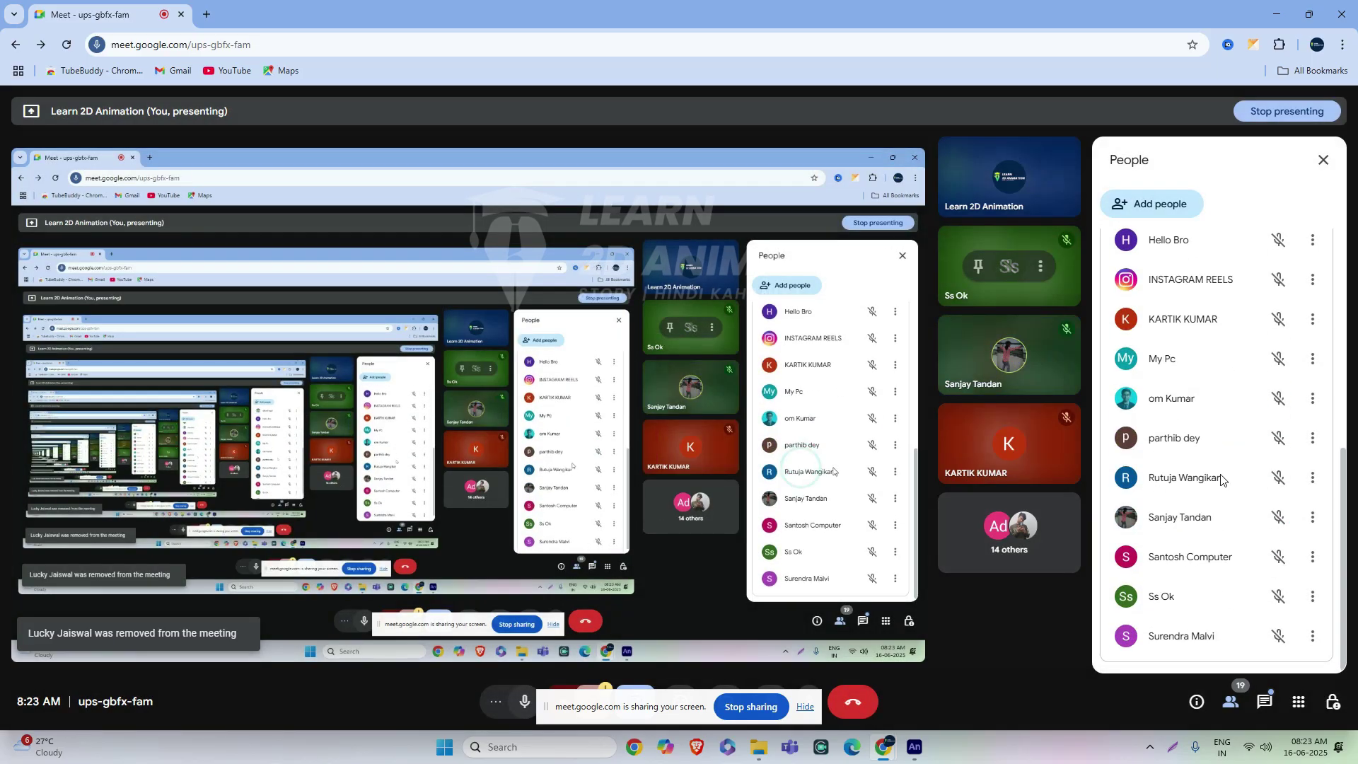
pyautogui.scroll(5, 1219, 490)
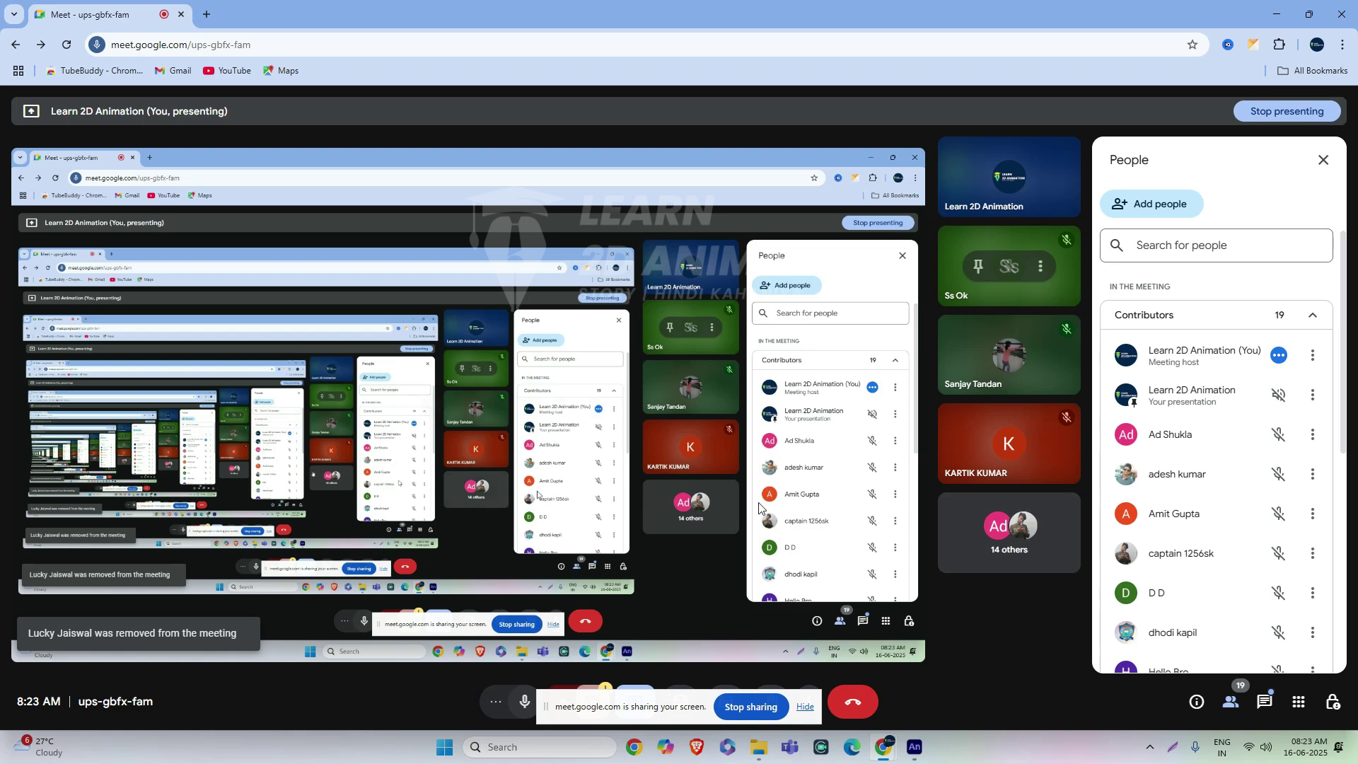
# - Return to Animate, check how the waist and lower belly creases meet the torso outline on frame 22, and scrub the animation
pyautogui.hotkey('alt', 'Tab')
pyautogui.scroll(-2, 778, 539)
pyautogui.moveTo(799, 537); pyautogui.dragTo(771, 458)
pyautogui.scroll(3, 769, 489)
pyautogui.scroll(2, 715, 497)
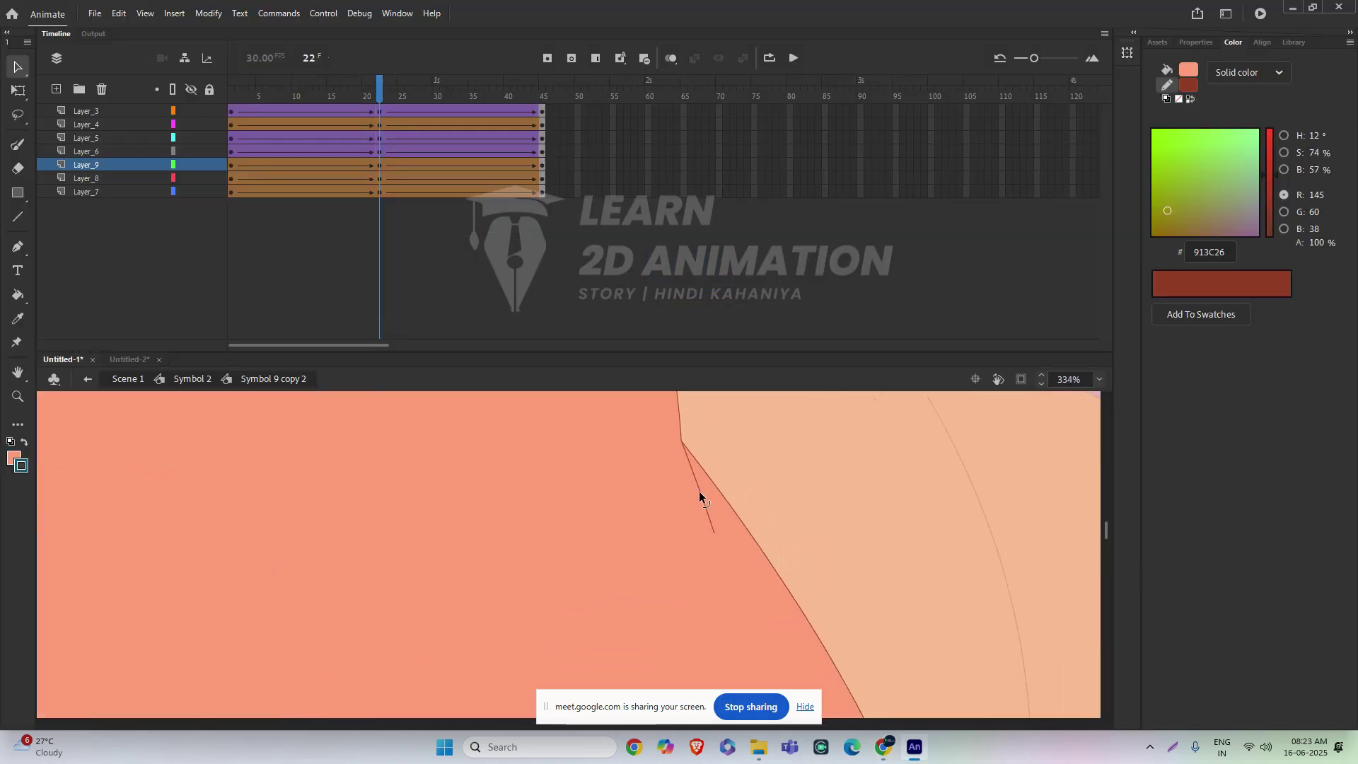
pyautogui.scroll(-5, 727, 506)
pyautogui.moveTo(905, 587); pyautogui.dragTo(845, 470)
pyautogui.moveTo(793, 561); pyautogui.dragTo(859, 453)
pyautogui.scroll(1, 644, 568)
pyautogui.scroll(2, 675, 553)
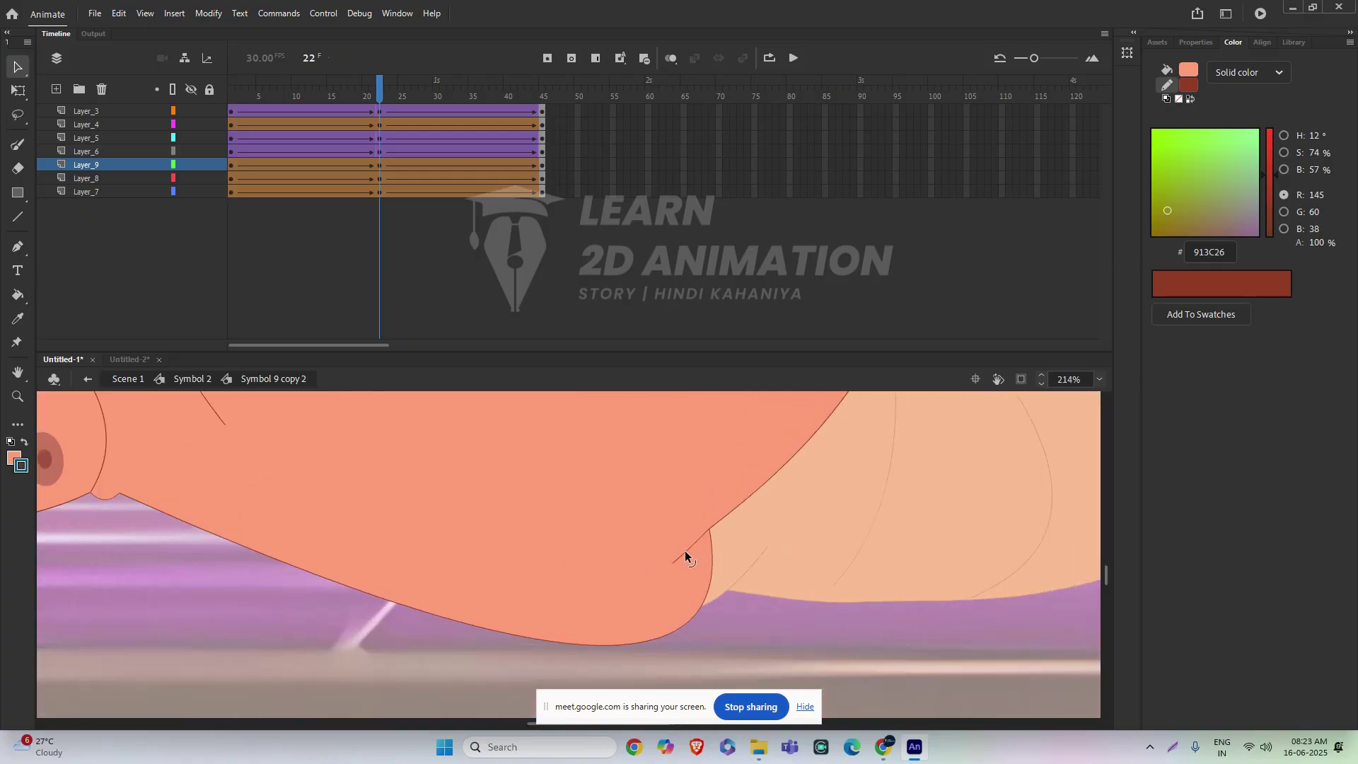
pyautogui.scroll(-6, 792, 601)
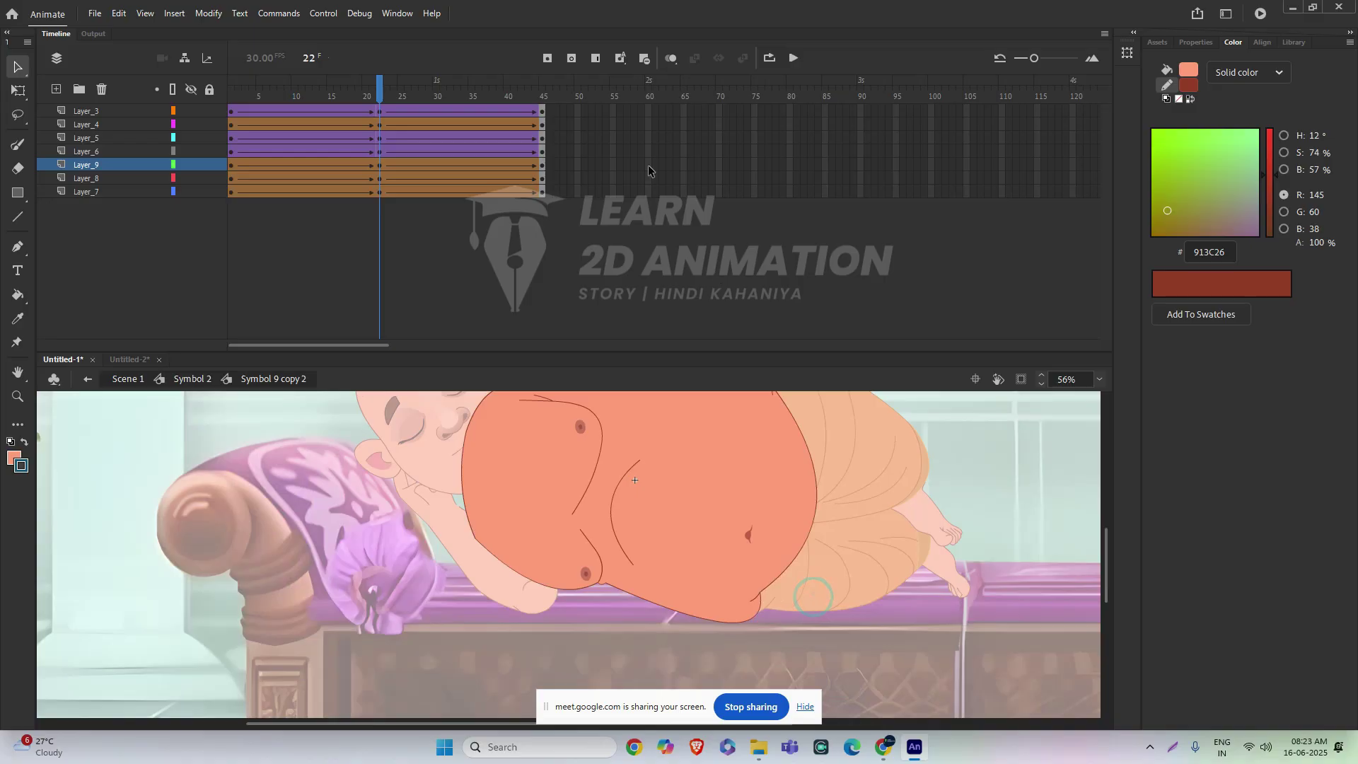
pyautogui.moveTo(378, 99)
pyautogui.mouseDown()
pyautogui.moveTo(335, 145)
pyautogui.moveTo(485, 138)
pyautogui.moveTo(234, 176)
pyautogui.moveTo(532, 200)
pyautogui.moveTo(274, 209)
pyautogui.moveTo(521, 233)
pyautogui.moveTo(506, 251)
pyautogui.moveTo(302, 269)
pyautogui.mouseUp()
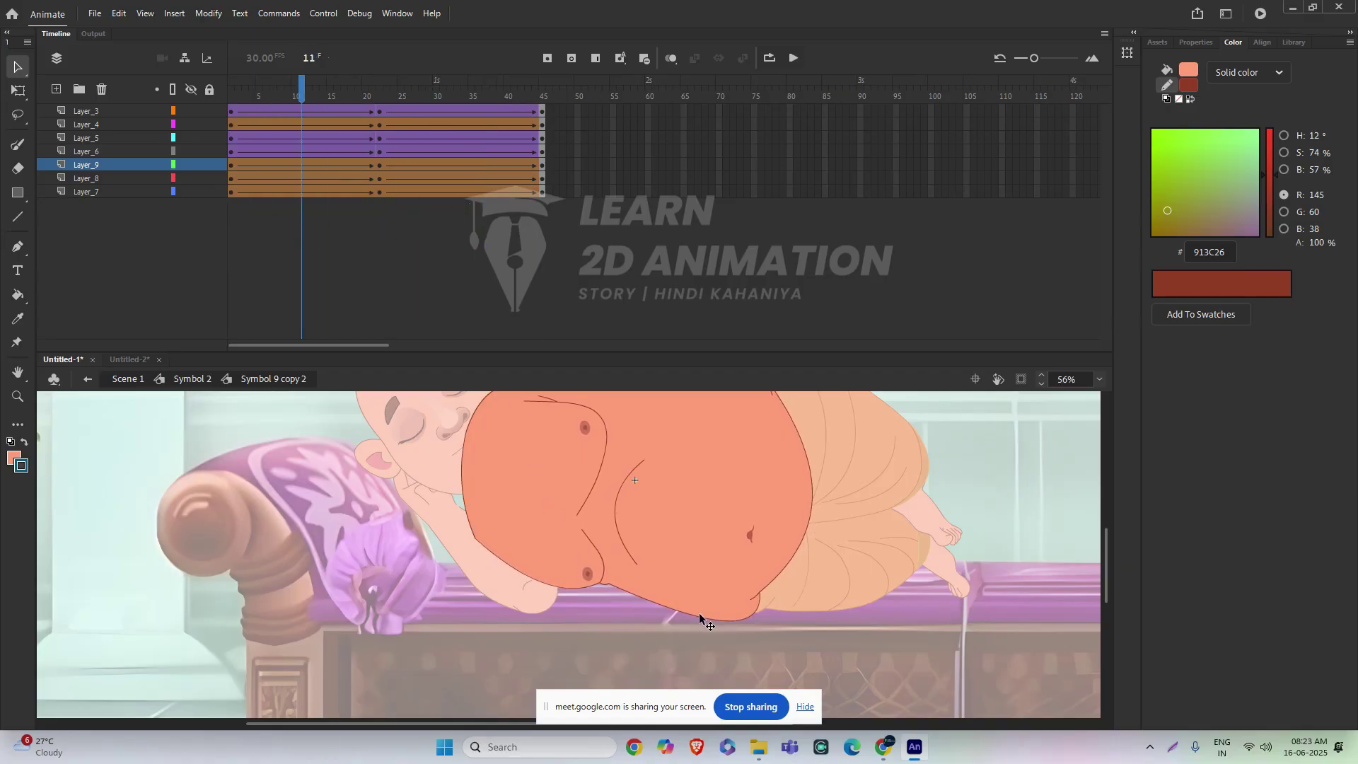
# - Exit the torso symbol to Symbol 2 and move its playhead to frame 1
pyautogui.doubleClick(972, 470)
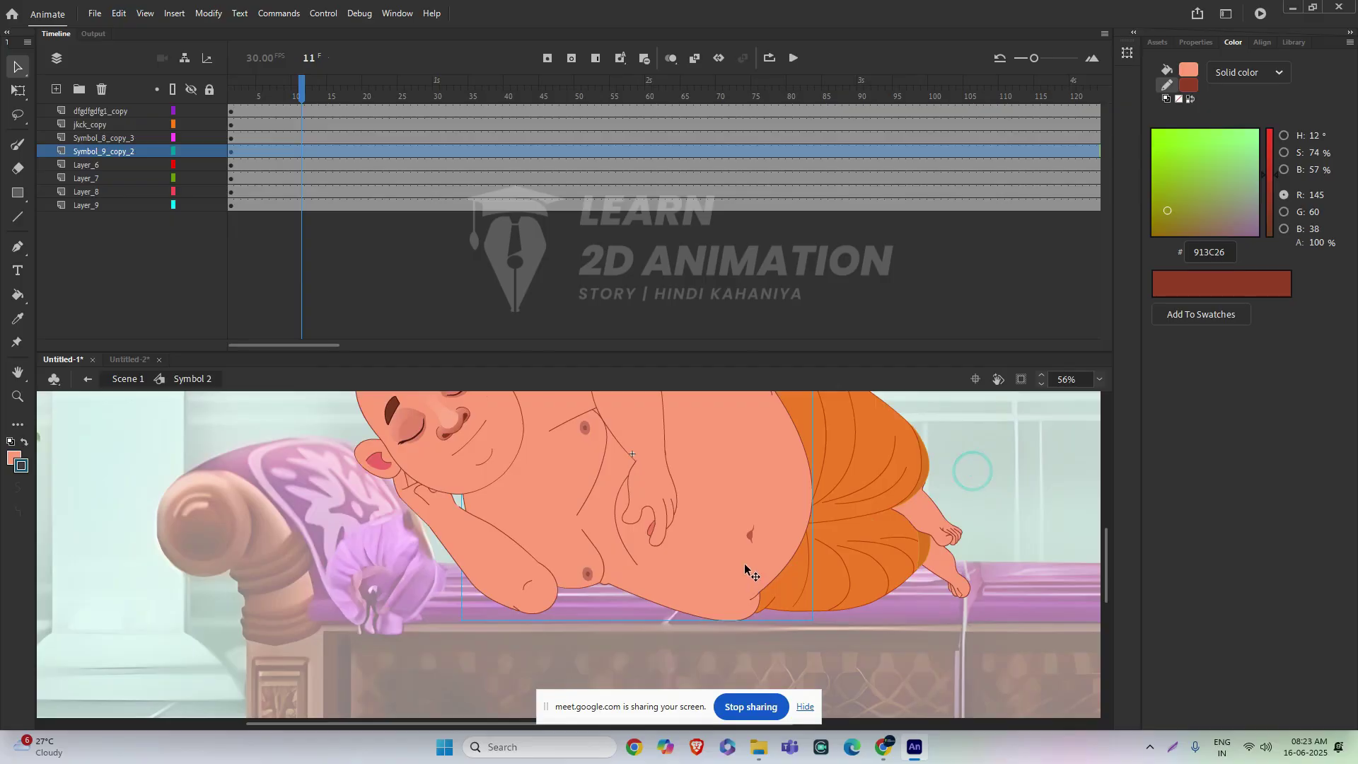
pyautogui.scroll(-3, 970, 470)
pyautogui.moveTo(677, 482); pyautogui.dragTo(643, 510)
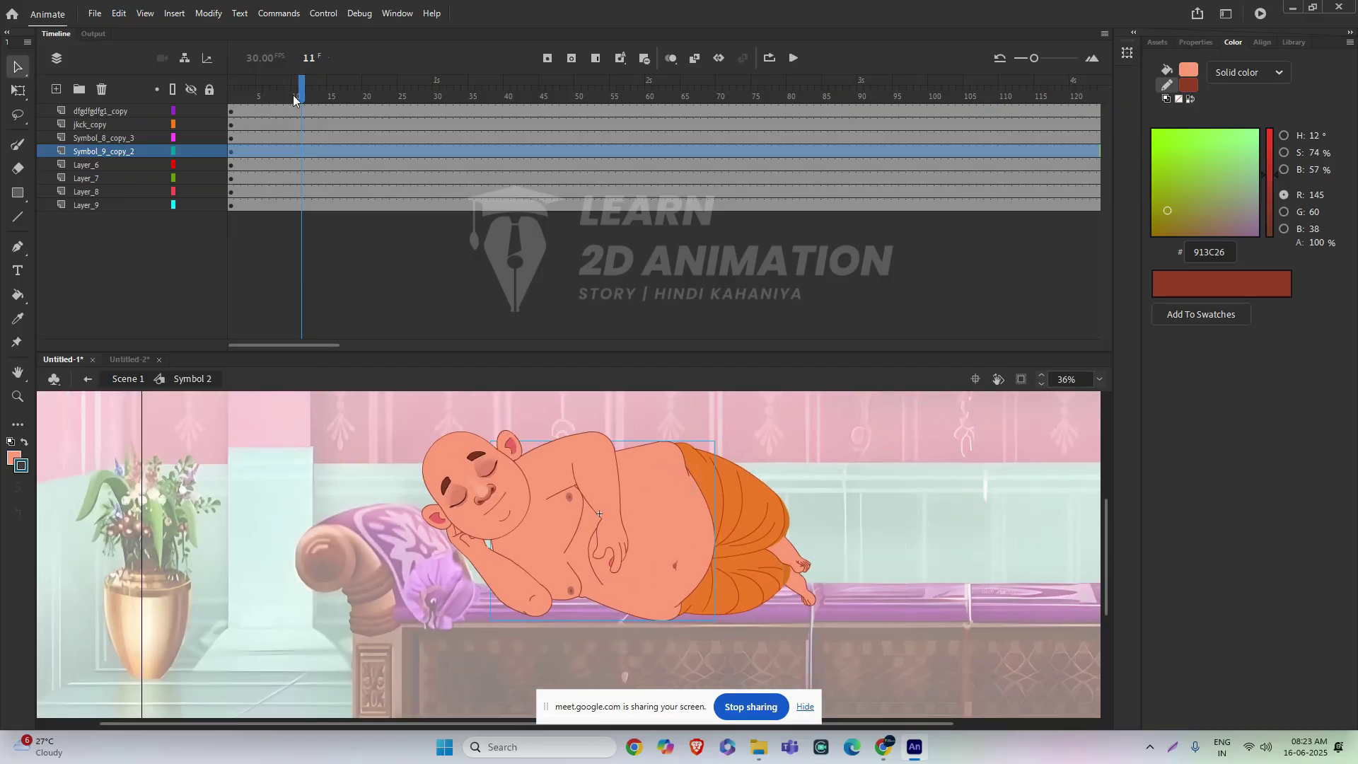
pyautogui.moveTo(282, 94); pyautogui.dragTo(178, 159)
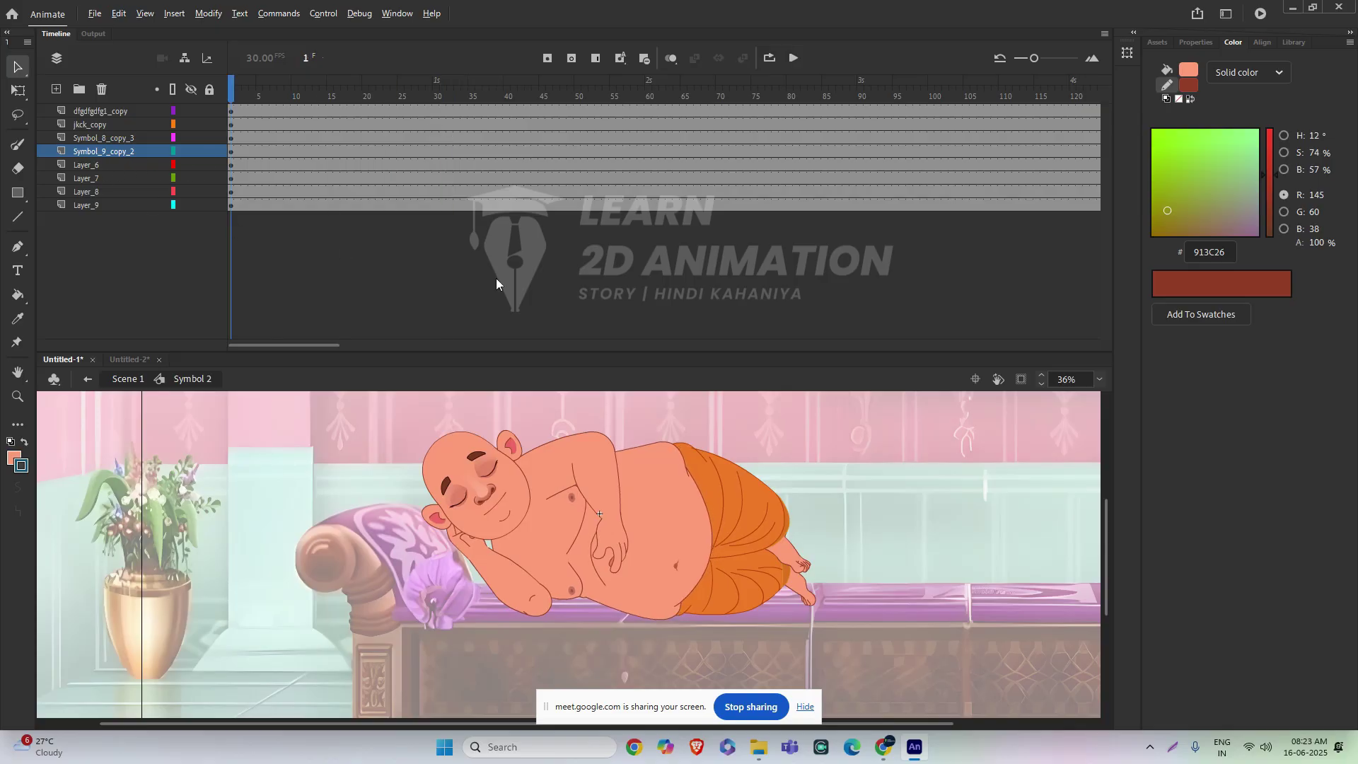
# - Switch to Google Meet, admit the person waiting to join, and go back to Animate
pyautogui.hotkey('alt', 'Tab')
pyautogui.click(1284, 391)
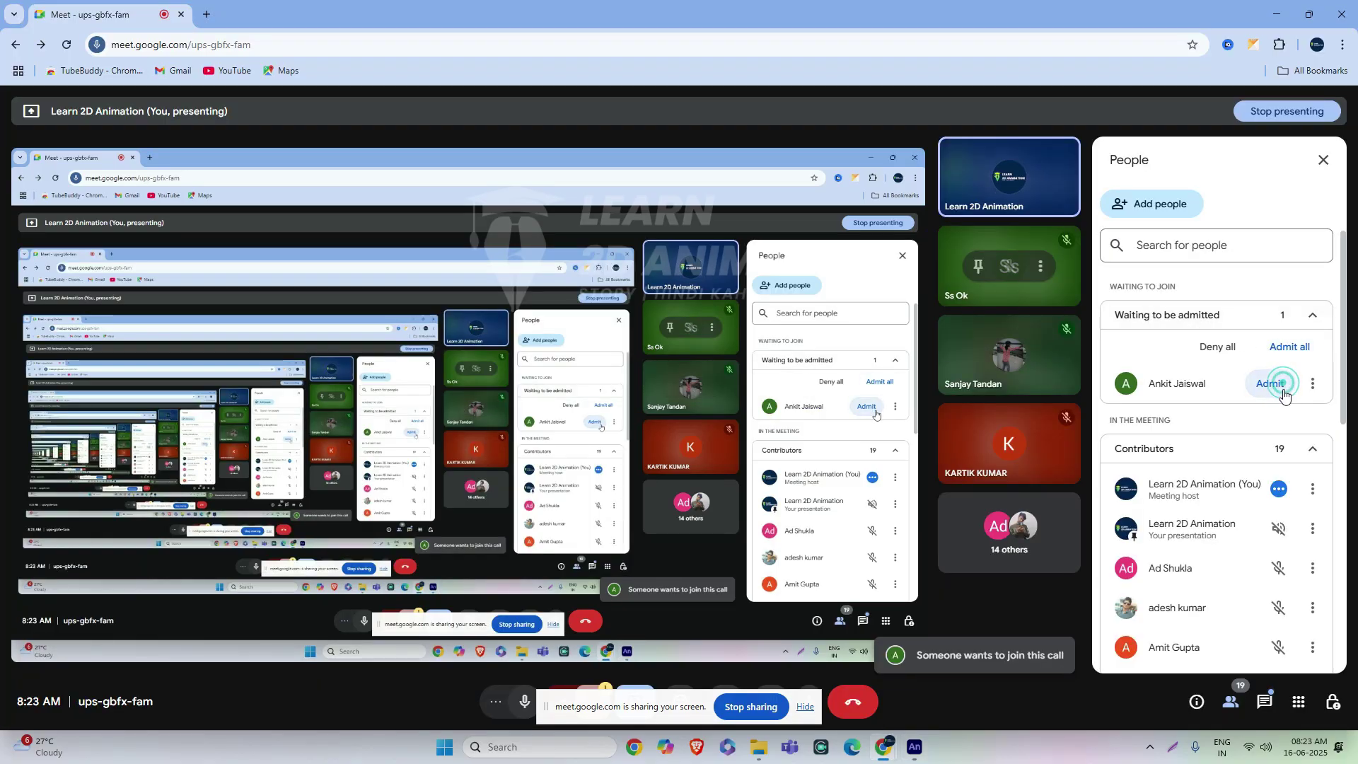
pyautogui.hotkey('alt', 'Tab')
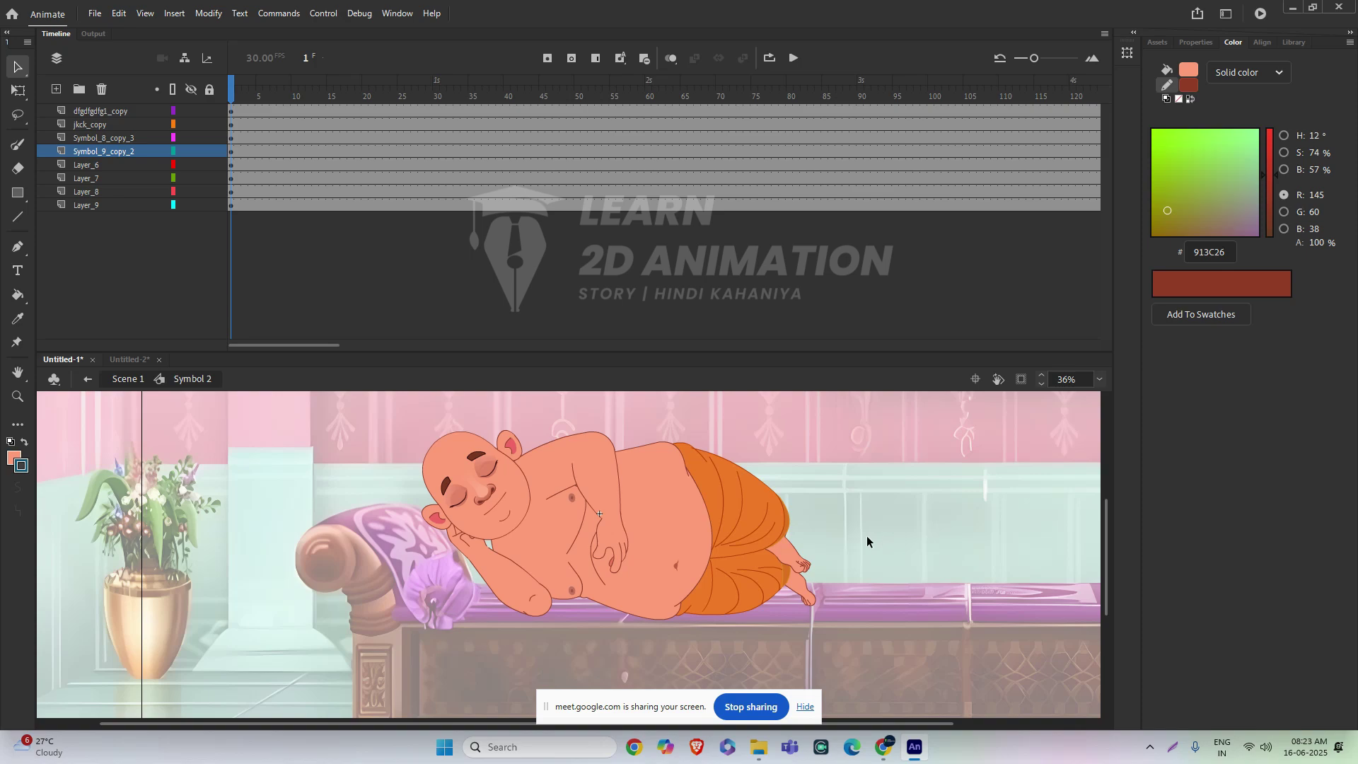
# - Open the front arm symbol and the torso symbol in turn to compare their timelines, and return to Symbol 2
pyautogui.click(606, 524)
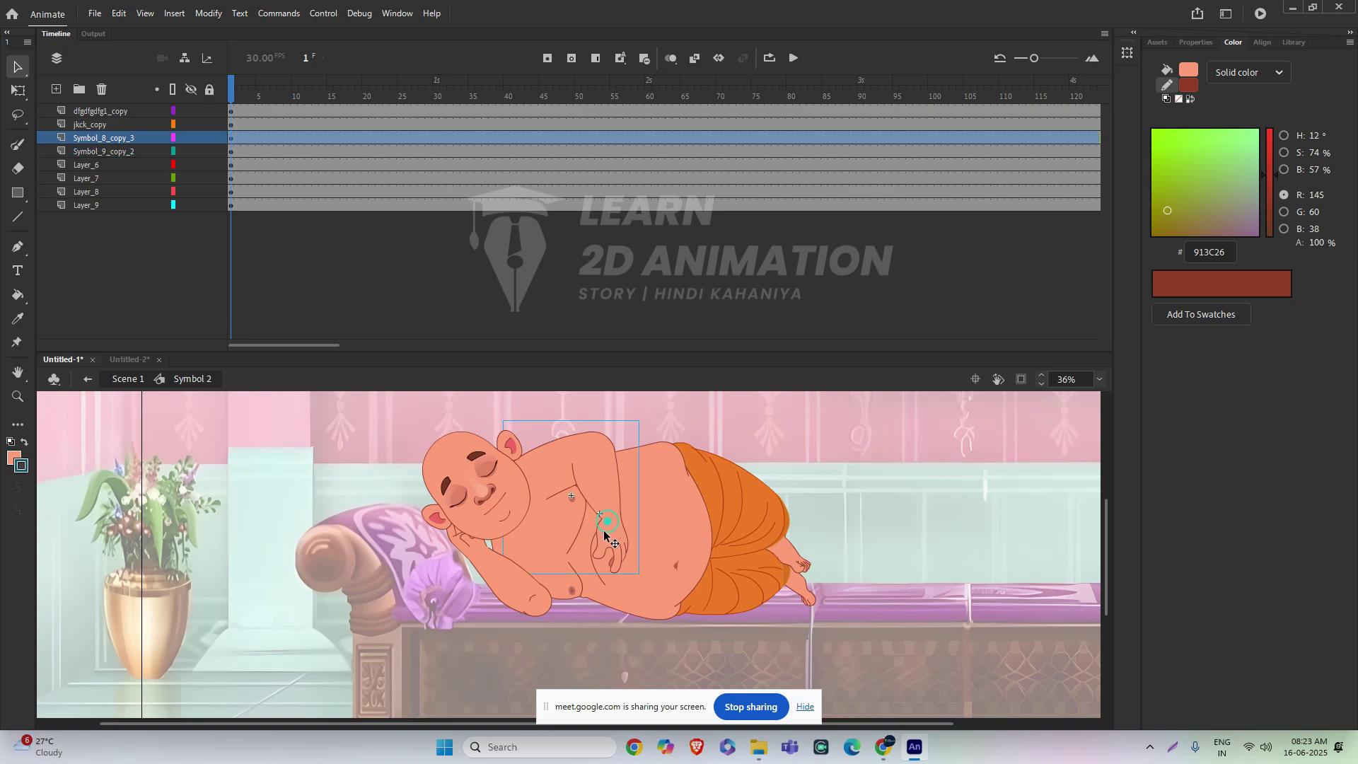
pyautogui.doubleClick(605, 491)
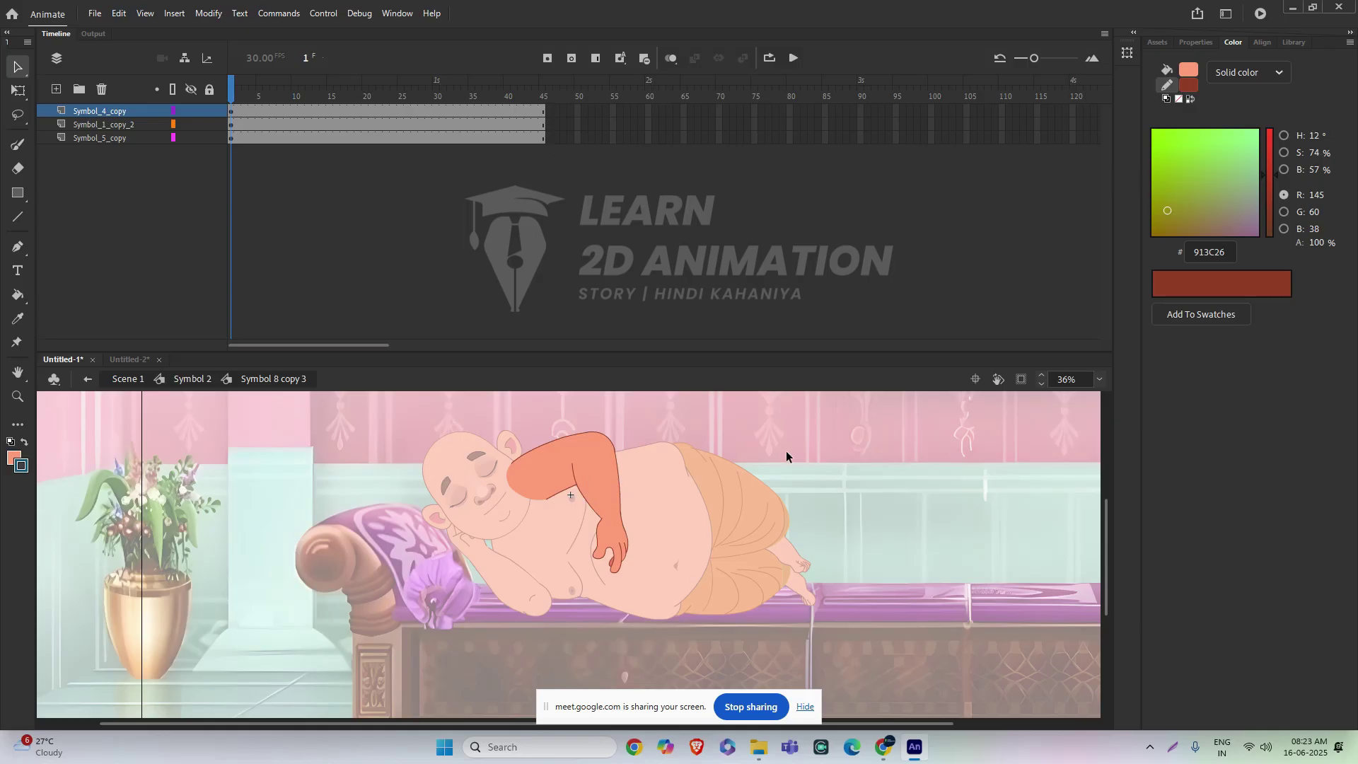
pyautogui.doubleClick(693, 529)
pyautogui.doubleClick(676, 525)
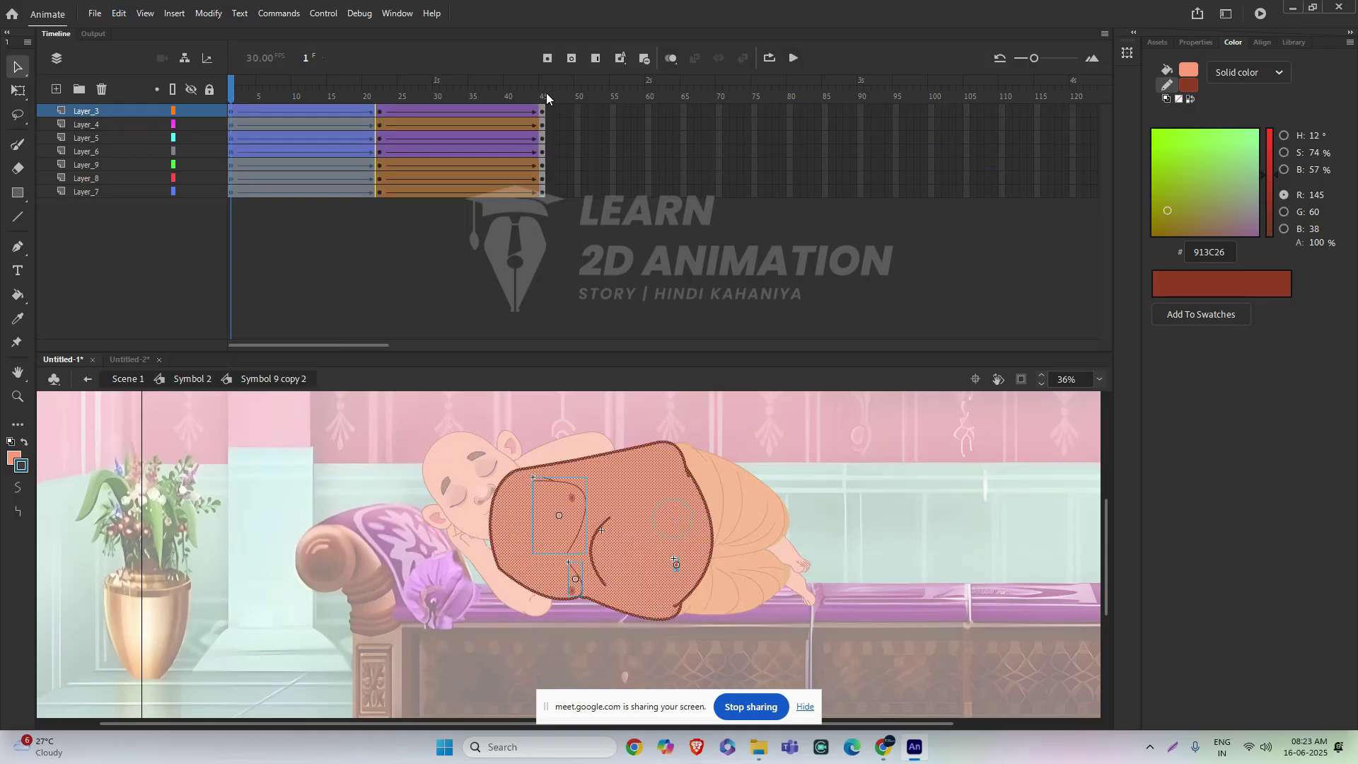
pyautogui.doubleClick(782, 481)
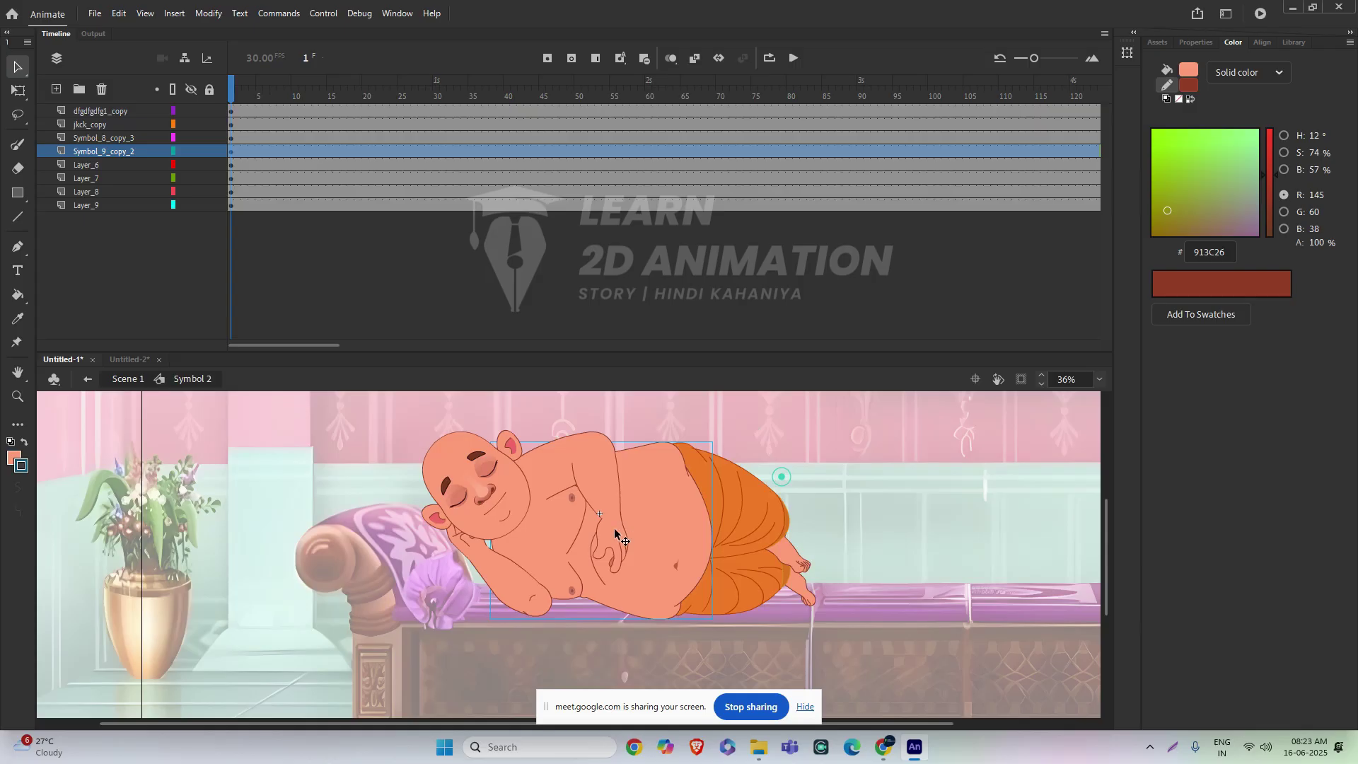
# - Open the front arm symbol and add keyframes on all three layers at frames 45 and 22
pyautogui.doubleClick(600, 499)
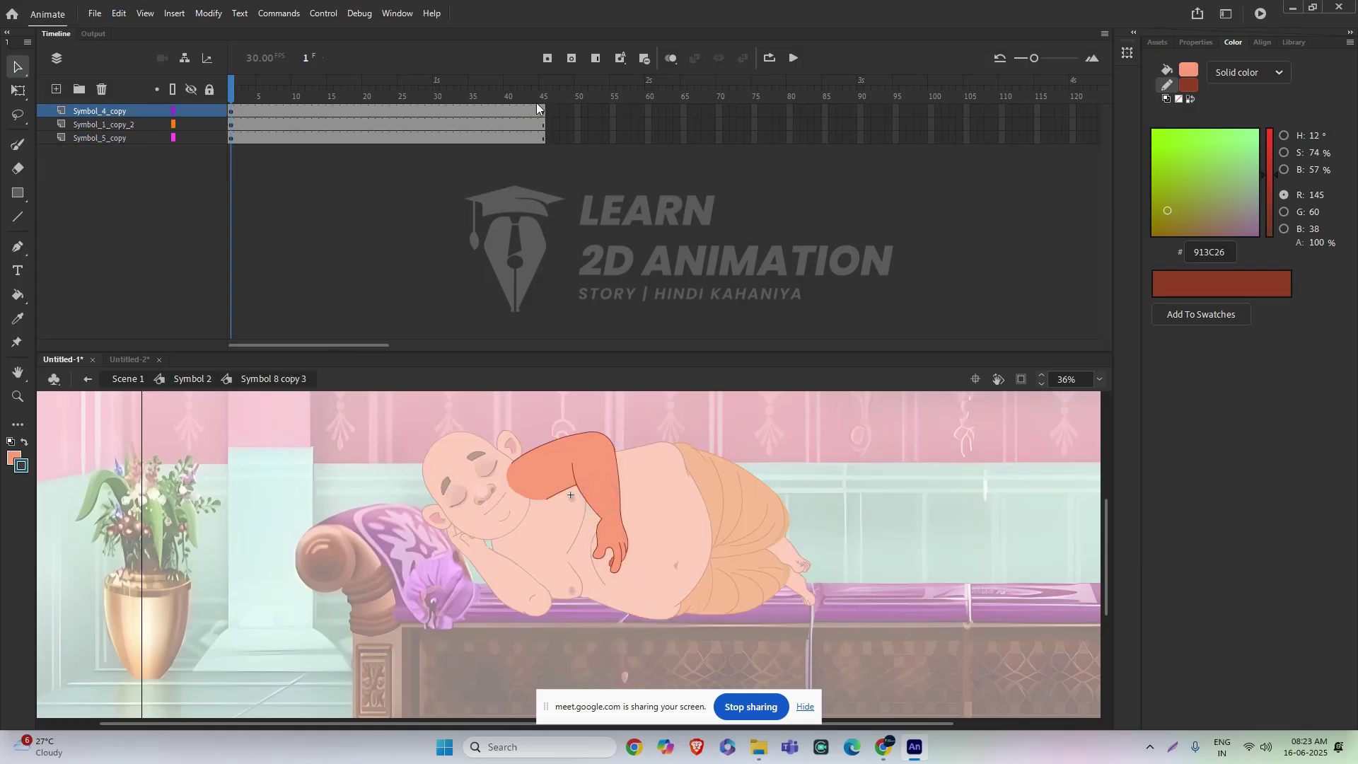
pyautogui.moveTo(541, 110); pyautogui.dragTo(540, 138)
pyautogui.press('F6')
pyautogui.click(378, 110)
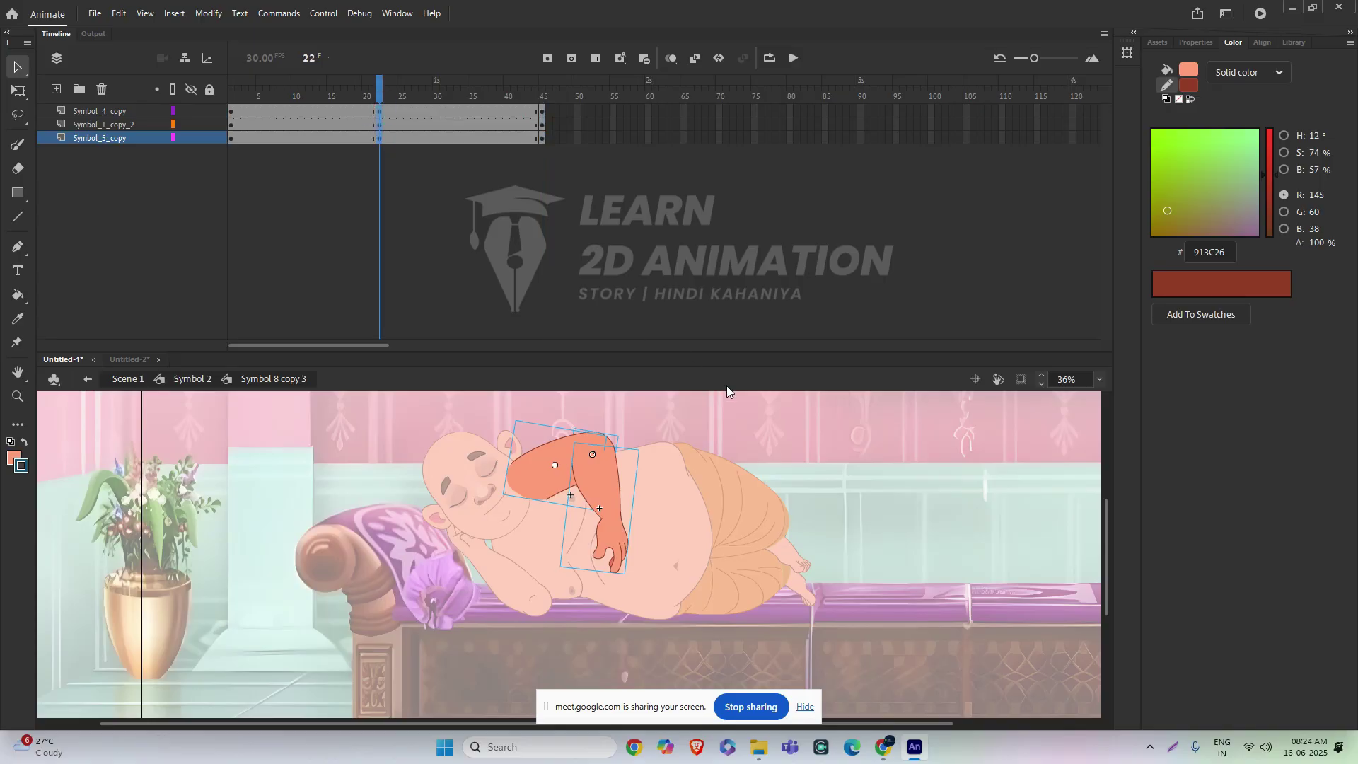
# - Switch to Google Meet, admit the person waiting, and return to the arm symbol in Animate
pyautogui.hotkey('alt', 'Tab')
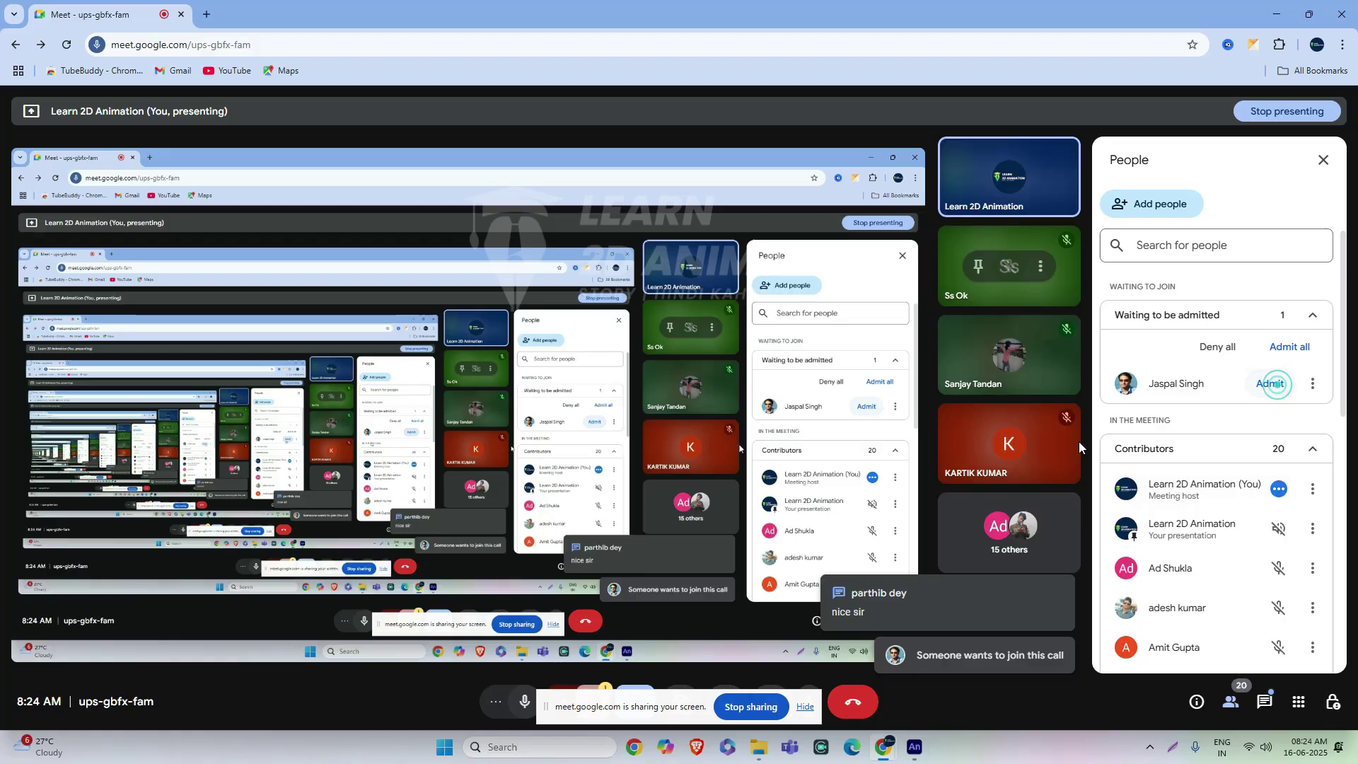
pyautogui.hotkey('alt', 'Tab')
pyautogui.click(920, 469)
# - Exit to Symbol 2 and scrub past frame 22 to check how the belly moves against the arm
pyautogui.doubleClick(817, 453)
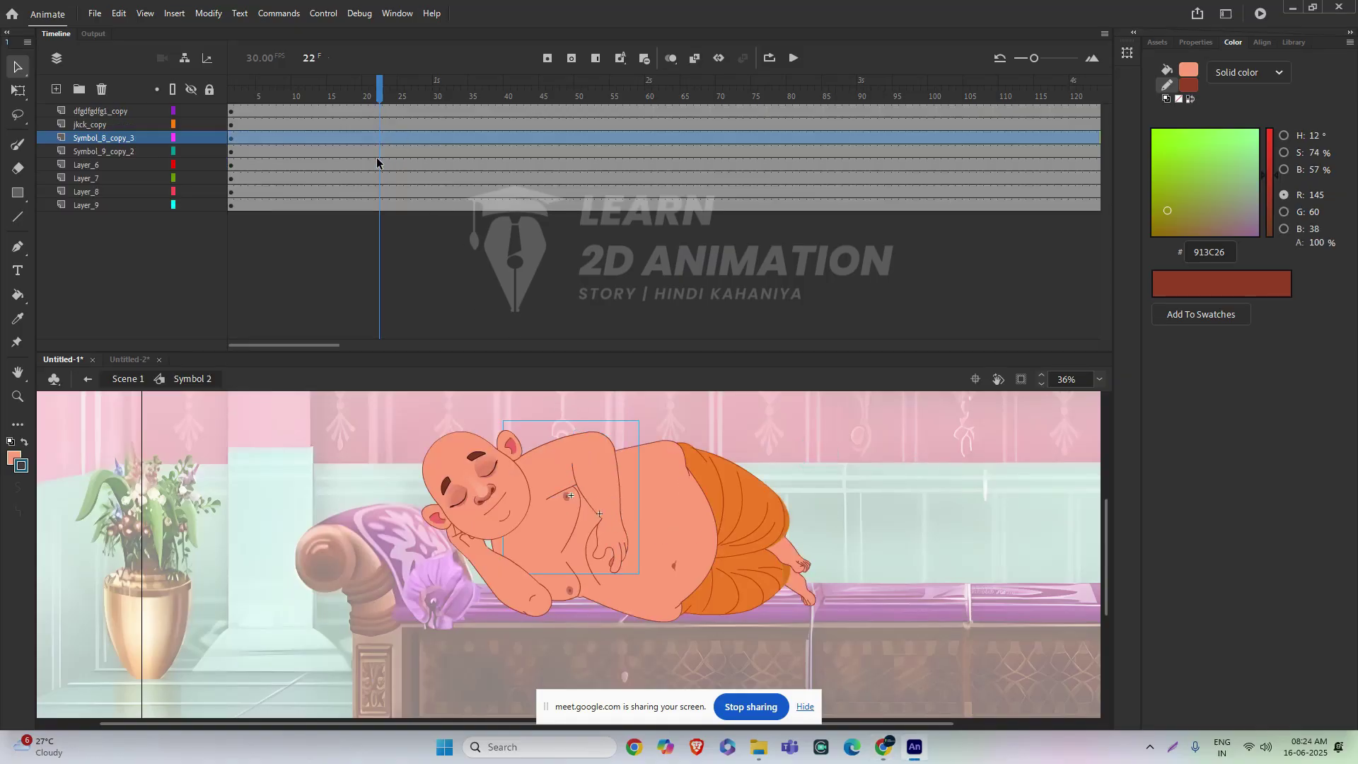
pyautogui.moveTo(378, 94); pyautogui.dragTo(424, 147)
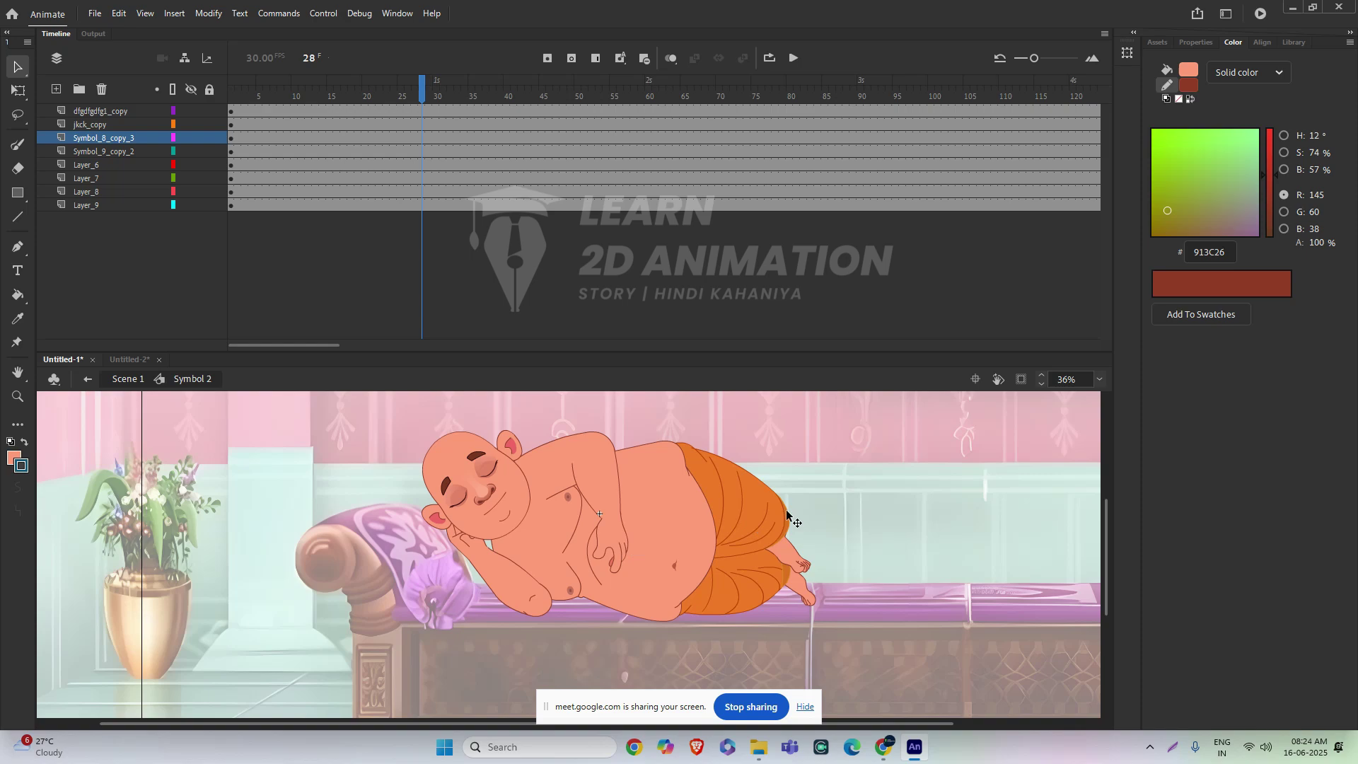
# - Reopen the front arm symbol and rotate the forearm slightly clockwise on frame 22 with Free Transform
pyautogui.doubleClick(620, 536)
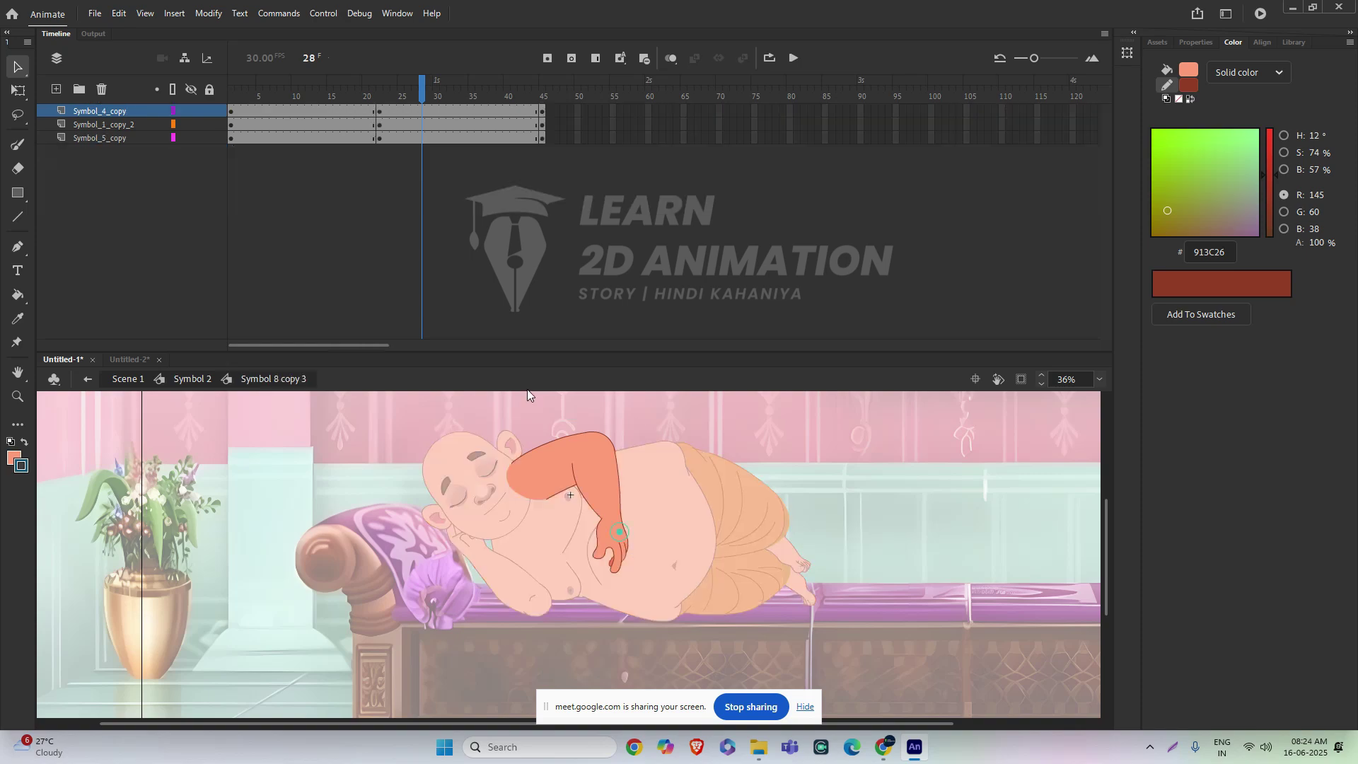
pyautogui.moveTo(415, 102); pyautogui.dragTo(376, 102)
pyautogui.click(376, 88)
pyautogui.click(659, 345)
pyautogui.click(594, 482)
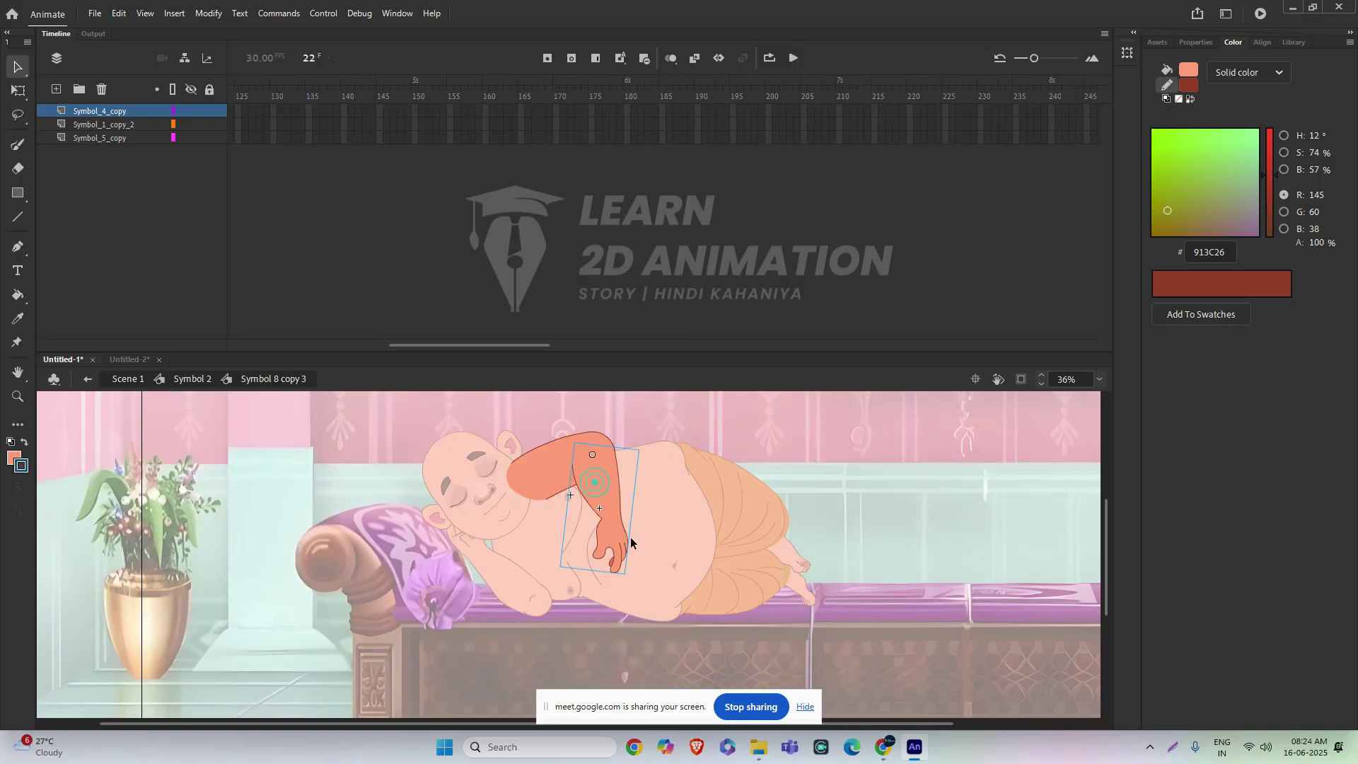
pyautogui.moveTo(520, 345); pyautogui.dragTo(303, 307)
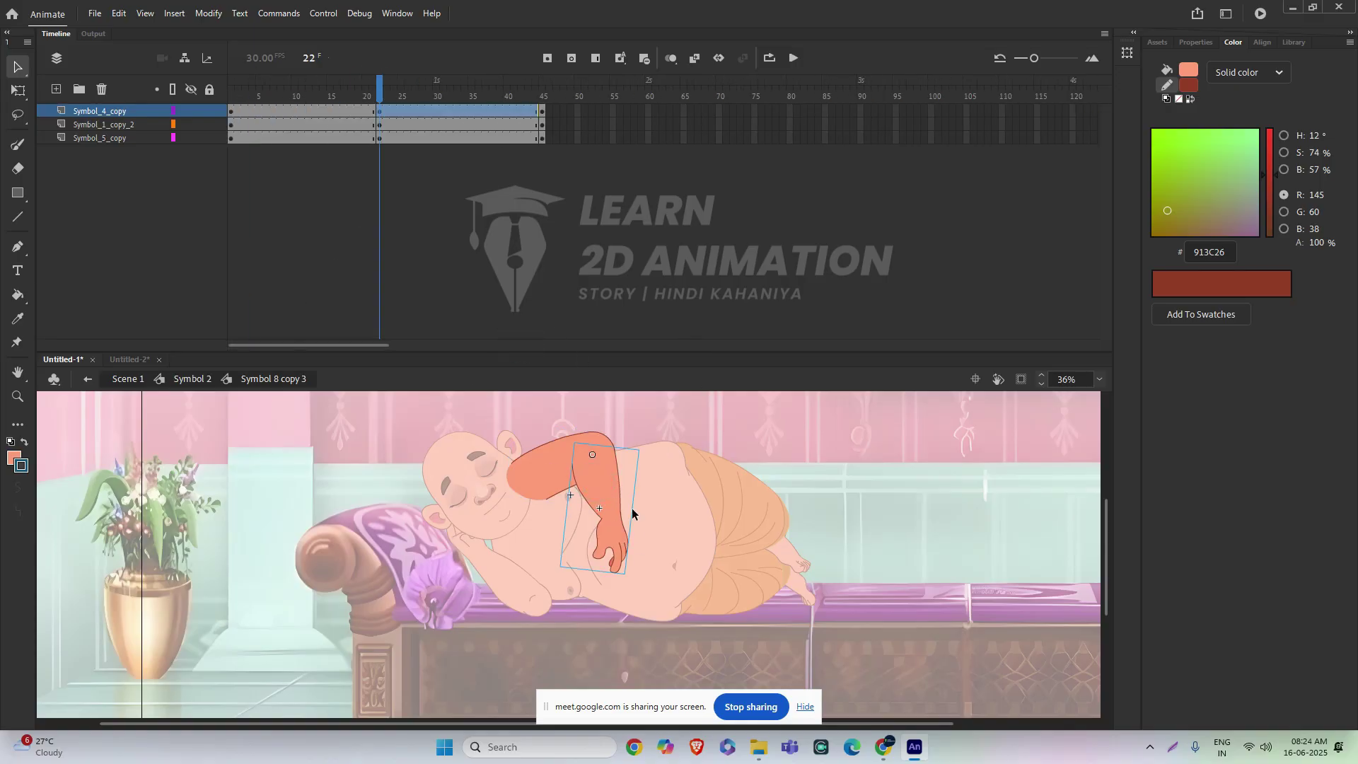
pyautogui.press('q')
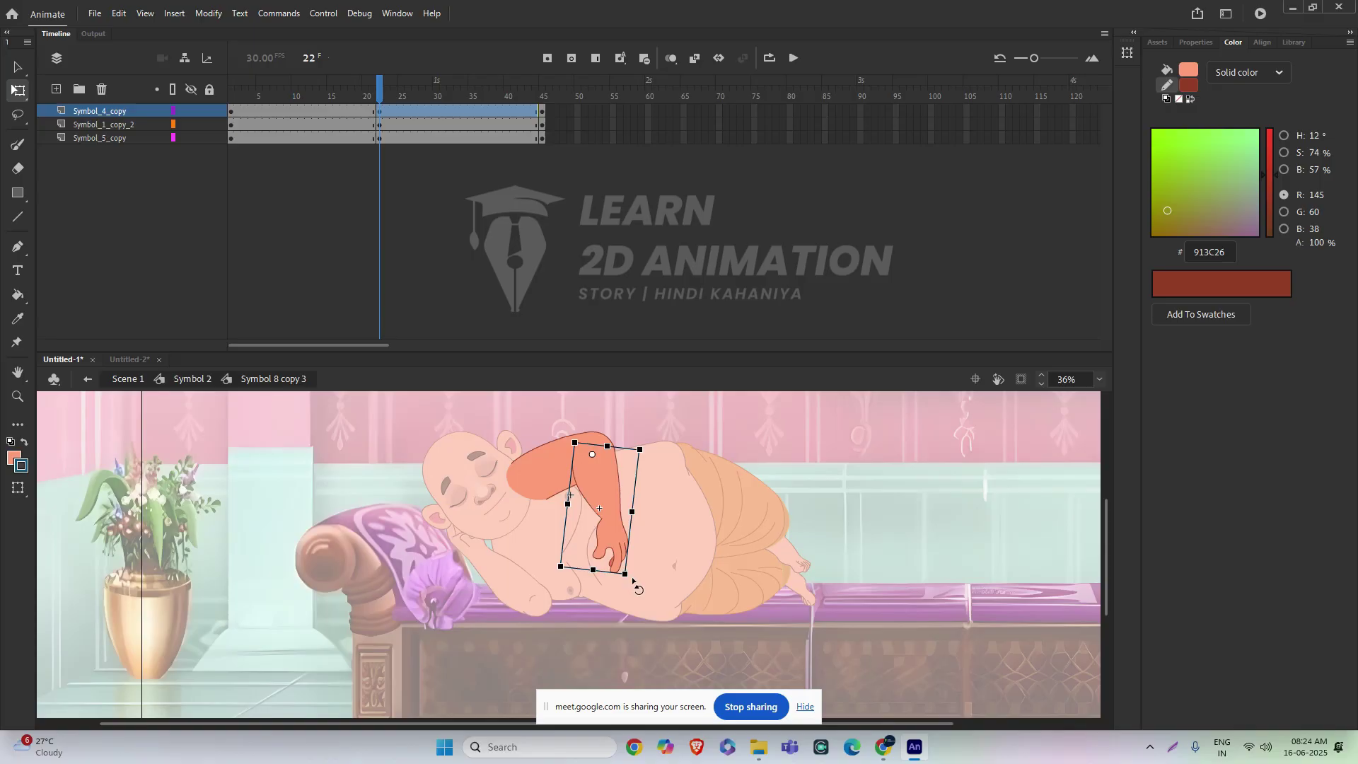
pyautogui.moveTo(630, 580); pyautogui.dragTo(613, 582)
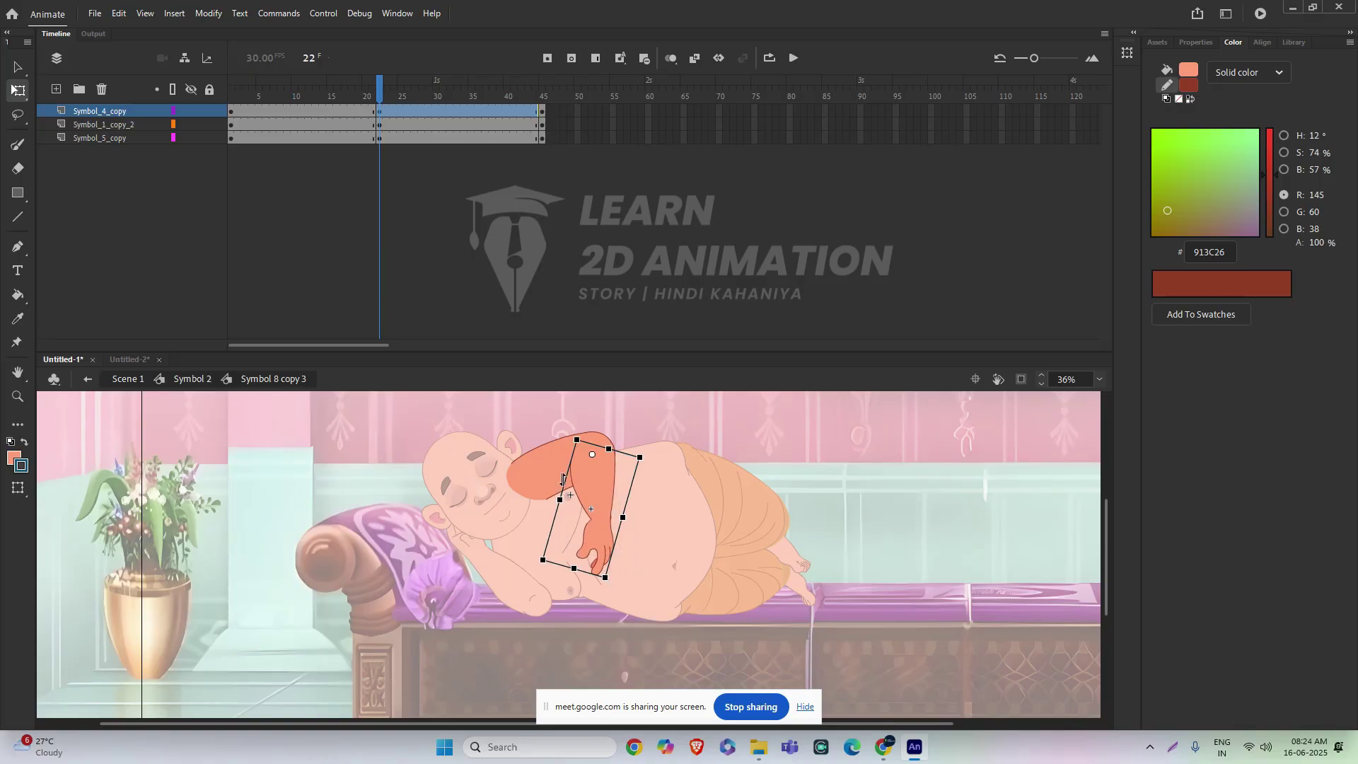
# - Select all the arm parts on frame 22, move their pivot to the underside of the upper arm, and rotate them slightly counterclockwise
pyautogui.scroll(3, 569, 488)
pyautogui.moveTo(571, 443); pyautogui.dragTo(570, 495)
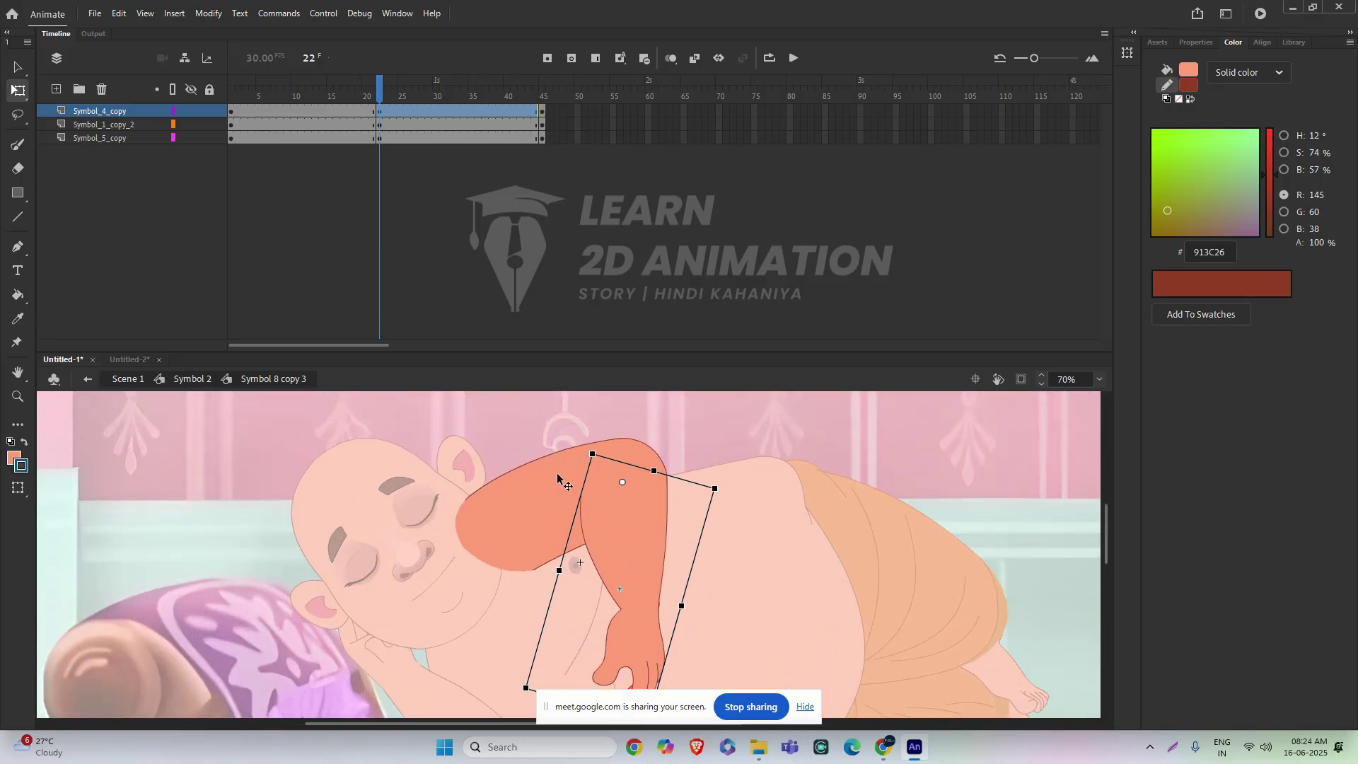
pyautogui.click(553, 472)
pyautogui.click(582, 568)
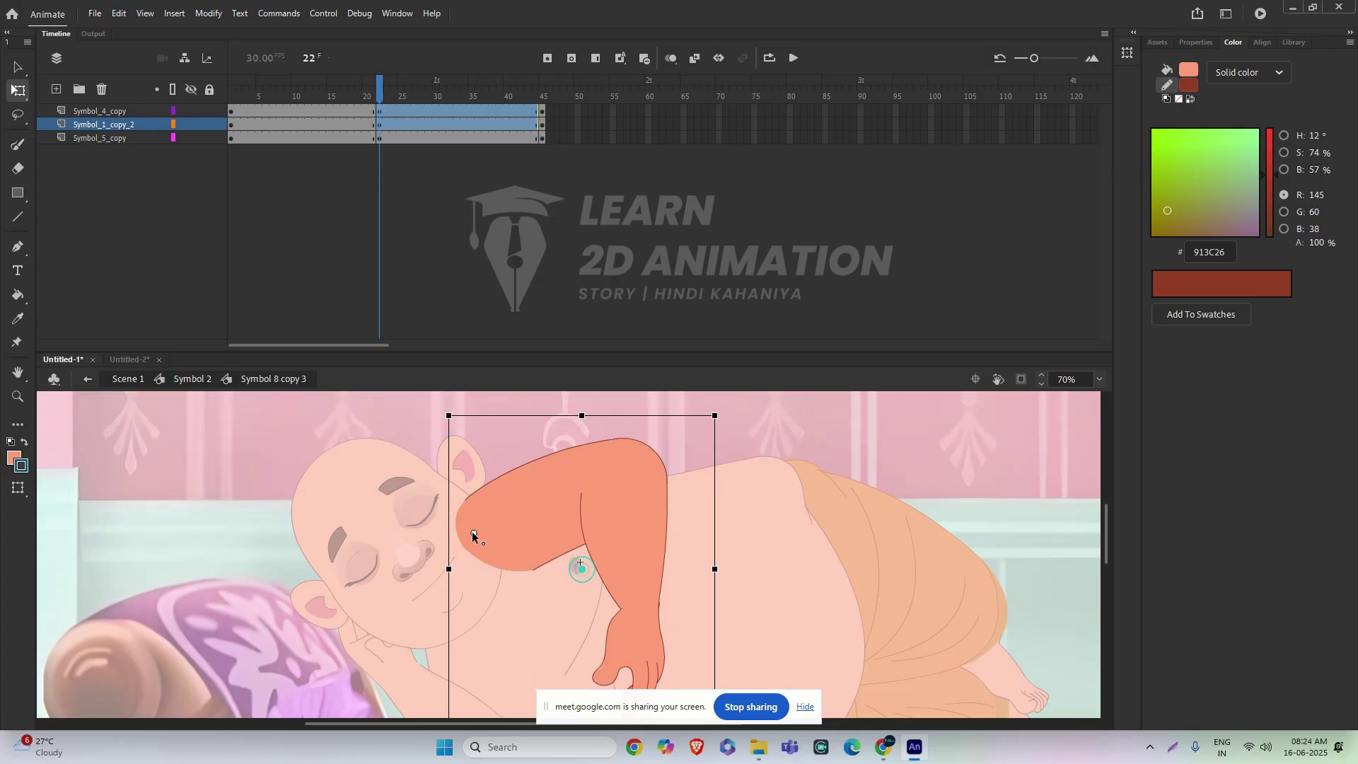
pyautogui.moveTo(525, 574); pyautogui.dragTo(533, 568)
pyautogui.click(719, 420)
pyautogui.click(679, 461)
pyautogui.click(654, 461)
pyautogui.moveTo(580, 569); pyautogui.dragTo(534, 568)
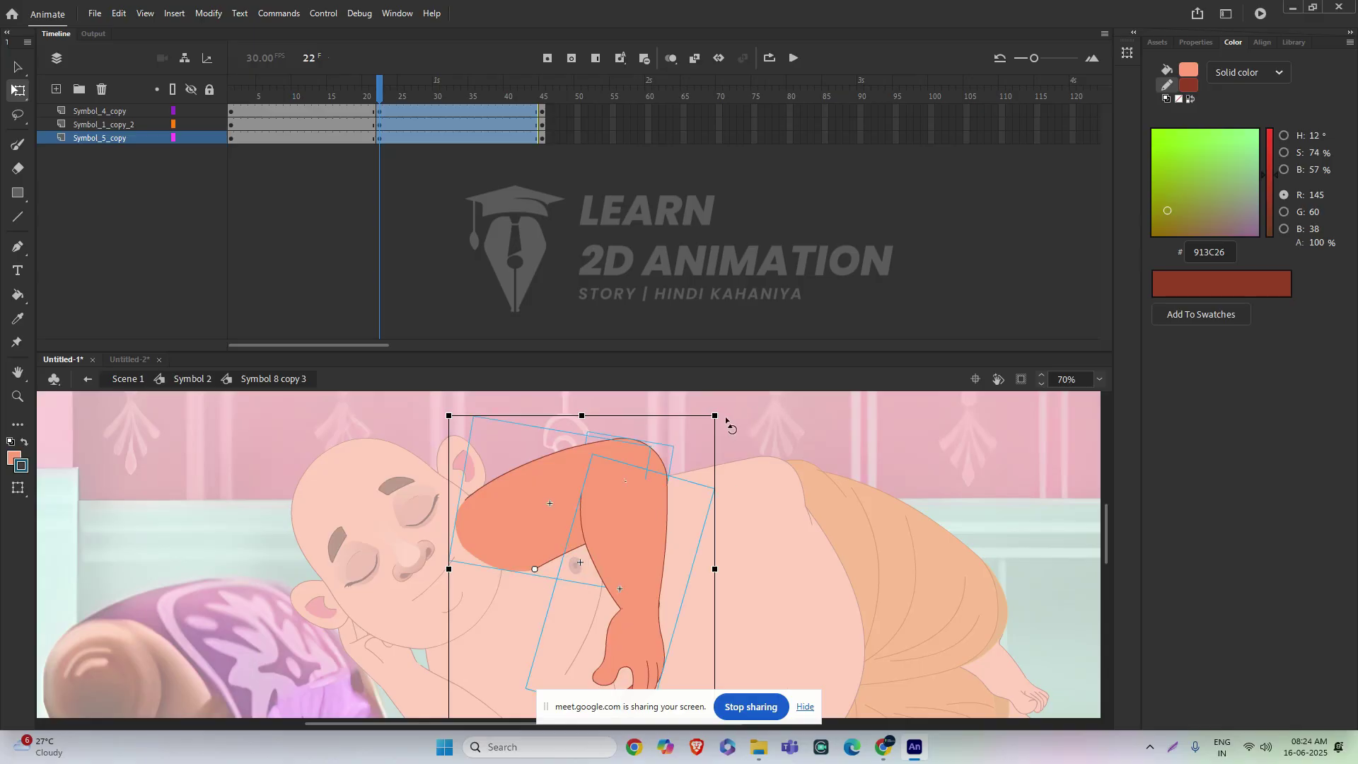
pyautogui.moveTo(723, 422); pyautogui.dragTo(724, 409)
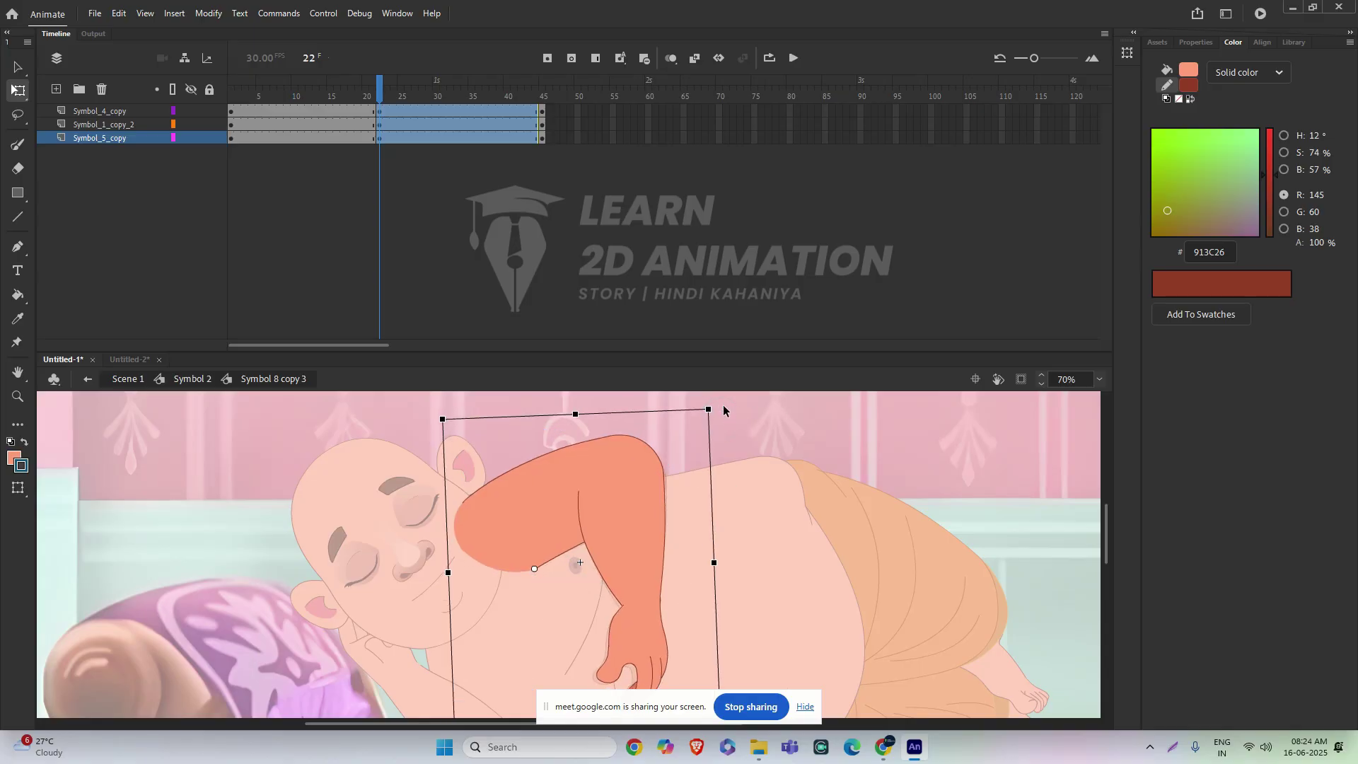
# - Rotate the forearm a little further clockwise on frame 22 so the hand shifts toward the chest
pyautogui.scroll(-2, 728, 521)
pyautogui.scroll(-1, 778, 495)
pyautogui.click(680, 553)
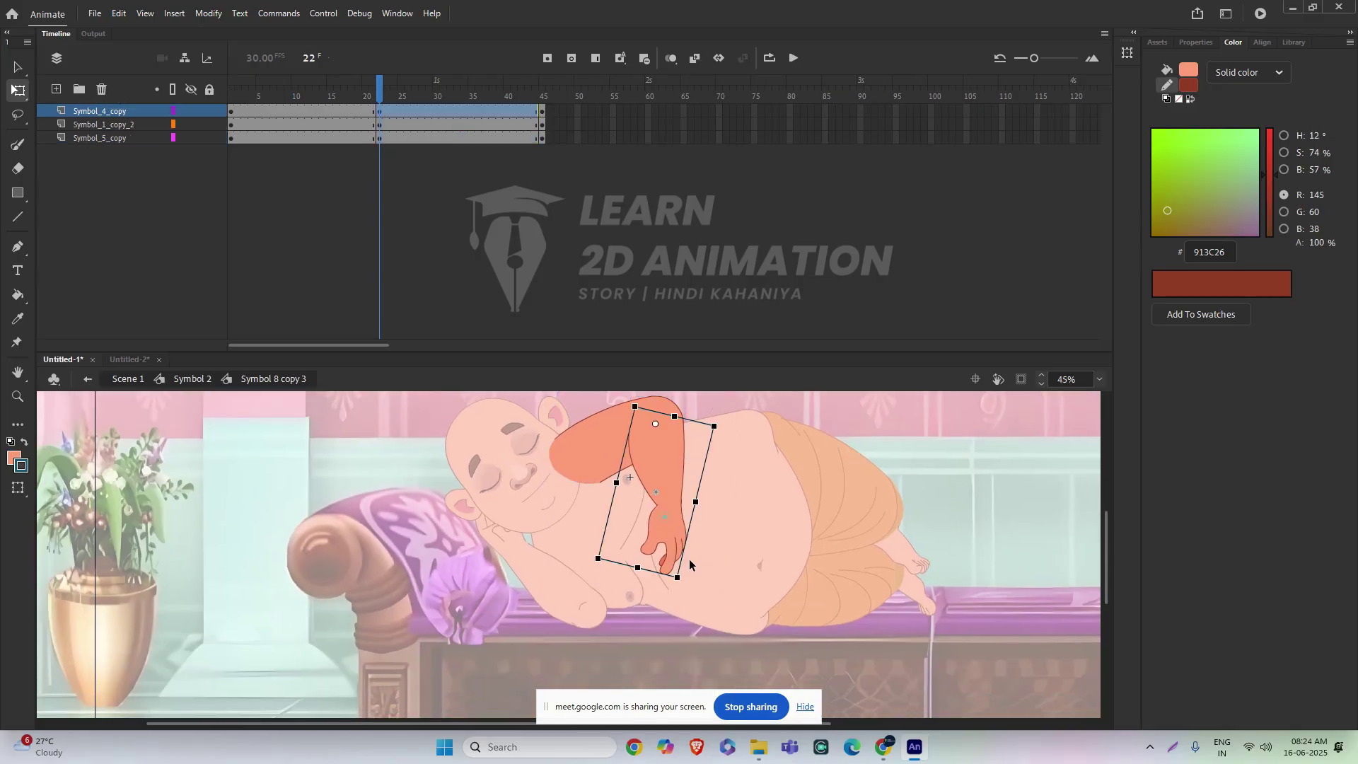
pyautogui.moveTo(684, 582); pyautogui.dragTo(667, 573)
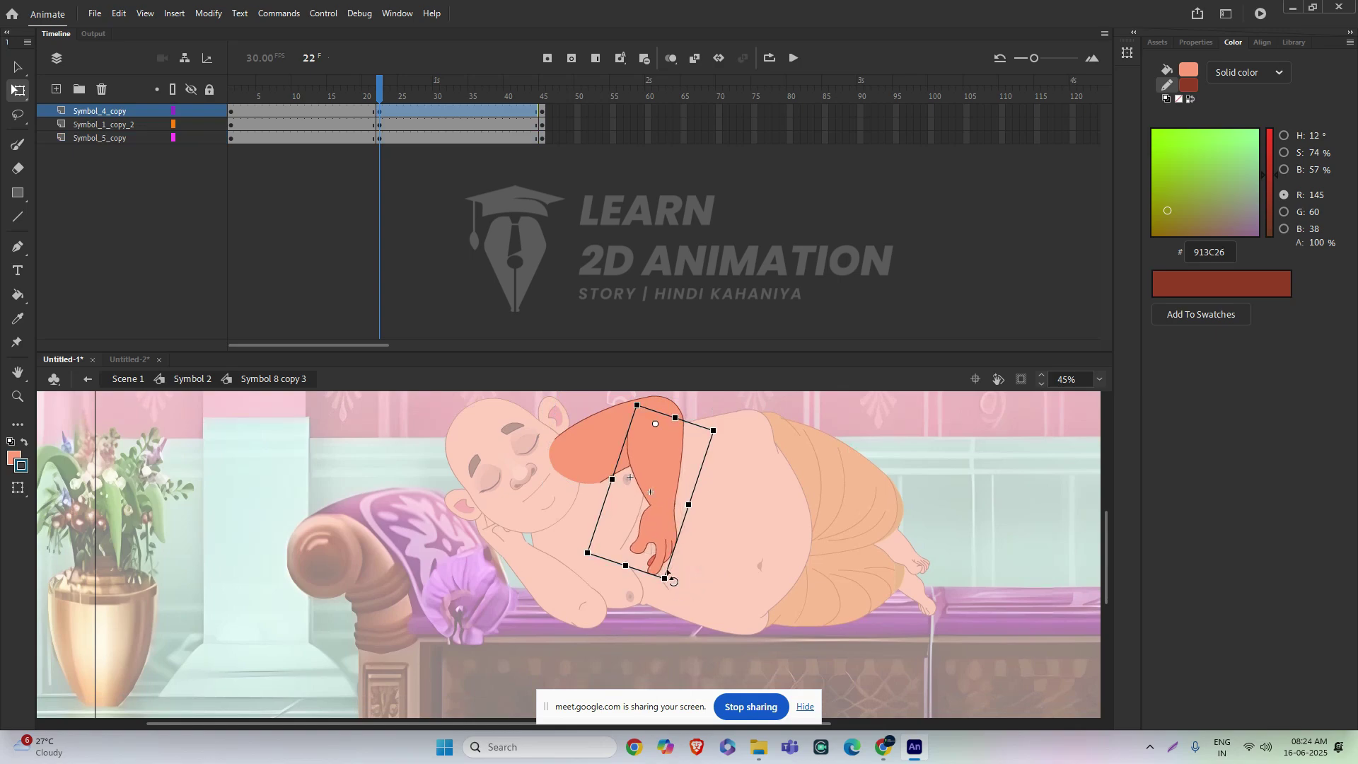
# - Apply classic tweens between the keyframes on all three arm layers and preview the motion in the arm symbol and Symbol 2
pyautogui.moveTo(363, 108); pyautogui.dragTo(408, 139)
pyautogui.rightClick(396, 106)
pyautogui.click(412, 118)
pyautogui.moveTo(370, 92); pyautogui.dragTo(354, 120)
pyautogui.press('Return')
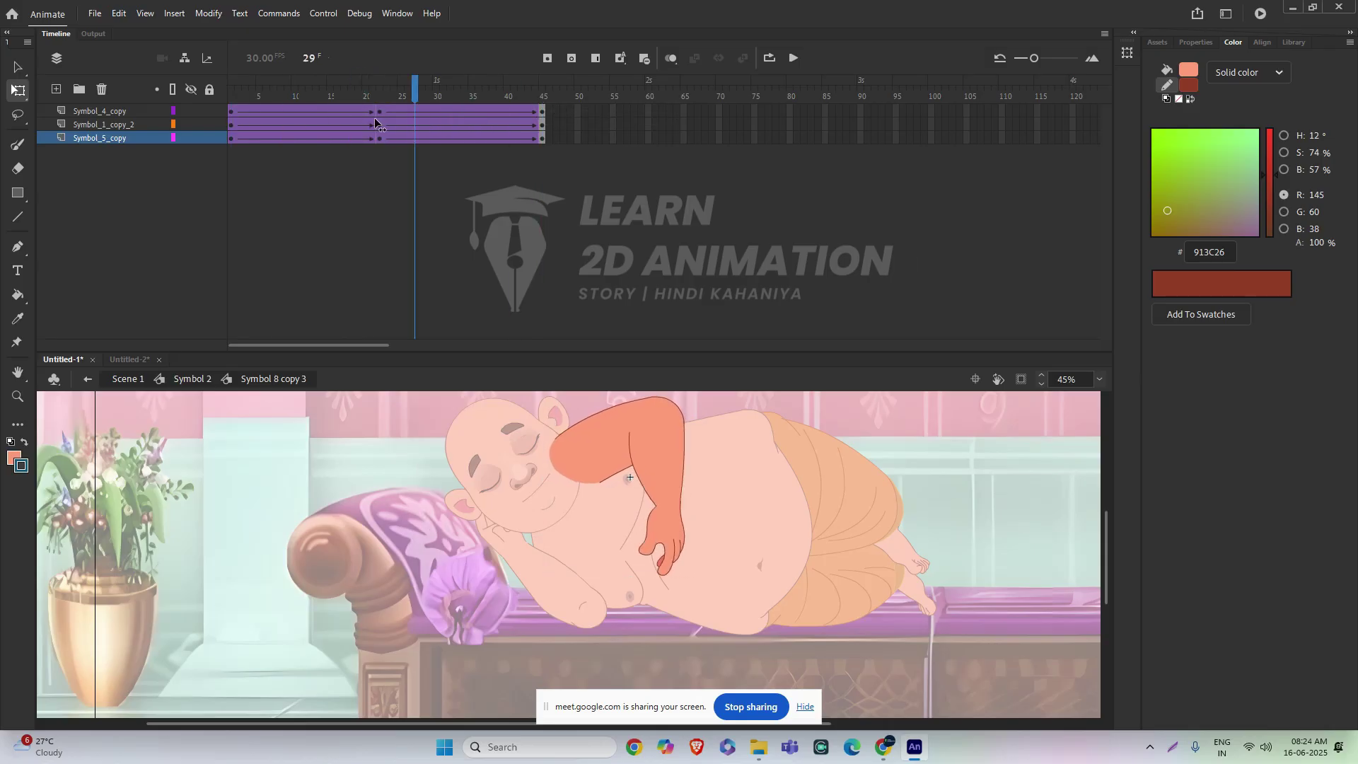
pyautogui.doubleClick(930, 463)
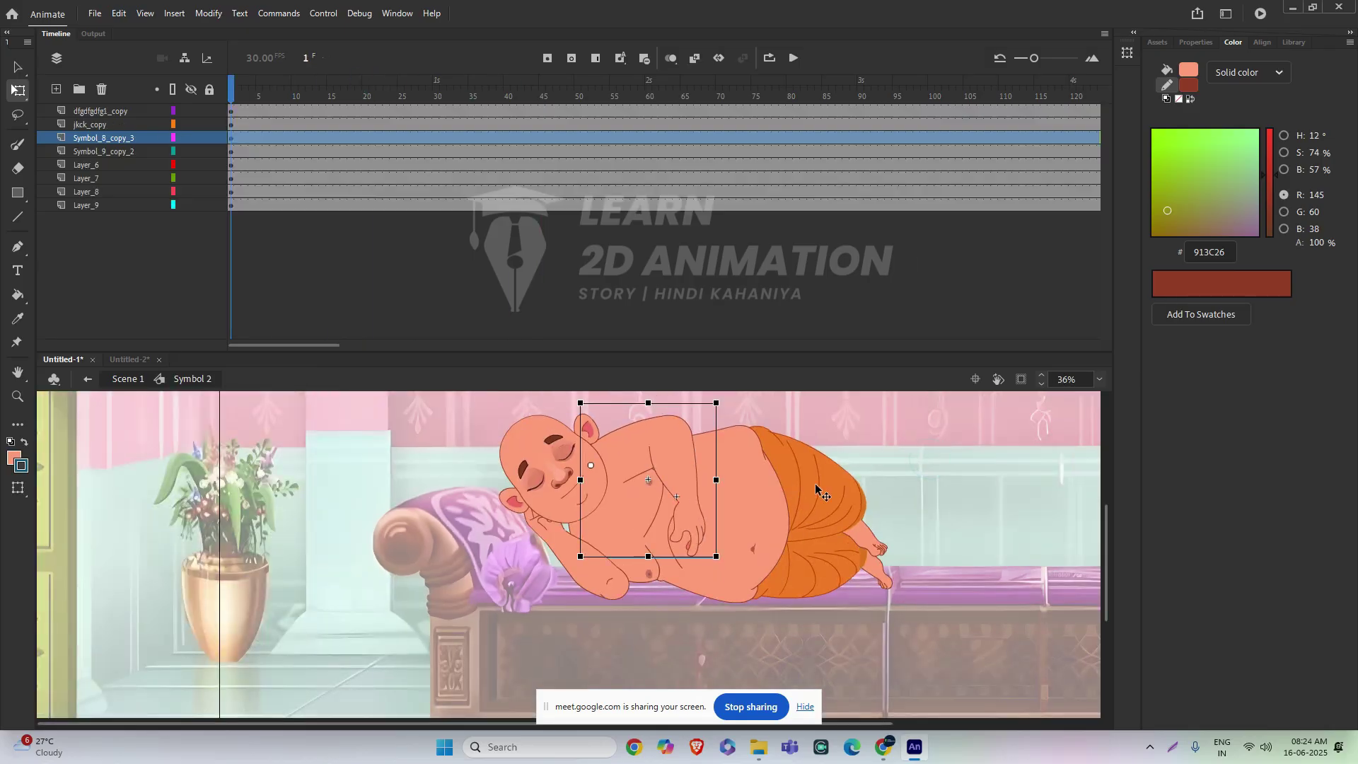
pyautogui.moveTo(233, 90); pyautogui.dragTo(274, 93)
# - Rotate the forearm slightly counterclockwise on frame 22 of the arm symbol and scrub the result in Symbol 2
pyautogui.doubleClick(683, 482)
pyautogui.click(676, 469)
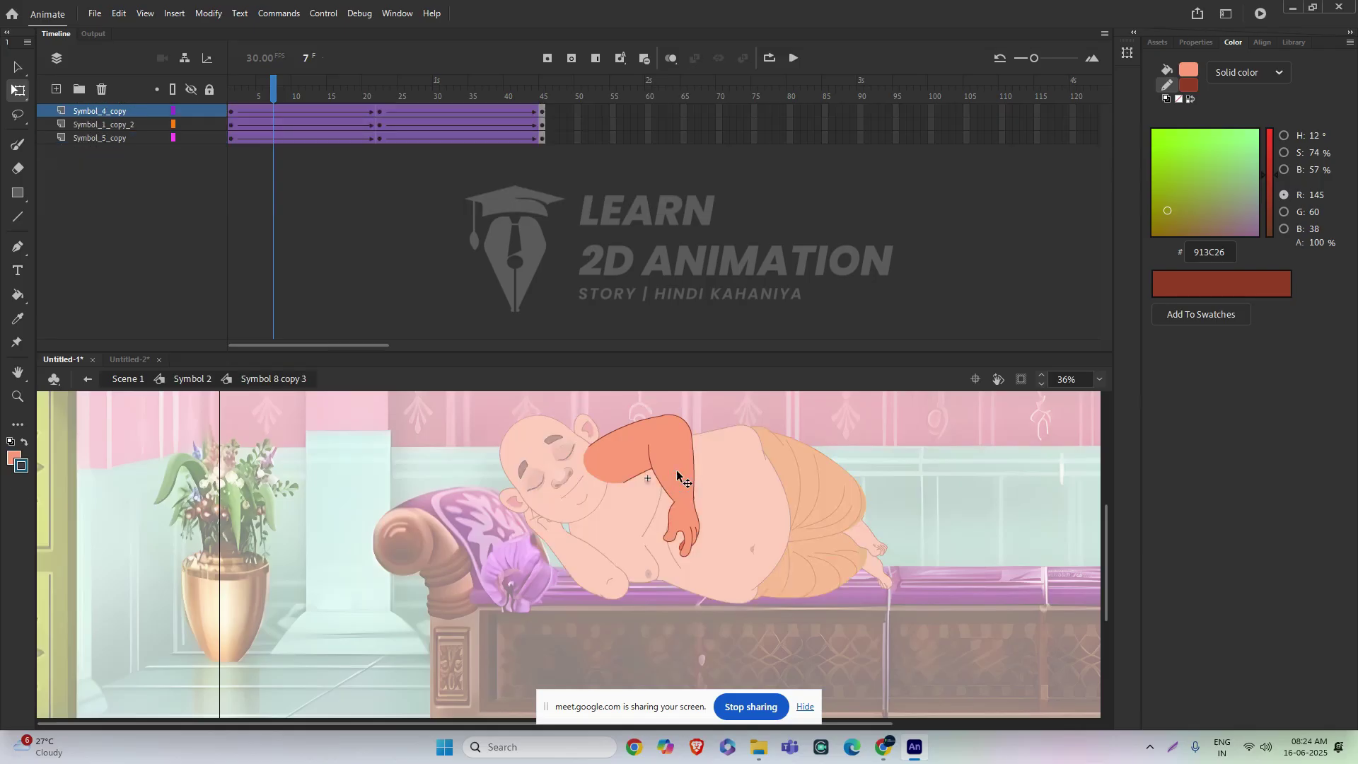
pyautogui.click(382, 92)
pyautogui.scroll(3, 710, 521)
pyautogui.click(640, 520)
pyautogui.moveTo(652, 606); pyautogui.dragTo(671, 607)
pyautogui.scroll(-4, 713, 589)
pyautogui.doubleClick(933, 498)
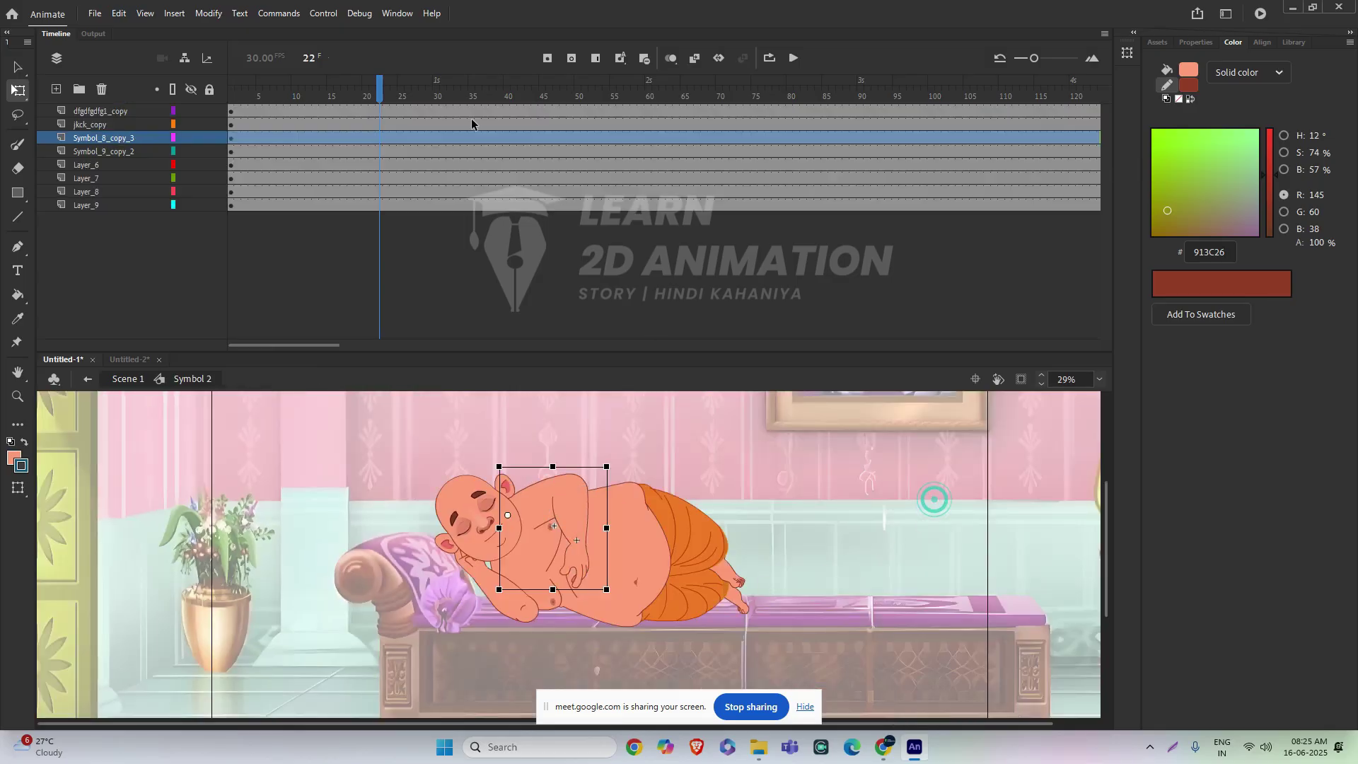
pyautogui.moveTo(385, 124); pyautogui.dragTo(414, 148)
# - Nudge the forearm's frame 22 rotation a bit more toward the belly, and scrub Symbol 2 back to frame 1
pyautogui.doubleClick(568, 519)
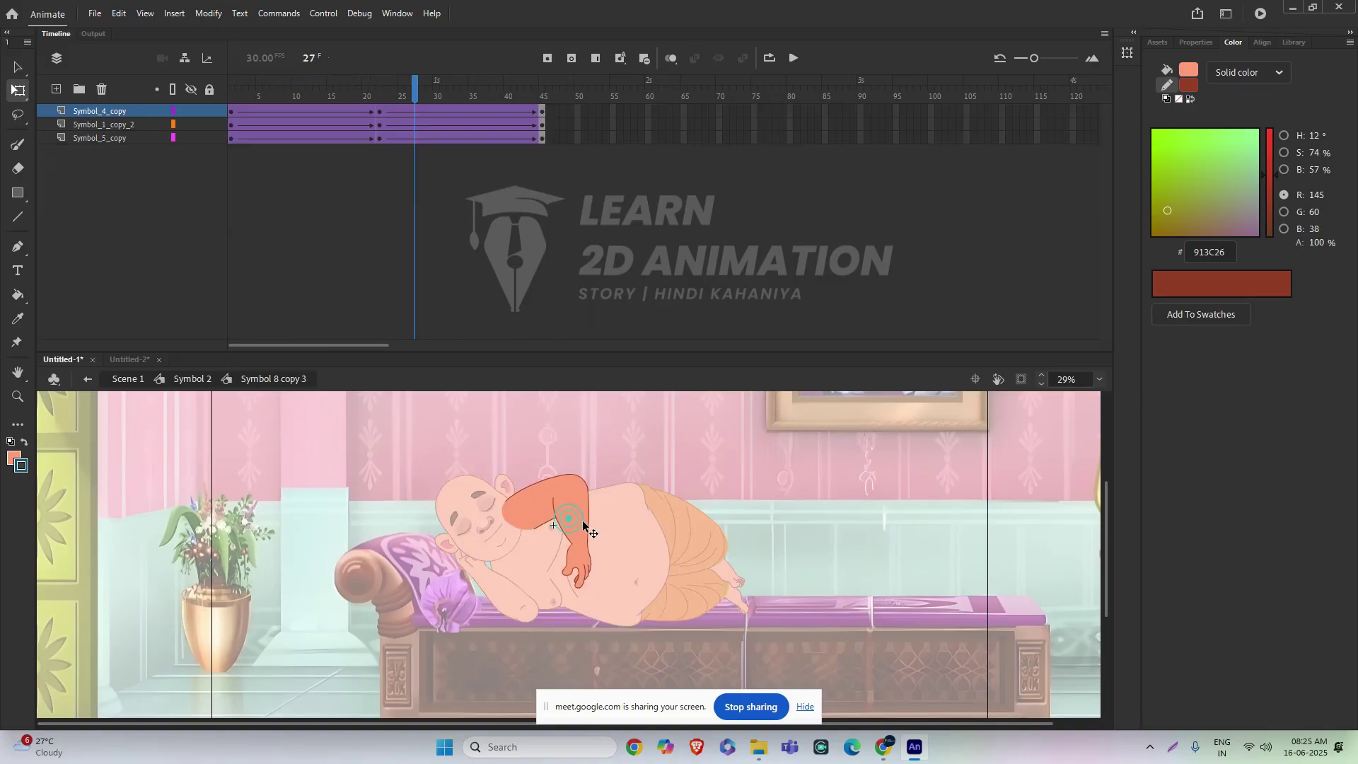
pyautogui.moveTo(409, 86); pyautogui.dragTo(379, 87)
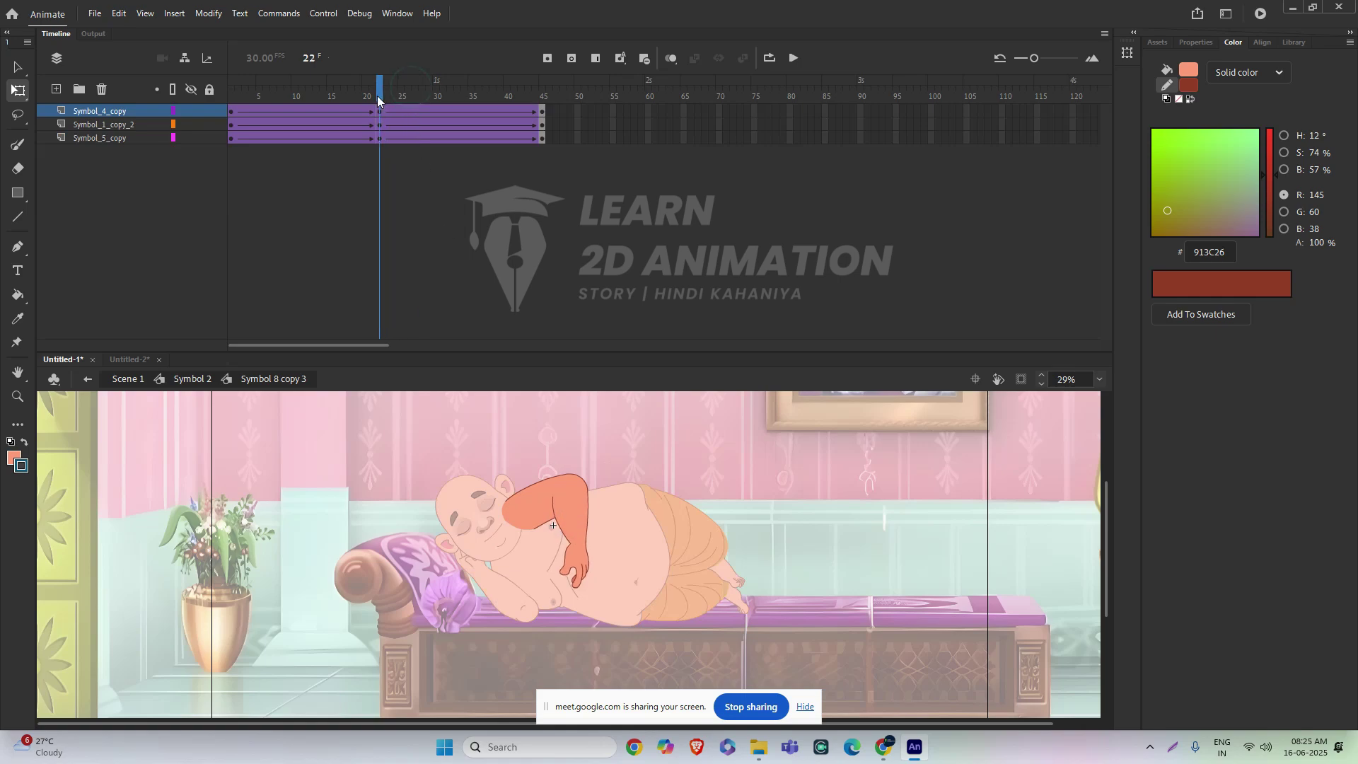
pyautogui.scroll(4, 574, 562)
pyautogui.click(566, 563)
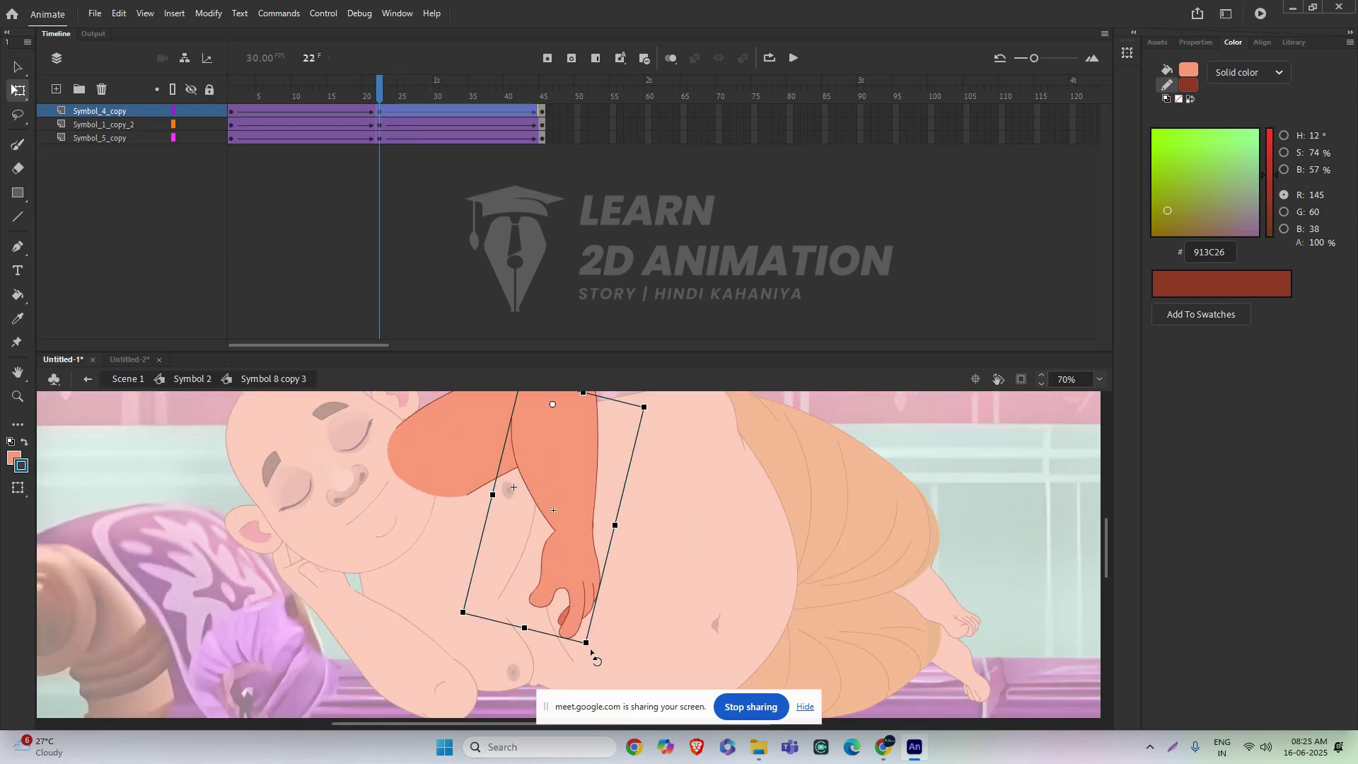
pyautogui.moveTo(594, 645); pyautogui.dragTo(601, 652)
pyautogui.click(939, 545)
pyautogui.scroll(-4, 877, 520)
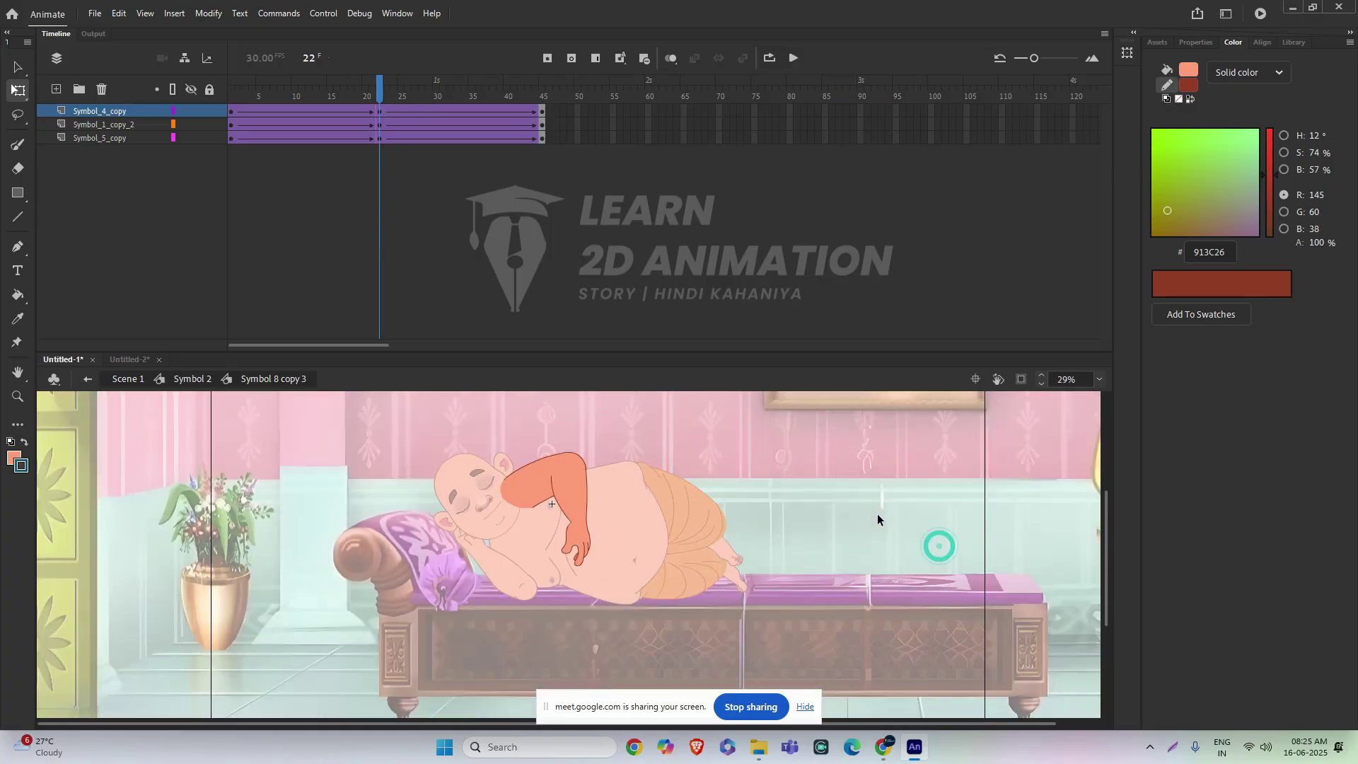
pyautogui.doubleClick(898, 507)
pyautogui.moveTo(379, 94); pyautogui.dragTo(222, 156)
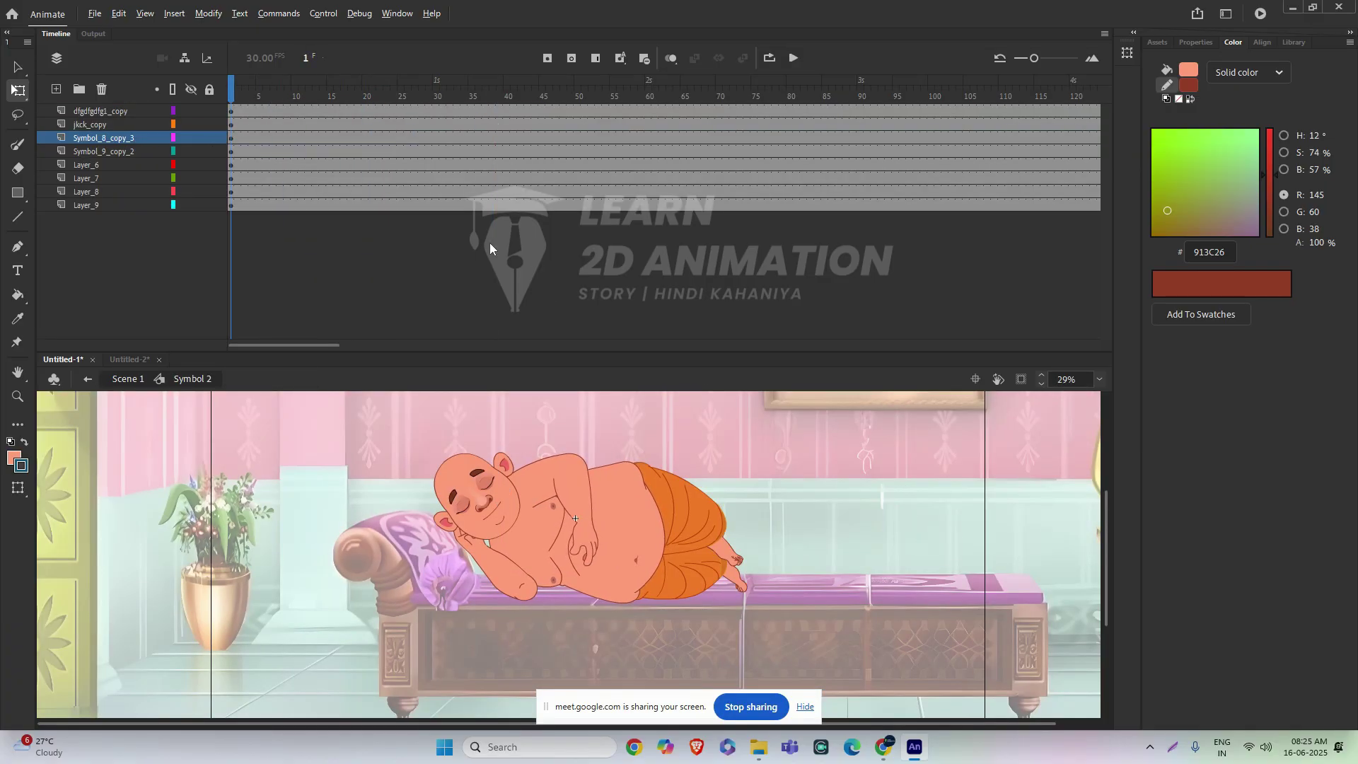
# - Admit the person waiting in Google Meet, return to Animate, and scrub the Symbol 2 timeline
pyautogui.hotkey('alt', 'Tab')
pyautogui.click(1267, 382)
pyautogui.hotkey('alt', 'Tab')
pyautogui.moveTo(230, 92); pyautogui.dragTo(237, 150)
# - Look through the meeting's participant list in Google Meet and go back to Animate
pyautogui.hotkey('alt', 'Tab')
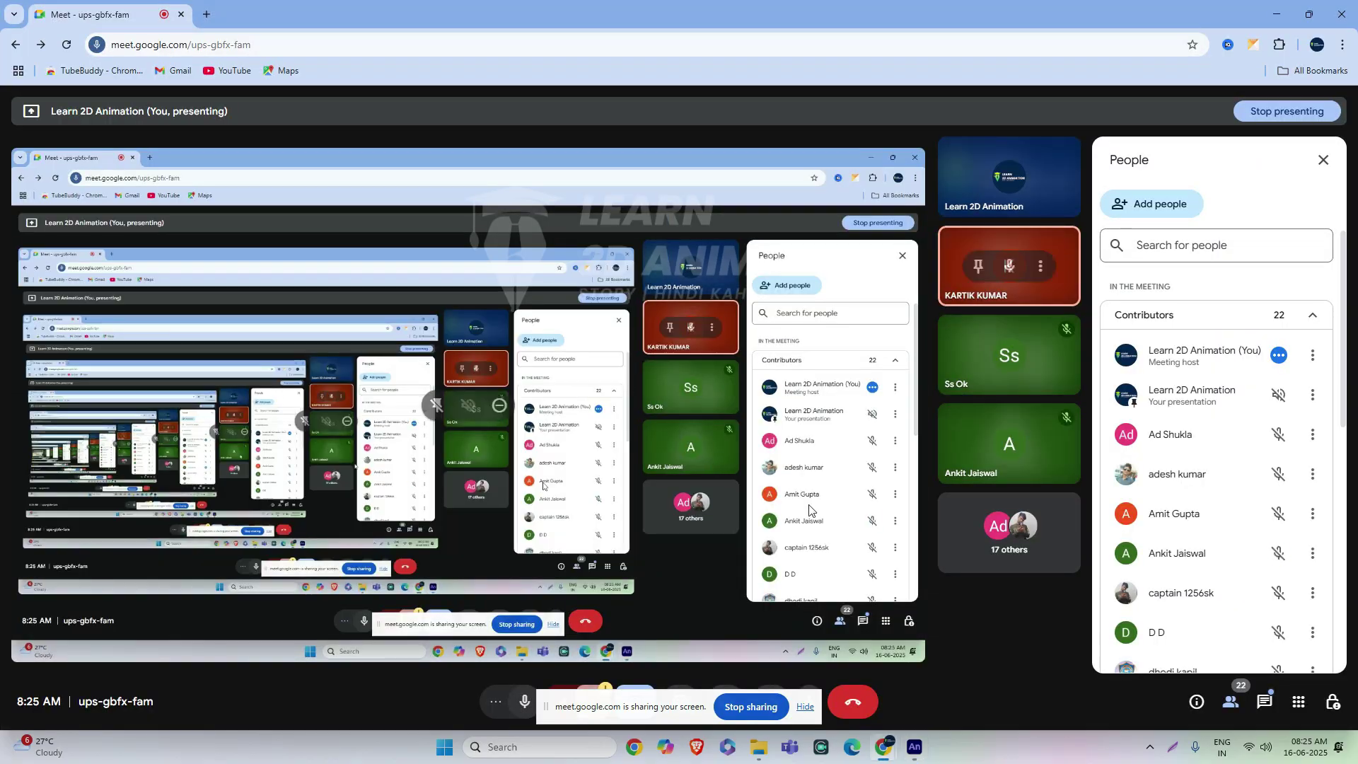
pyautogui.scroll(-7, 1245, 493)
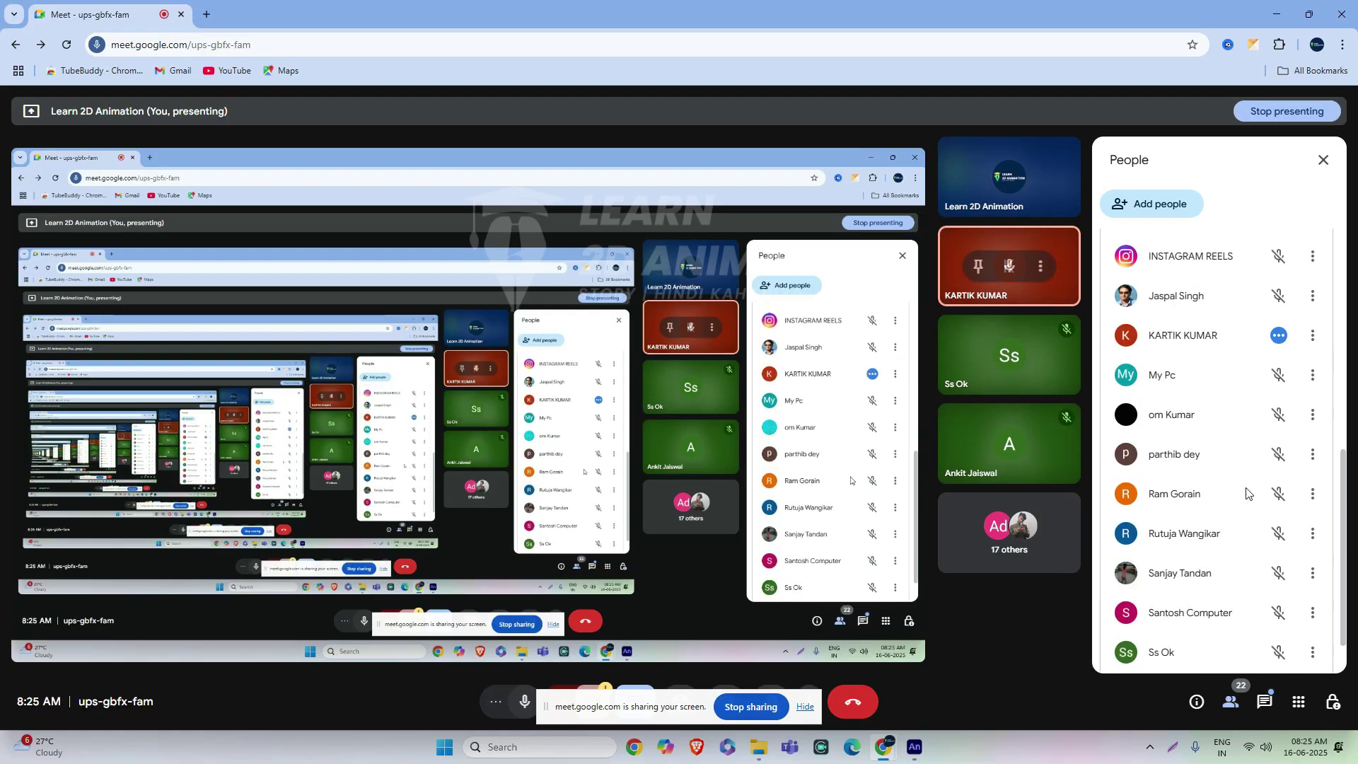
pyautogui.scroll(-1, 1246, 493)
pyautogui.scroll(6, 1265, 513)
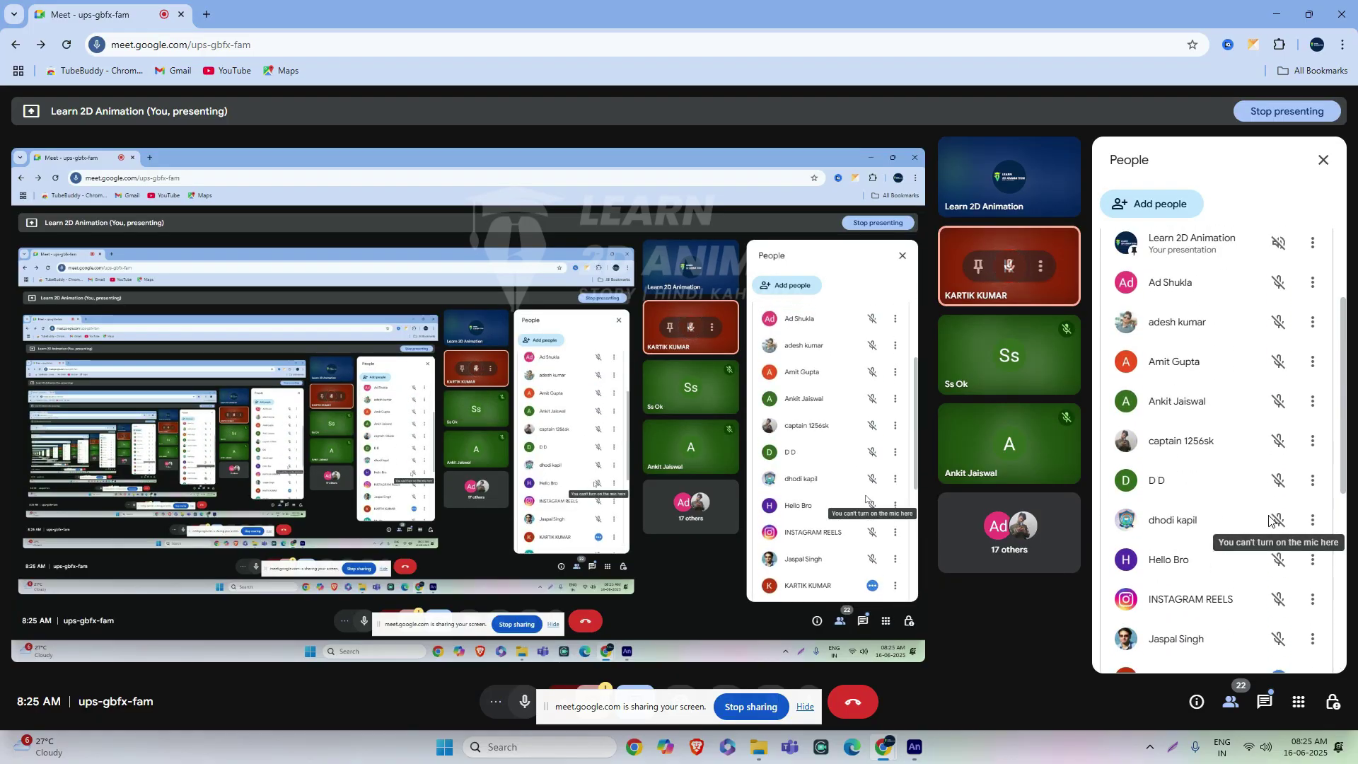
pyautogui.scroll(2, 1271, 520)
pyautogui.scroll(-6, 1271, 520)
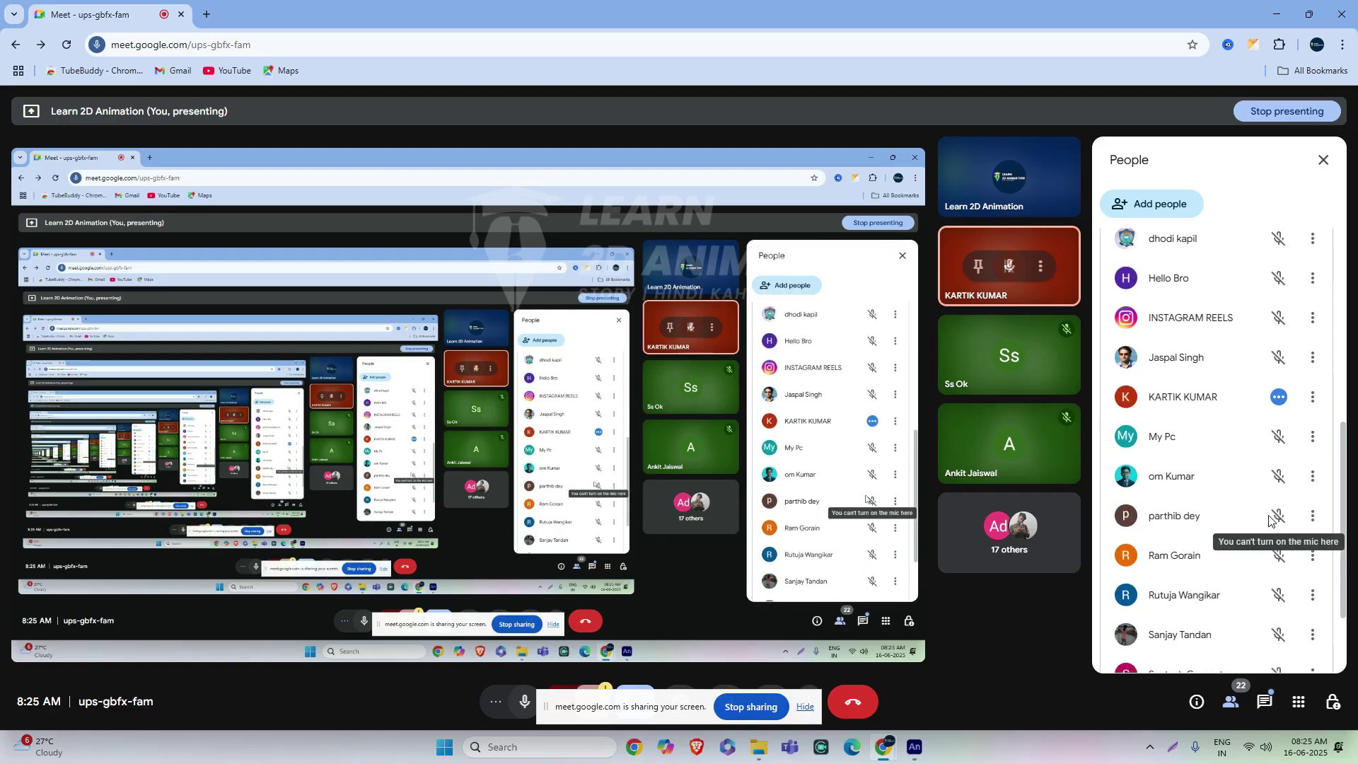
pyautogui.scroll(-2, 1271, 519)
pyautogui.hotkey('alt', 'Tab')
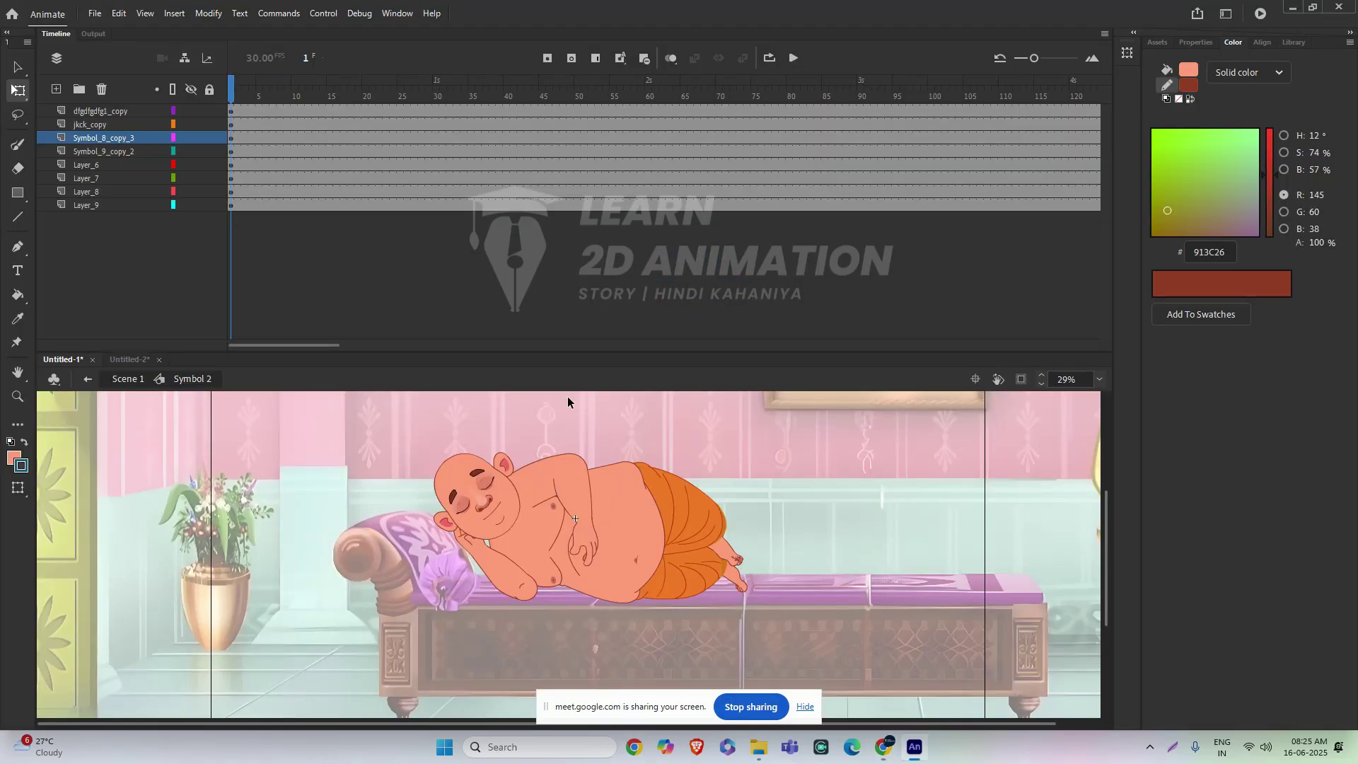
# - Open the head symbol from Symbol 2 and add keyframes on all of its layers at frames 45 and 22
pyautogui.moveTo(240, 102); pyautogui.dragTo(226, 139)
pyautogui.scroll(2, 483, 514)
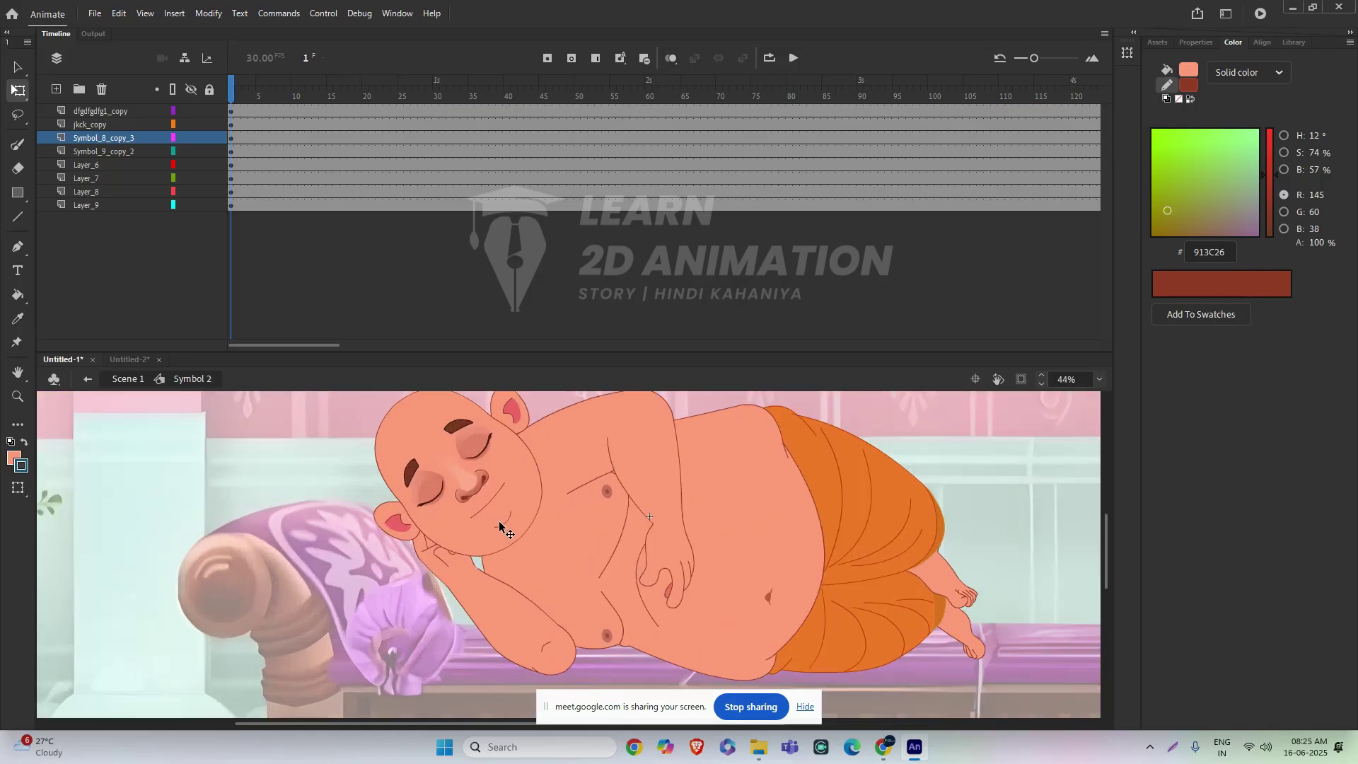
pyautogui.doubleClick(490, 505)
pyautogui.moveTo(501, 445); pyautogui.dragTo(504, 497)
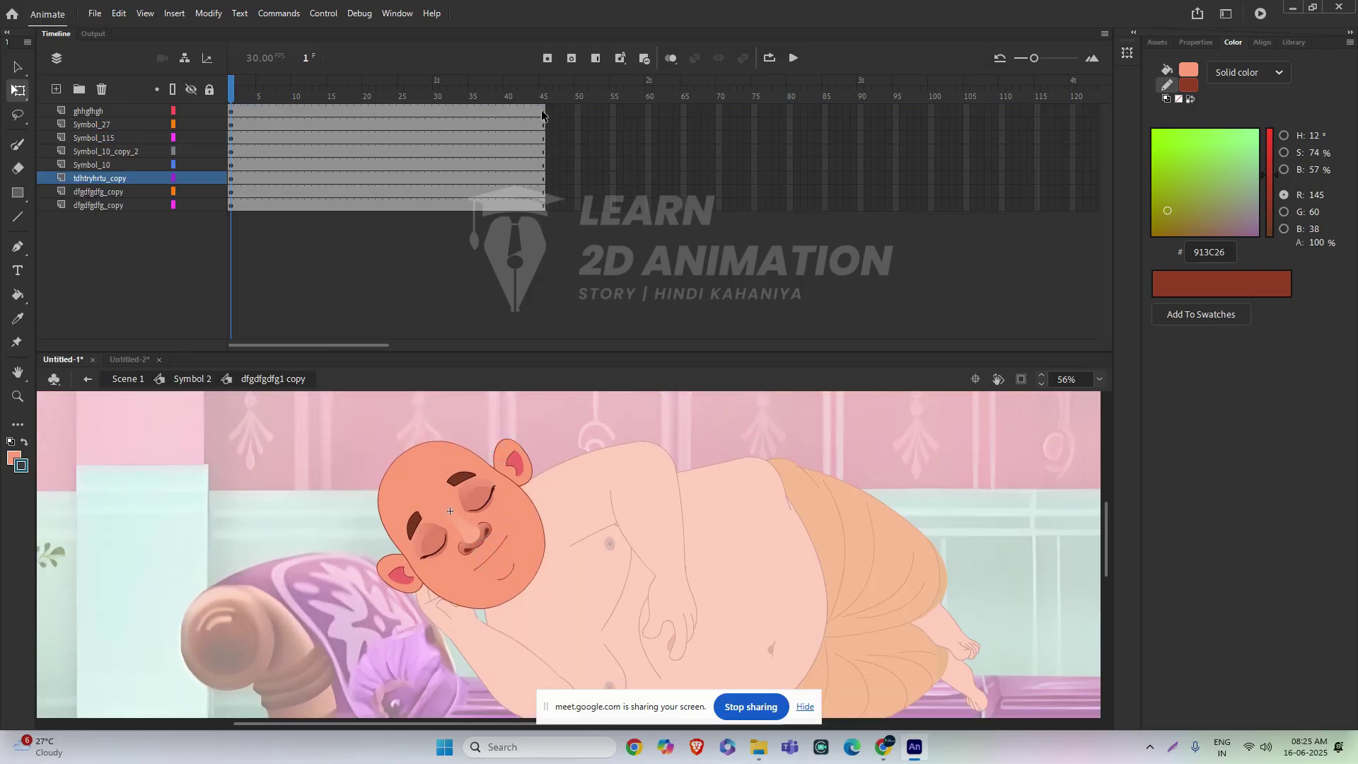
pyautogui.moveTo(542, 183); pyautogui.dragTo(543, 205)
pyautogui.press('F6')
pyautogui.click(377, 113)
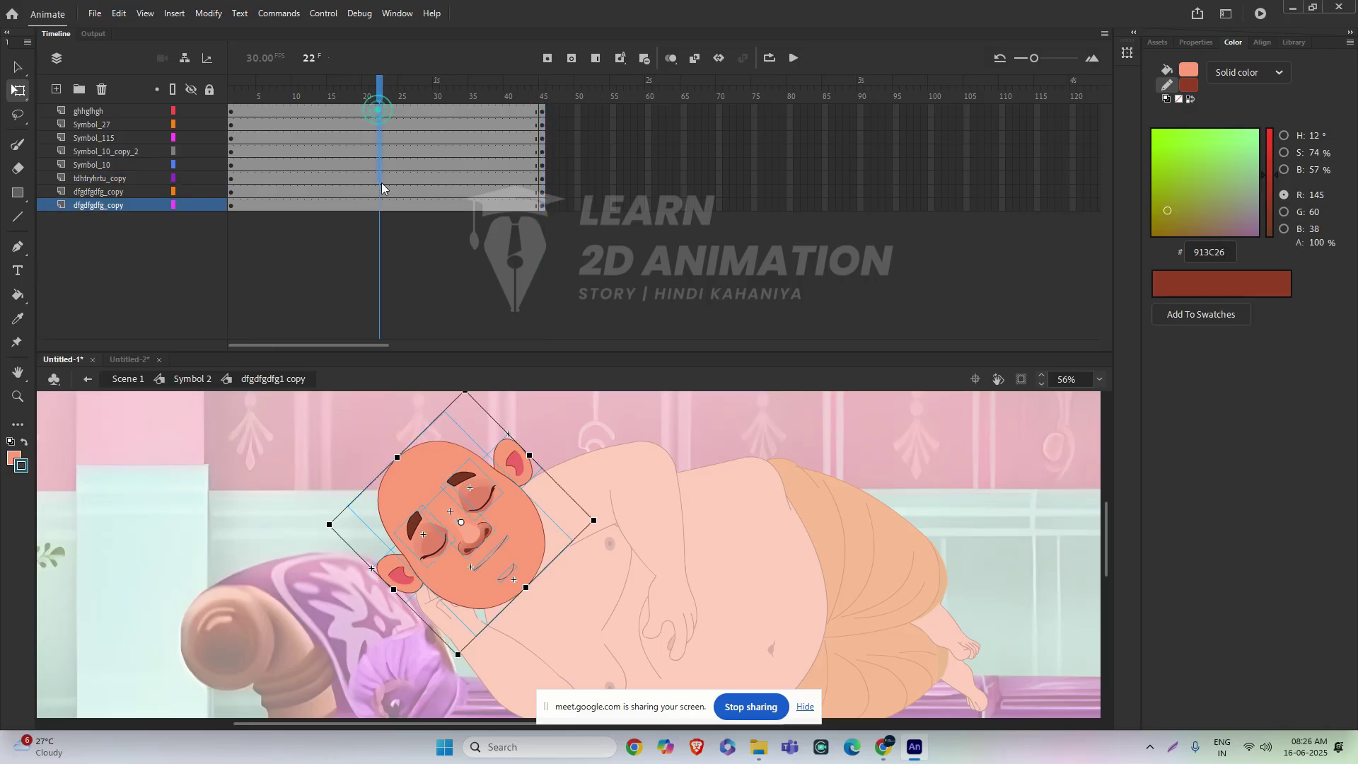
# - At frame 22 of the head symbol, shift both eyes, the nose, the mouth and the chin line slightly up toward the forehead
pyautogui.scroll(3, 620, 486)
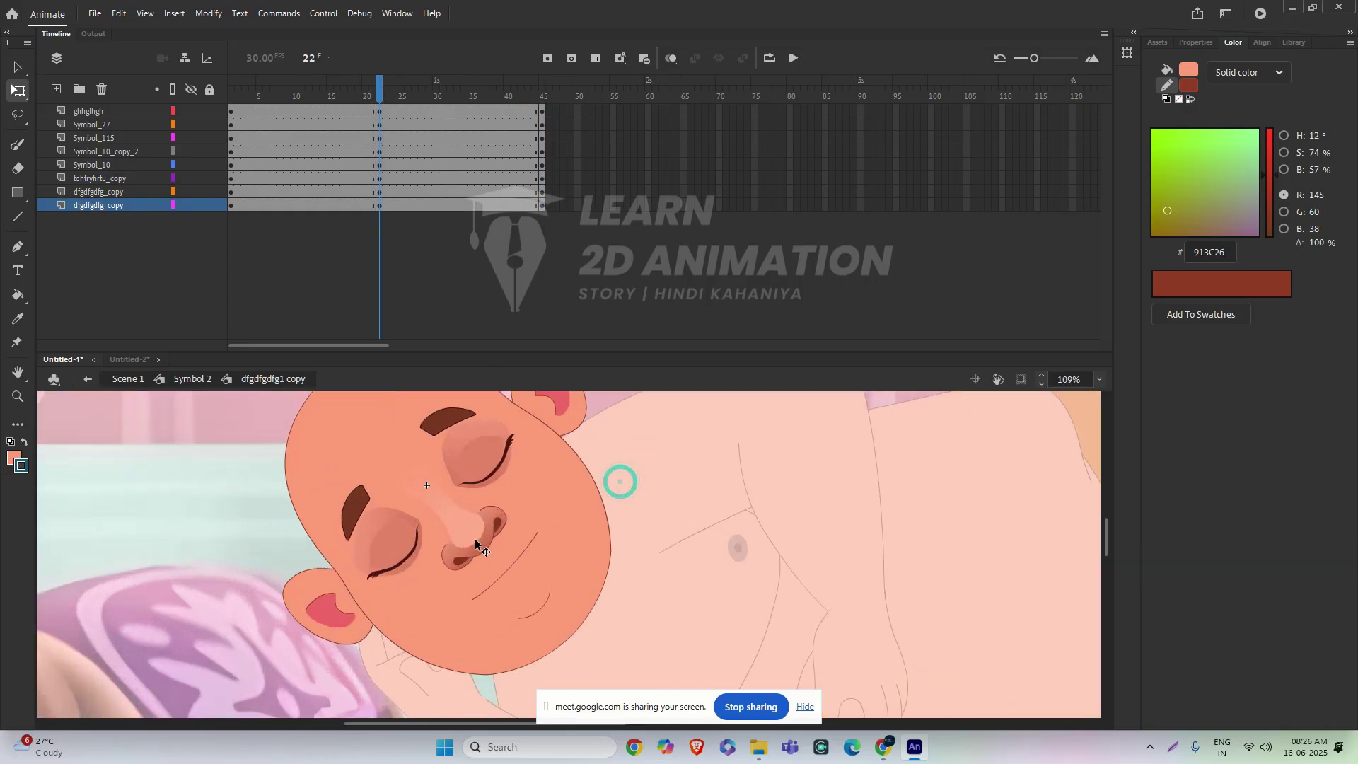
pyautogui.click(537, 577)
pyautogui.click(528, 495)
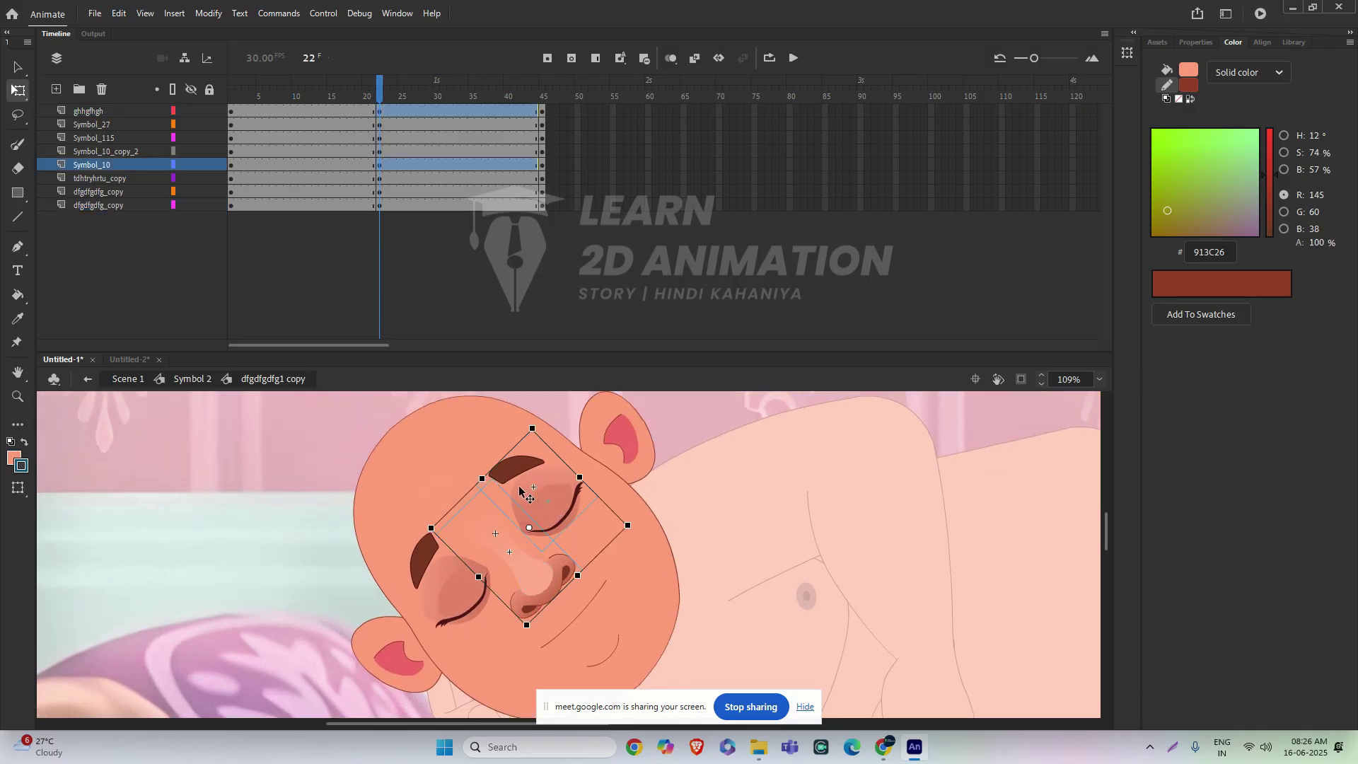
pyautogui.keyDown('shift'); pyautogui.click(465, 602); pyautogui.keyUp('shift')
pyautogui.keyDown('shift'); pyautogui.click(610, 641); pyautogui.keyUp('shift')
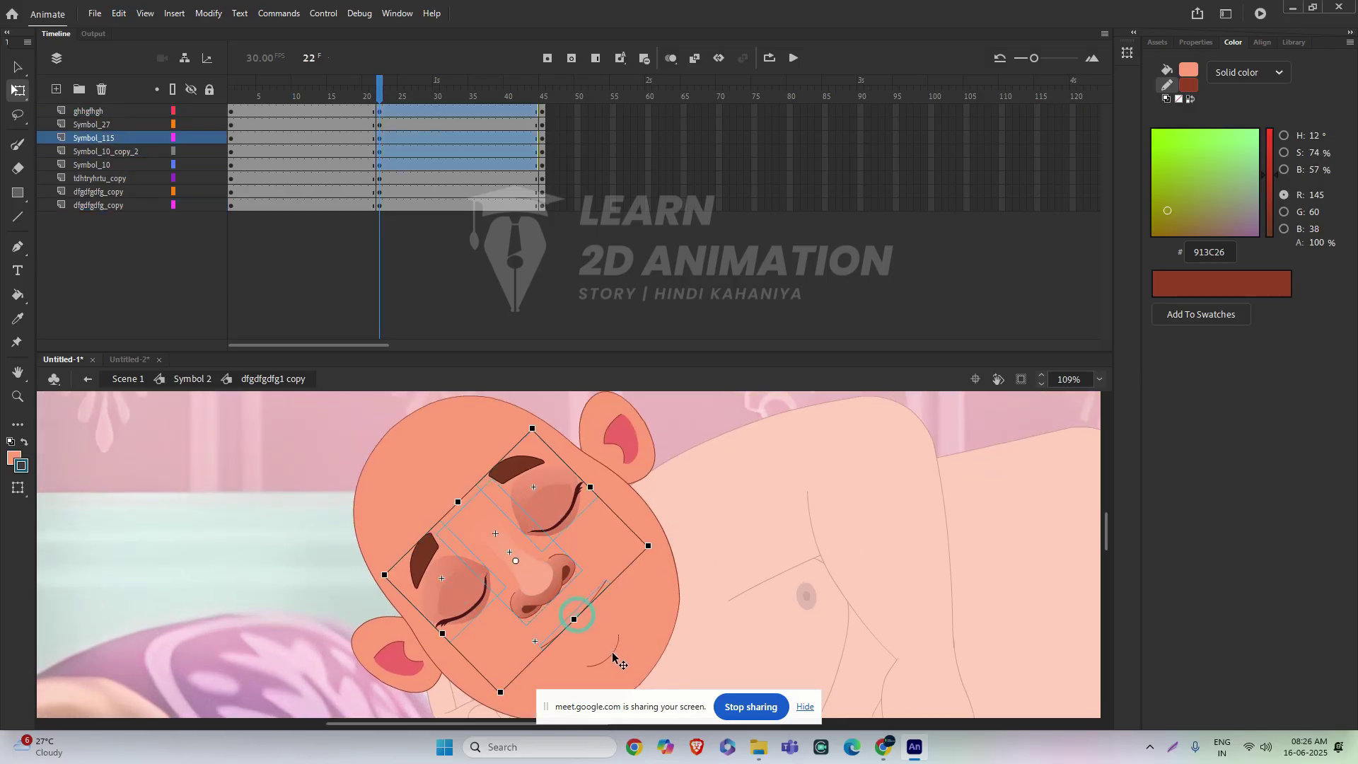
pyautogui.keyDown('shift'); pyautogui.click(586, 605); pyautogui.keyUp('shift')
pyautogui.moveTo(552, 588); pyautogui.dragTo(552, 559)
pyautogui.click(434, 227)
# - Create classic tweens on both frame spans of the mouth layer Symbol_115
pyautogui.click(569, 592)
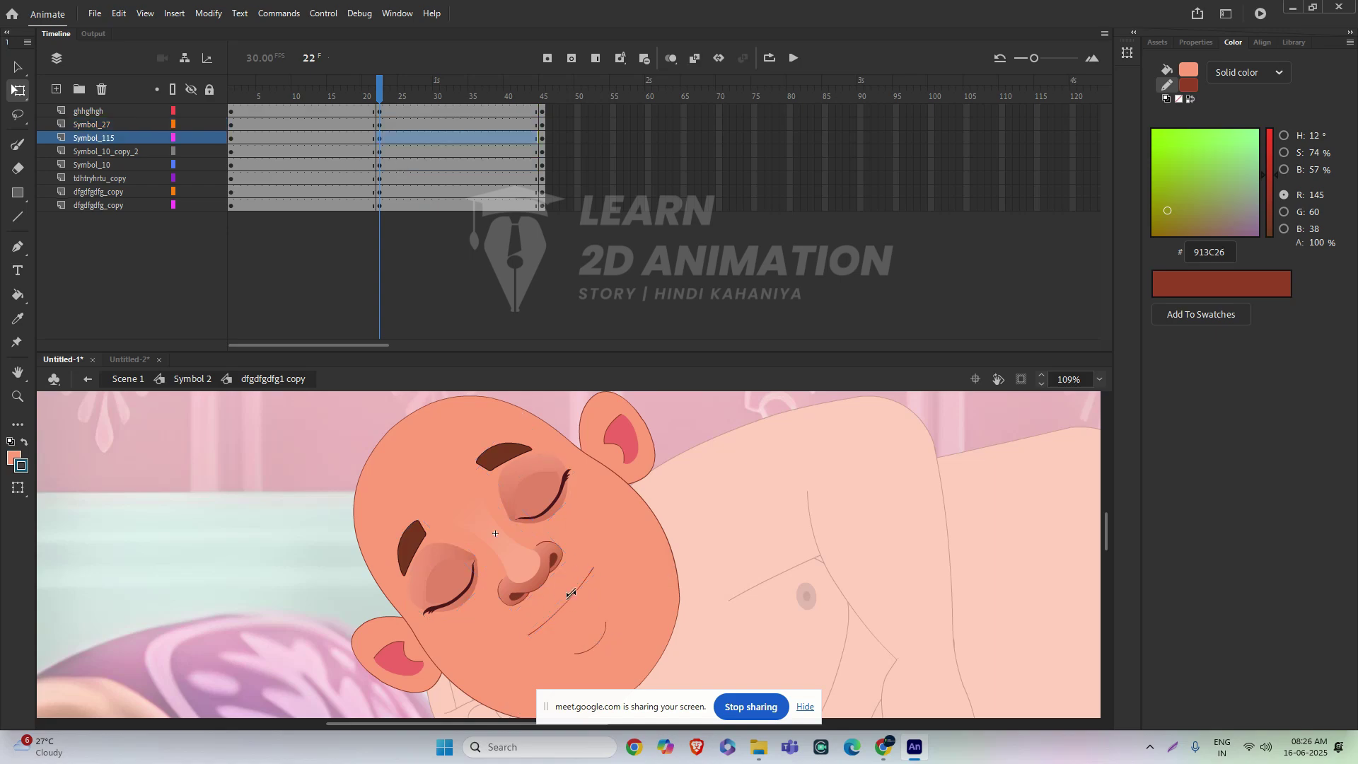
pyautogui.click(417, 130)
pyautogui.click(419, 136)
pyautogui.moveTo(360, 137); pyautogui.dragTo(420, 137)
pyautogui.rightClick(413, 136)
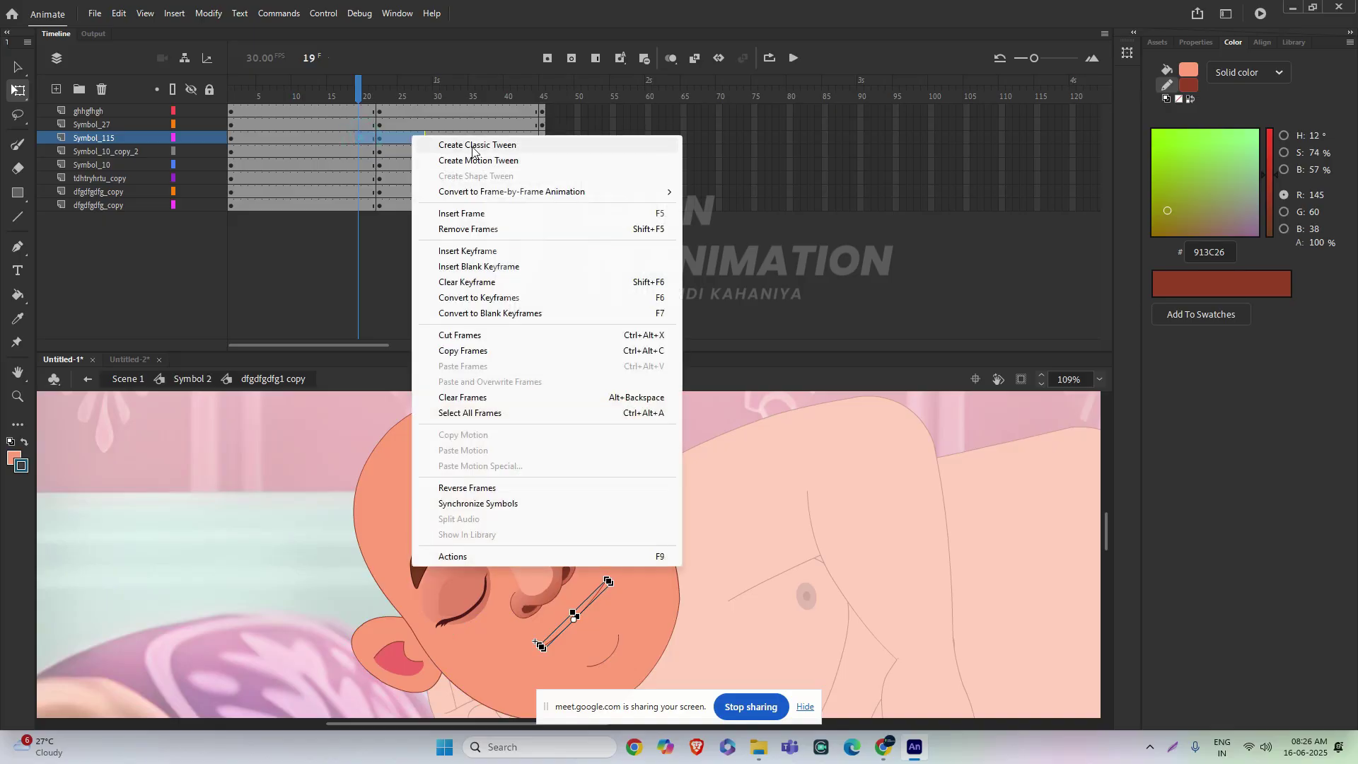
pyautogui.click(453, 145)
# - Create classic tweens across both spans of the chin-line layer Symbol_27 and the nose layer ghhgfhgh
pyautogui.click(607, 660)
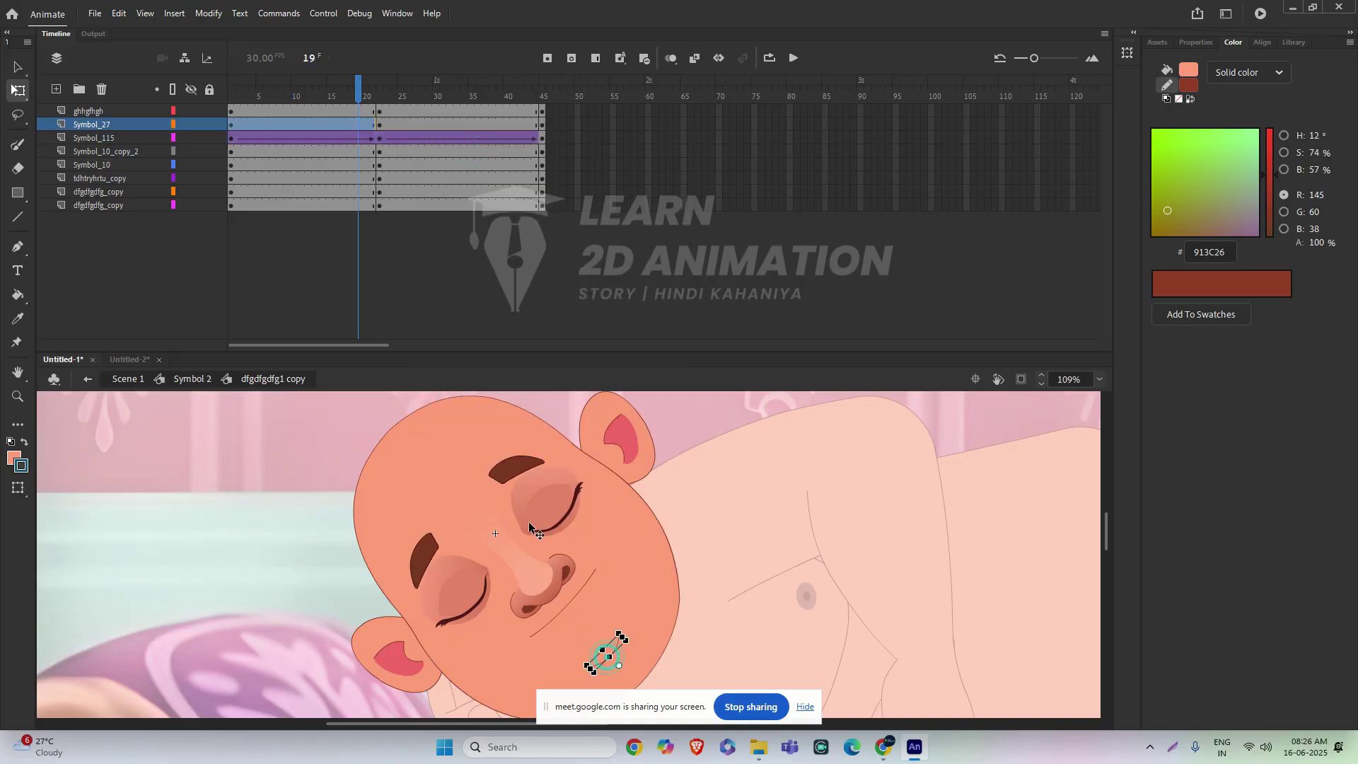
pyautogui.moveTo(361, 125); pyautogui.dragTo(419, 124)
pyautogui.rightClick(398, 124)
pyautogui.click(450, 134)
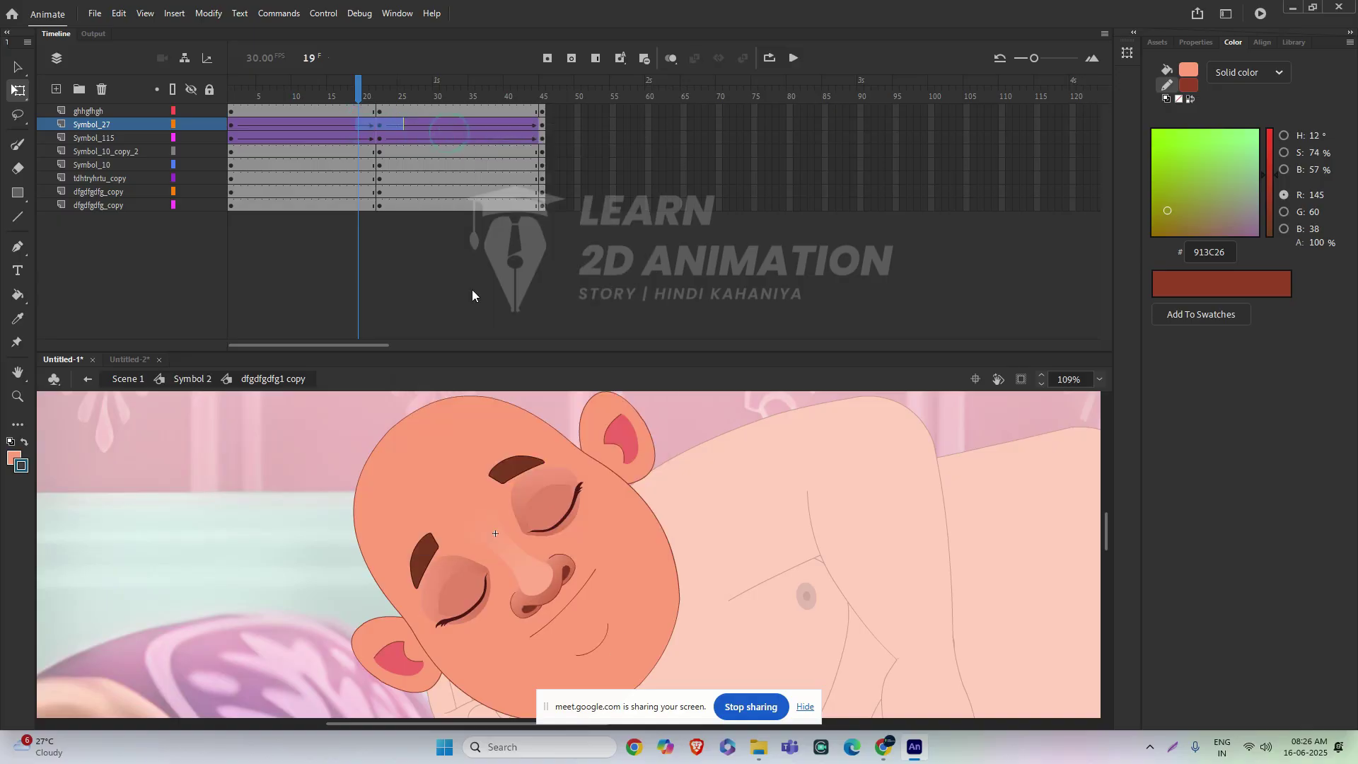
pyautogui.click(549, 585)
pyautogui.moveTo(400, 110); pyautogui.dragTo(360, 111)
pyautogui.rightClick(393, 110)
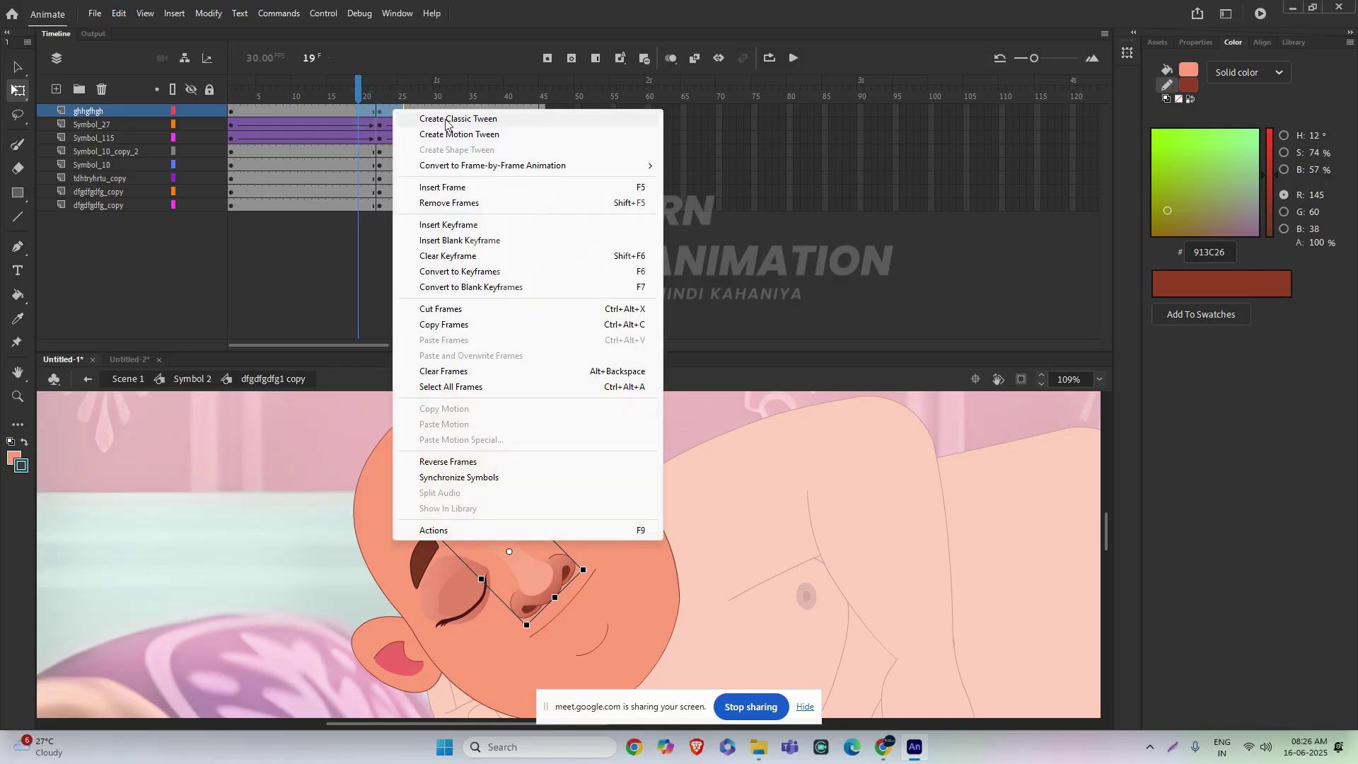
pyautogui.click(445, 120)
# - Create classic tweens across both spans of the eye layers Symbol_10_copy_2 and Symbol_10
pyautogui.click(532, 507)
pyautogui.keyDown('shift'); pyautogui.click(458, 586); pyautogui.keyUp('shift')
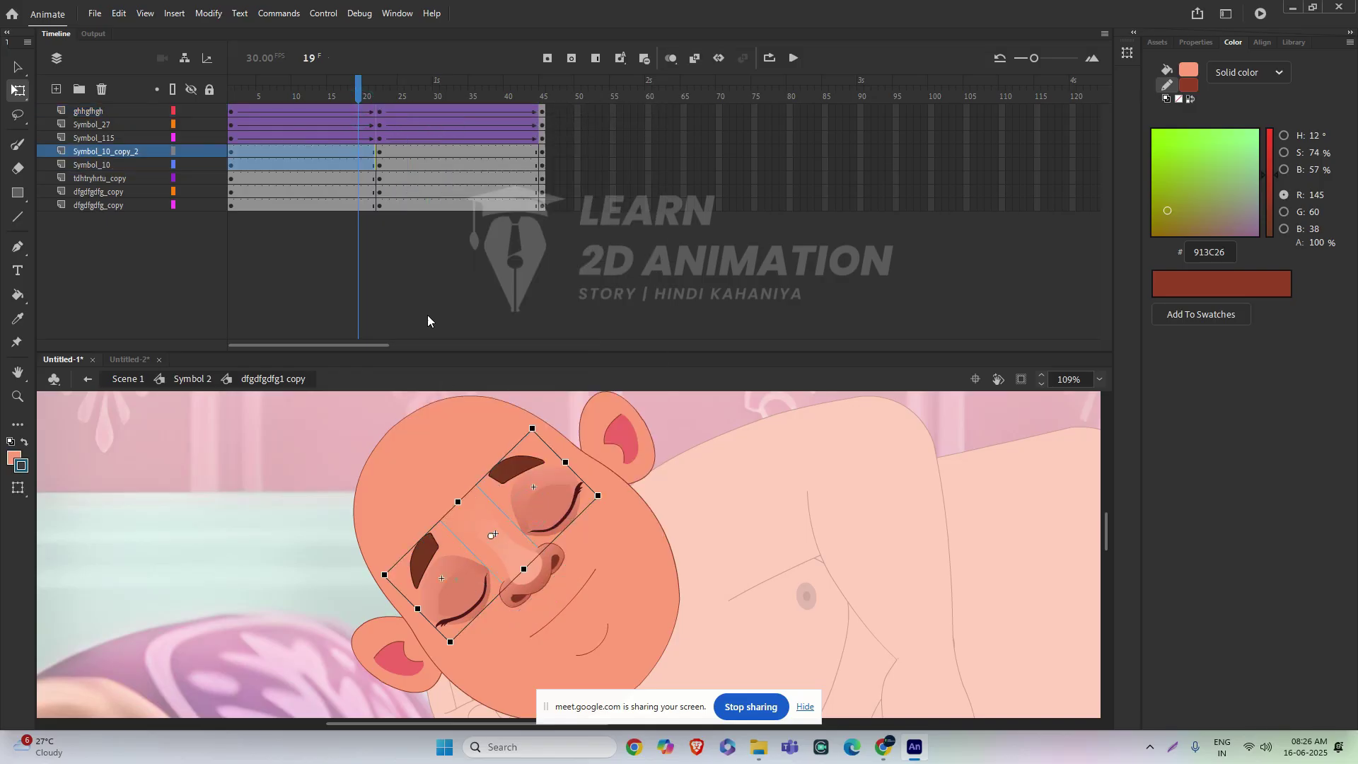
pyautogui.moveTo(400, 152); pyautogui.dragTo(345, 164)
pyautogui.rightClick(398, 152)
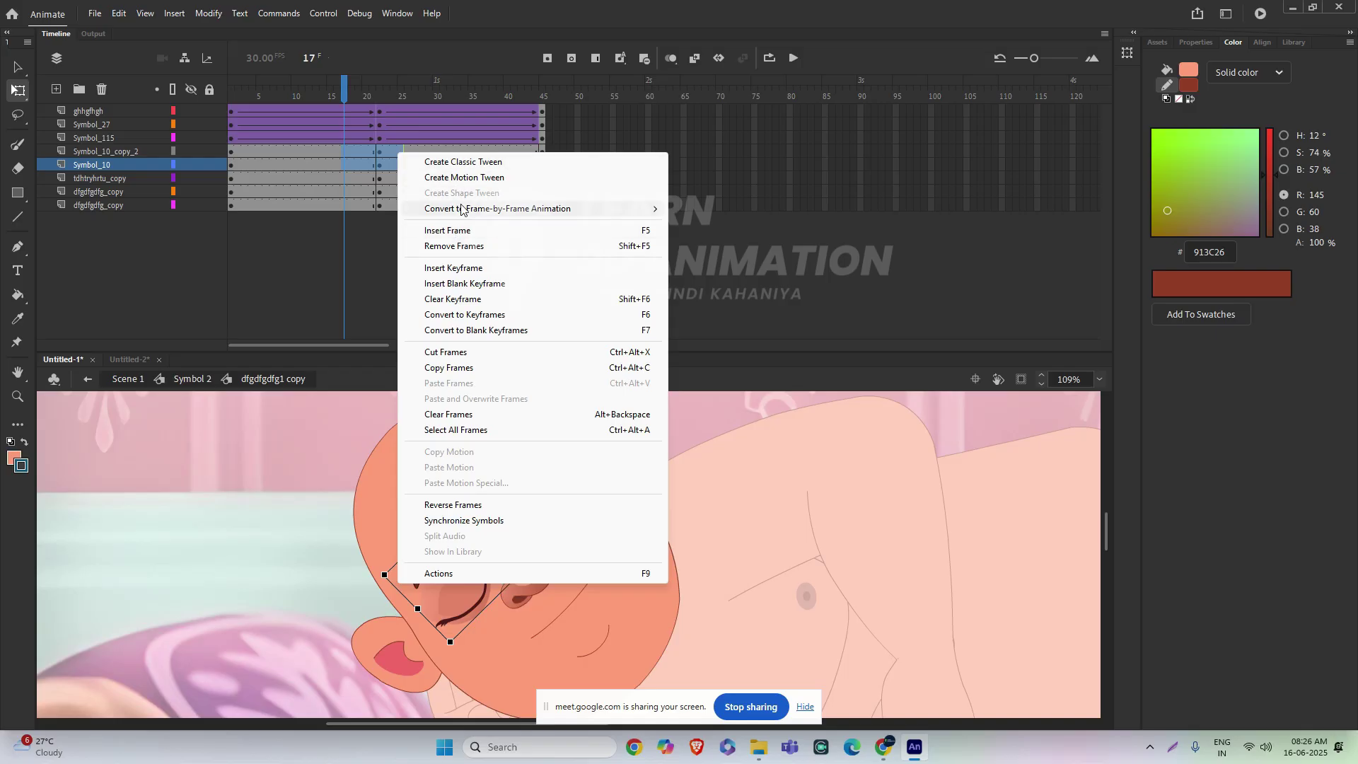
pyautogui.click(471, 162)
# - Admit the person waiting in the Google Meet call and return to Animate
pyautogui.hotkey('alt', 'Tab')
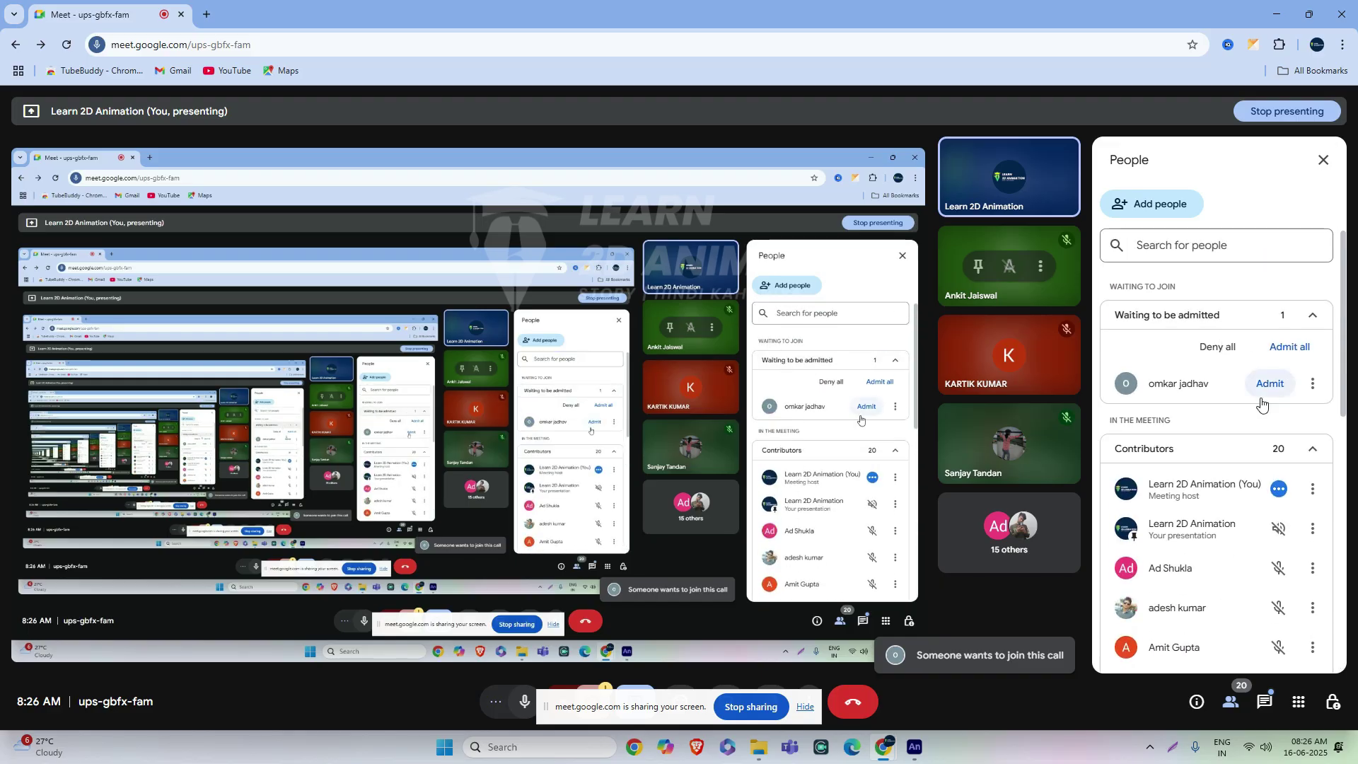
pyautogui.click(1268, 384)
pyautogui.hotkey('alt', 'Tab')
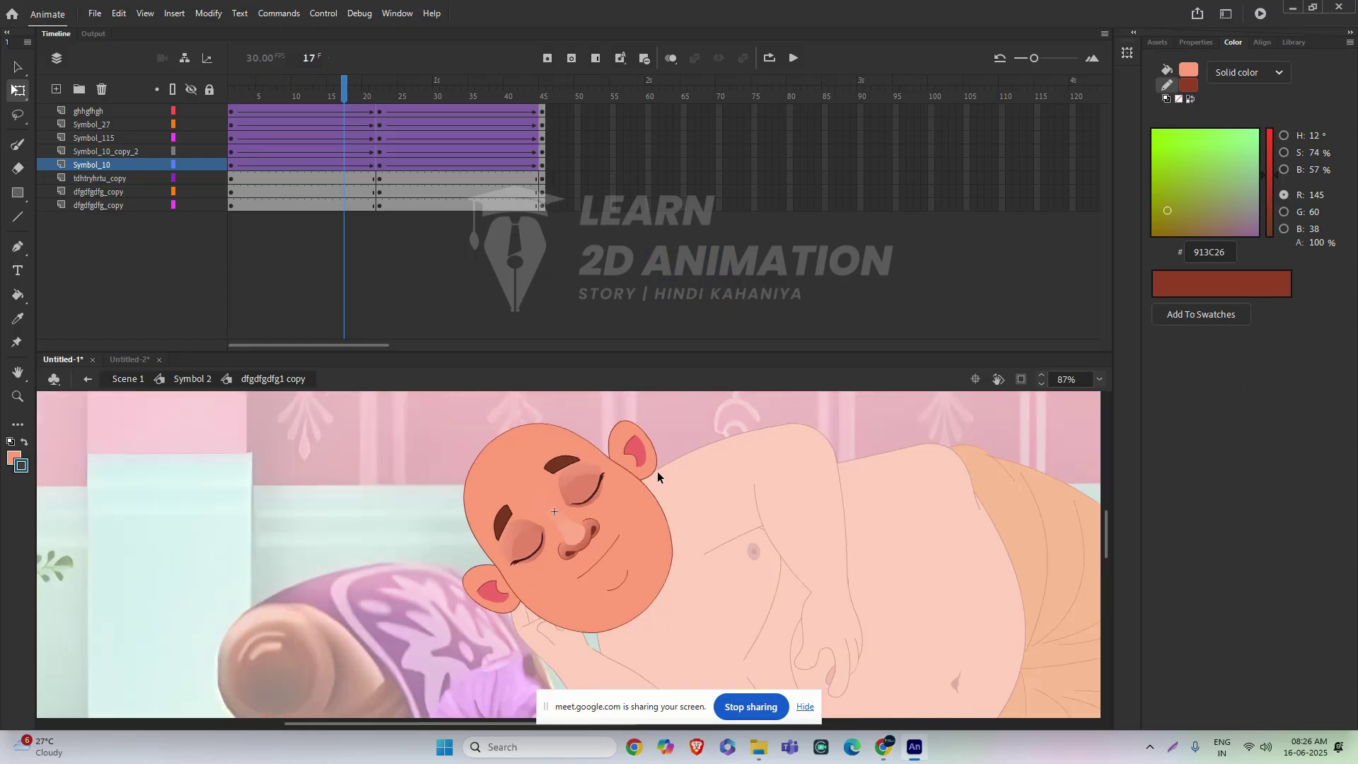
# - Scrub the head symbol's timeline, go back to Symbol 2, and scrub it to review the combined motion
pyautogui.moveTo(344, 90); pyautogui.dragTo(220, 200)
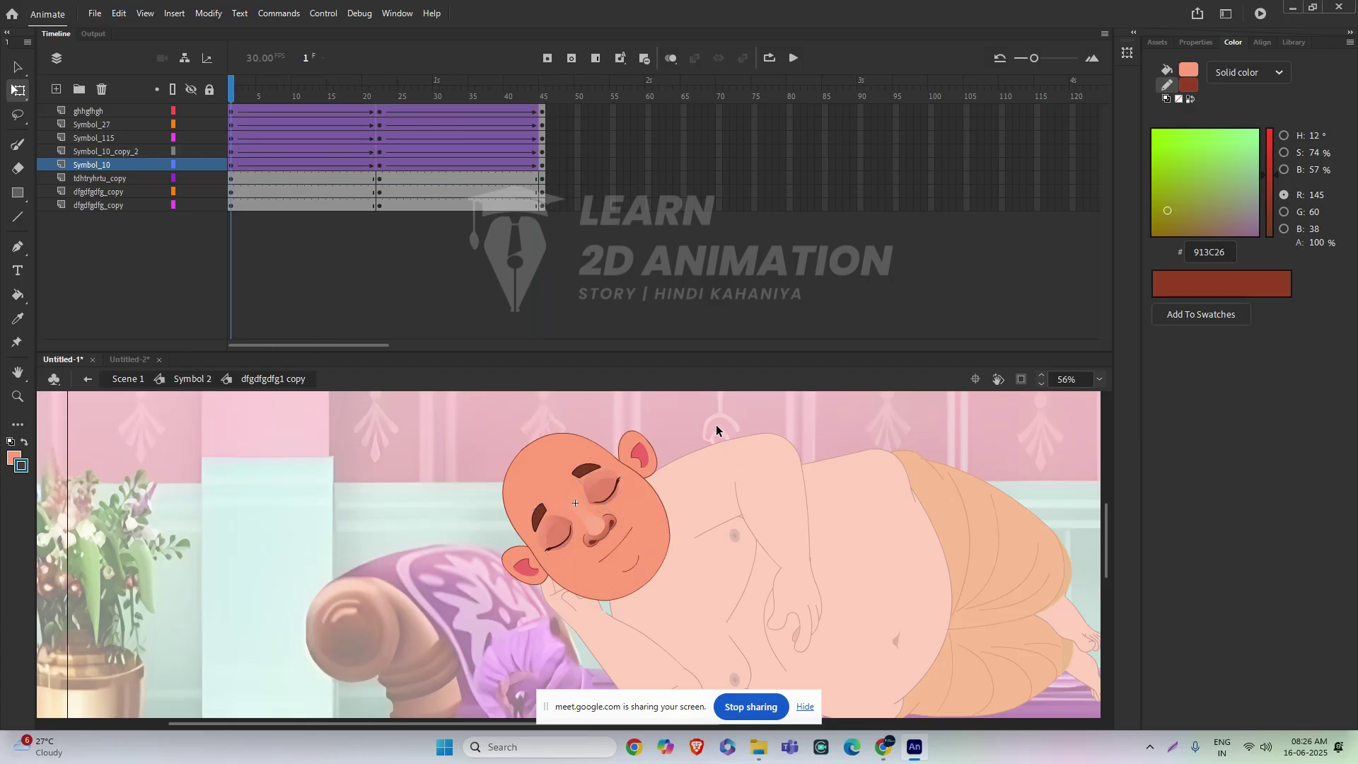
pyautogui.doubleClick(732, 463)
pyautogui.moveTo(234, 99); pyautogui.dragTo(212, 212)
pyautogui.hotkey('ctrl', '-')
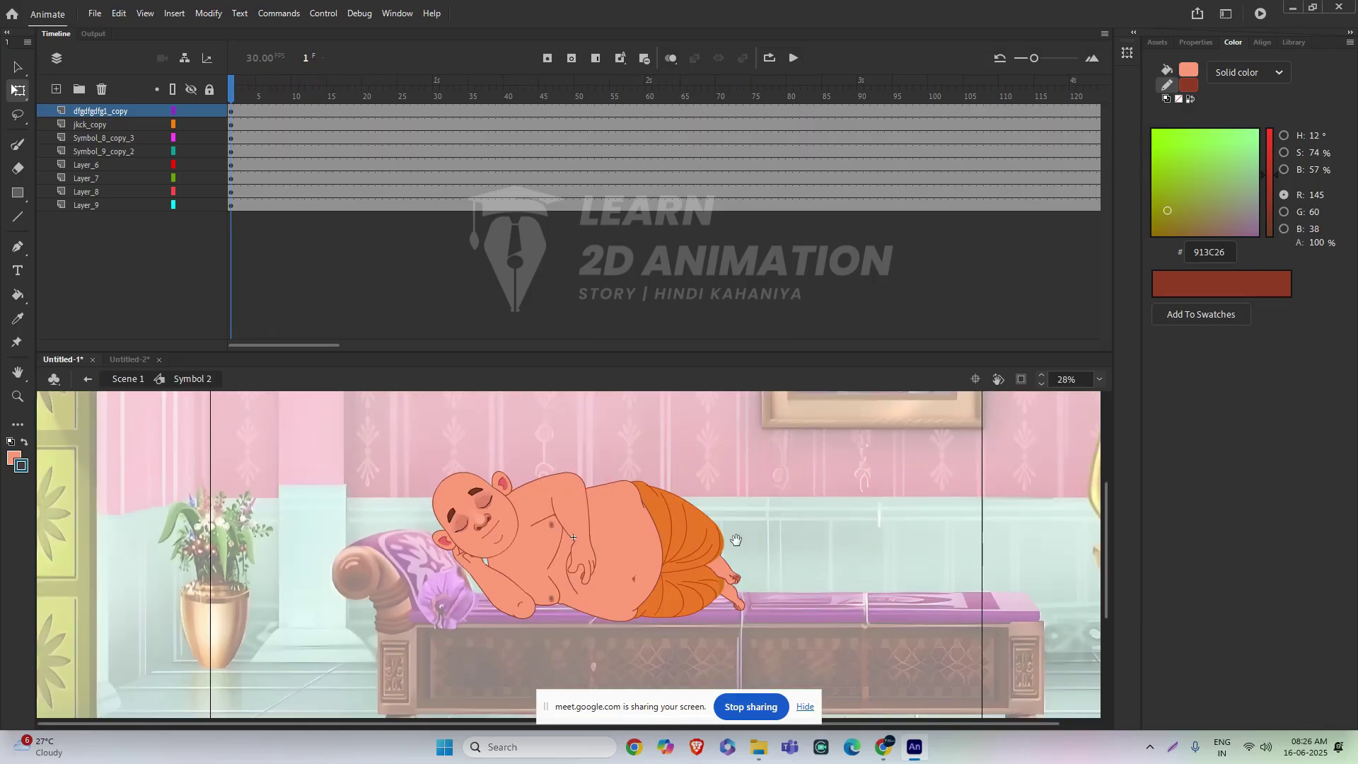
pyautogui.moveTo(735, 541); pyautogui.dragTo(680, 545)
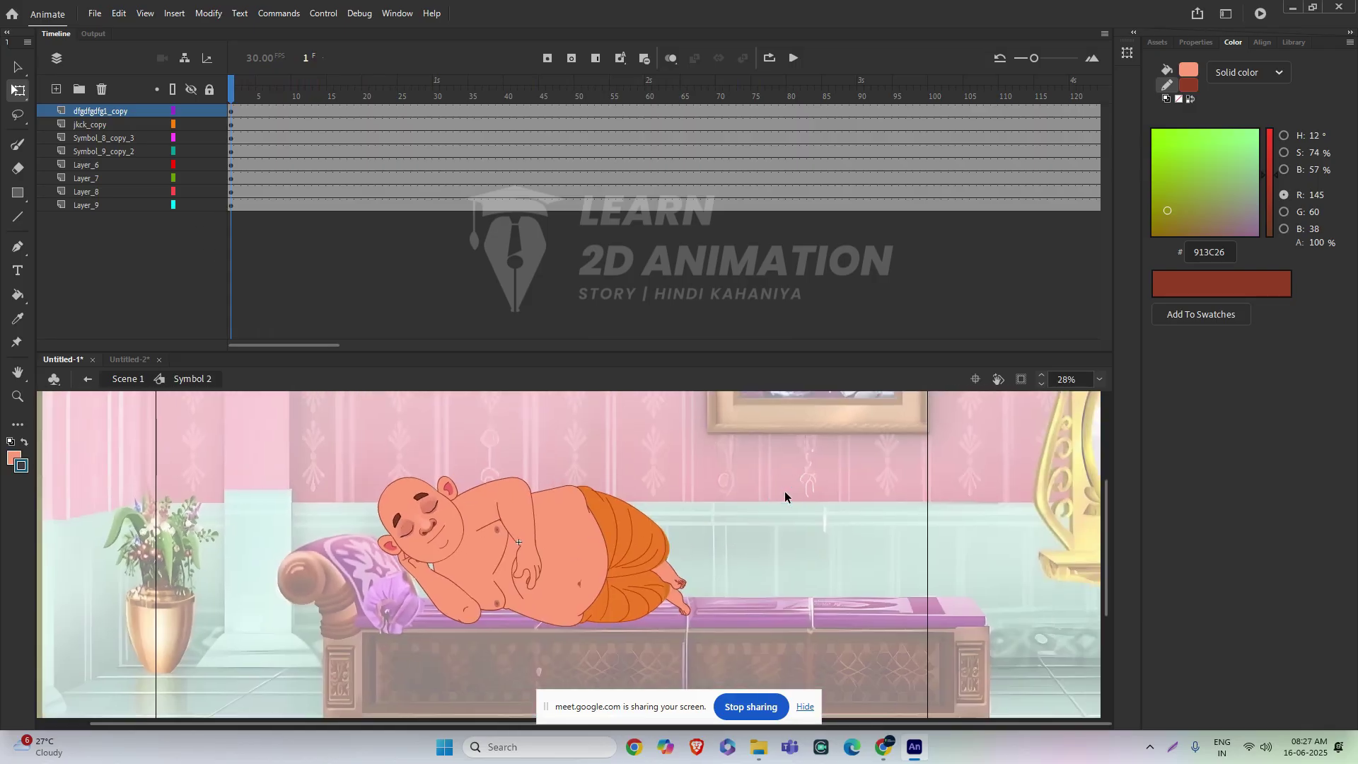
# - Return to Scene 1, test the movie to watch the breathing animation, and close the preview
pyautogui.hotkey('ctrl', '-')
pyautogui.doubleClick(1008, 558)
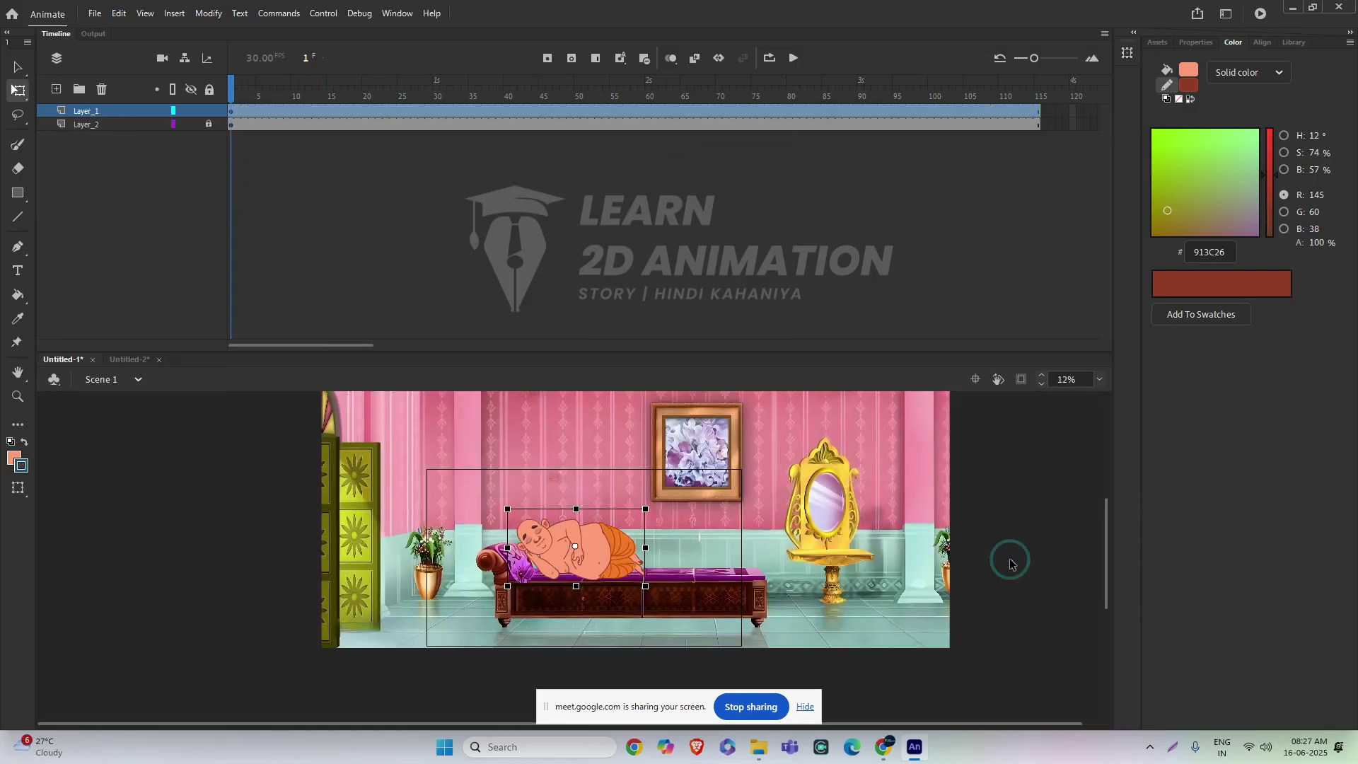
pyautogui.hotkey('ctrl', 'Return')
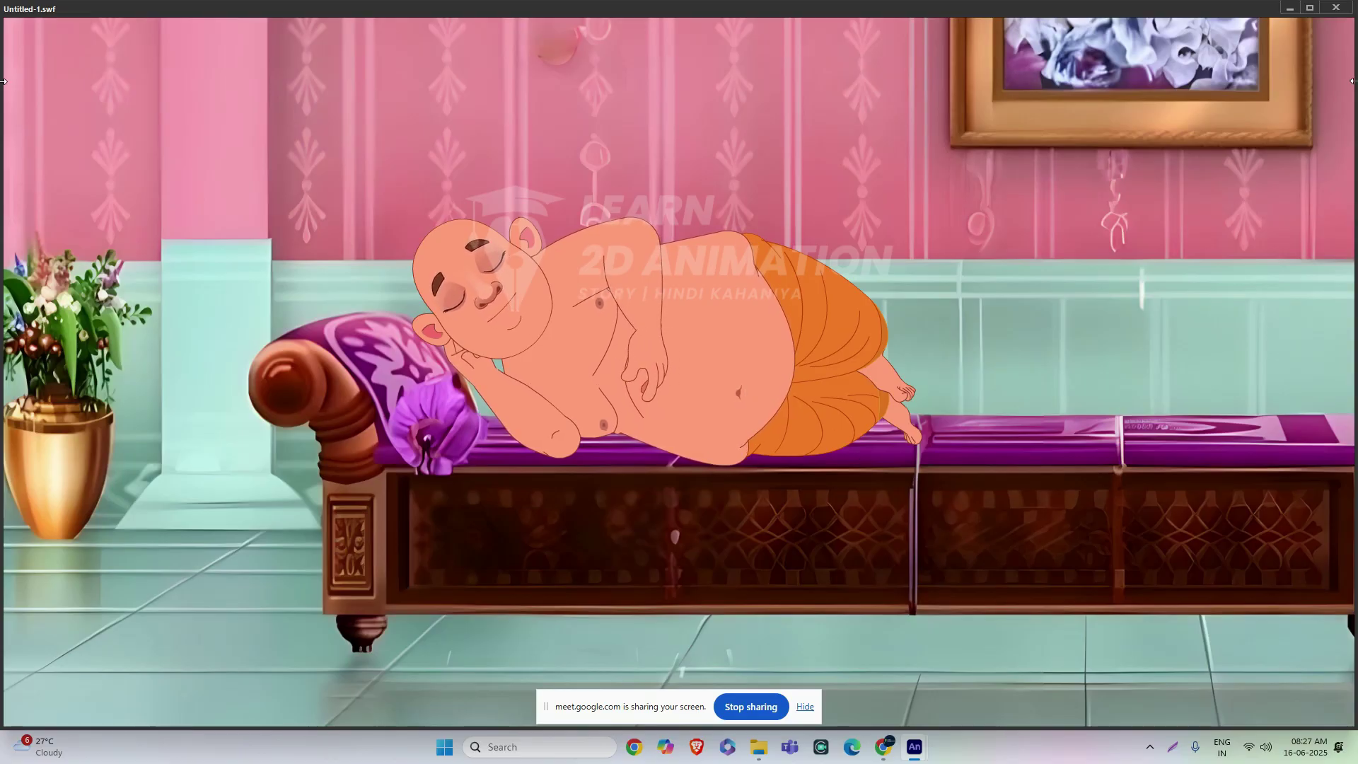
pyautogui.click(1335, 7)
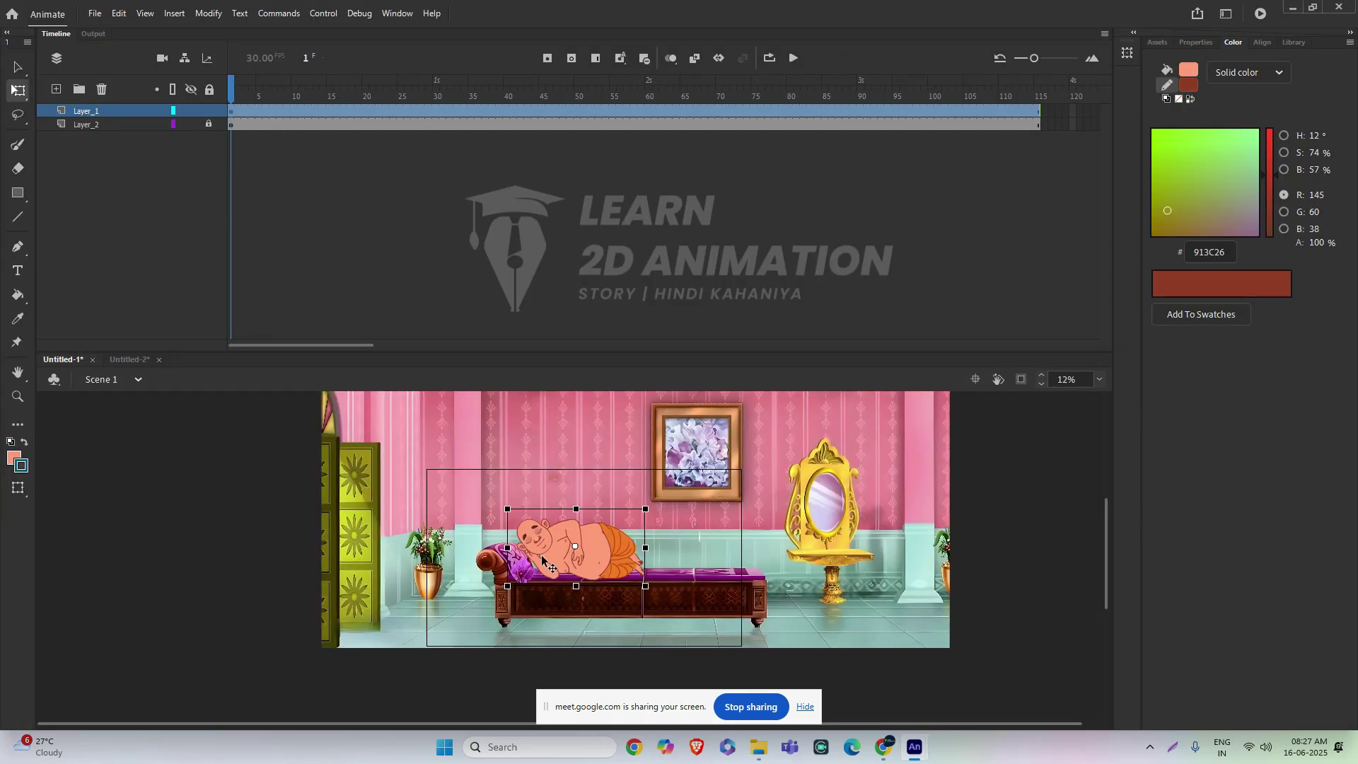
# - Enter Symbol 2 from Scene 1, look at the mouth inside the head symbol, and step back out to Symbol 2
pyautogui.scroll(5, 541, 559)
pyautogui.doubleClick(523, 532)
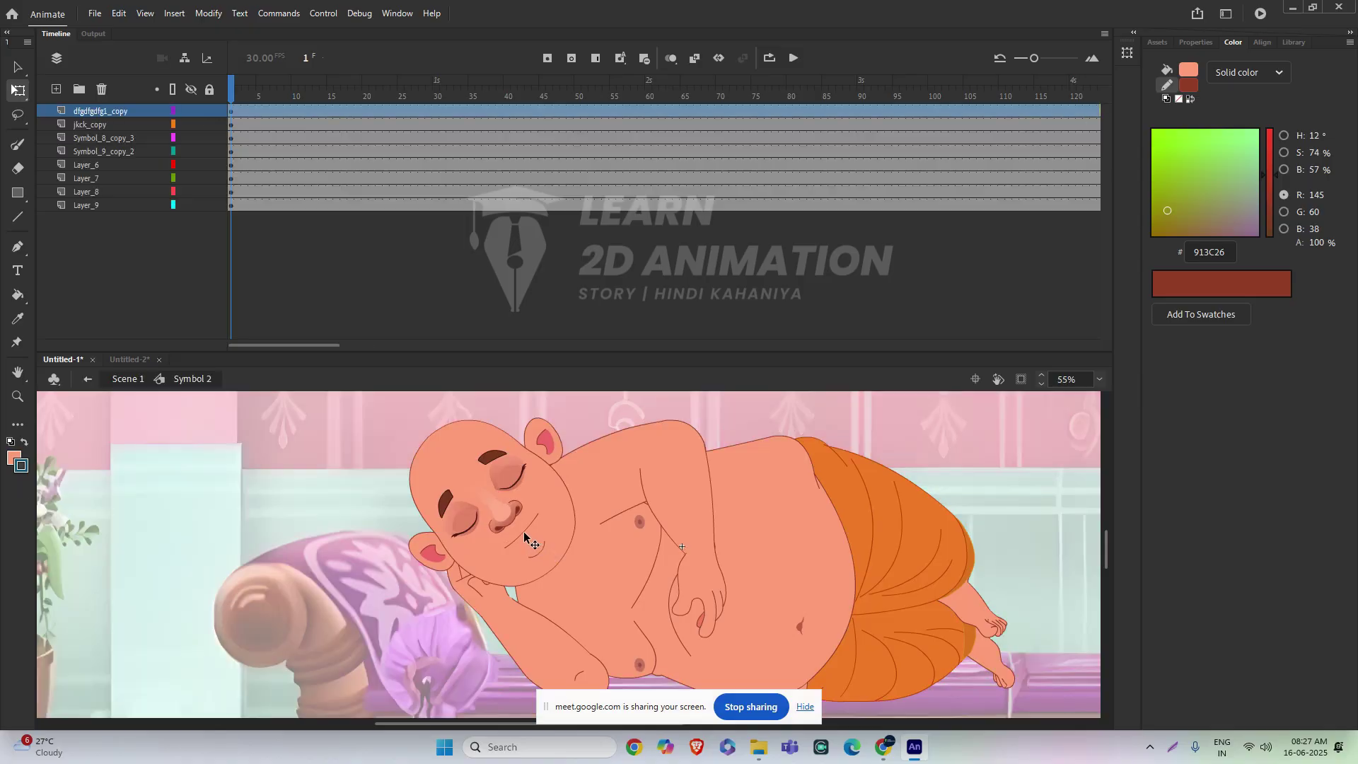
pyautogui.doubleClick(524, 531)
pyautogui.click(523, 531)
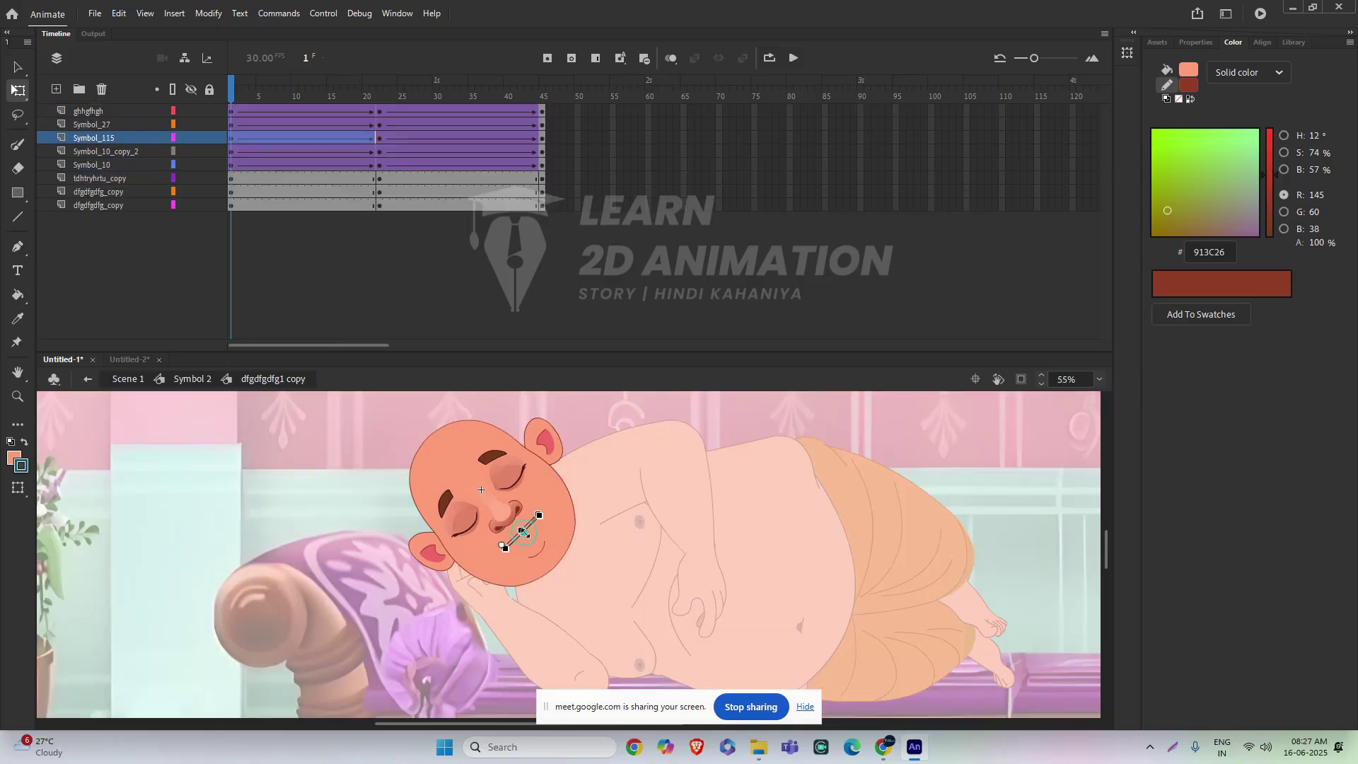
pyautogui.doubleClick(645, 414)
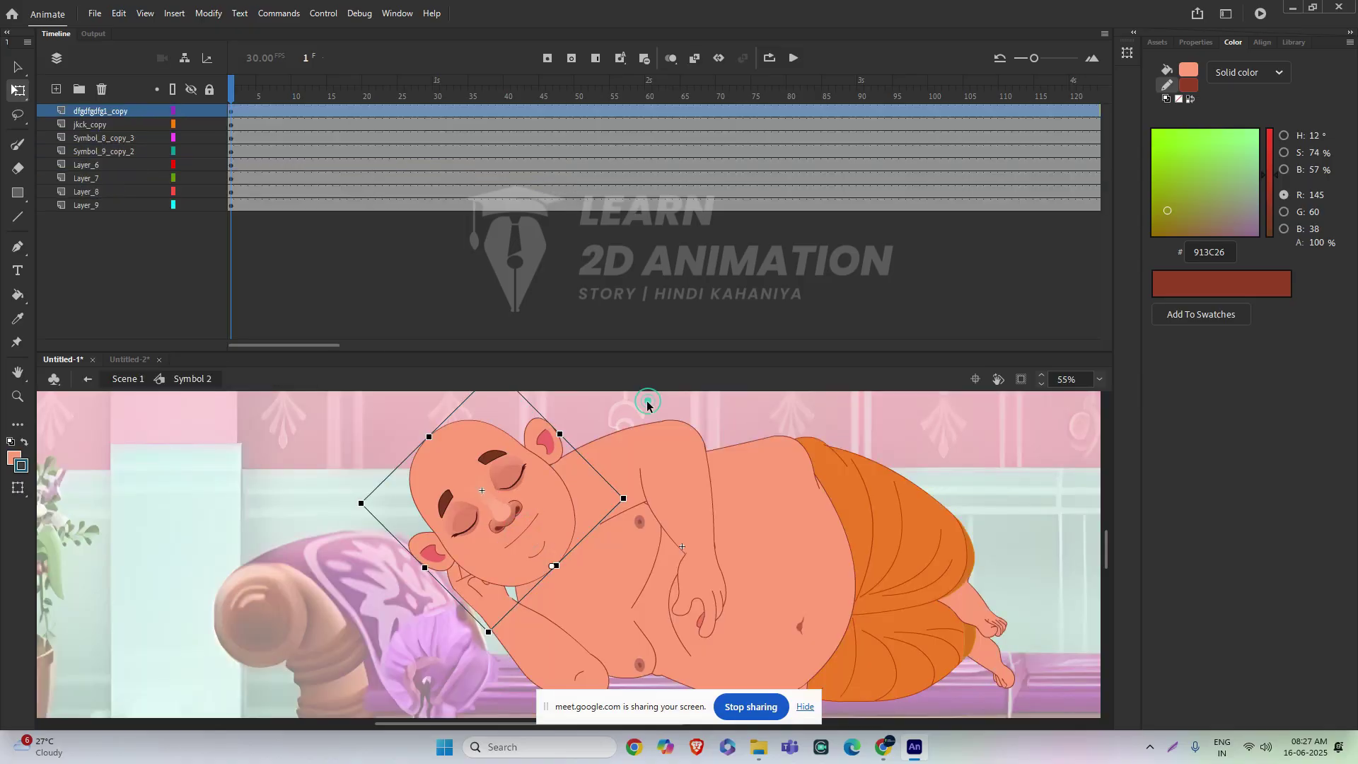
# - Scrub the Untitled-2 timeline to frame 22 and switch back to the Untitled-1 document
pyautogui.click(123, 361)
pyautogui.moveTo(232, 93); pyautogui.dragTo(382, 104)
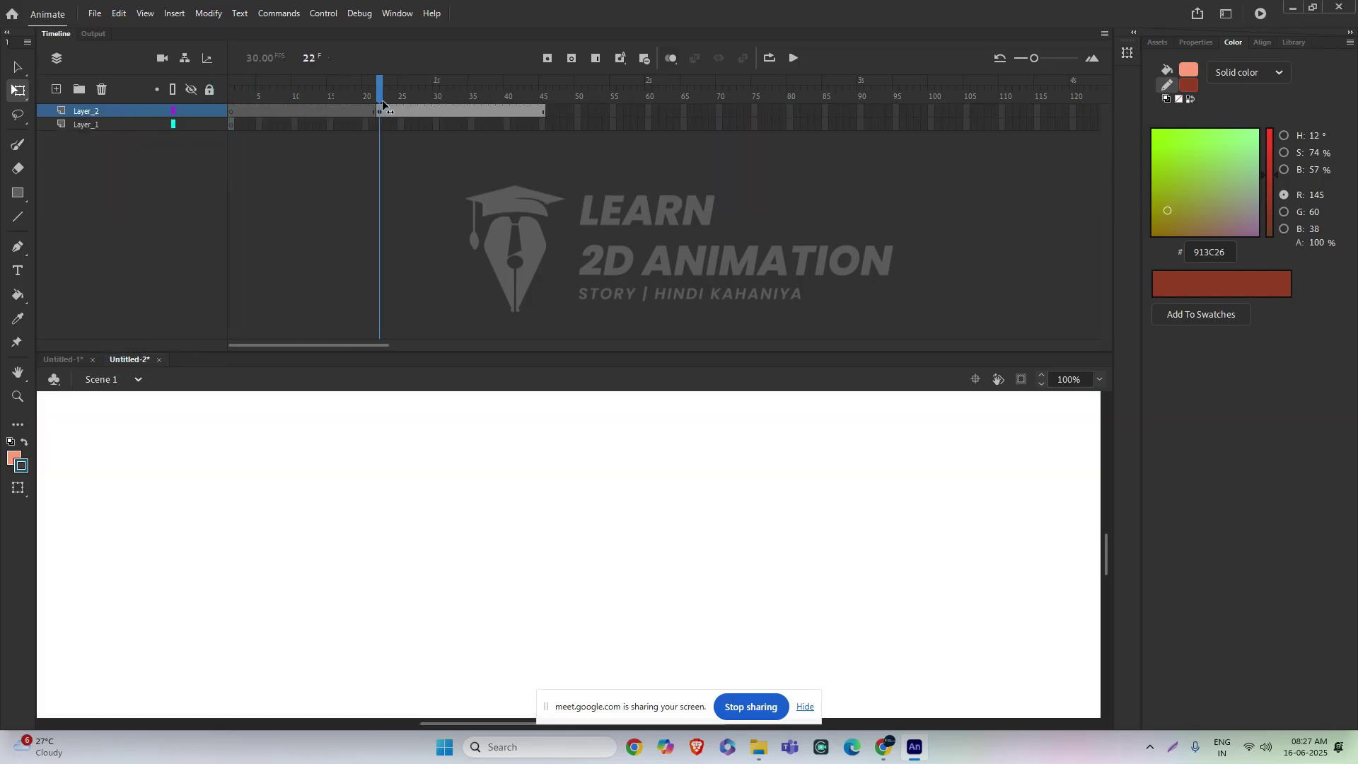
pyautogui.click(51, 361)
# - Open the mouth's nested Symbol 3 through the head symbol and Symbol 115, and examine its mouth shapes frame by frame
pyautogui.scroll(3, 524, 537)
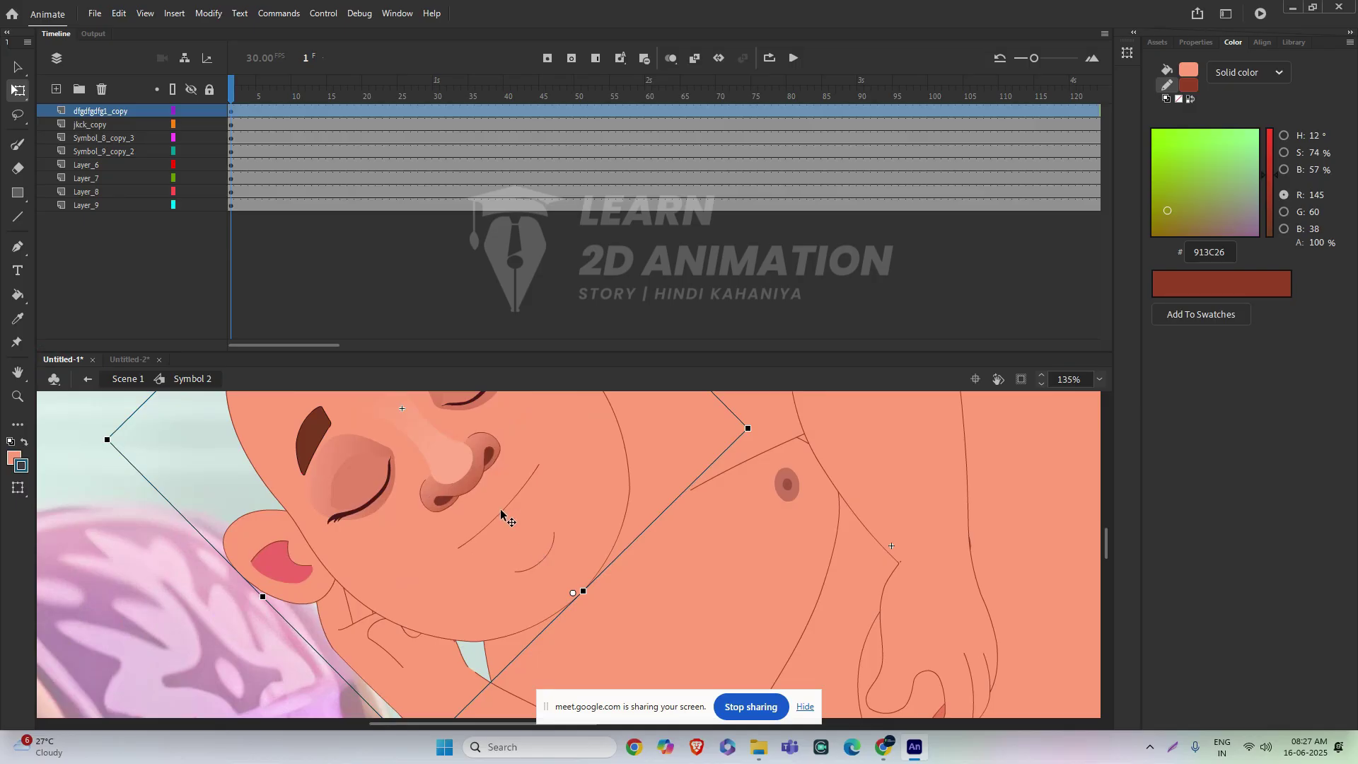
pyautogui.doubleClick(500, 513)
pyautogui.doubleClick(501, 513)
pyautogui.doubleClick(500, 513)
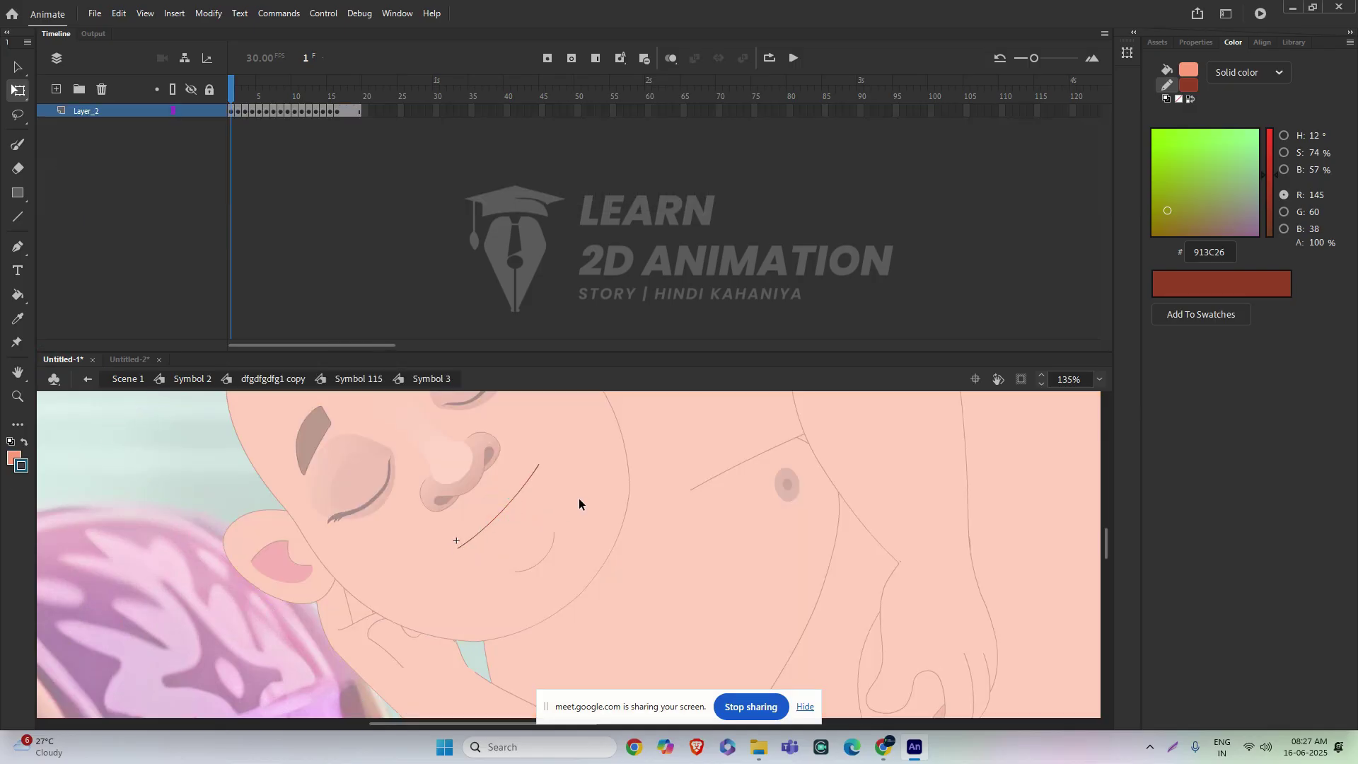
pyautogui.moveTo(232, 82)
pyautogui.mouseDown()
pyautogui.moveTo(303, 84)
pyautogui.moveTo(178, 86)
pyautogui.mouseUp()
pyautogui.moveTo(375, 103); pyautogui.dragTo(345, 112)
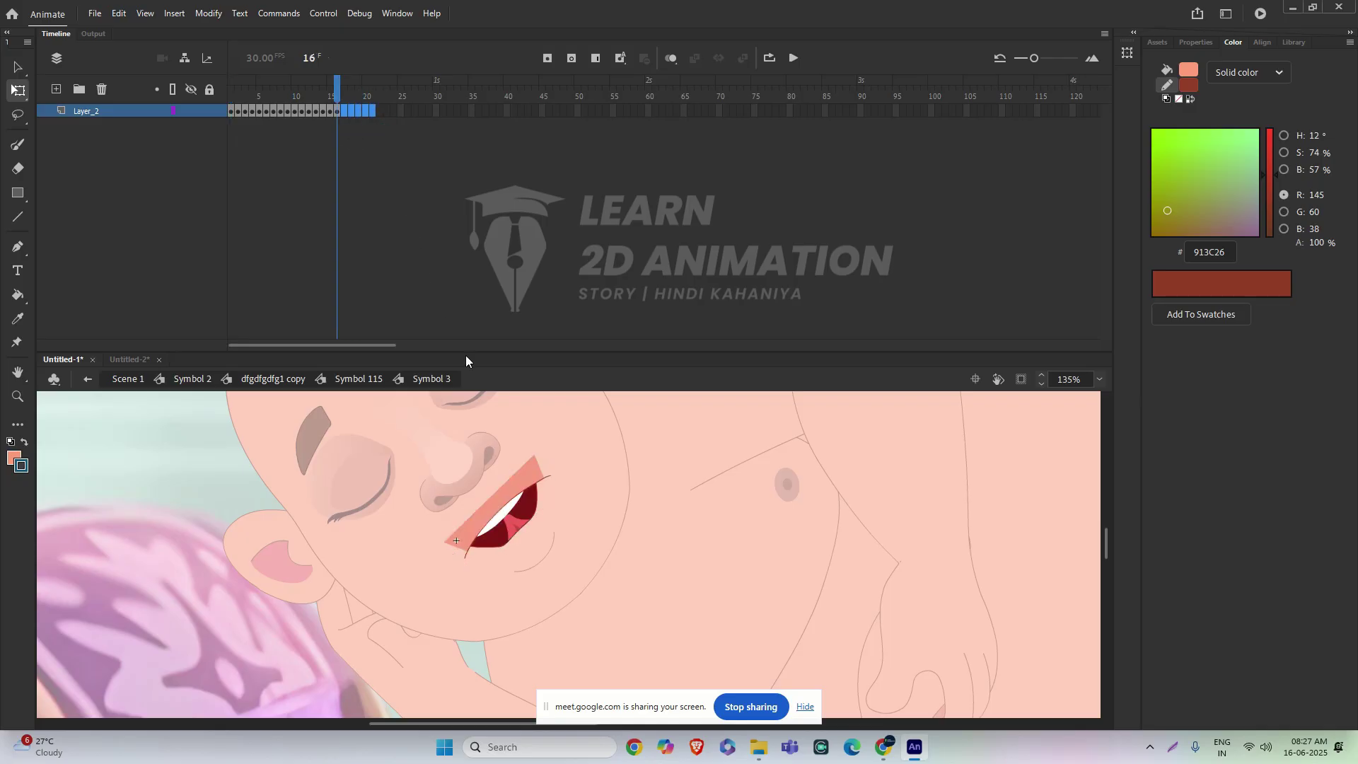
# - Step out of Symbol 3, check the waiting list in Google Meet, and return to Animate
pyautogui.click(705, 511)
pyautogui.hotkey('alt', 'Tab')
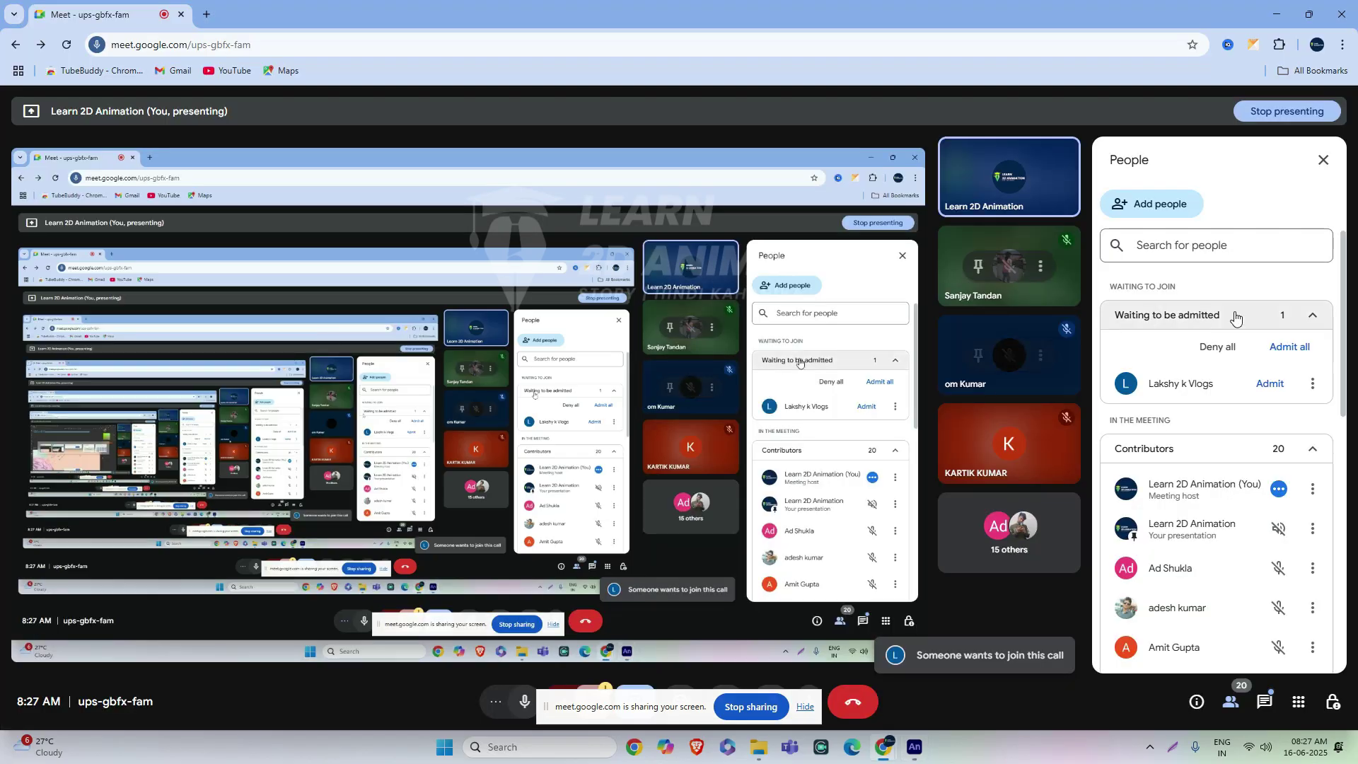
pyautogui.hotkey('alt', 'Tab')
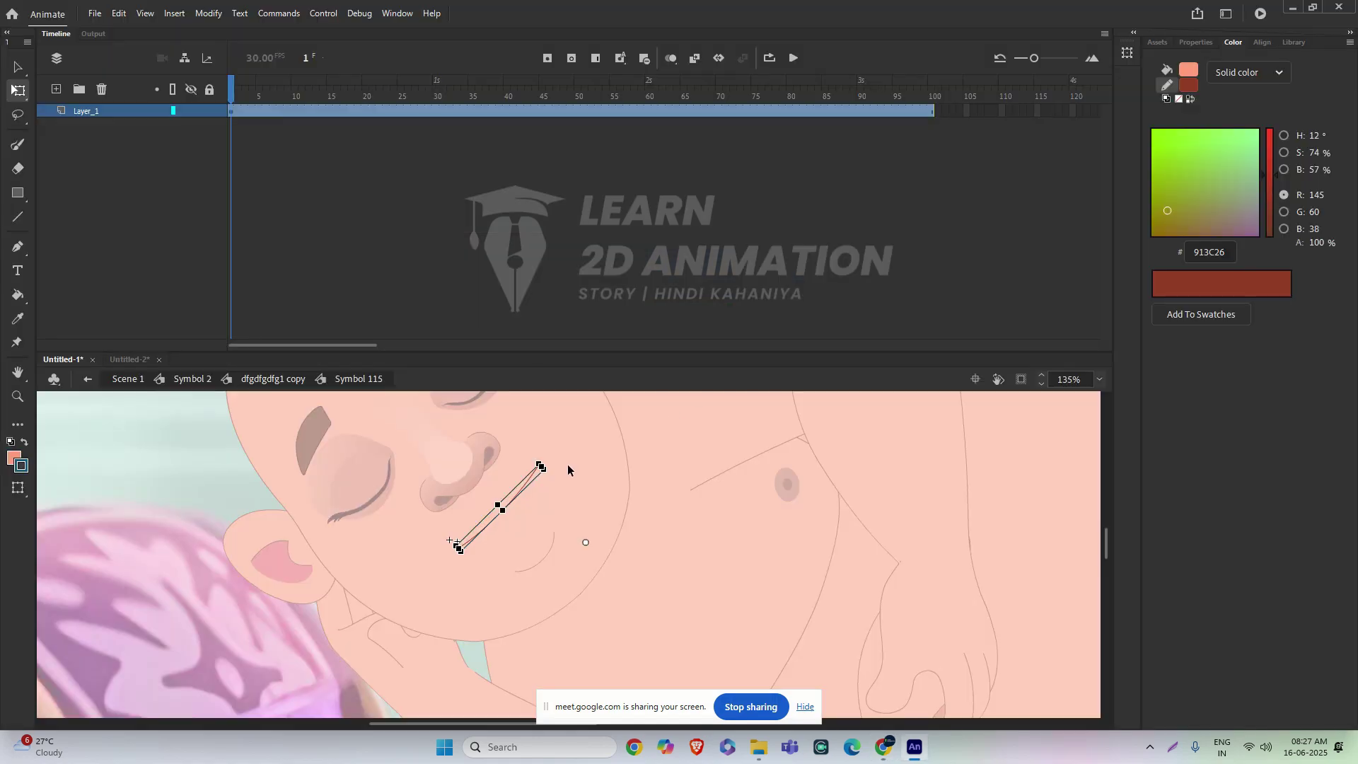
# - Return to the head symbol, look inside the mouth's nested Symbol 3 again, and back out to the head symbol
pyautogui.doubleClick(188, 500)
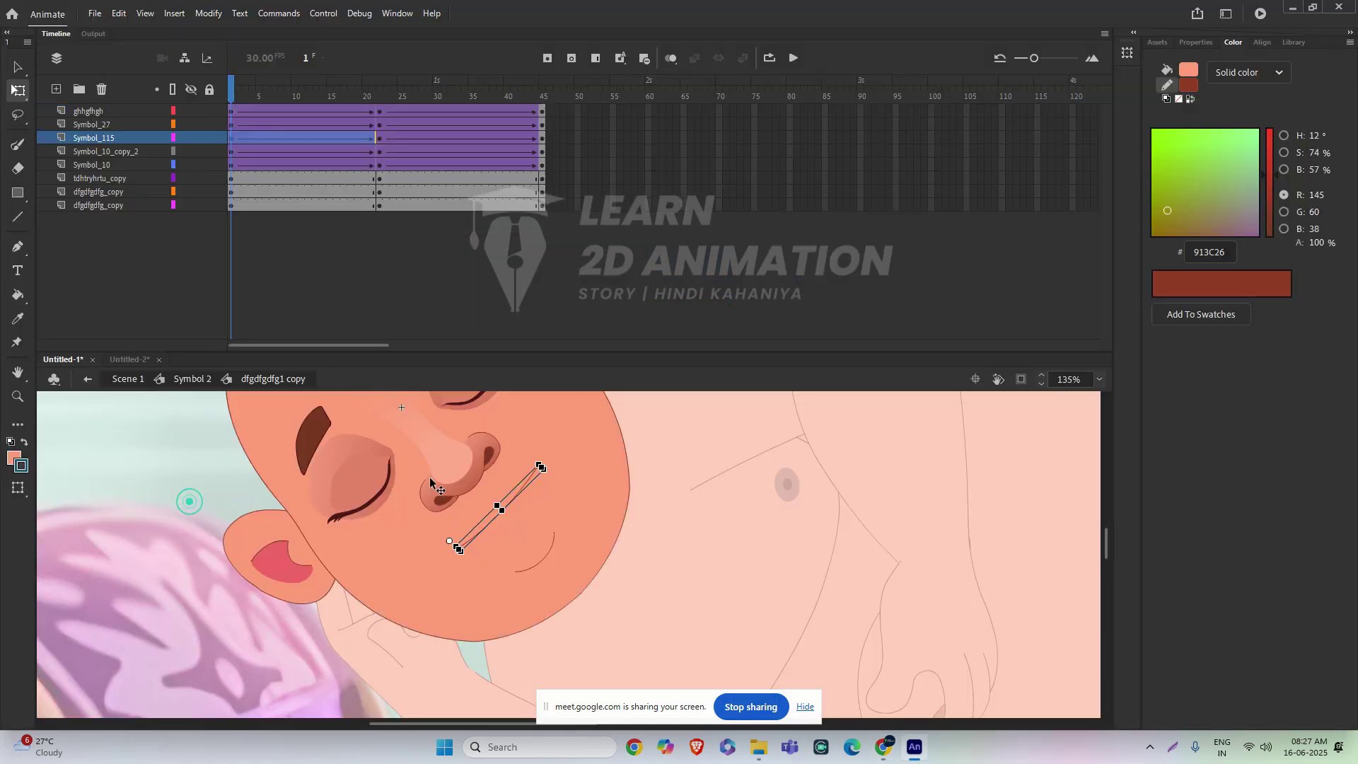
pyautogui.moveTo(232, 86)
pyautogui.mouseDown()
pyautogui.moveTo(338, 98)
pyautogui.moveTo(232, 92)
pyautogui.mouseUp()
pyautogui.click(481, 495)
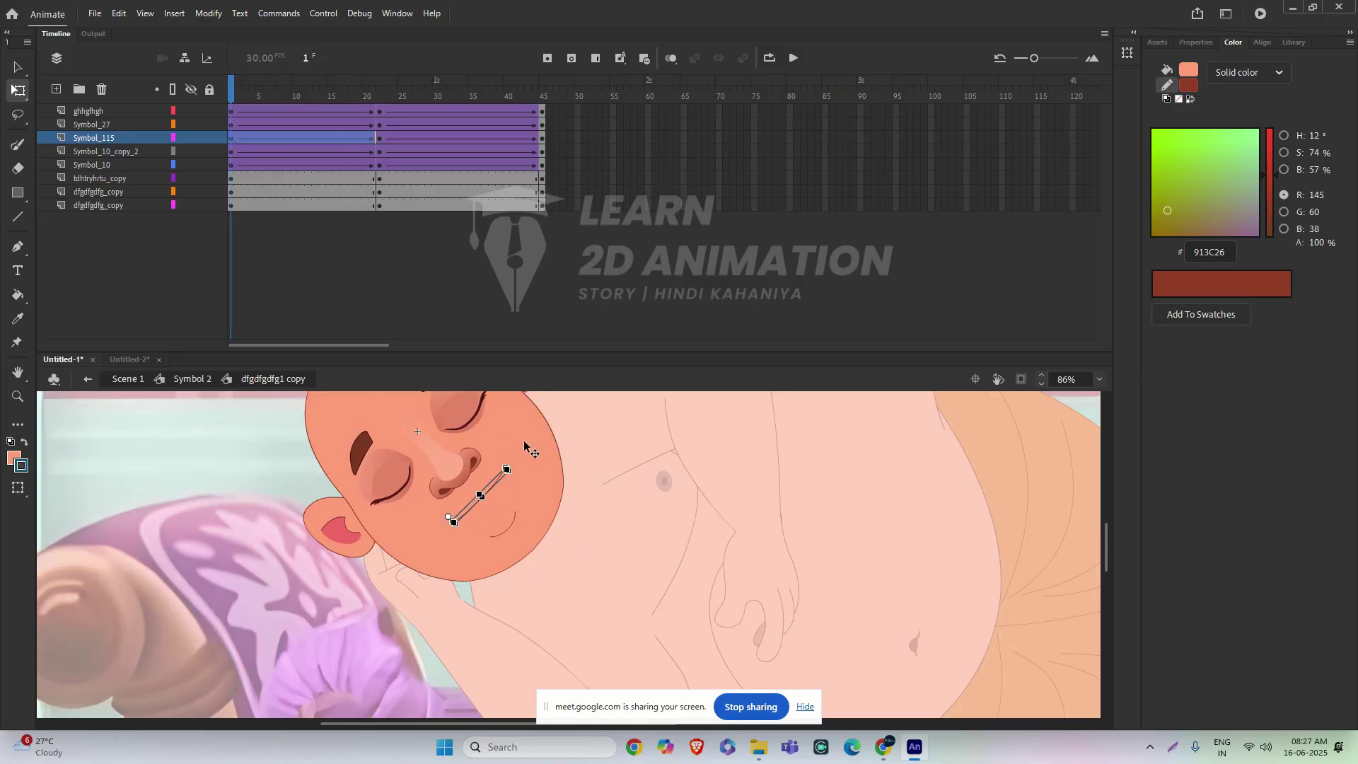
pyautogui.doubleClick(480, 495)
pyautogui.hotkey('ctrl', 'a')
pyautogui.hotkey('ctrl', 'e')
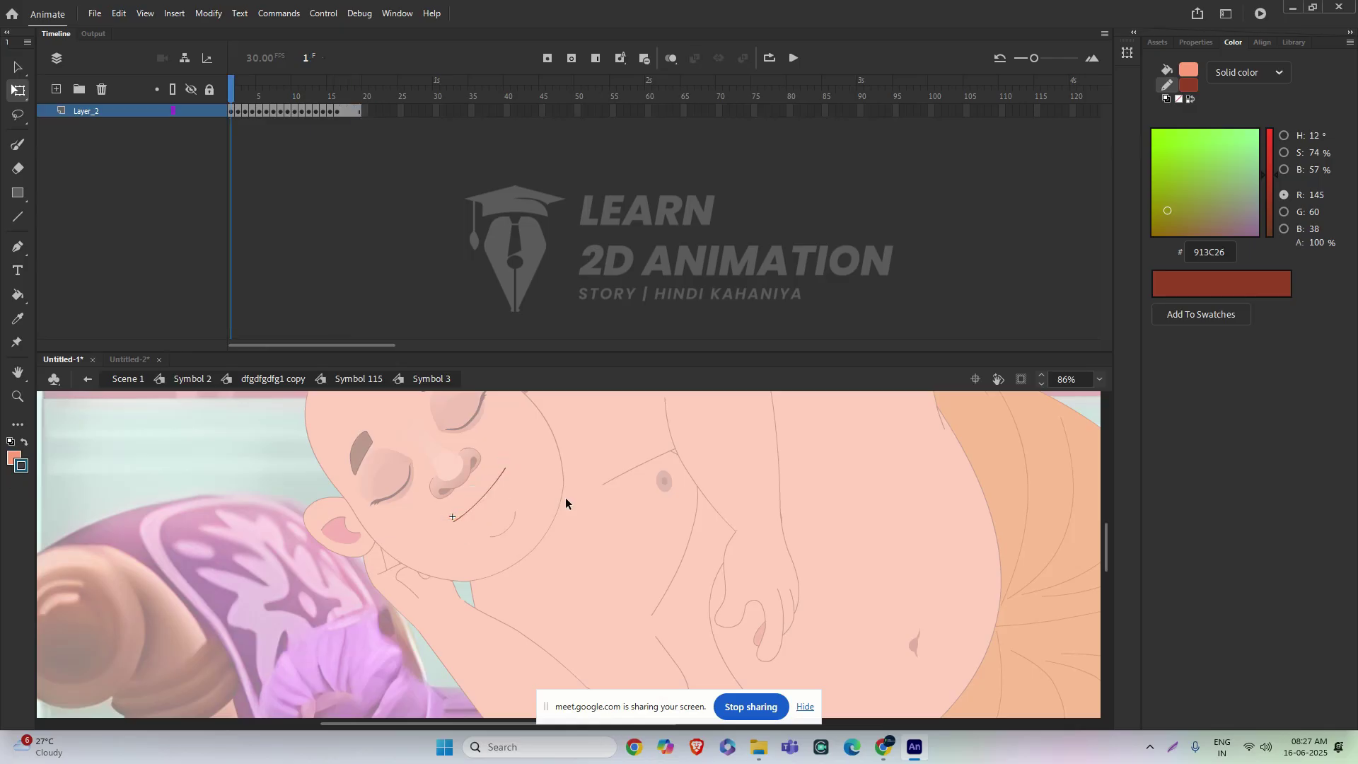
pyautogui.doubleClick(566, 498)
pyautogui.doubleClick(613, 487)
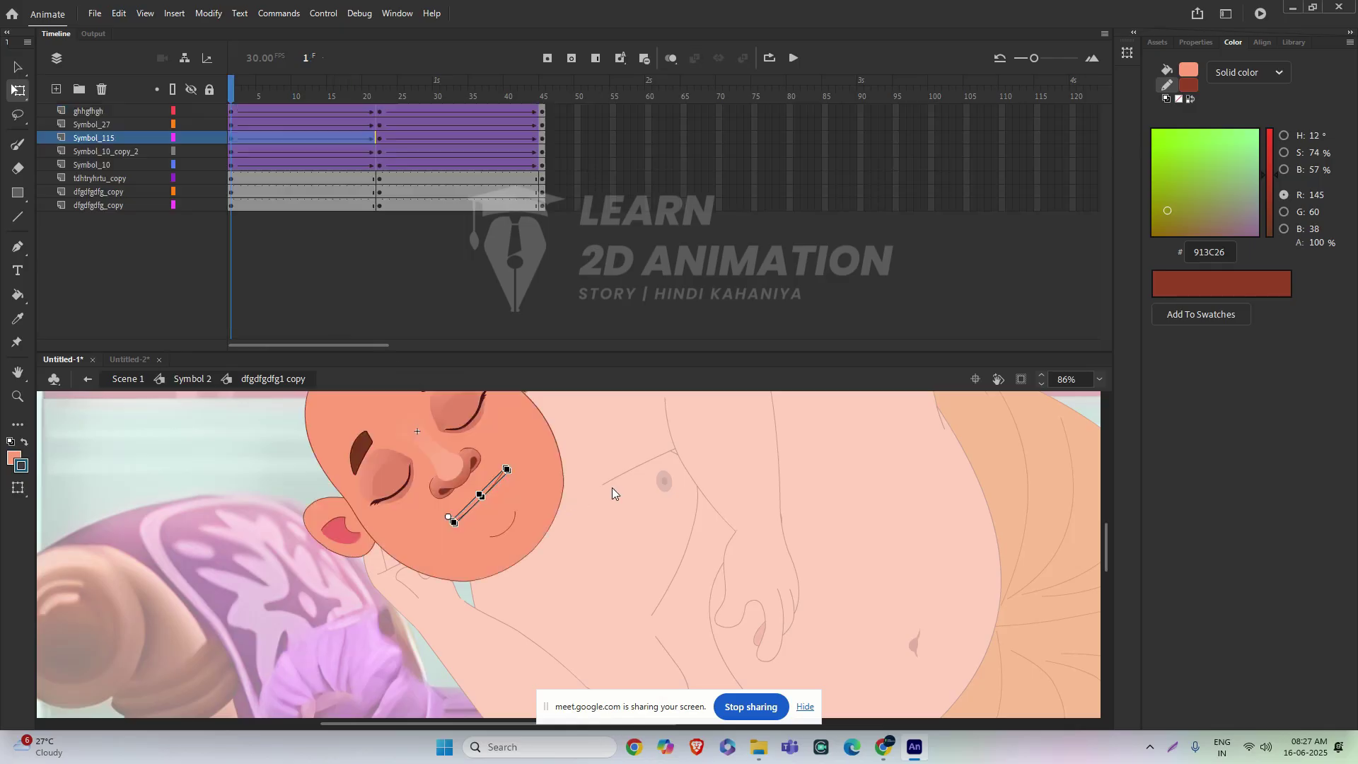
# - Scrub the head and Symbol 2 timelines to check the facial motion, and go back into the head symbol at frame 1
pyautogui.click(620, 460)
pyautogui.moveTo(235, 90)
pyautogui.mouseDown()
pyautogui.moveTo(459, 92)
pyautogui.moveTo(218, 98)
pyautogui.mouseUp()
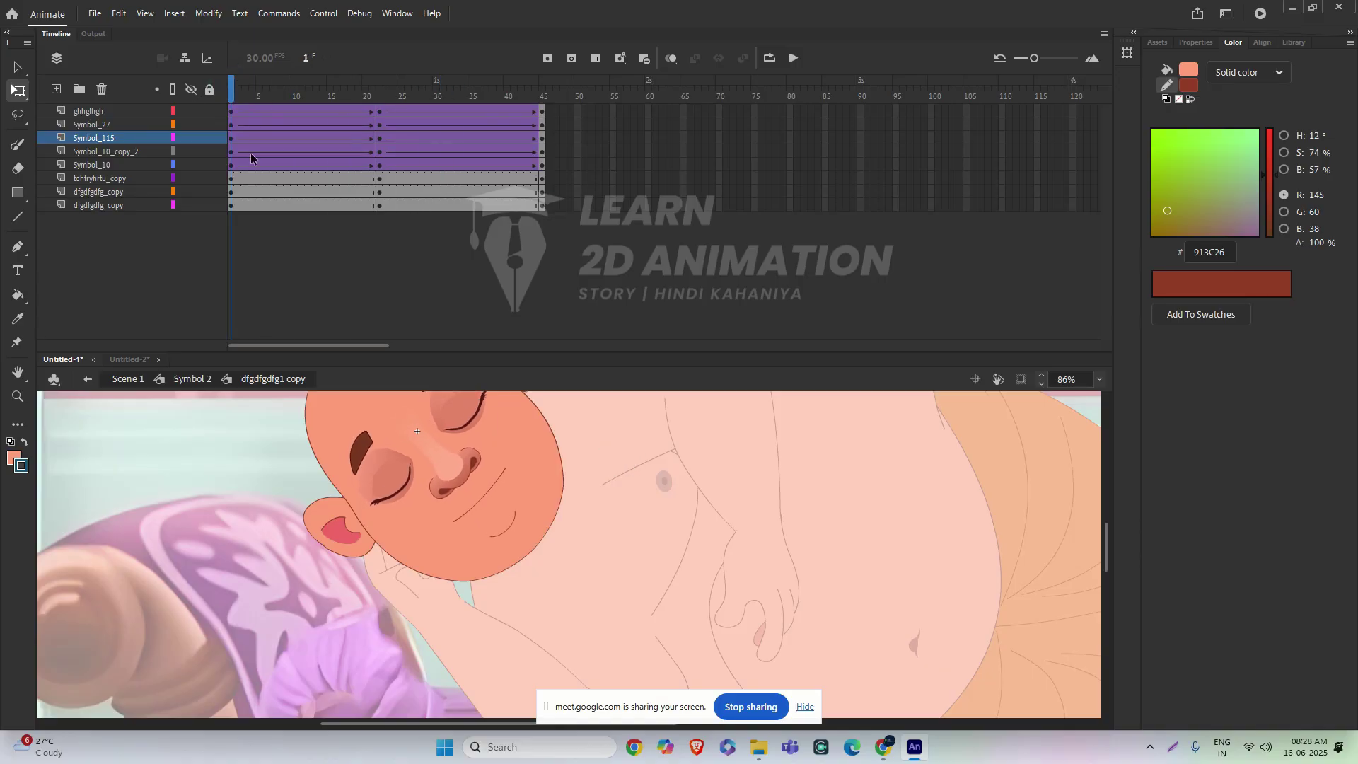
pyautogui.press('Escape')
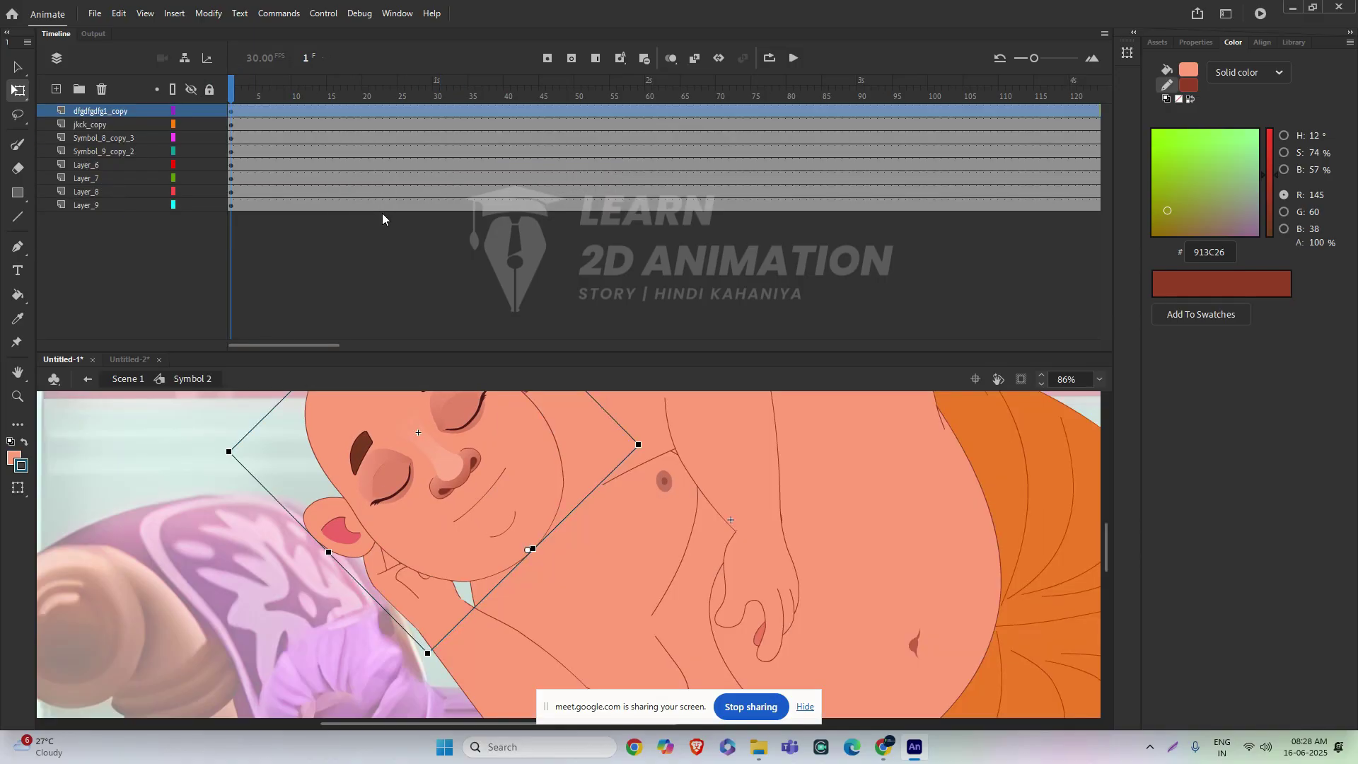
pyautogui.click(234, 90)
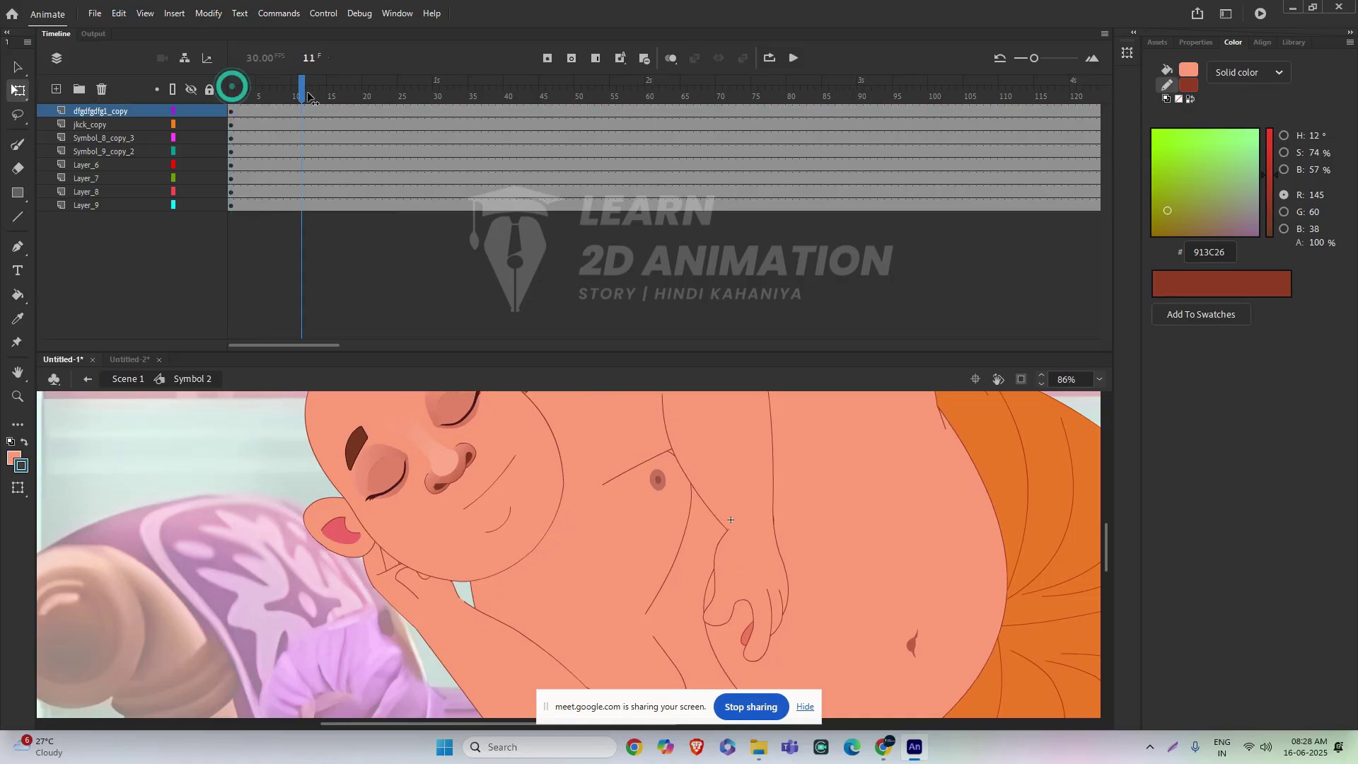
pyautogui.hotkey('ctrl', 'z')
pyautogui.hotkey('ctrl', 'z')
pyautogui.hotkey('ctrl', 'z')
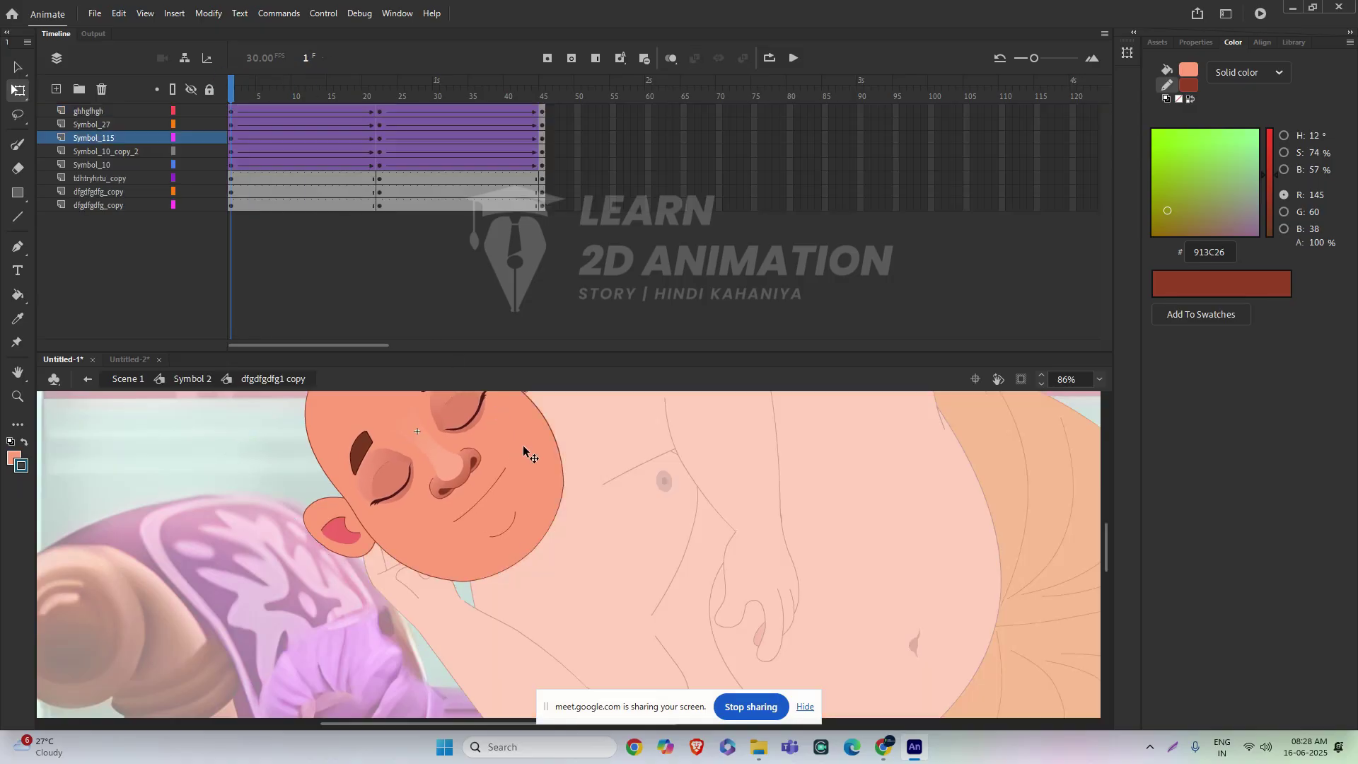
# - Back out to Scene 1 and reopen the head symbol dfgdfgdfg1 copy through Symbol 2
pyautogui.hotkey('ctrl', 'z')
pyautogui.hotkey('ctrl', 'z')
pyautogui.hotkey('ctrl', 'z')
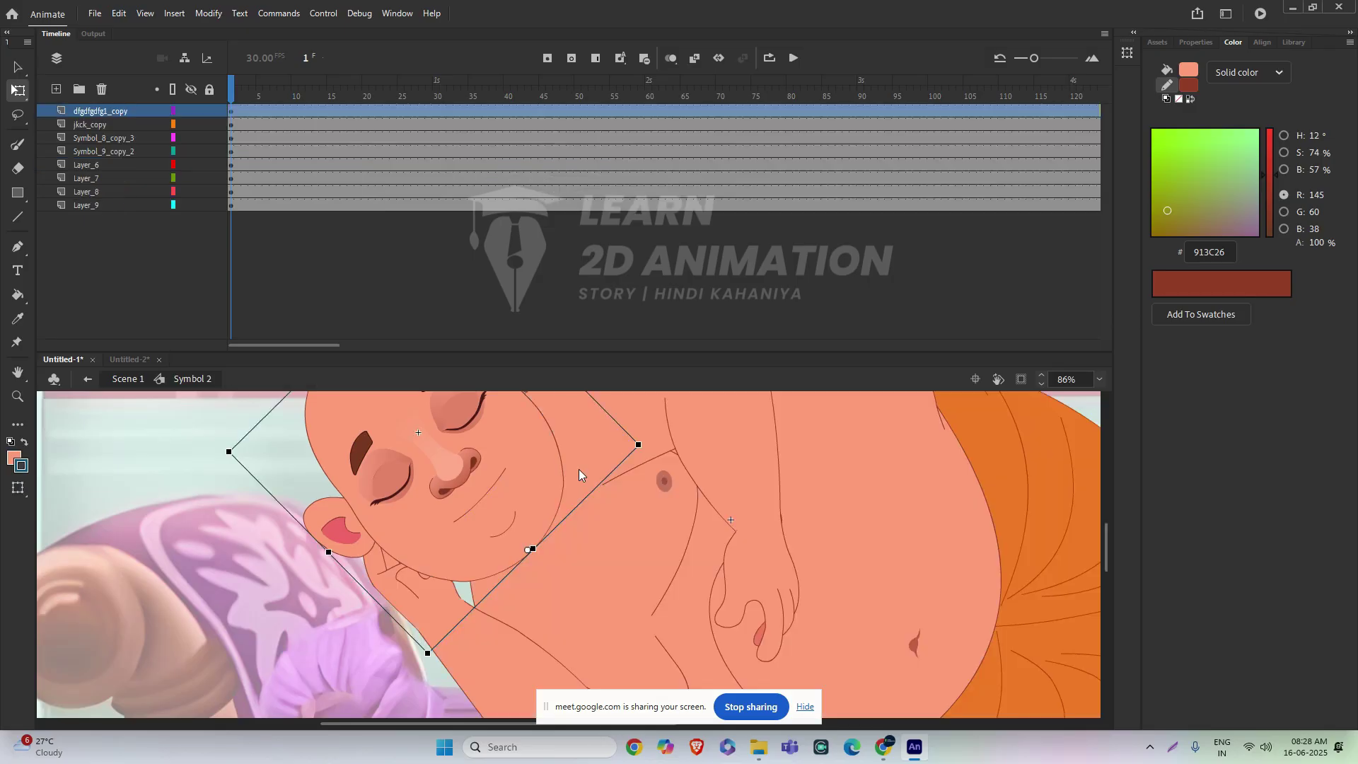
pyautogui.hotkey('ctrl', 'z')
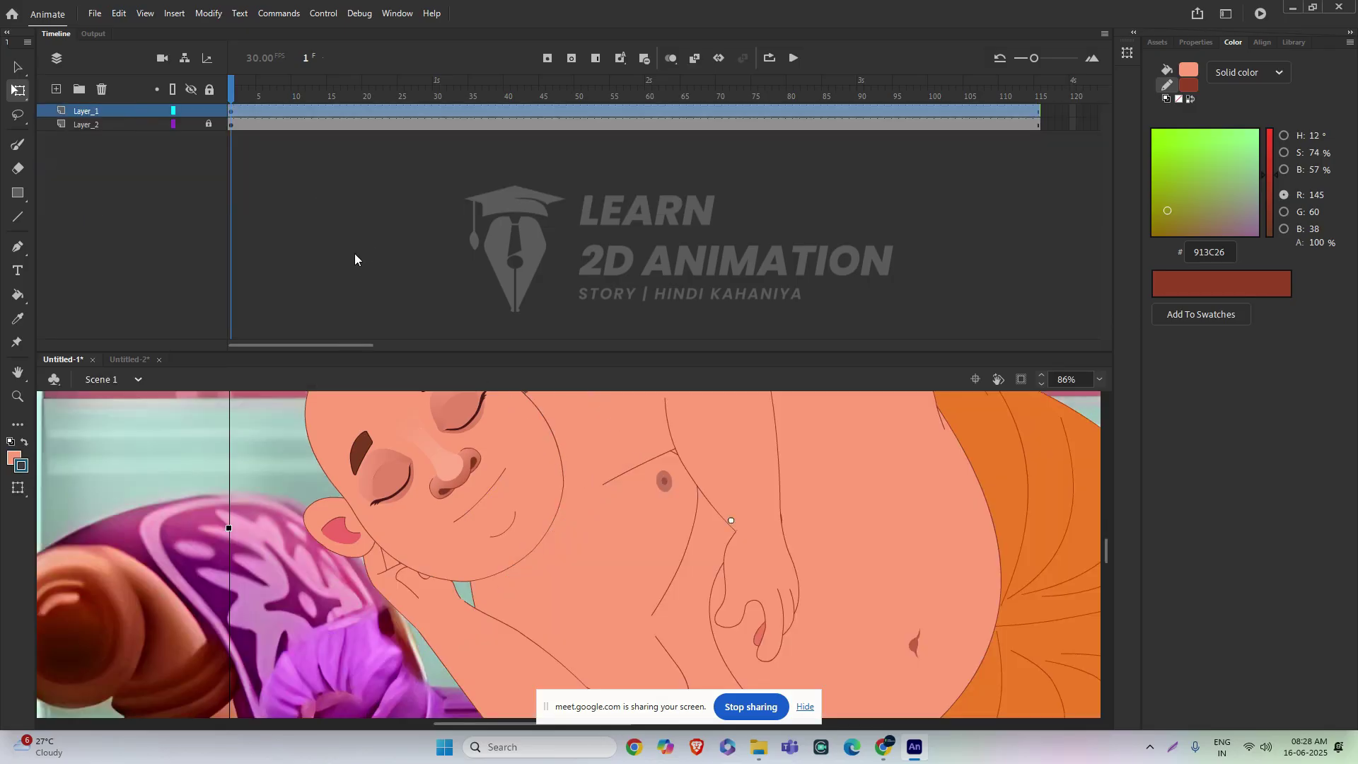
pyautogui.moveTo(232, 92)
pyautogui.mouseDown()
pyautogui.moveTo(492, 91)
pyautogui.moveTo(232, 92)
pyautogui.mouseUp()
pyautogui.doubleClick(484, 500)
pyautogui.click(485, 500)
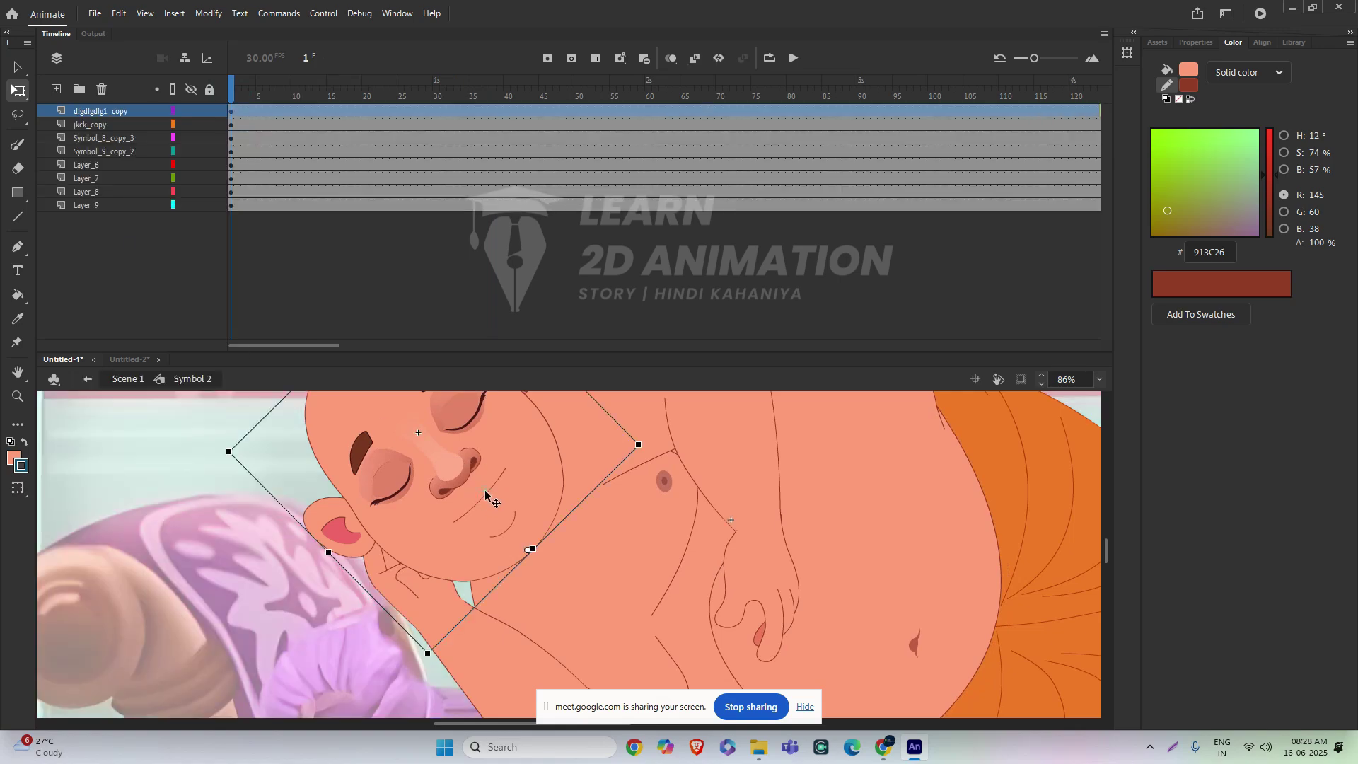
pyautogui.doubleClick(485, 500)
pyautogui.click(484, 497)
pyautogui.click(425, 252)
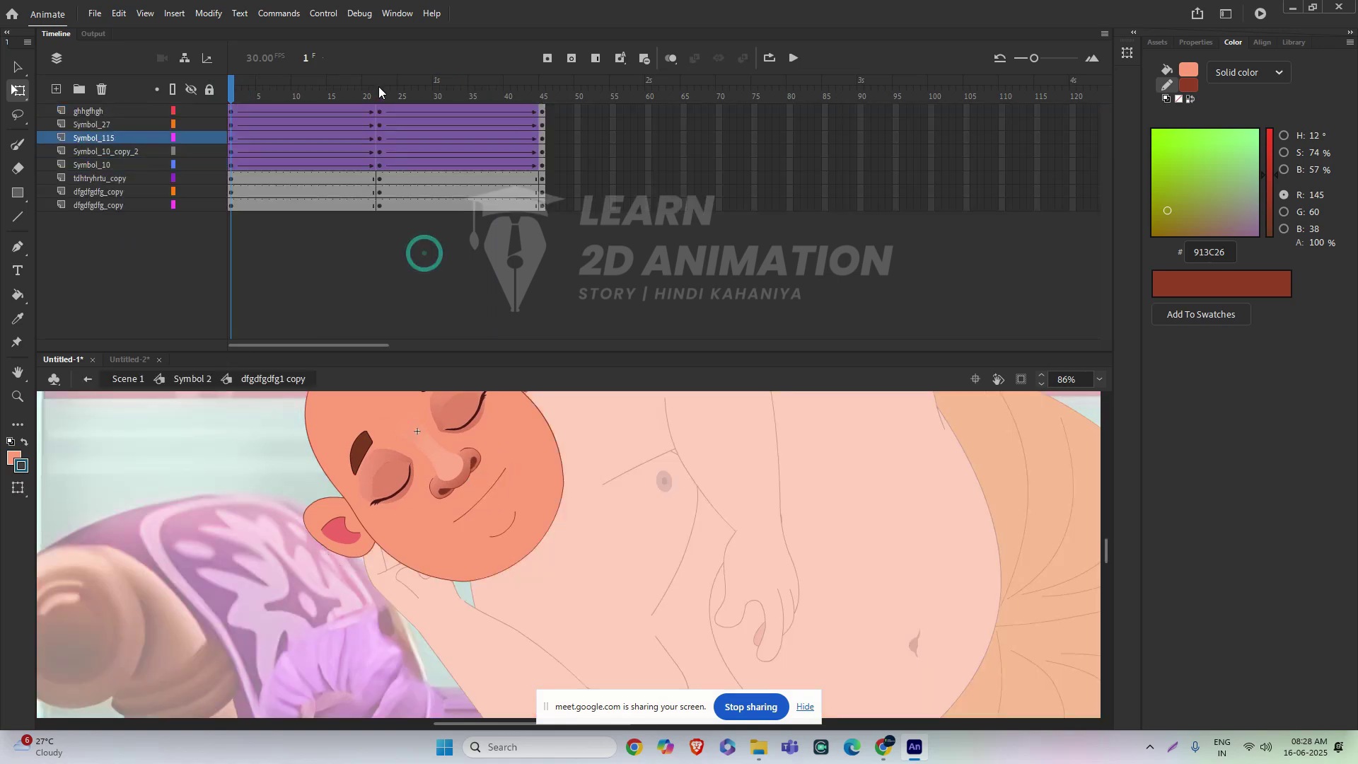
# - At frame 22 of the head symbol, open the mouth's Symbol 115 and select its frame 22 for editing
pyautogui.moveTo(236, 92); pyautogui.dragTo(382, 98)
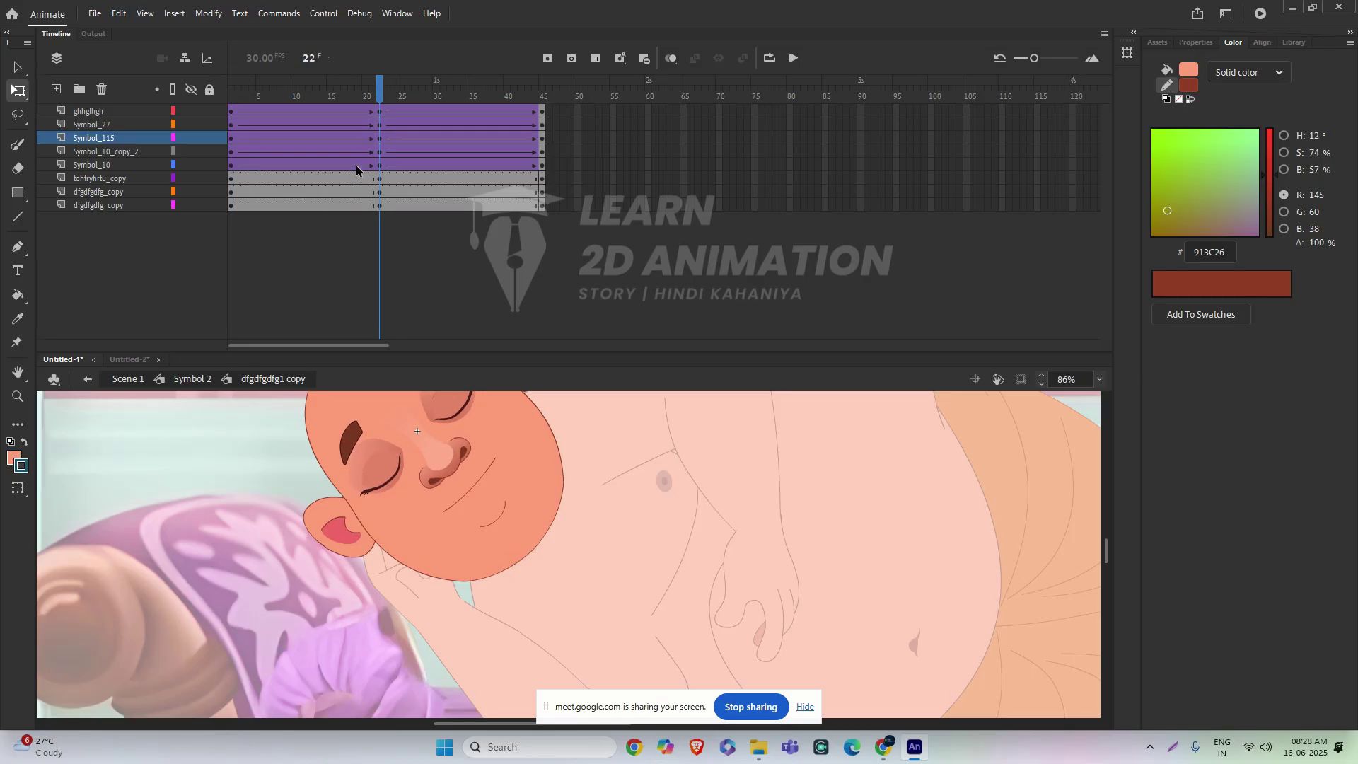
pyautogui.click(133, 111)
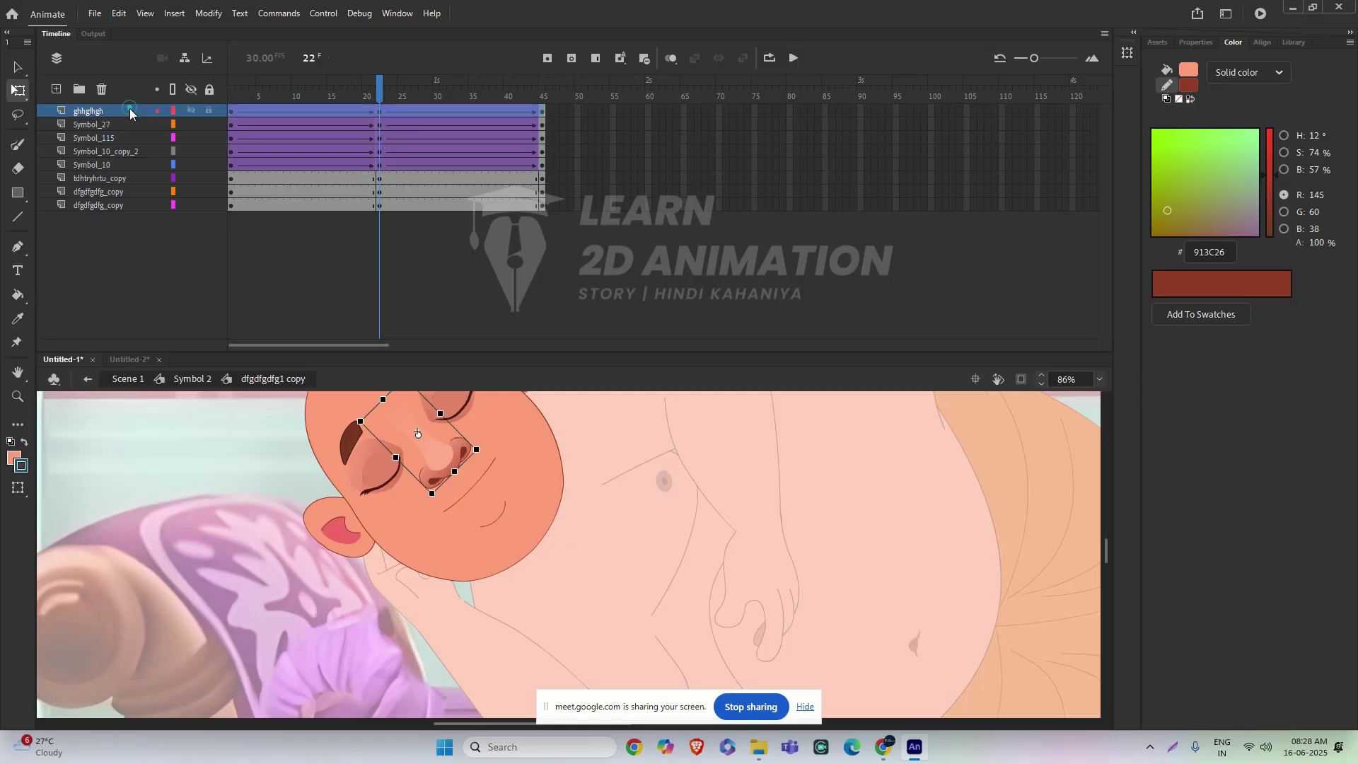
pyautogui.click(473, 485)
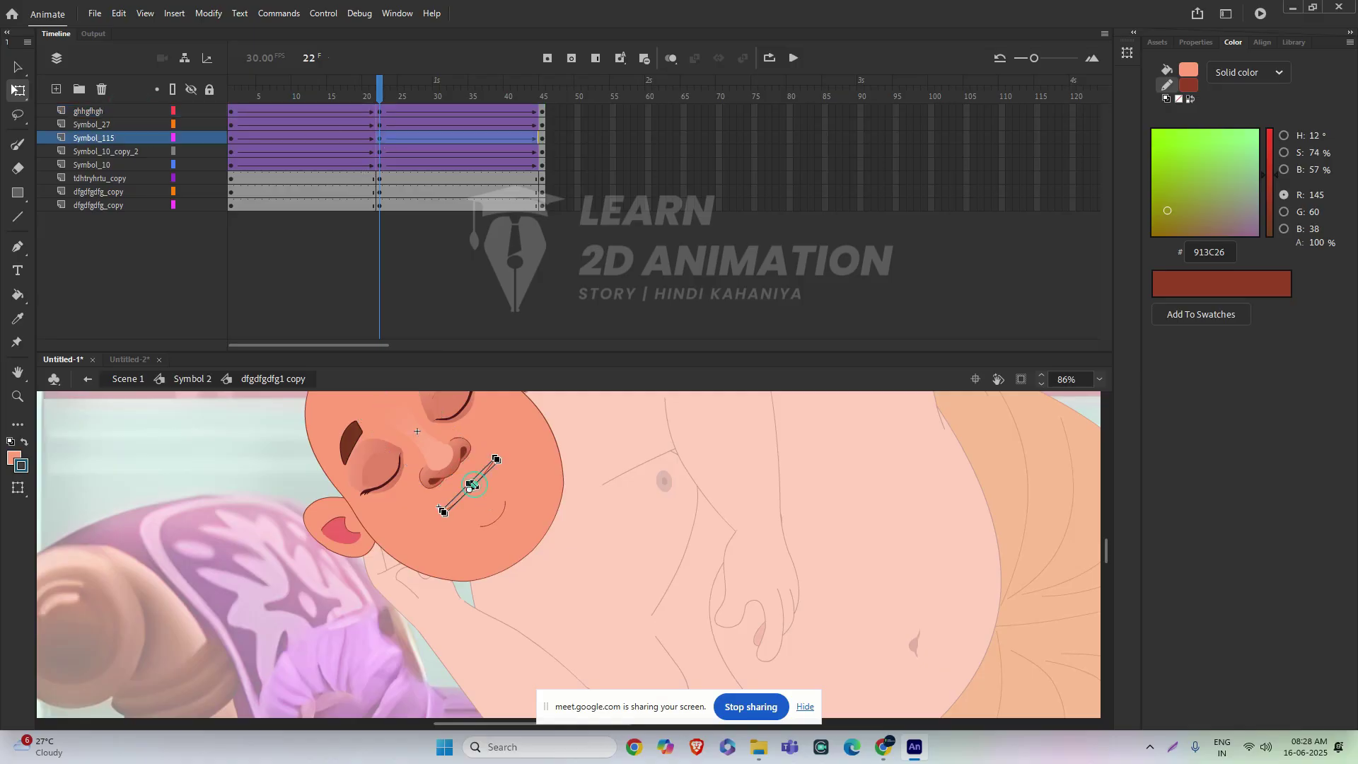
pyautogui.press('v')
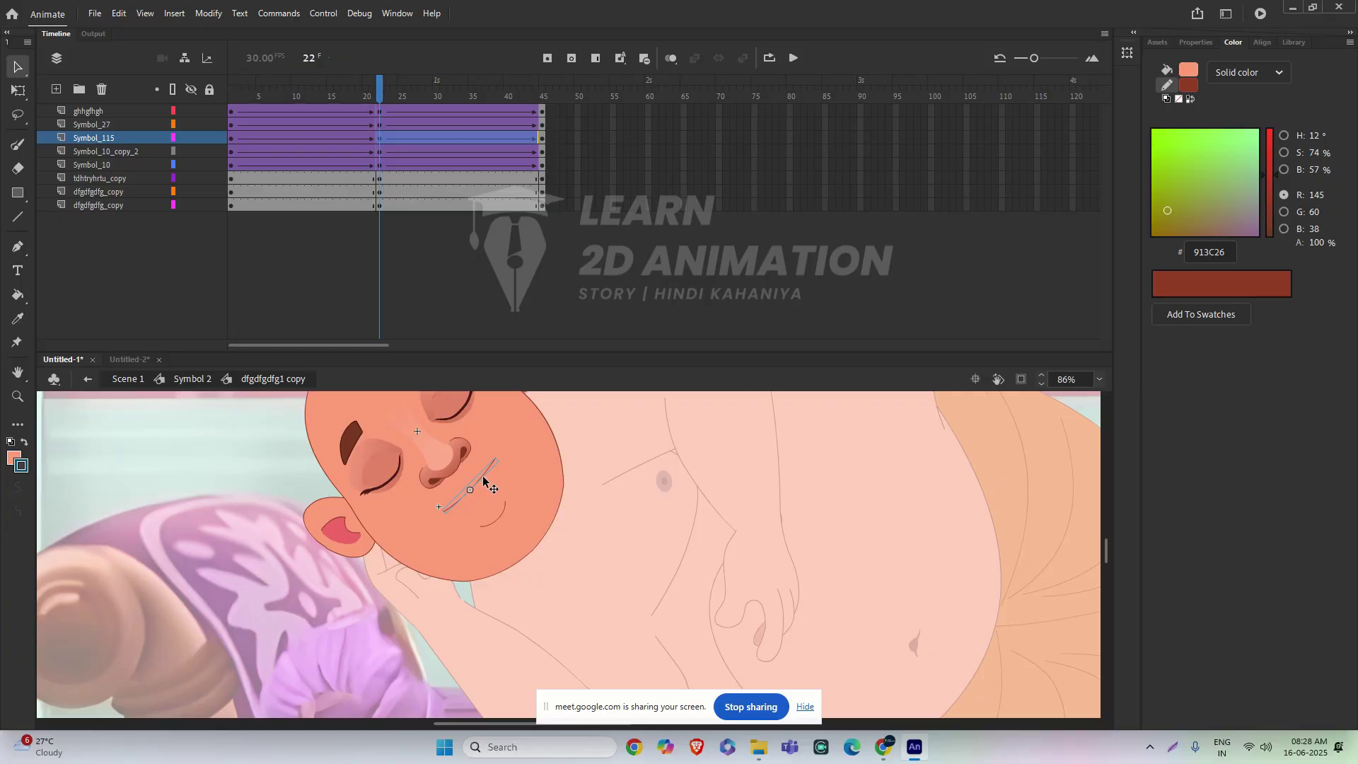
pyautogui.doubleClick(484, 481)
pyautogui.click(378, 111)
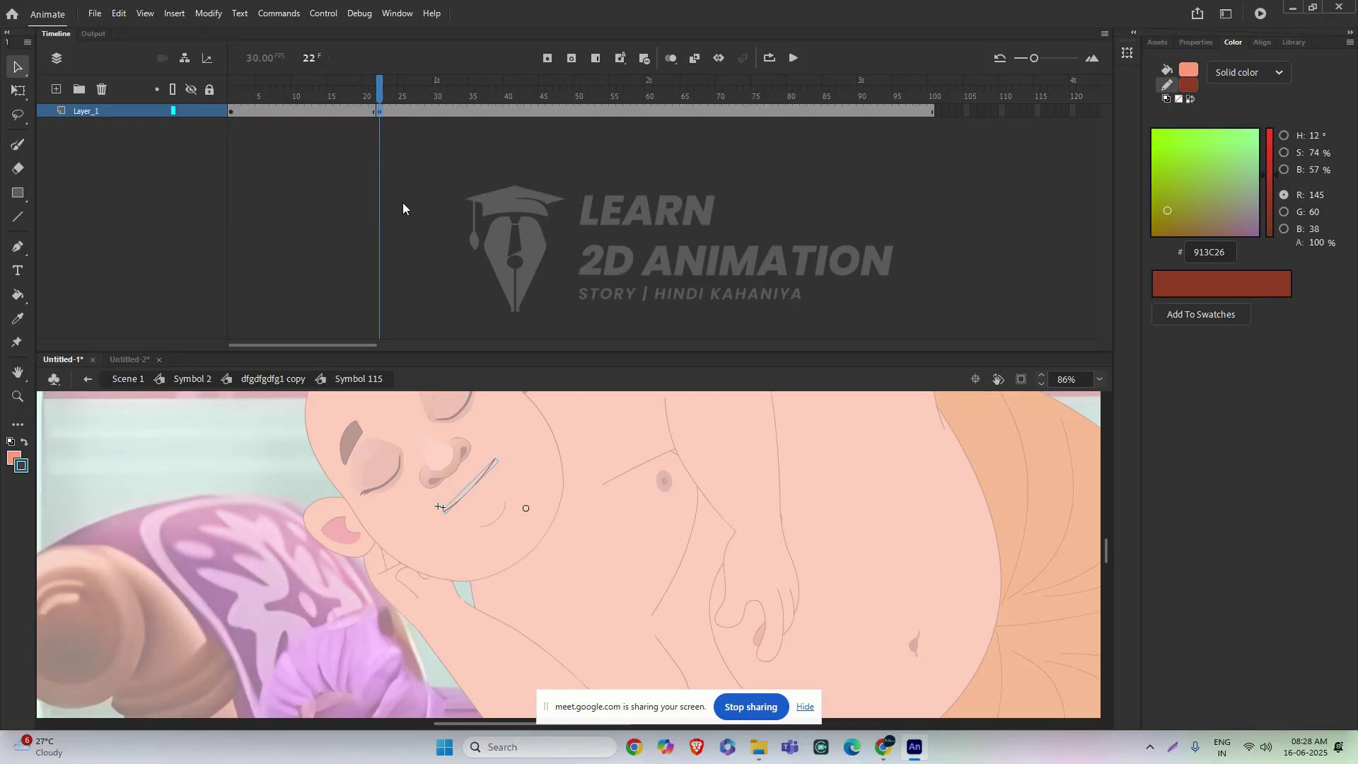
# - Try frame 6, the oval open mouth, on the Symbol 3 instance at frame 22 and preview it in the head symbol
pyautogui.click(1195, 42)
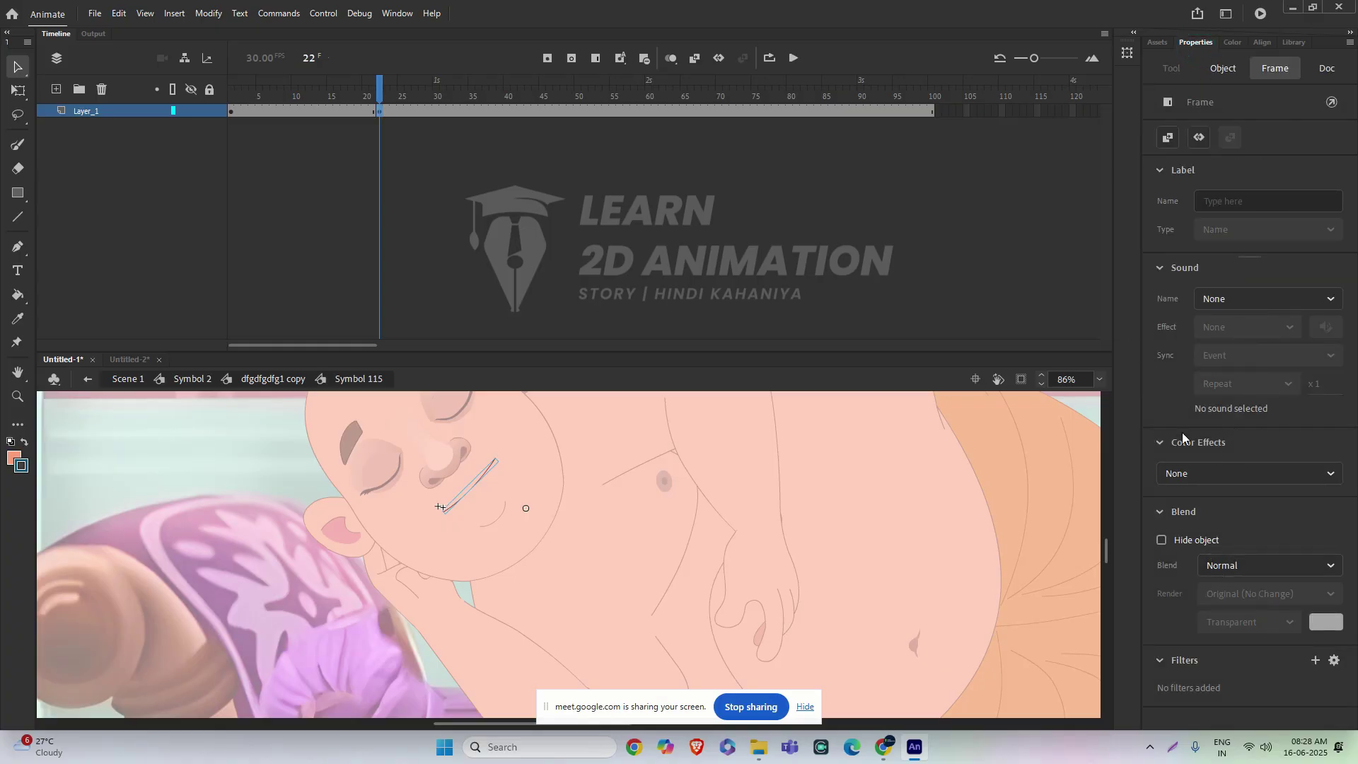
pyautogui.click(1223, 68)
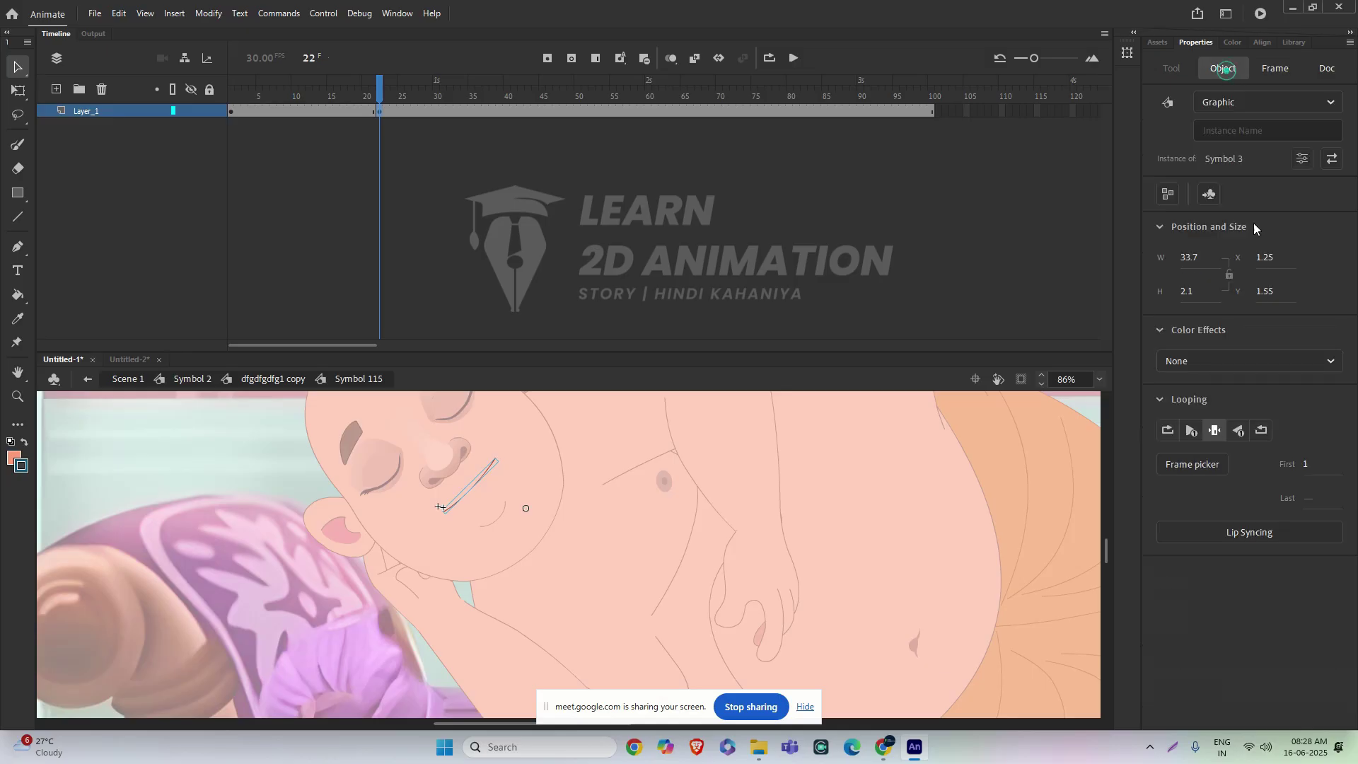
pyautogui.click(1205, 463)
pyautogui.scroll(-2, 722, 396)
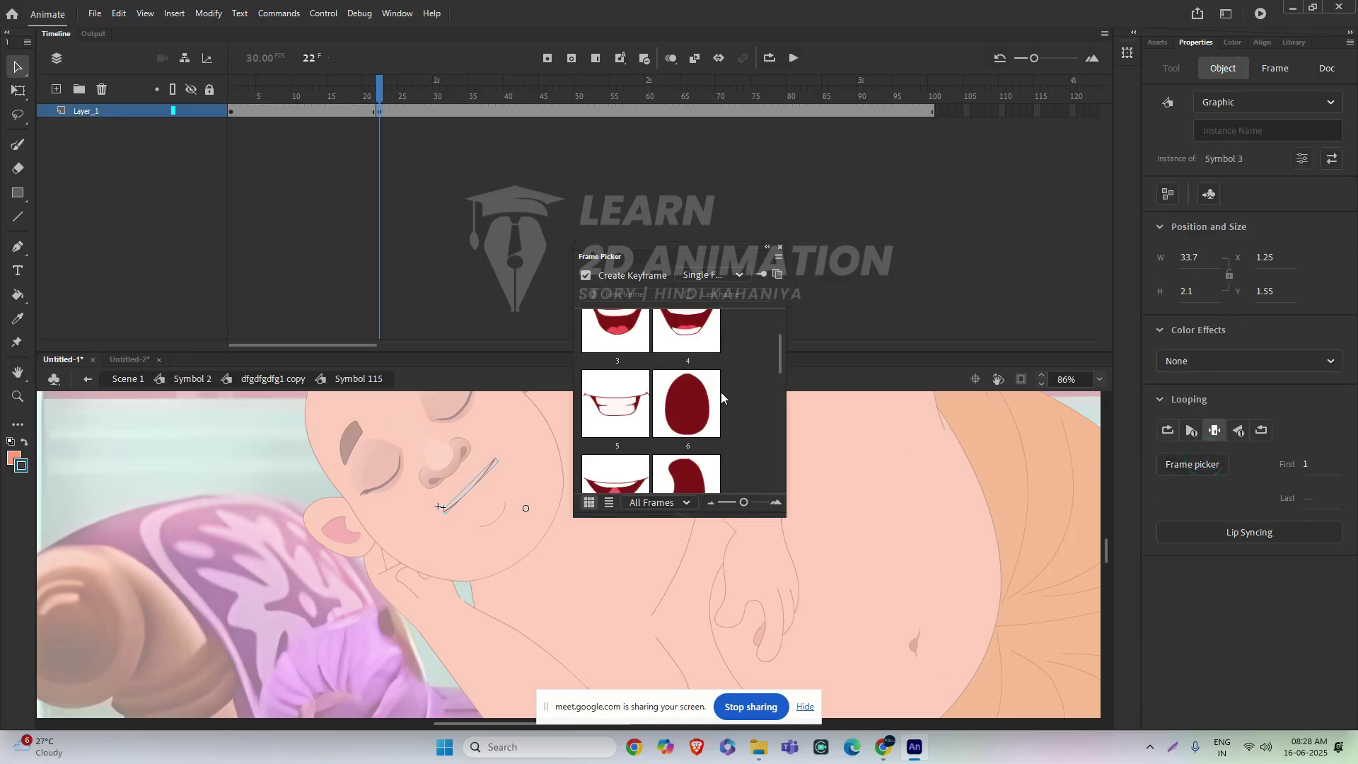
pyautogui.click(689, 428)
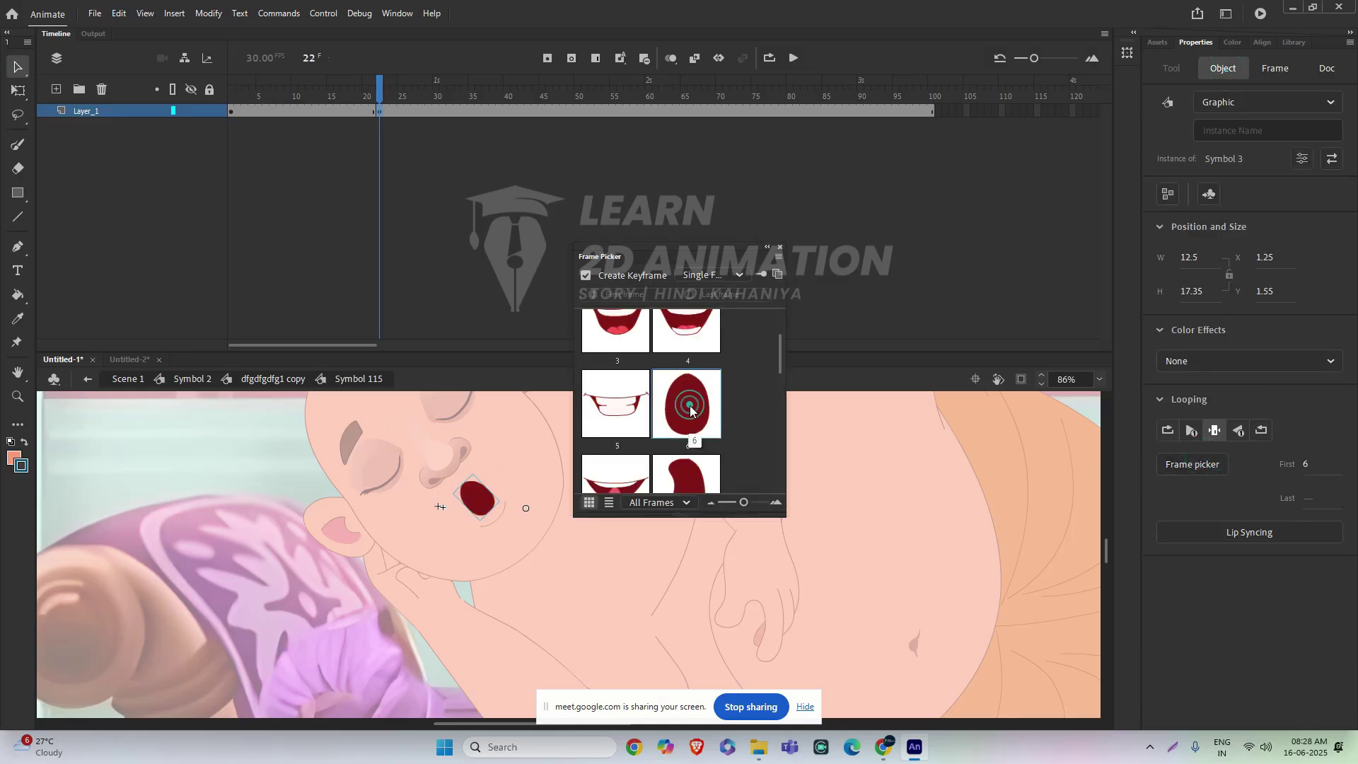
pyautogui.click(246, 466)
pyautogui.click(780, 247)
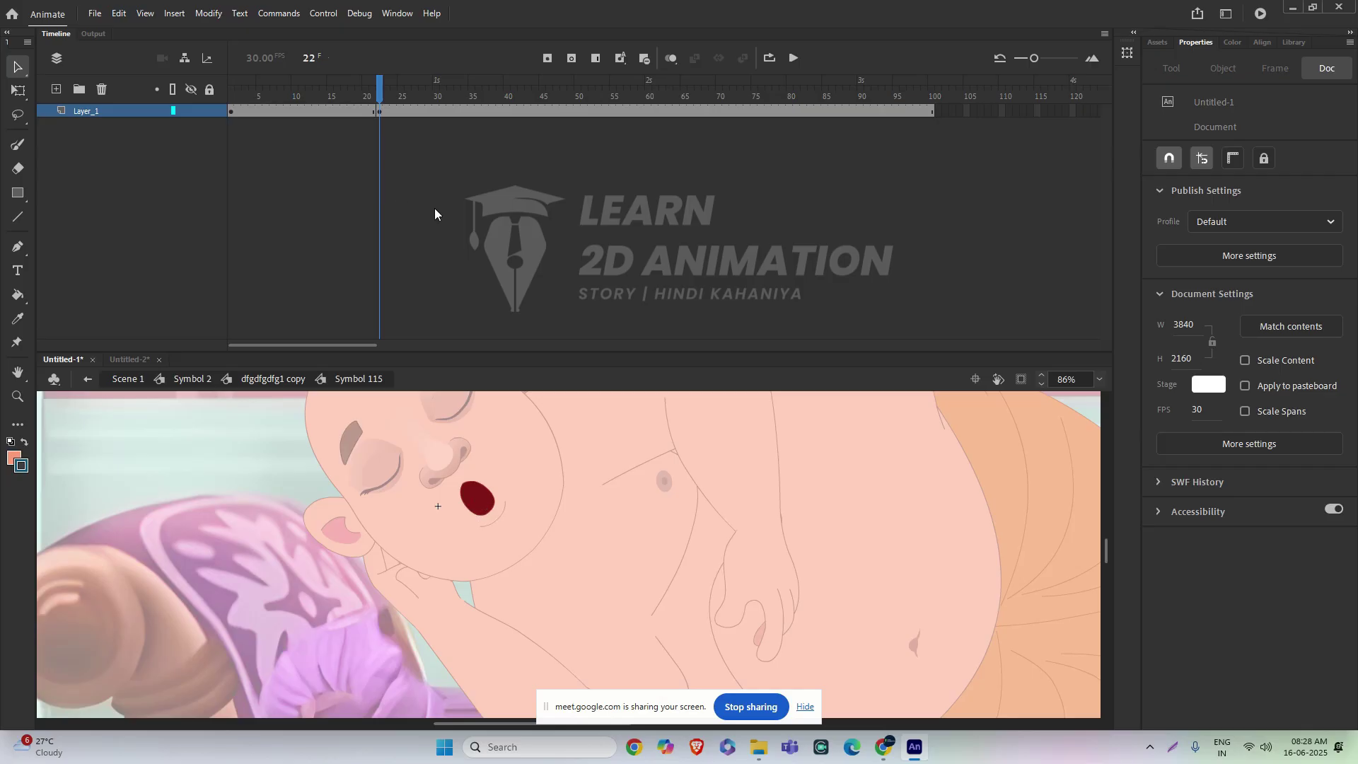
pyautogui.doubleClick(264, 437)
pyautogui.click(380, 89)
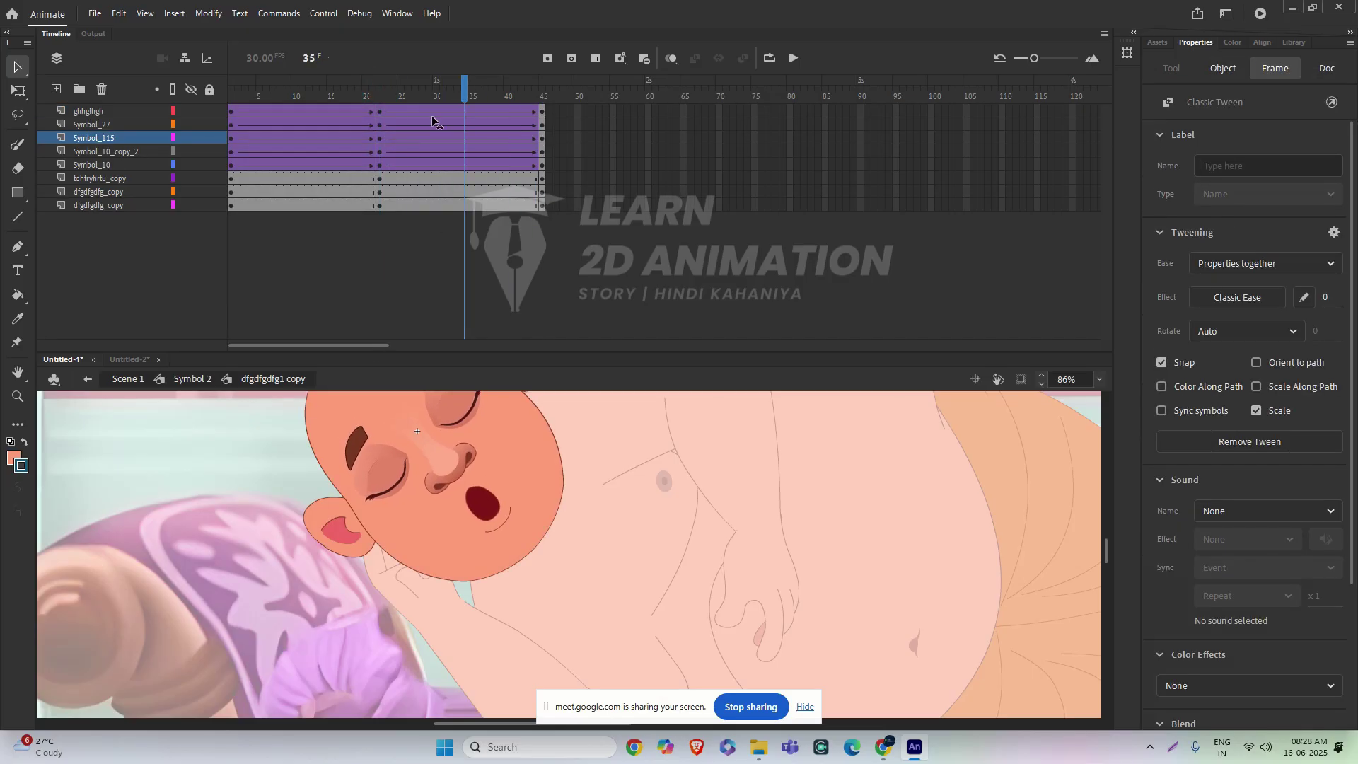
pyautogui.click(414, 208)
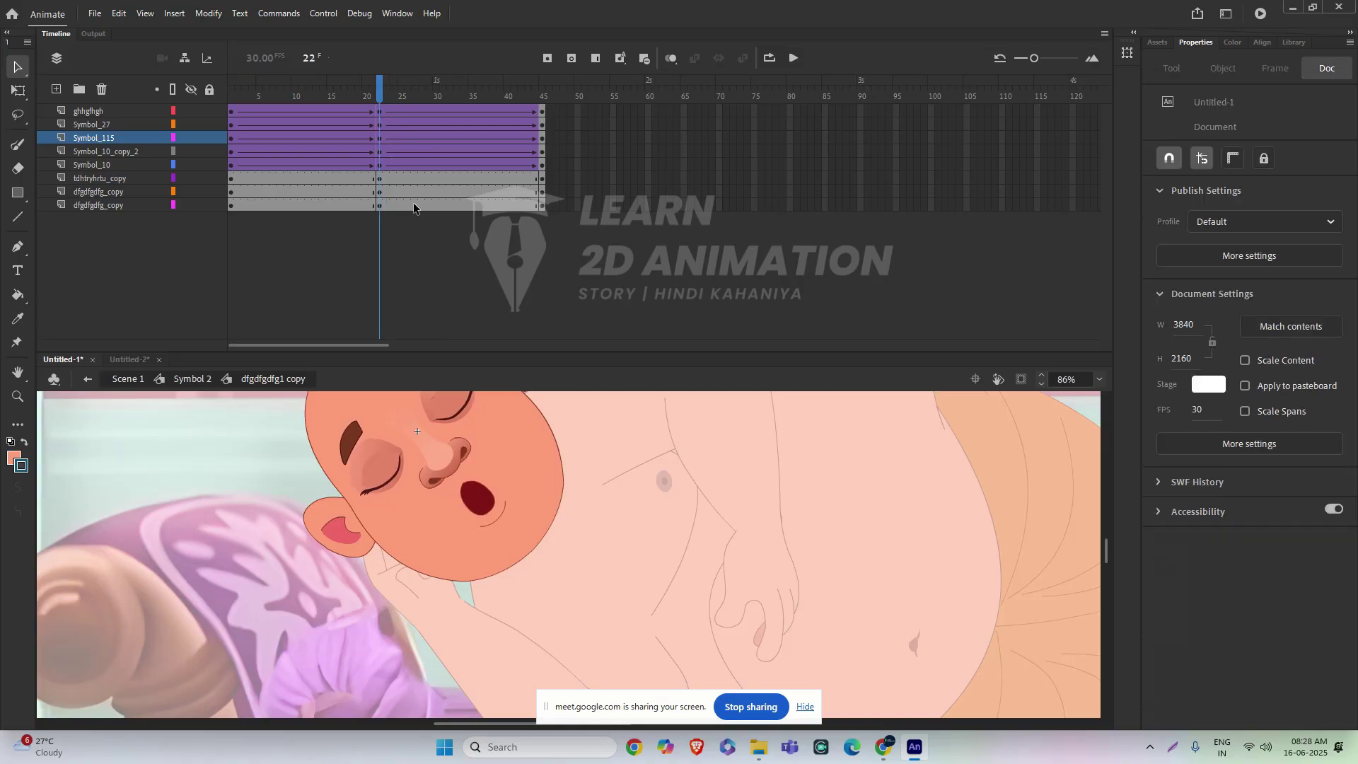
# - Reopen Symbol 115, set the mouth at frame 22 to frame 9 of Symbol 3, and check the motion in the head symbol
pyautogui.doubleClick(478, 508)
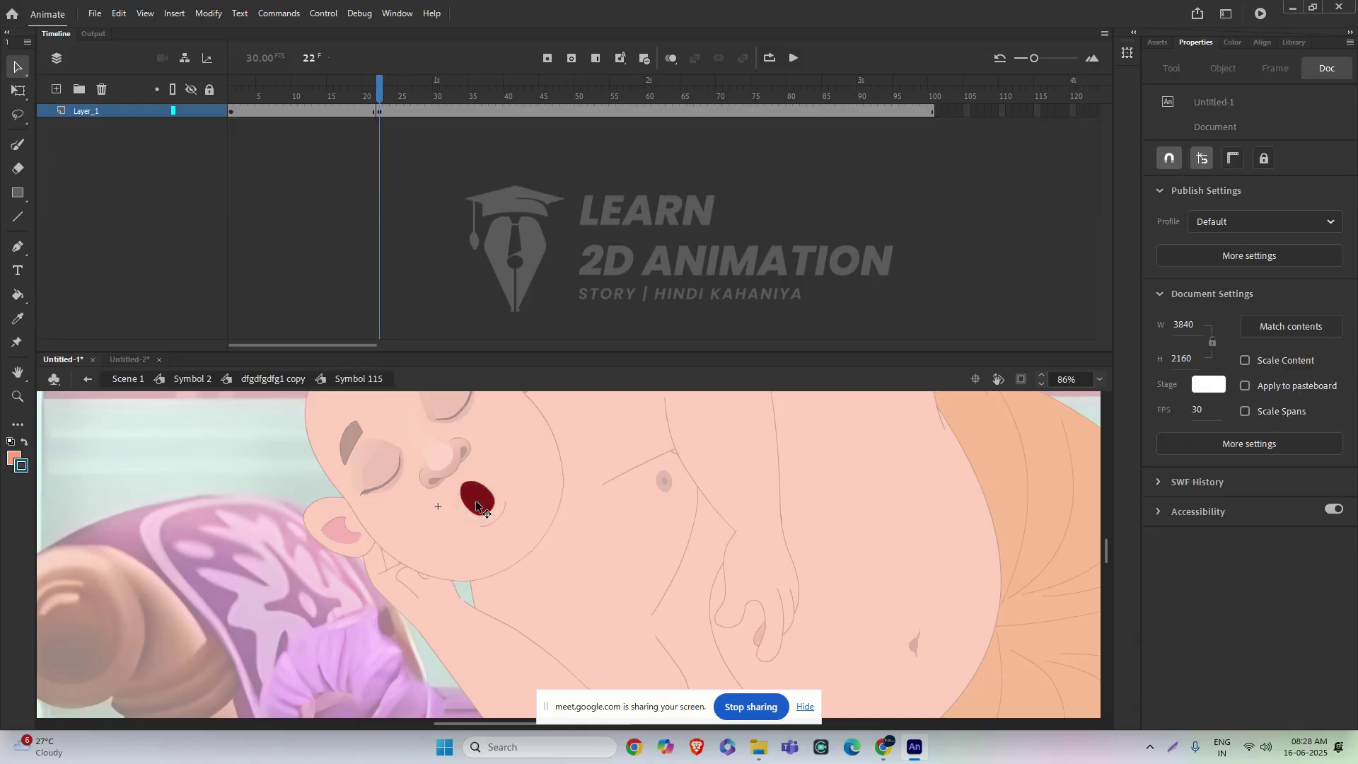
pyautogui.click(478, 508)
pyautogui.click(1191, 464)
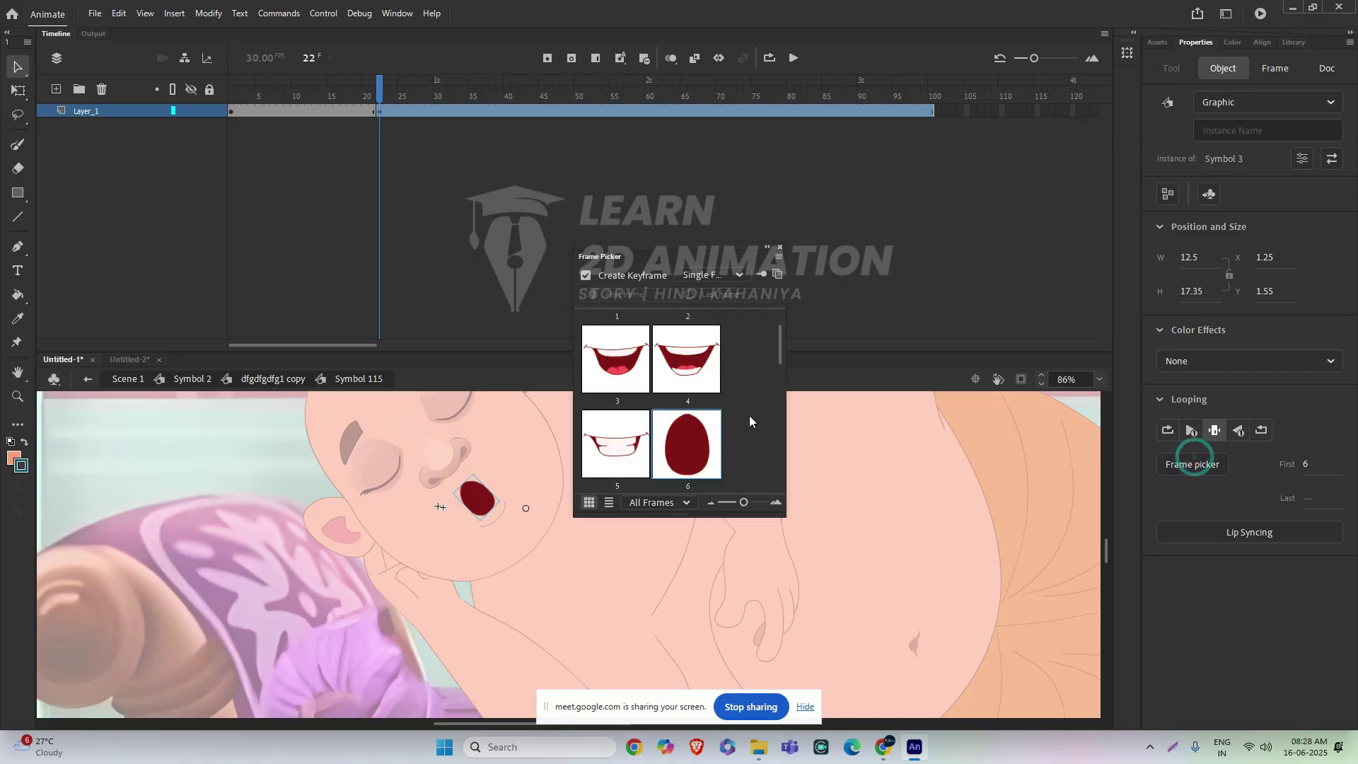
pyautogui.scroll(-5, 684, 402)
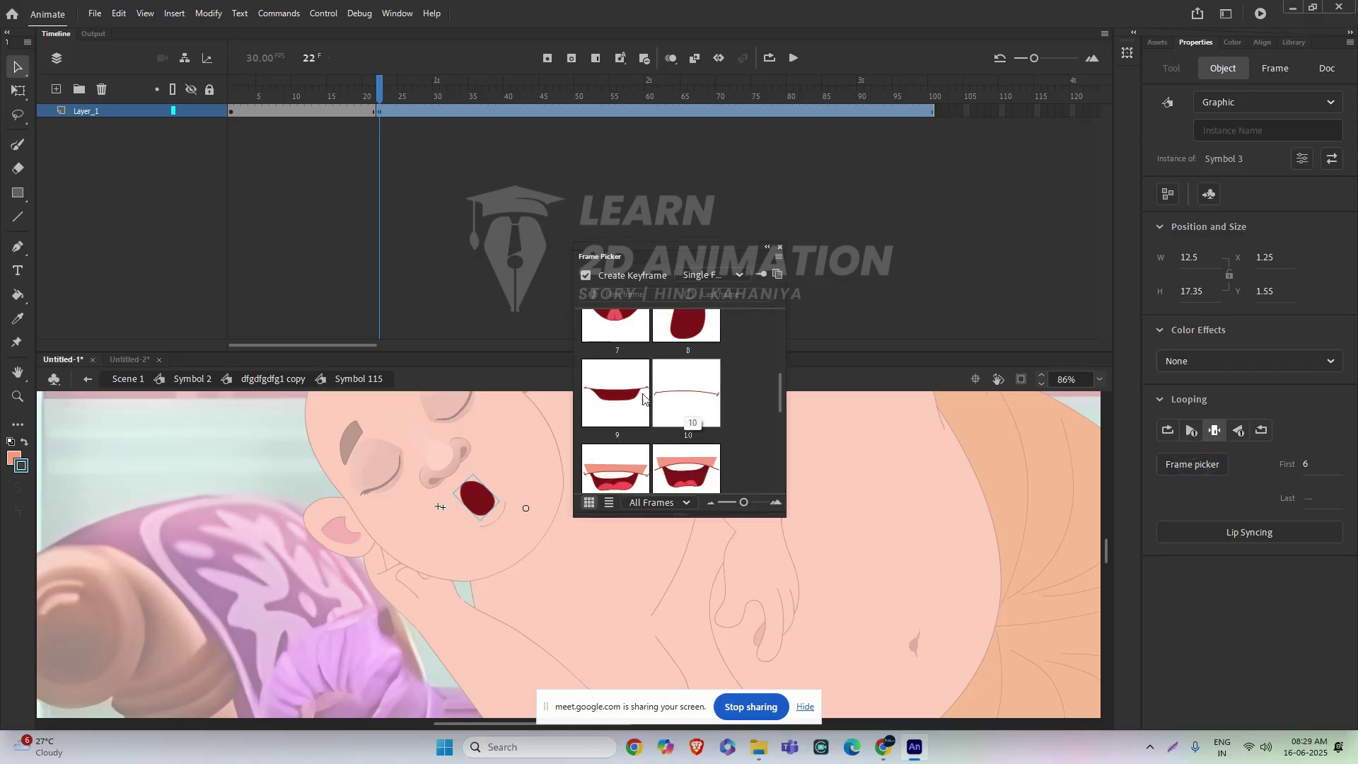
pyautogui.click(626, 395)
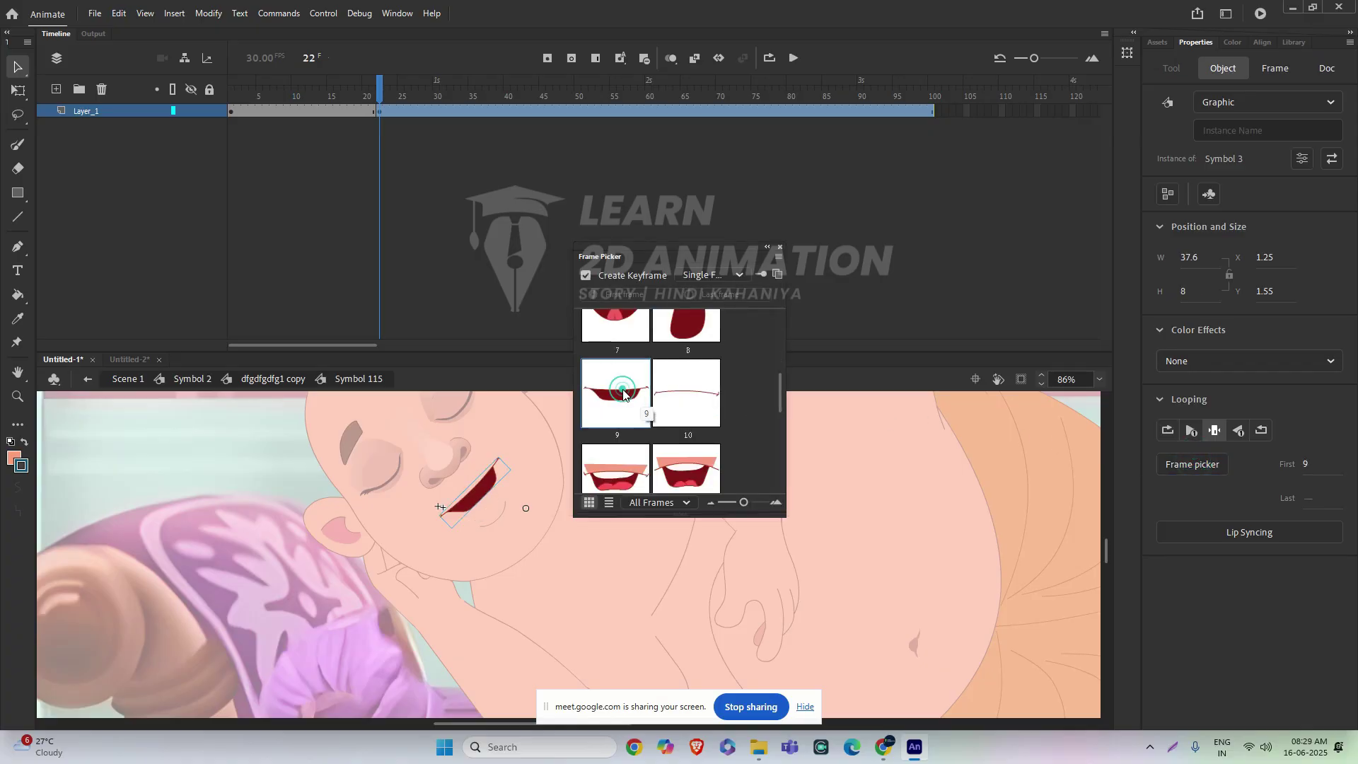
pyautogui.doubleClick(229, 458)
pyautogui.click(781, 247)
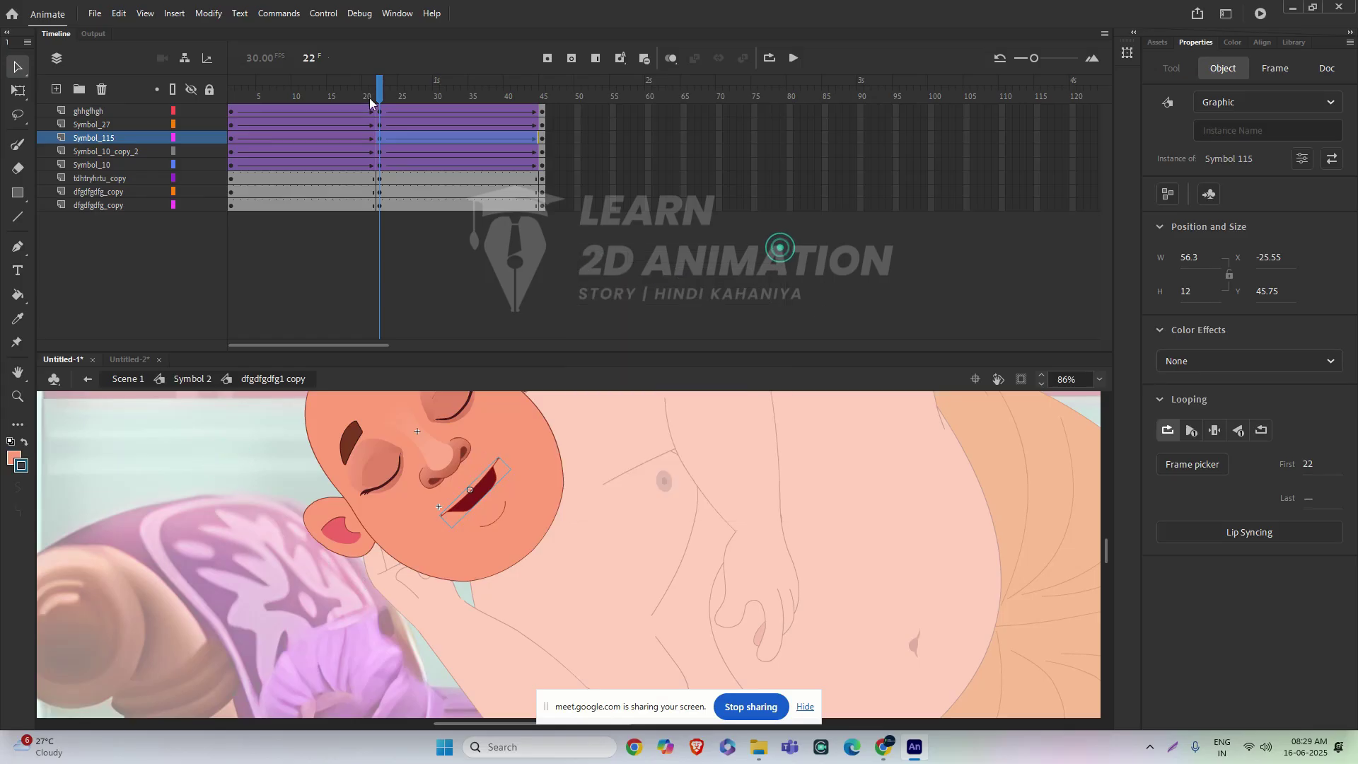
pyautogui.click(386, 90)
pyautogui.moveTo(395, 100); pyautogui.dragTo(382, 126)
# - Add a new layer above the ghhgfhgh layer at the top of the head symbol
pyautogui.click(202, 104)
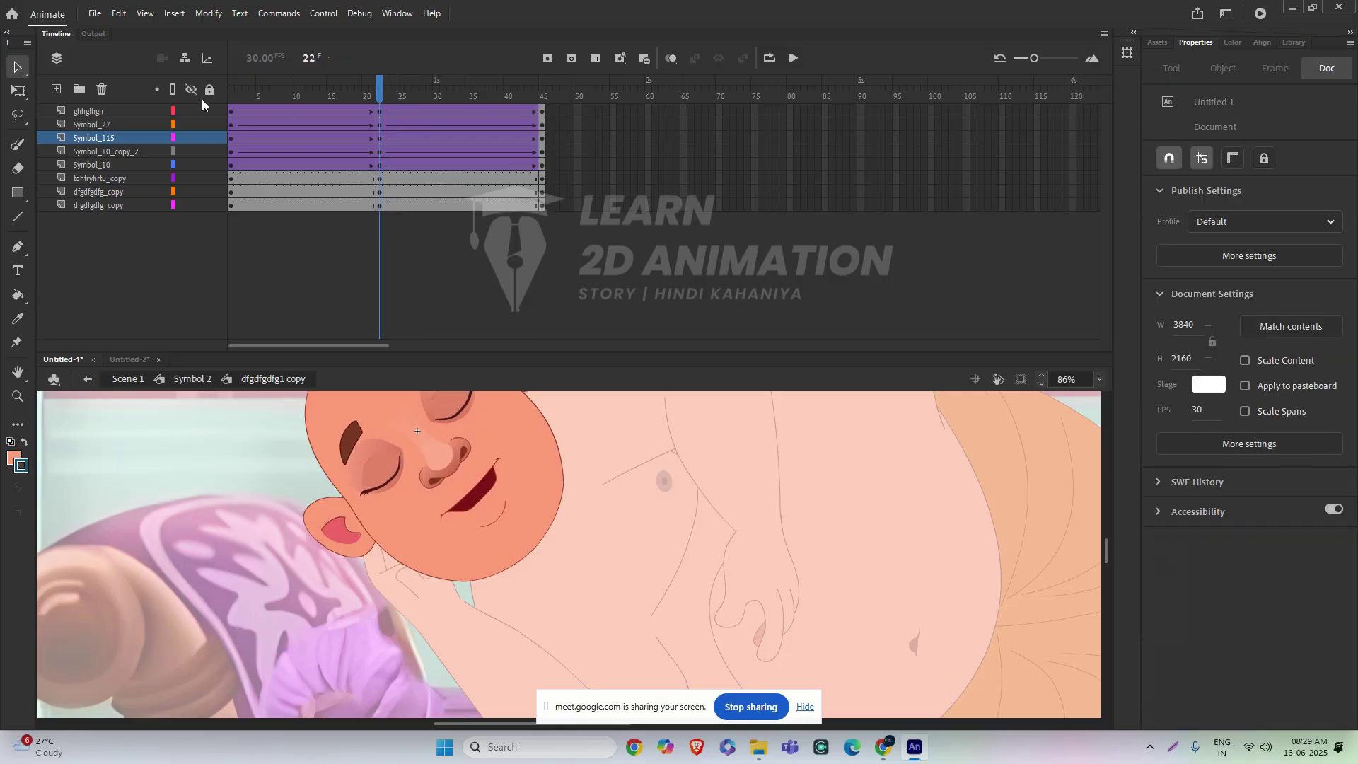
pyautogui.click(117, 115)
pyautogui.click(56, 89)
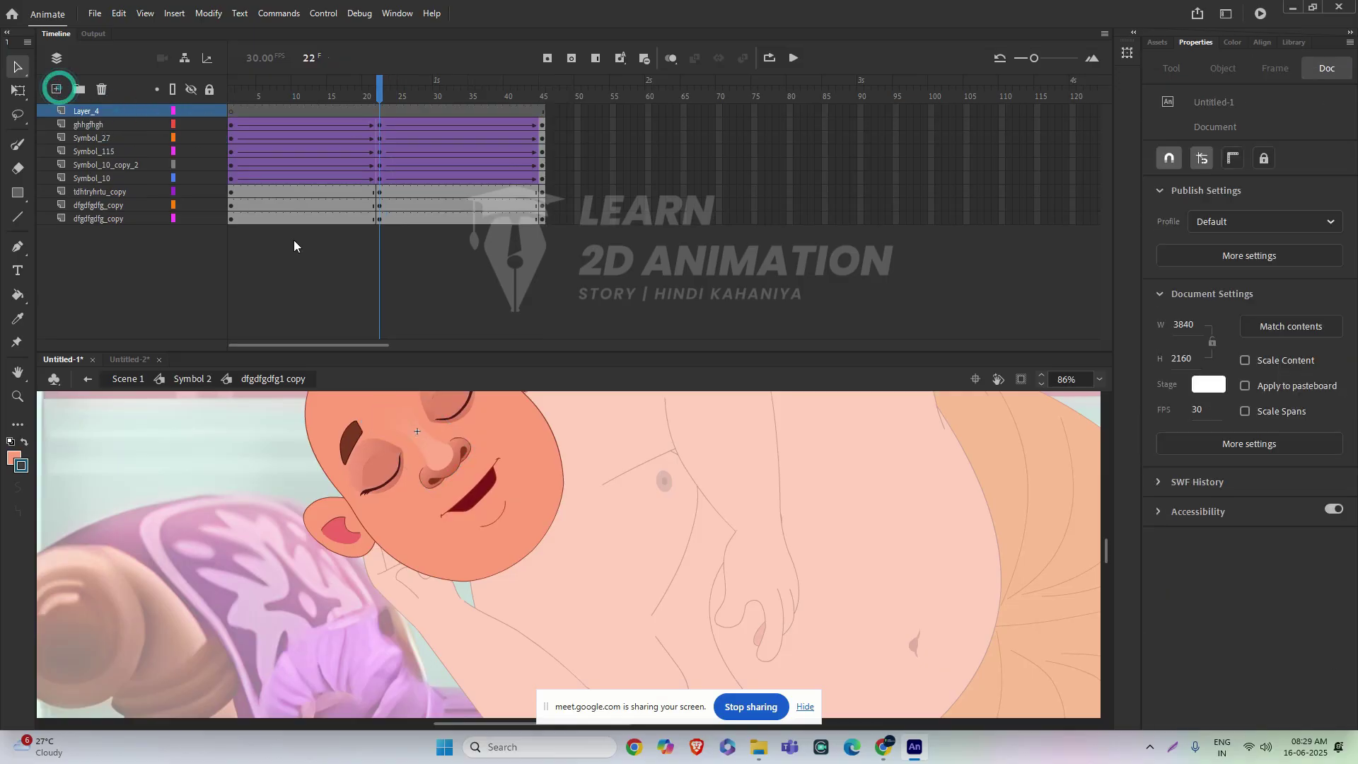
# - Switch to the Untitled-2 document, find the small Z graphic at the stage corner, and open its sleep symbol
pyautogui.click(133, 359)
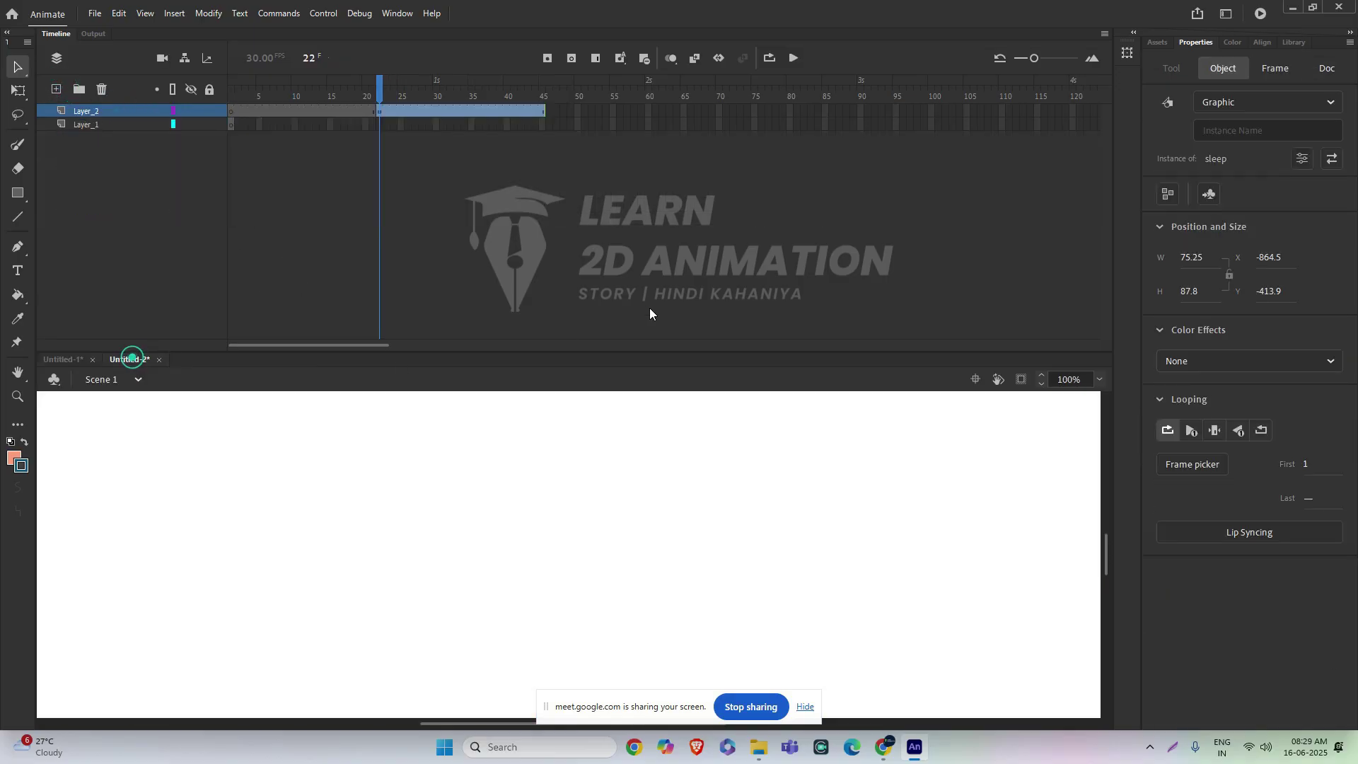
pyautogui.scroll(-4, 482, 511)
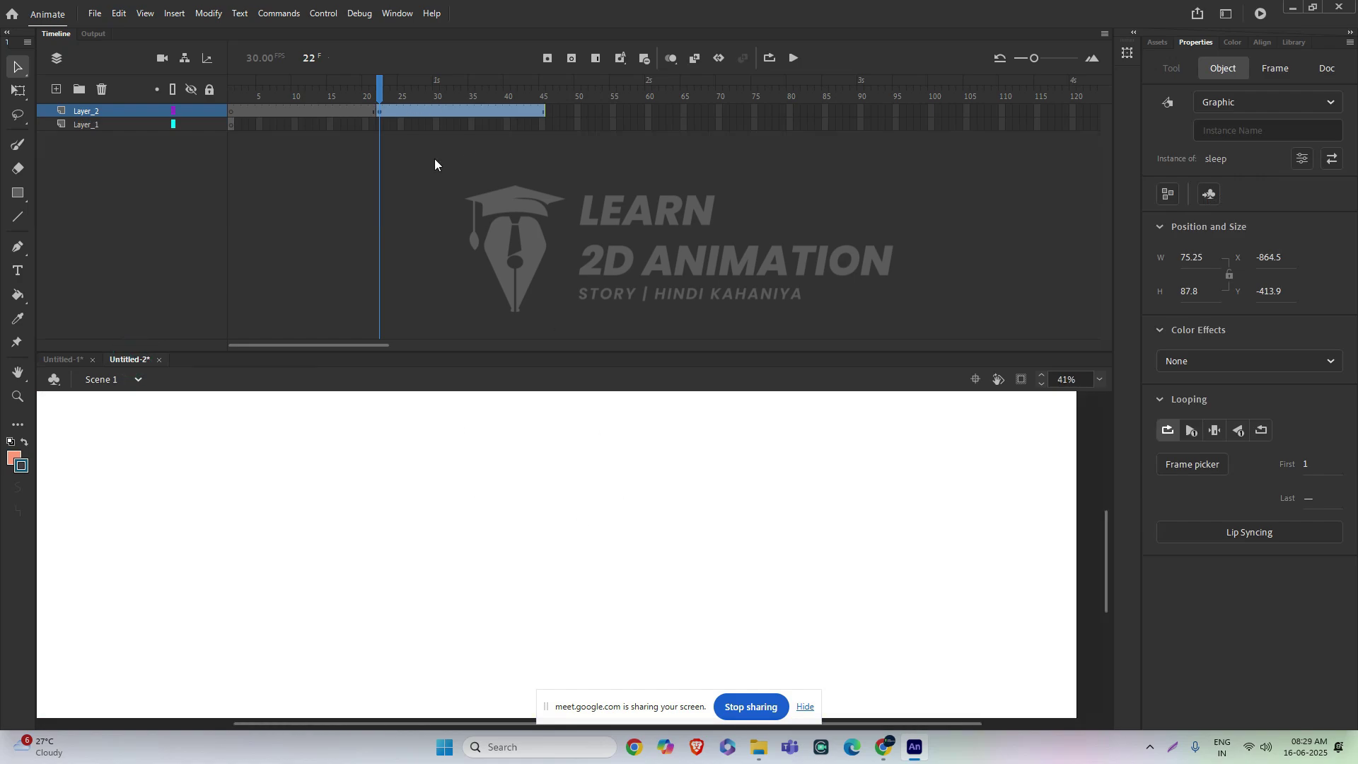
pyautogui.scroll(-3, 484, 579)
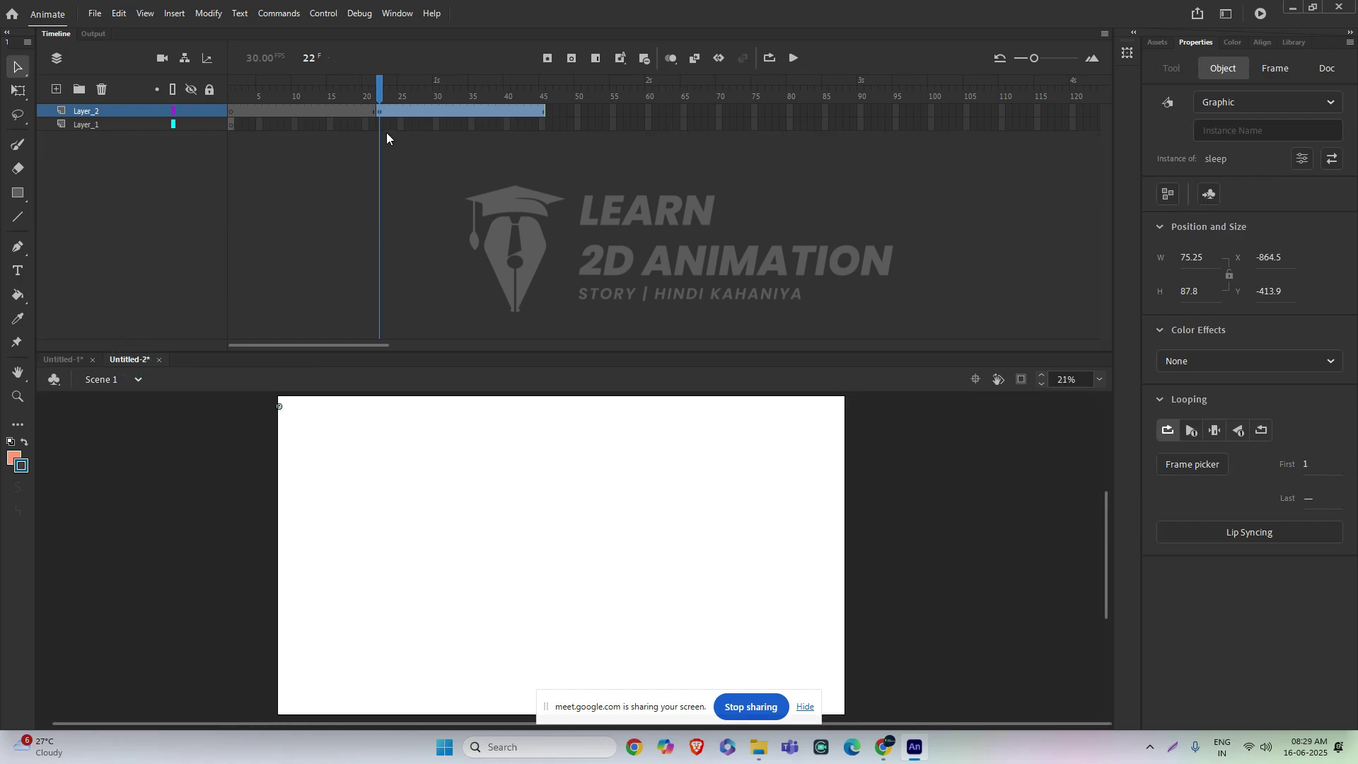
pyautogui.scroll(8, 264, 416)
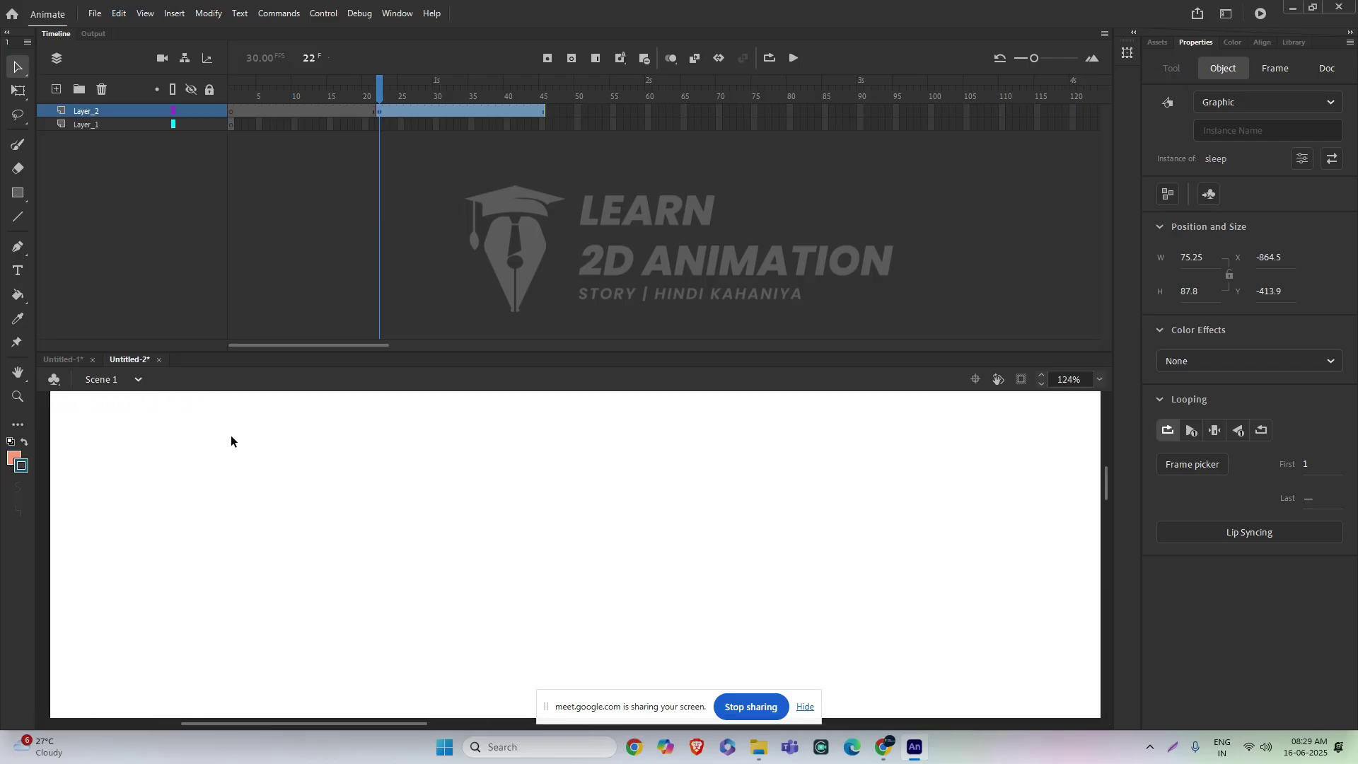
pyautogui.scroll(4, 435, 540)
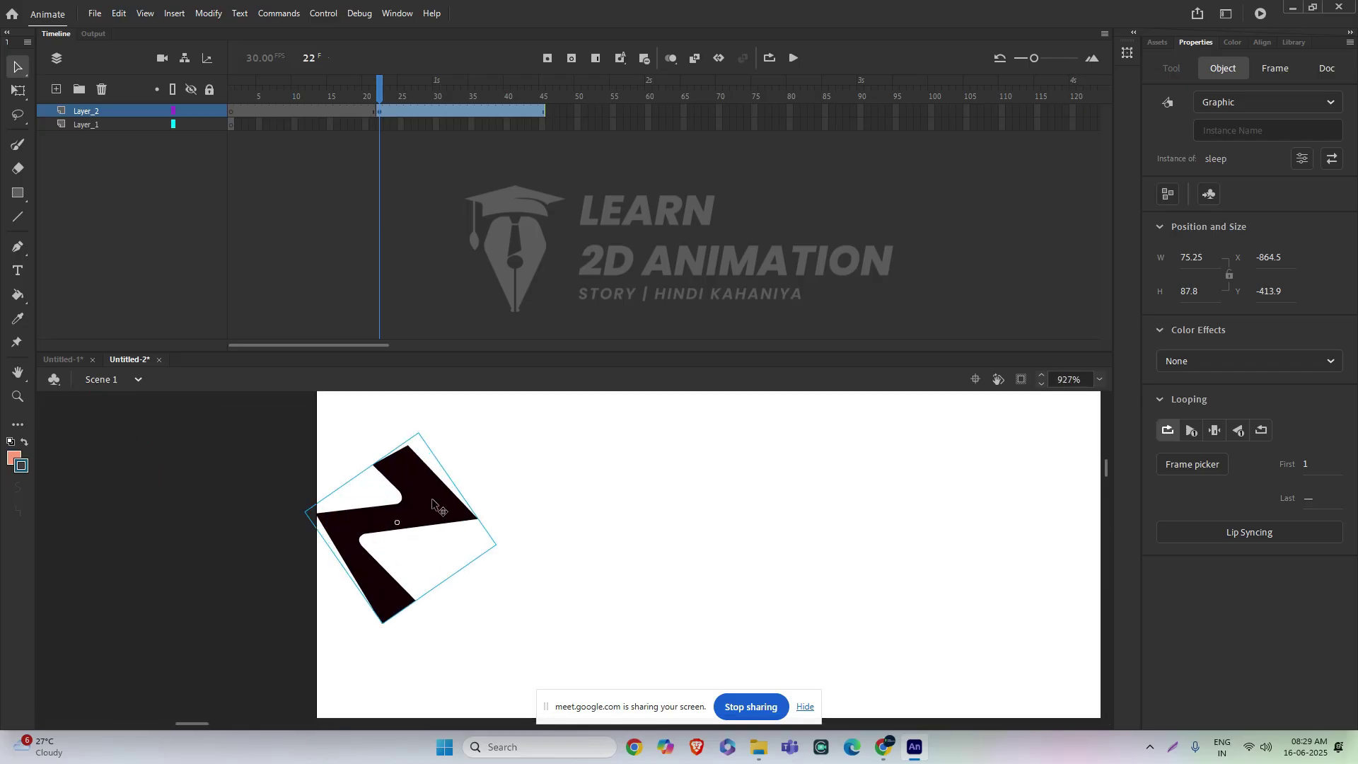
pyautogui.doubleClick(432, 500)
pyautogui.click(431, 502)
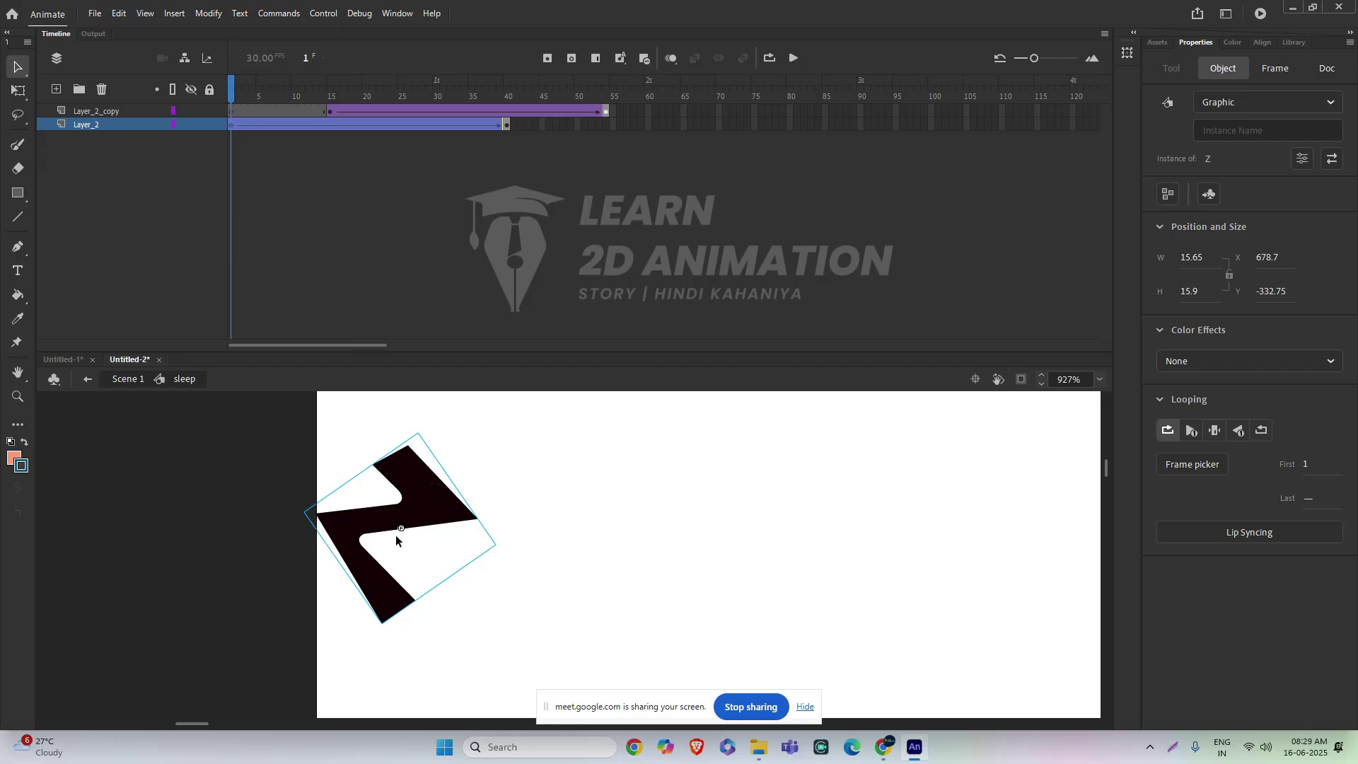
# - Scrub the sleep symbol to frame 40 and examine how its two Z layers move and fade
pyautogui.moveTo(232, 91); pyautogui.dragTo(506, 90)
pyautogui.click(499, 446)
pyautogui.scroll(-5, 606, 569)
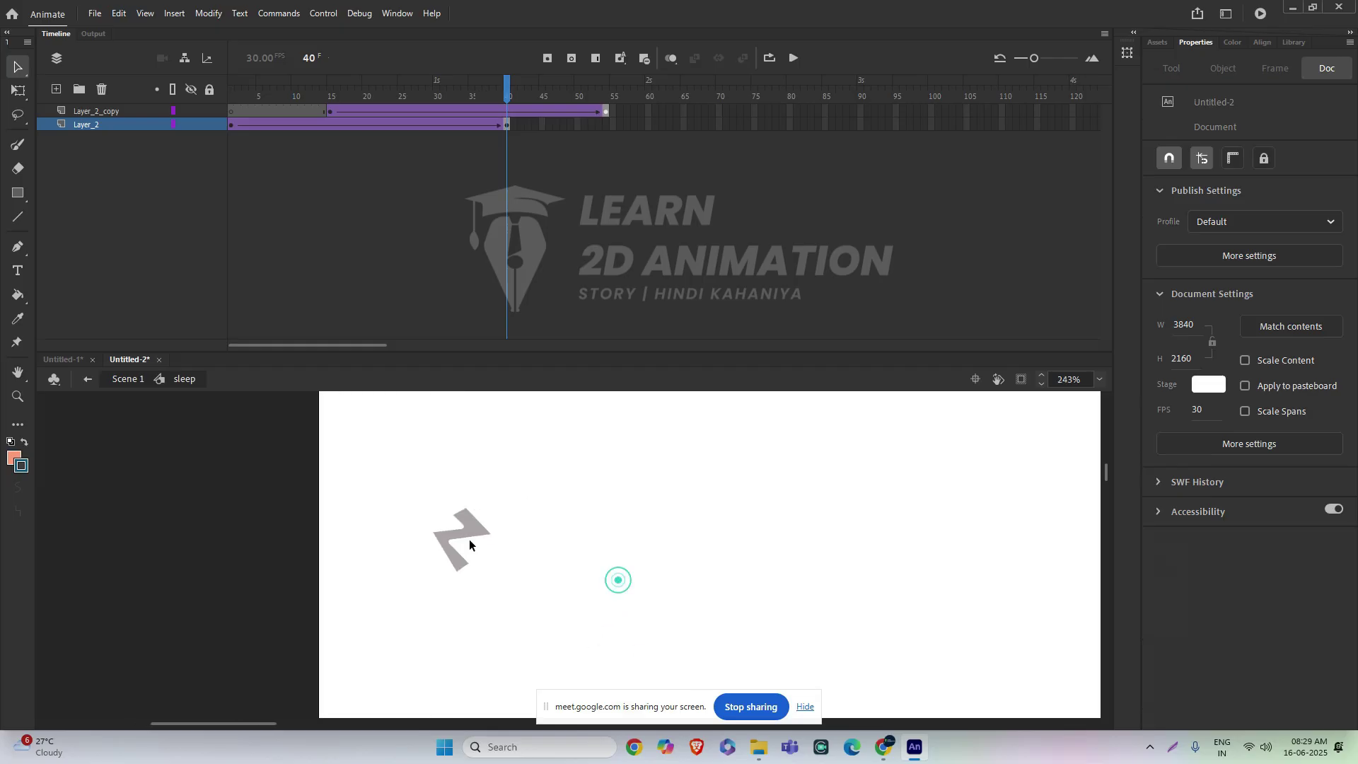
pyautogui.click(485, 538)
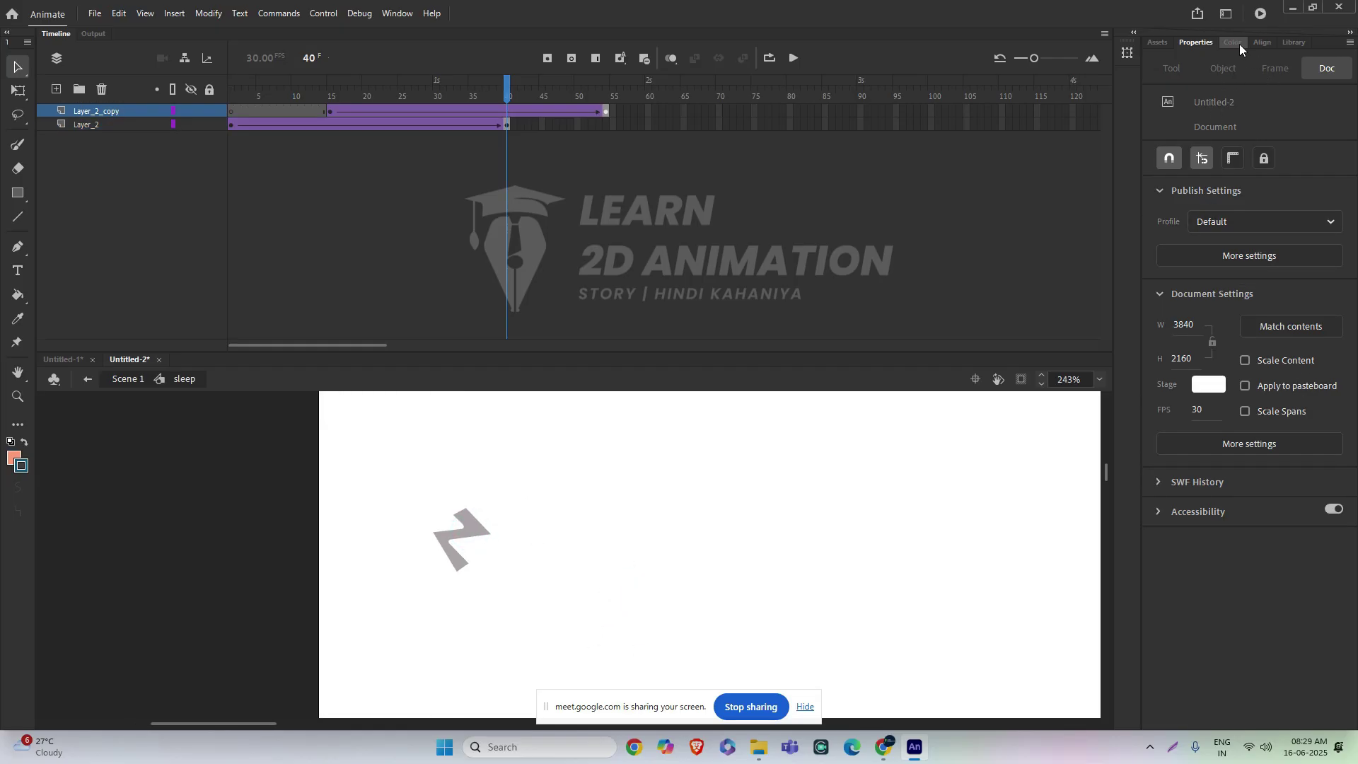
pyautogui.doubleClick(469, 518)
pyautogui.doubleClick(536, 508)
# - Select Layer_2's keyframe at frame 40, restore its blend mode to Normal, and apply the Alpha color effect
pyautogui.click(507, 124)
pyautogui.scroll(-2, 1272, 562)
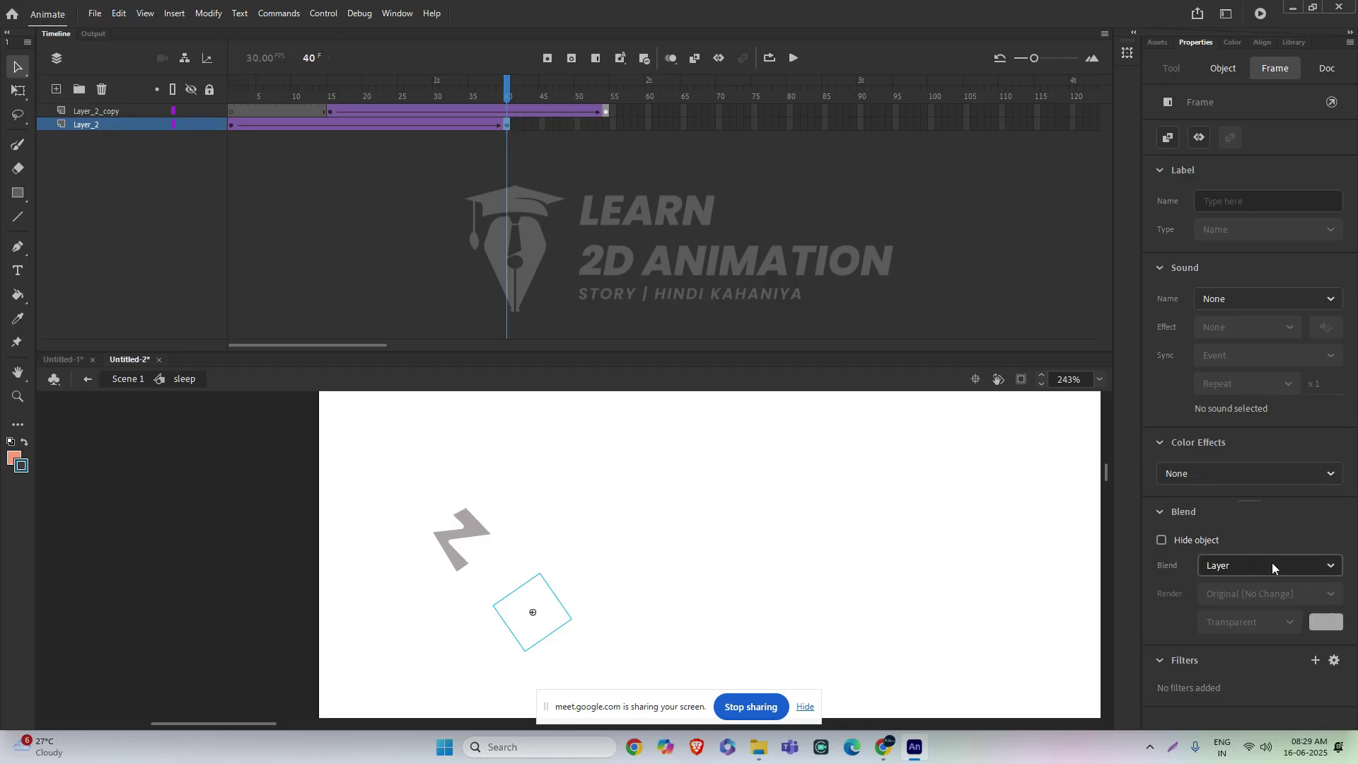
pyautogui.click(1235, 564)
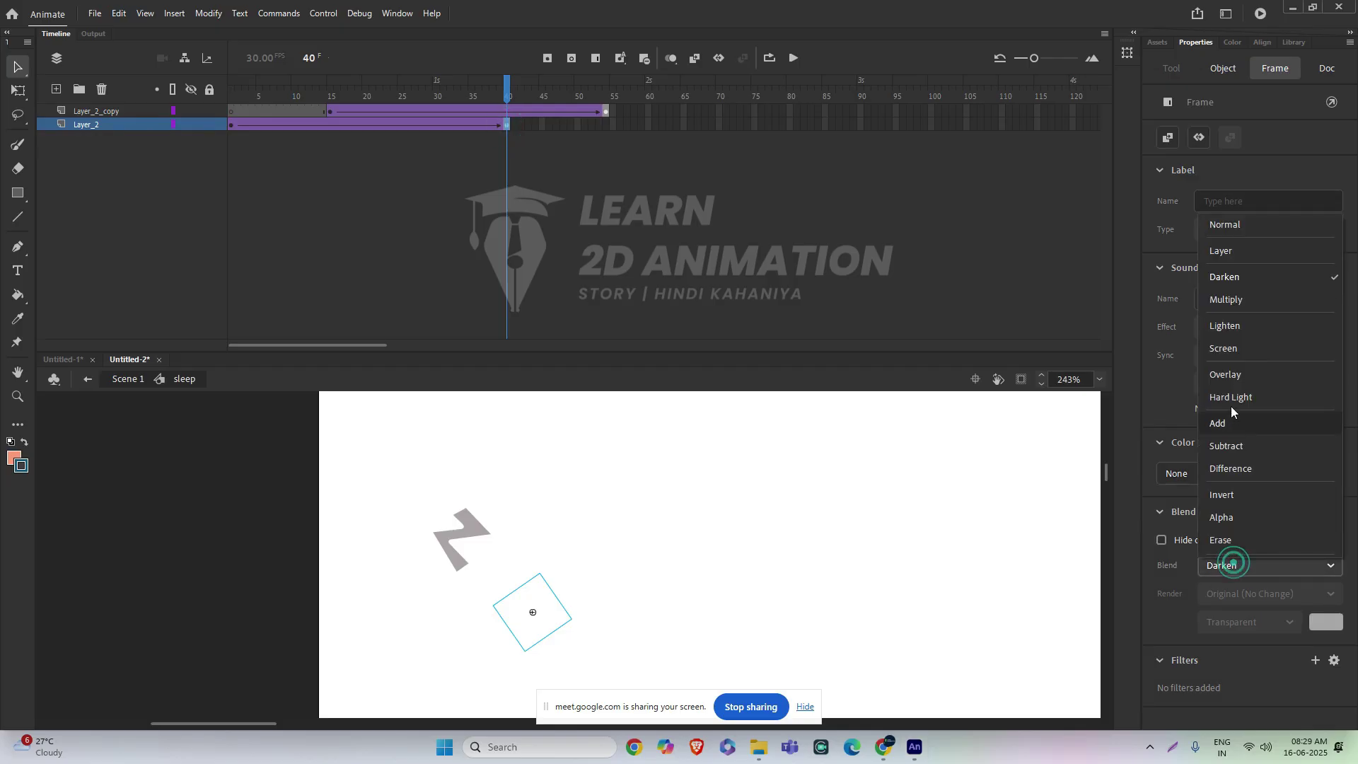
pyautogui.click(1228, 228)
pyautogui.click(1215, 474)
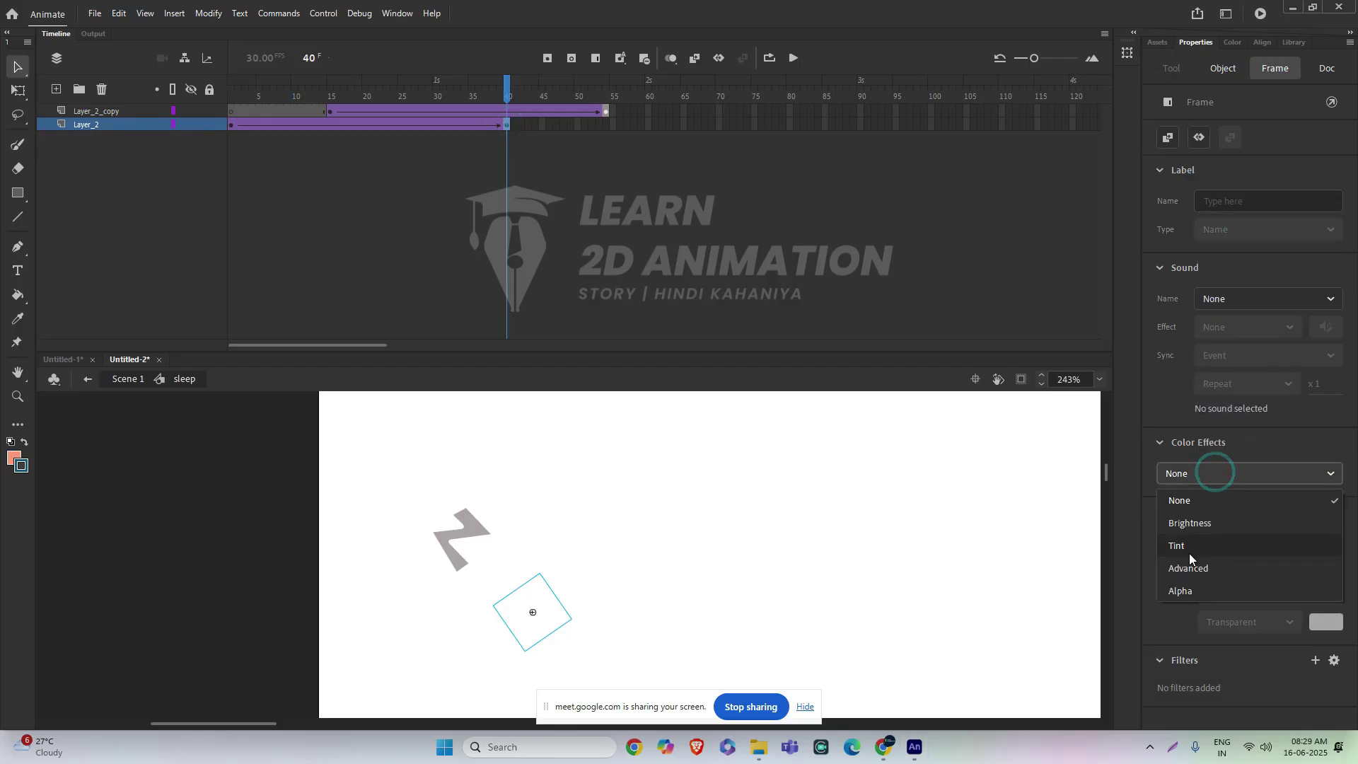
pyautogui.click(1181, 599)
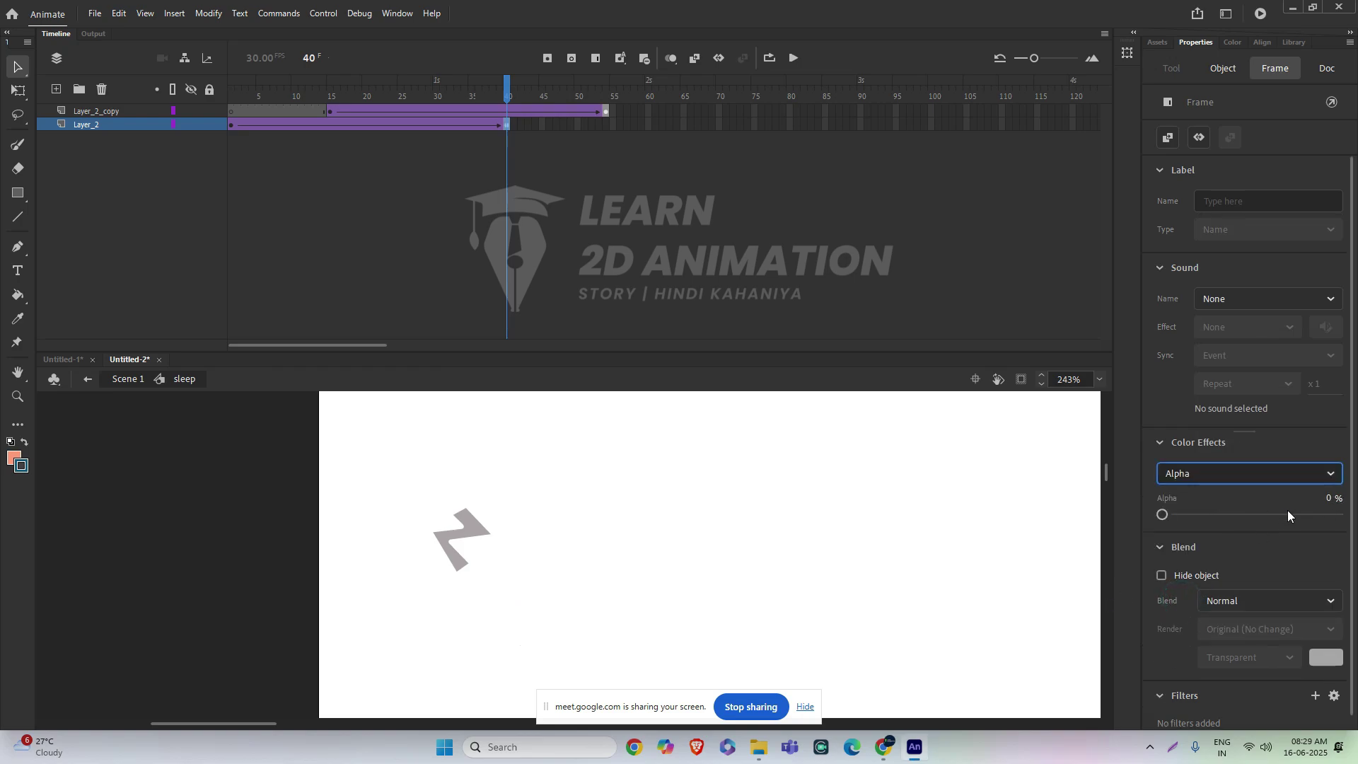
# - Return from the sleep symbol to Scene 1 and look at the Z instance in the stage corner
pyautogui.click(795, 515)
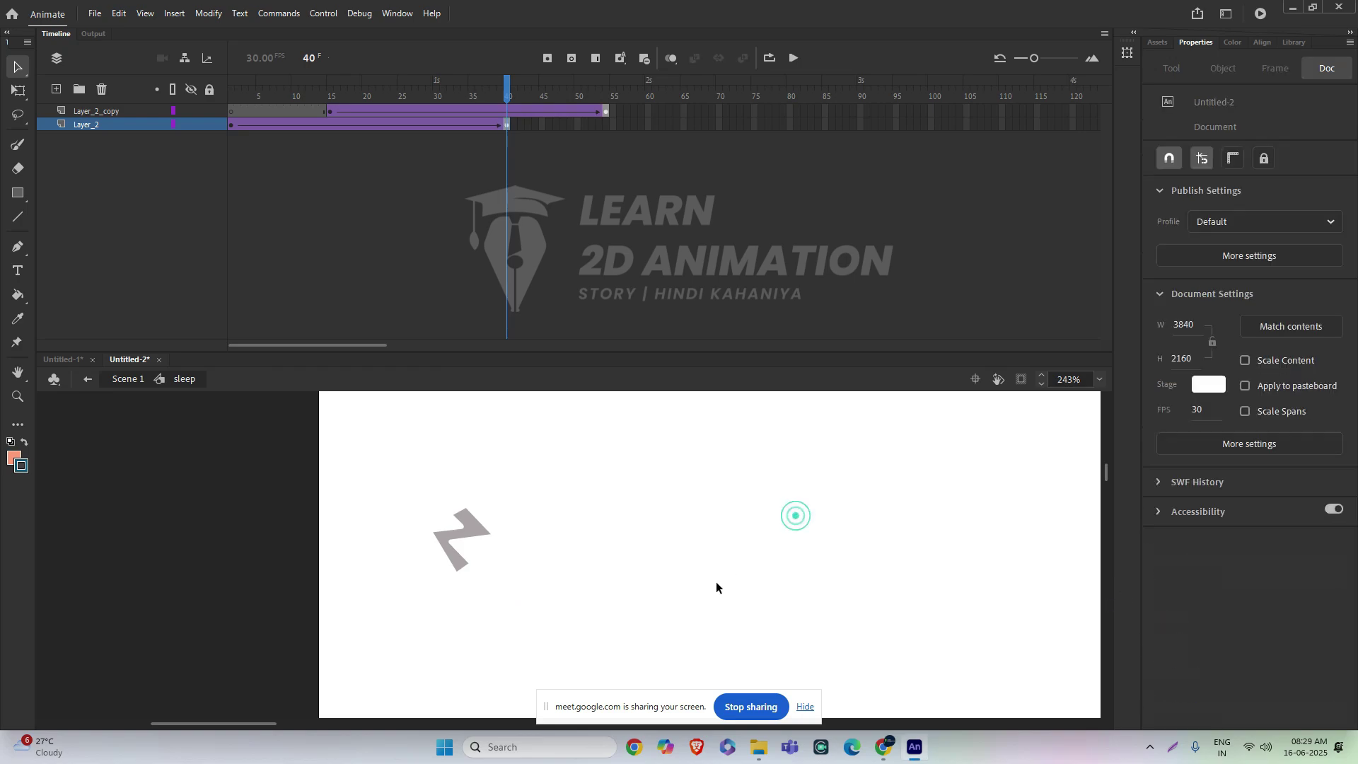
pyautogui.doubleClick(715, 572)
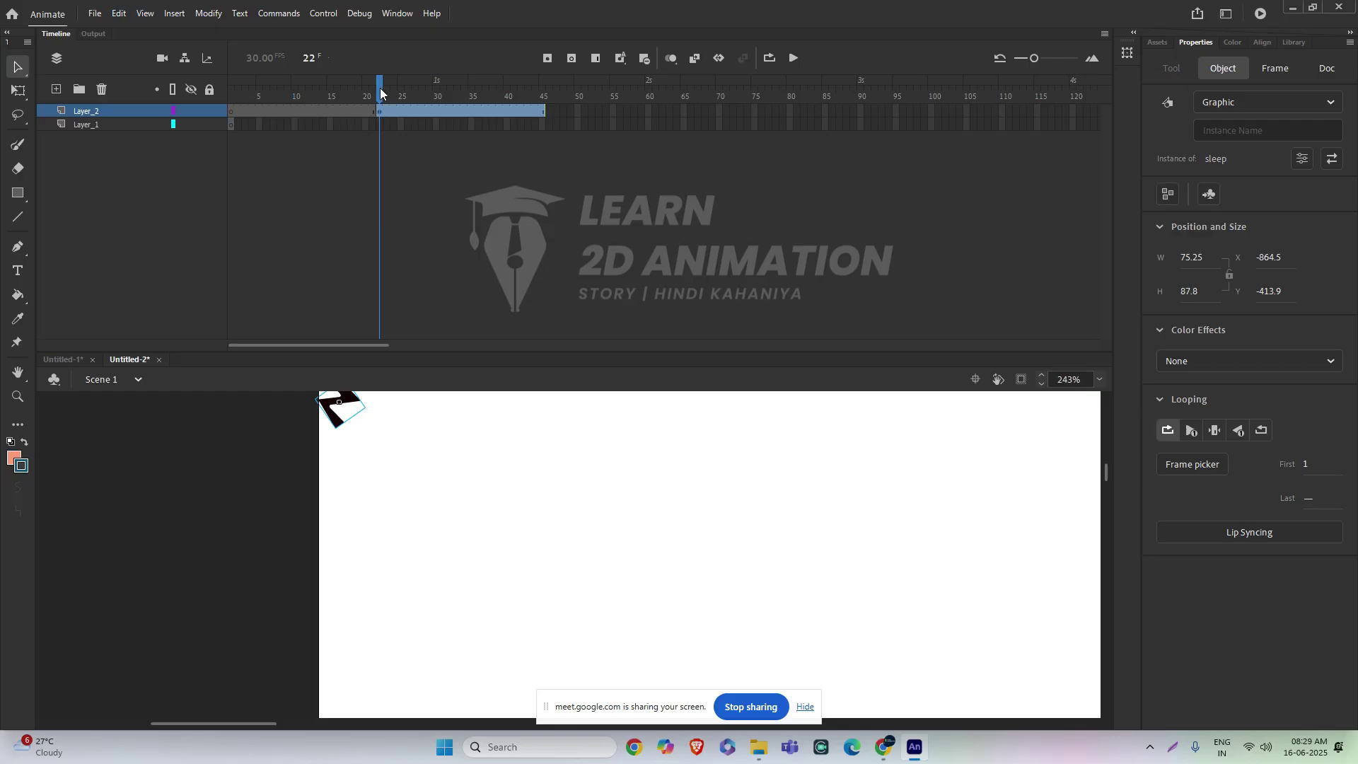
pyautogui.doubleClick(348, 397)
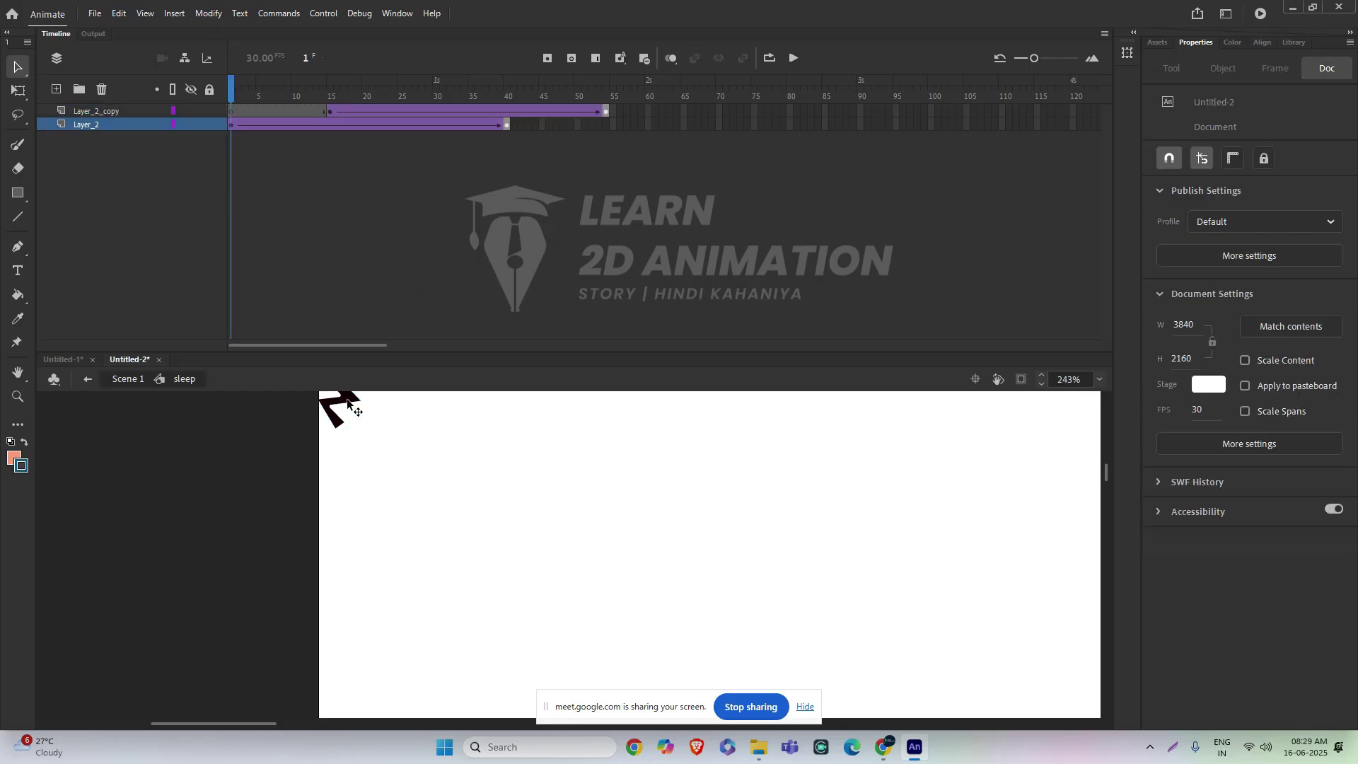
pyautogui.hotkey('alt', 'Tab')
pyautogui.click(1269, 384)
pyautogui.hotkey('alt', 'Tab')
pyautogui.doubleClick(474, 466)
pyautogui.moveTo(361, 449); pyautogui.dragTo(365, 506)
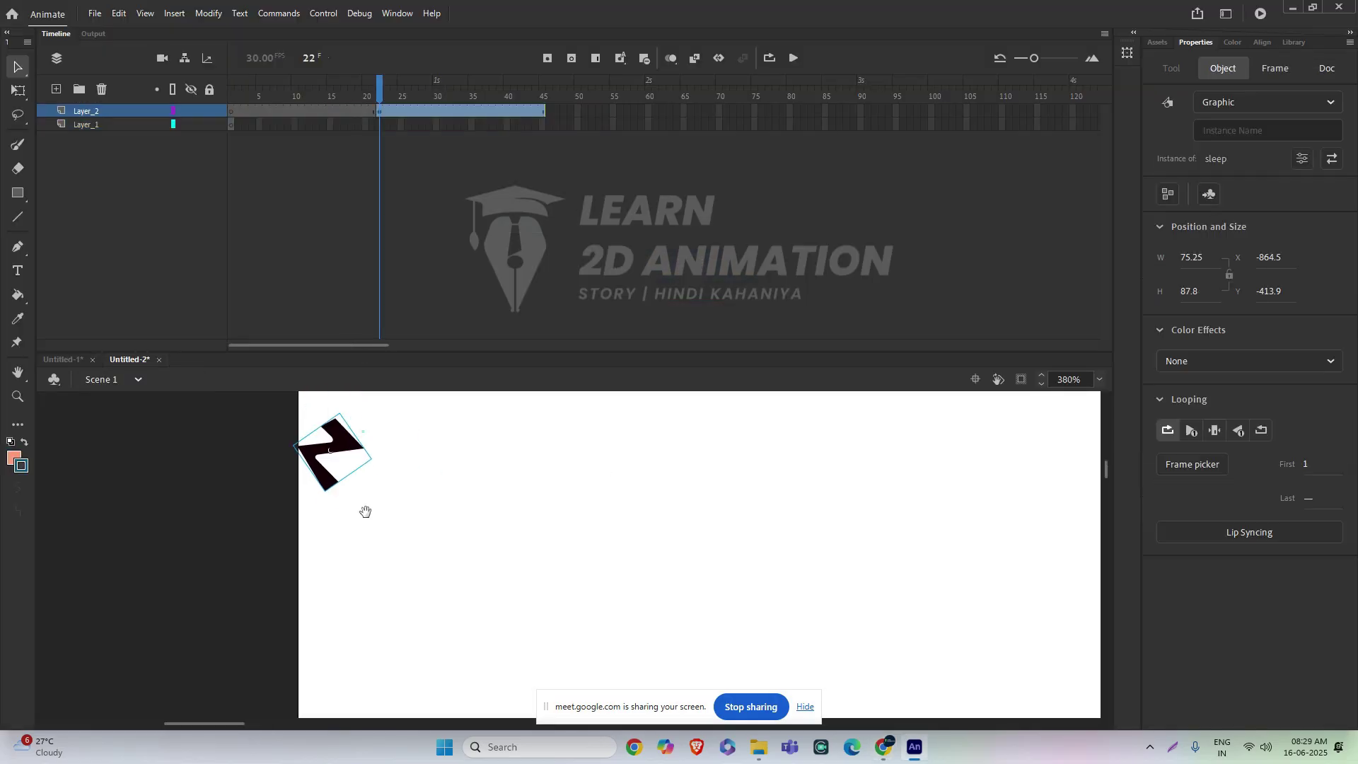
# - Open the sleep symbol, go through its start at frame 1, and enter the nested Z symbol holding the Z group
pyautogui.doubleClick(348, 439)
pyautogui.click(230, 89)
pyautogui.moveTo(230, 89); pyautogui.dragTo(230, 147)
pyautogui.scroll(2, 326, 471)
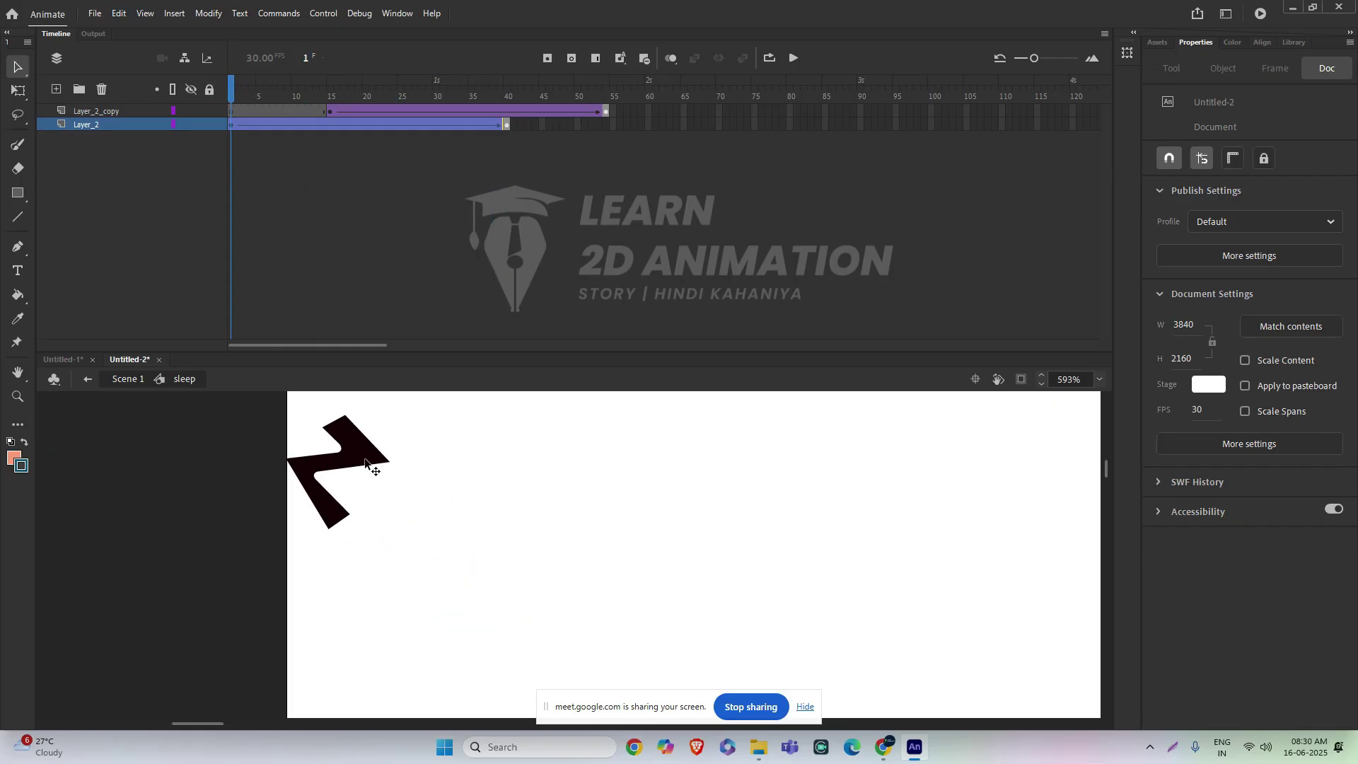
pyautogui.doubleClick(358, 455)
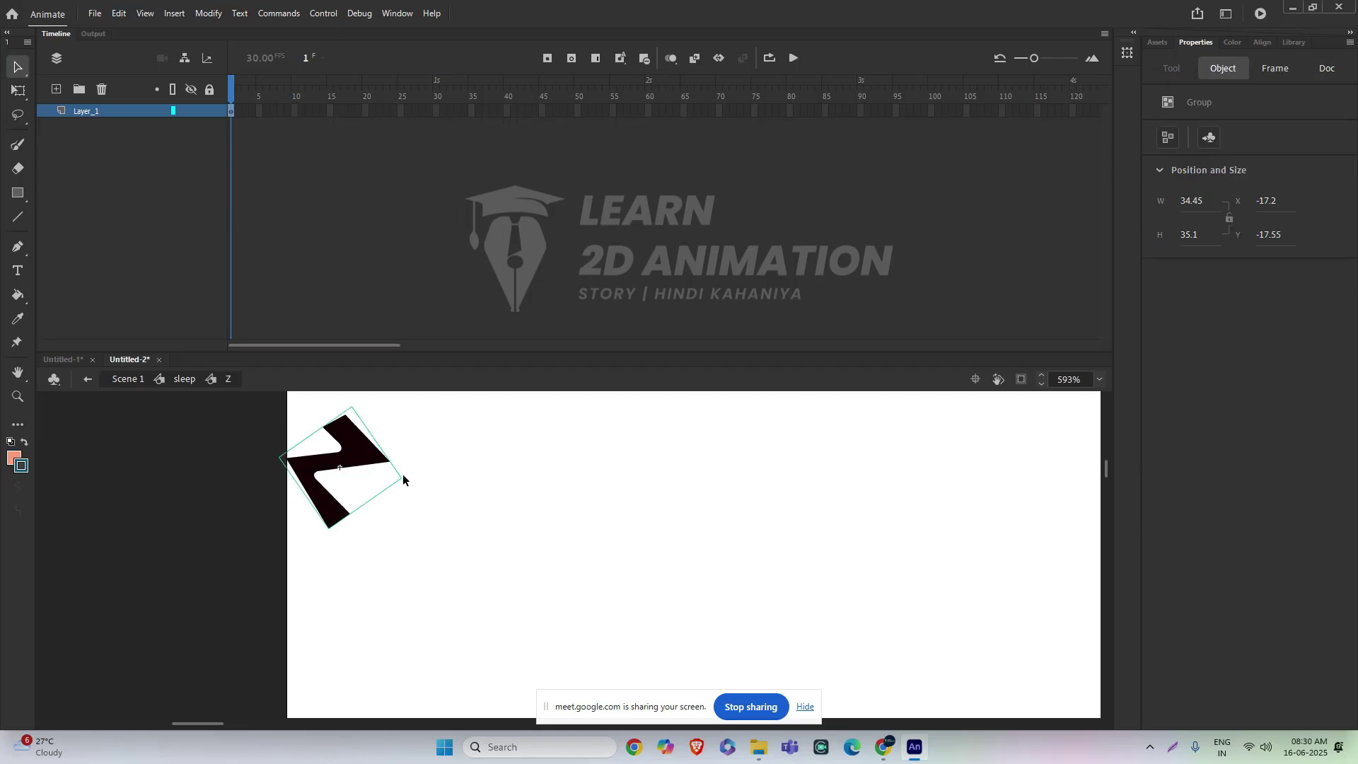
# - Create a new blank 3840 × 2160 document at 30 fps
pyautogui.click(541, 473)
pyautogui.hotkey('ctrl', 'Return')
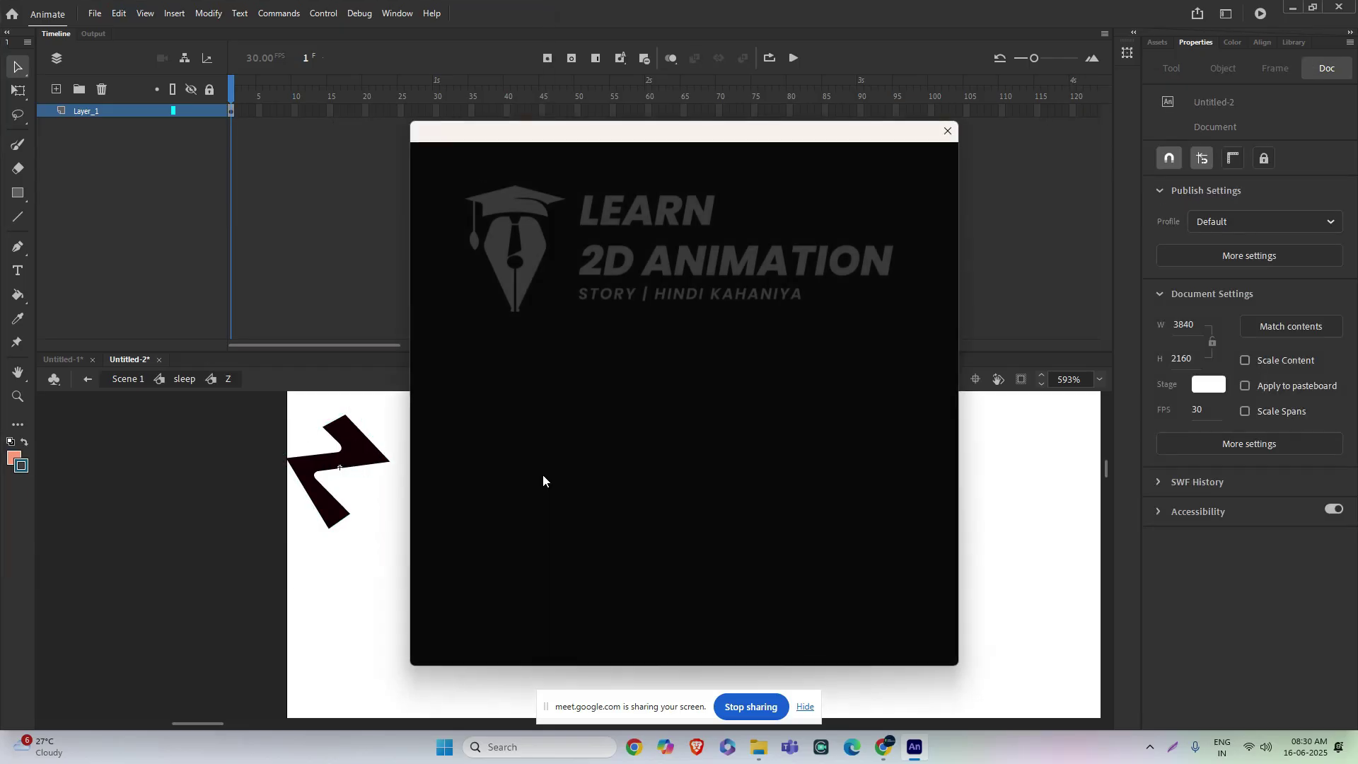
pyautogui.press('Return')
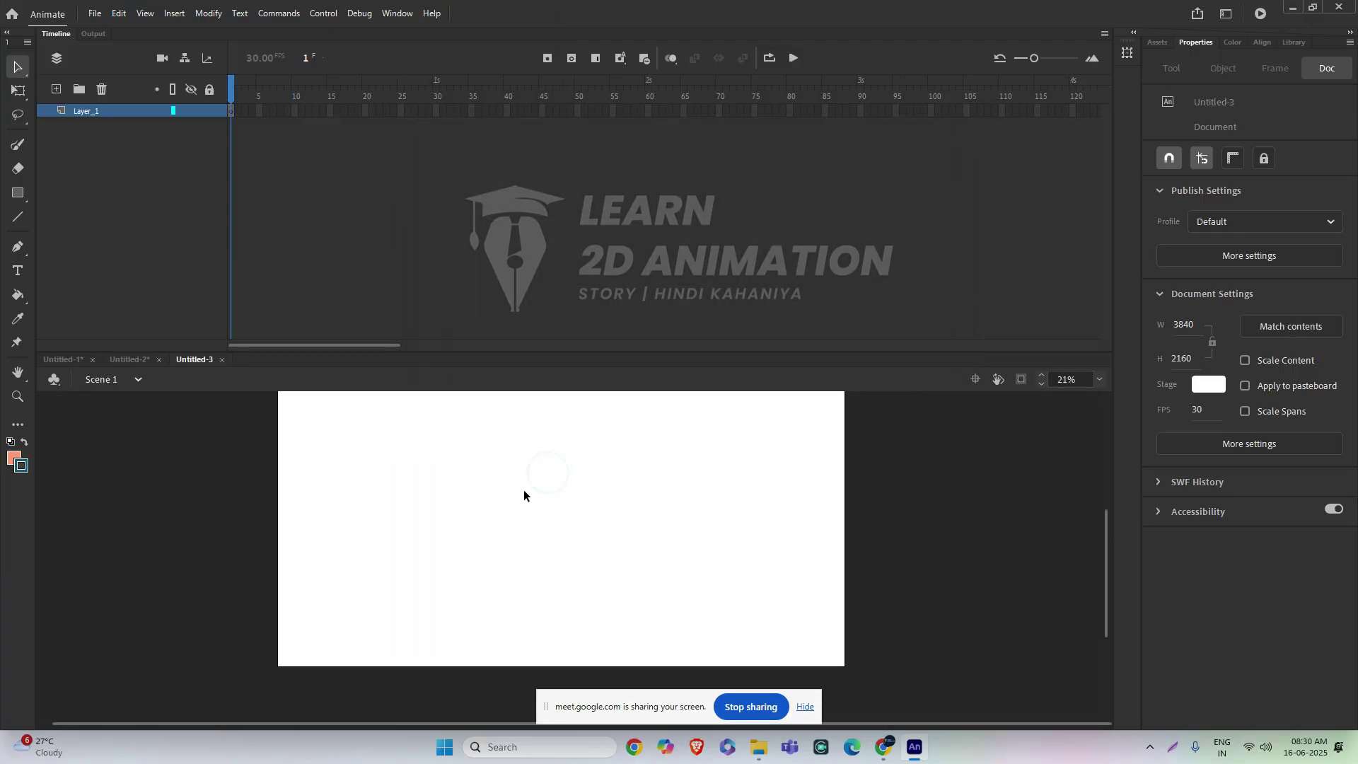
# - Paste the Z group onto the new document's stage and convert it to a graphic symbol
pyautogui.hotkey('ctrl', 'v')
pyautogui.scroll(10, 562, 563)
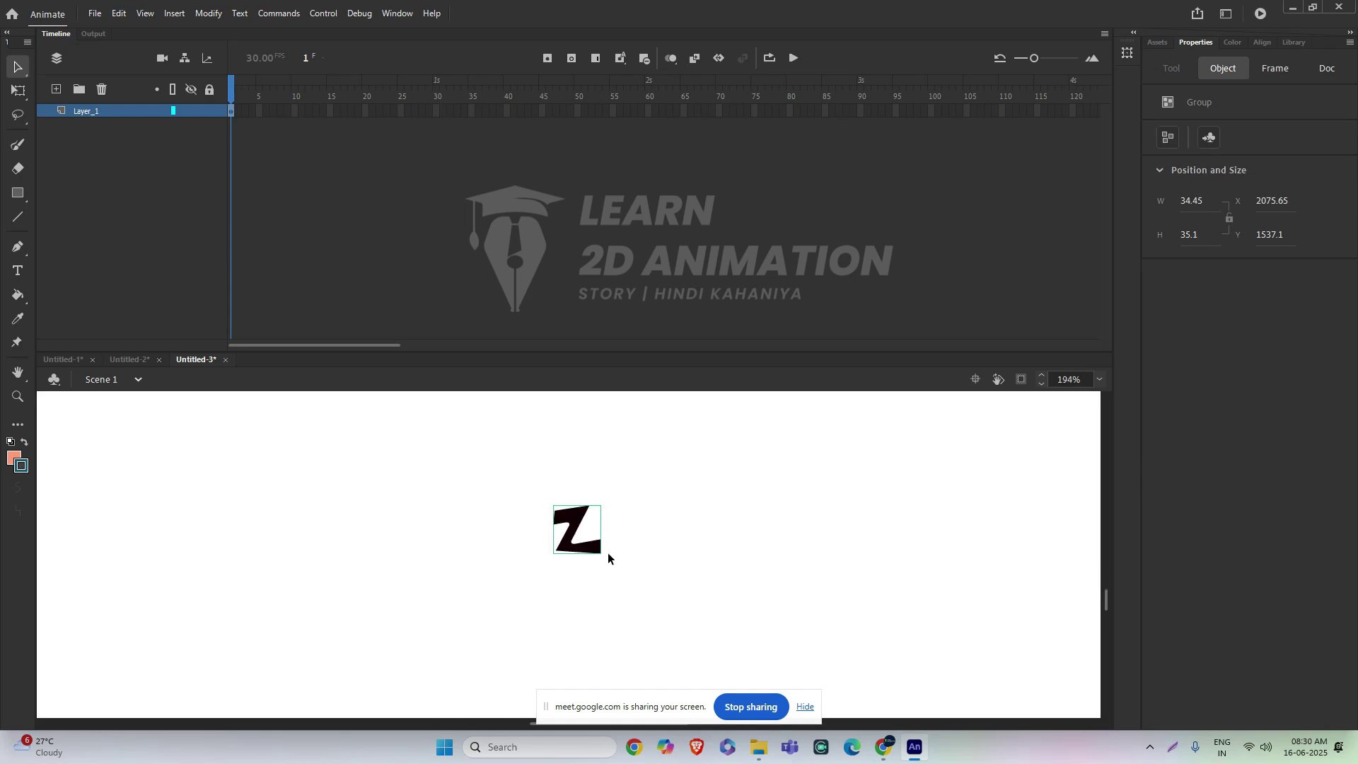
pyautogui.press('F8')
pyautogui.press('Return')
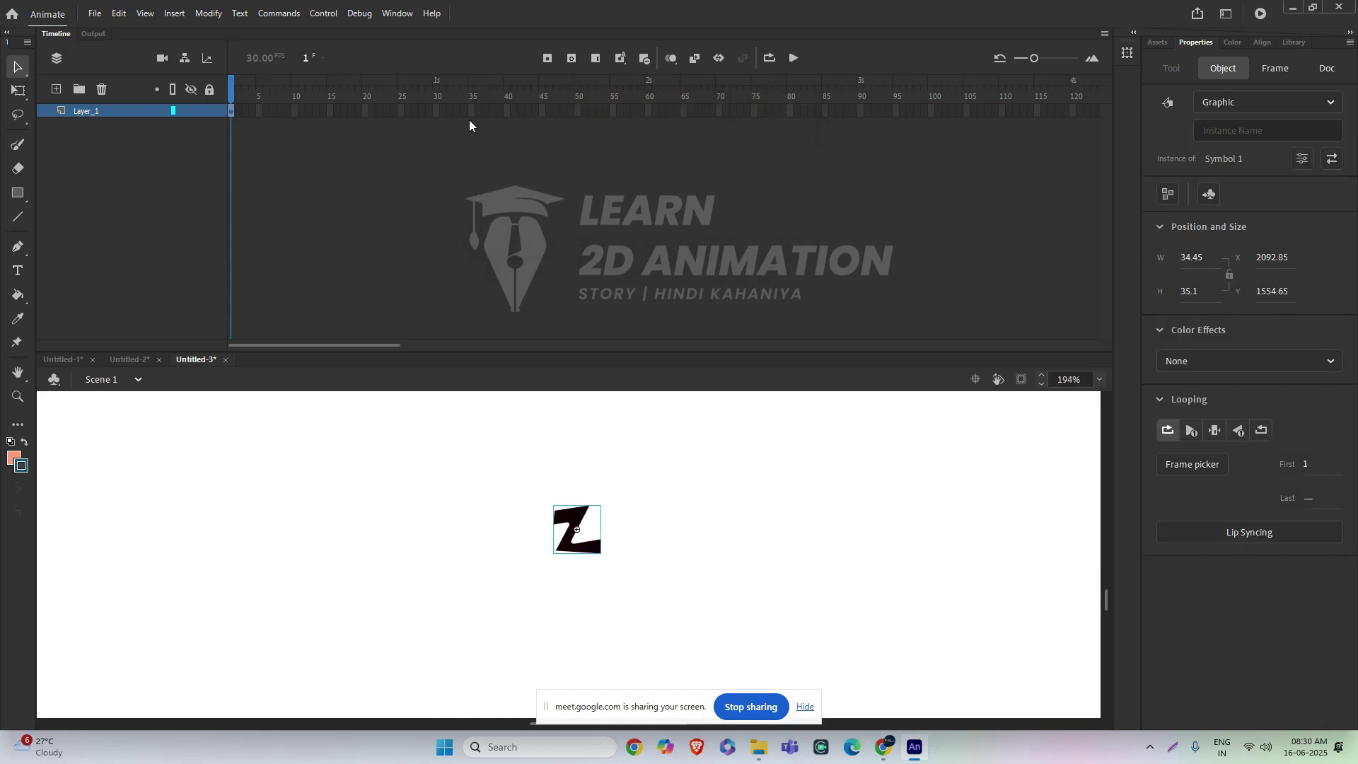
# - Add a keyframe at frame 45 of Layer_1 and move the Z to the right and slightly up there
pyautogui.click(542, 112)
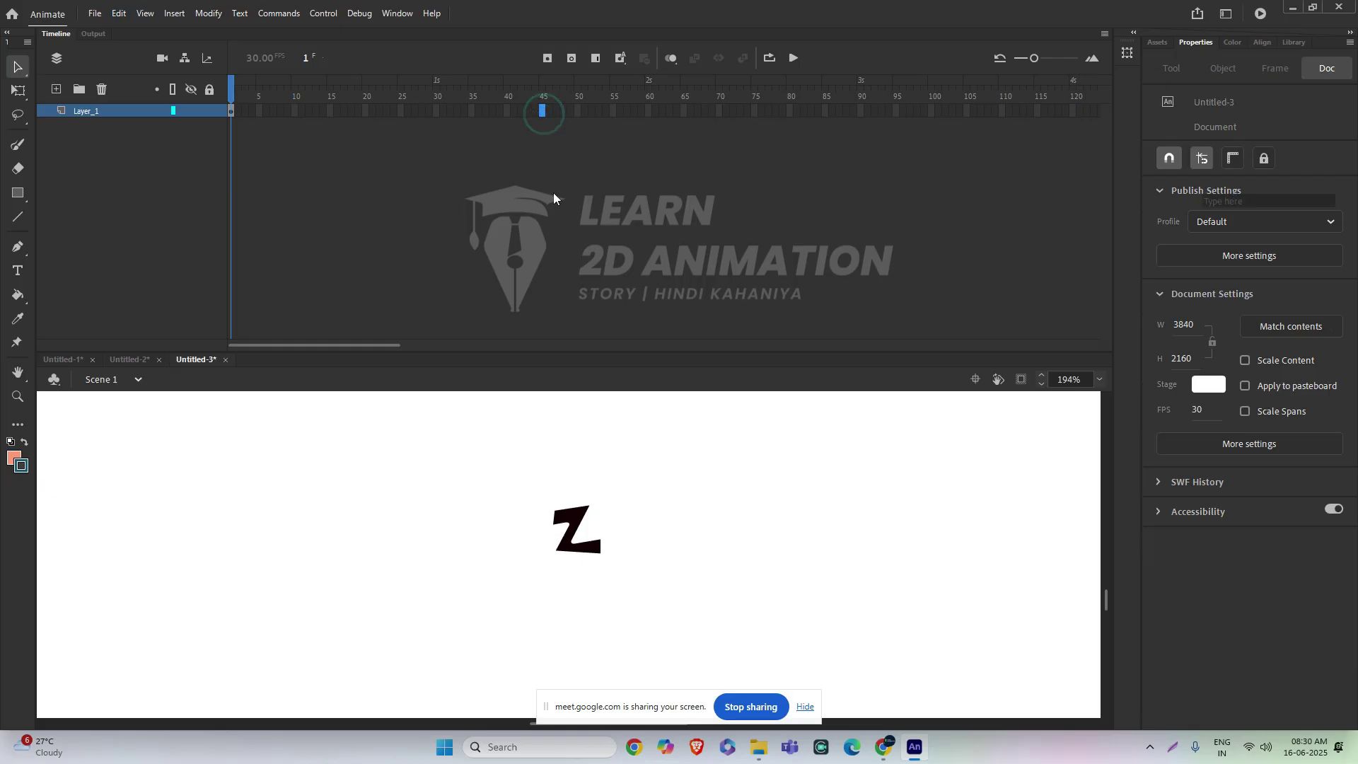
pyautogui.press('F5')
pyautogui.moveTo(594, 488); pyautogui.dragTo(604, 537)
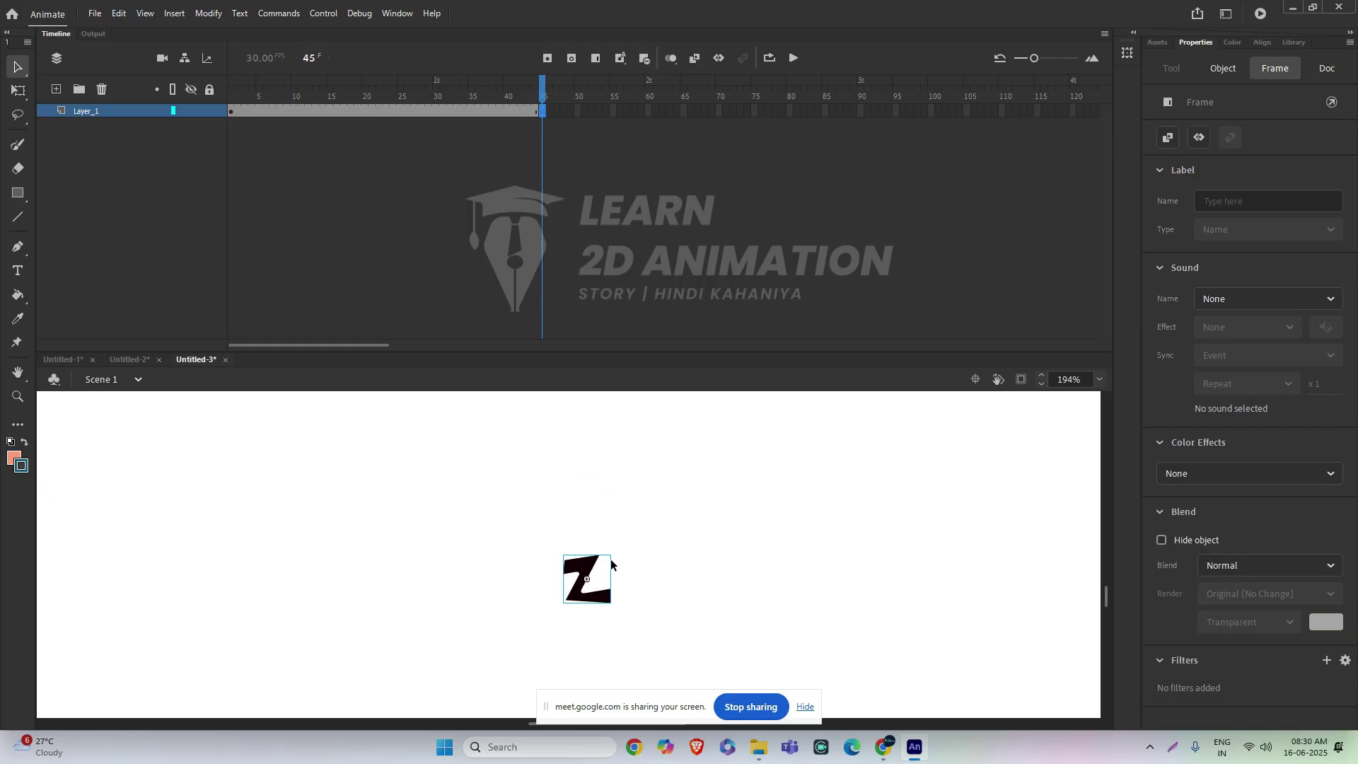
pyautogui.moveTo(591, 563); pyautogui.dragTo(869, 523)
# - Apply the Alpha color effect at 0% to the Z at frame 45
pyautogui.click(1204, 362)
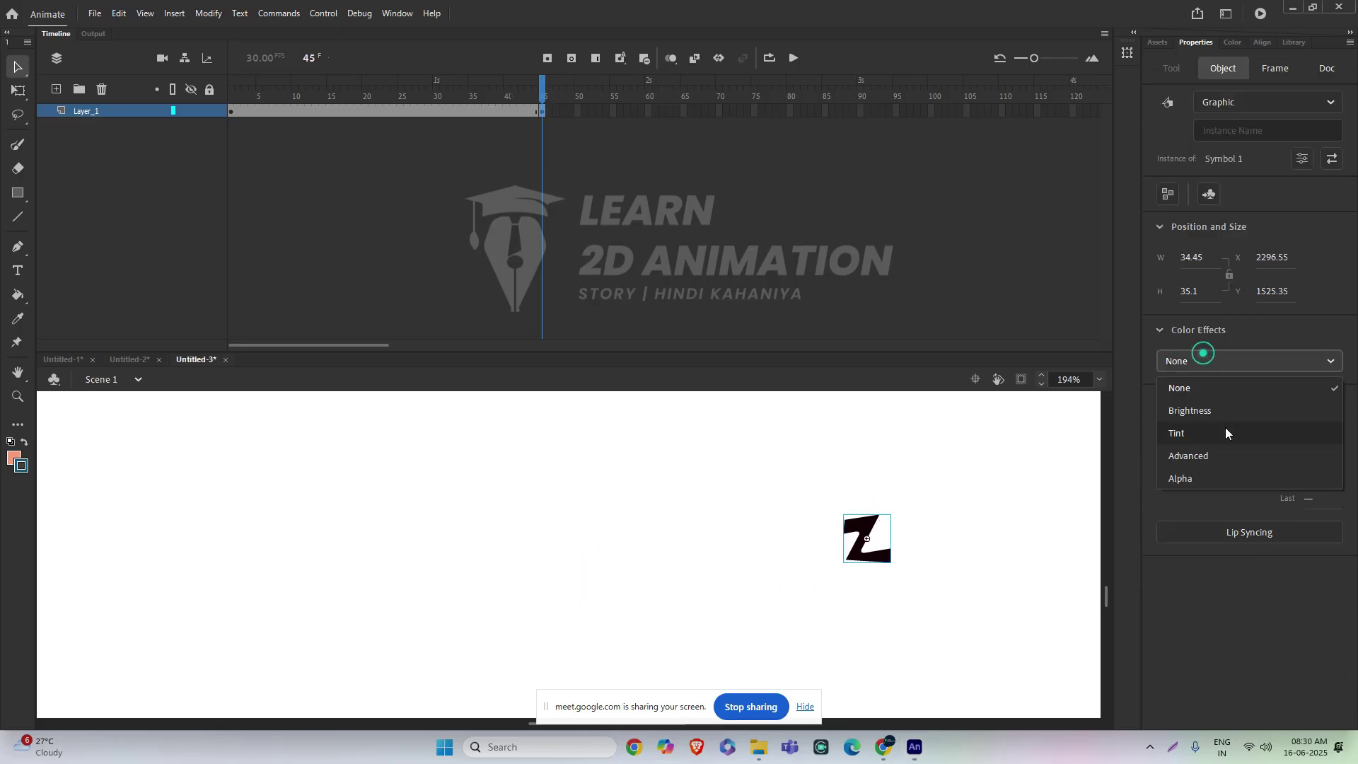
pyautogui.click(1180, 481)
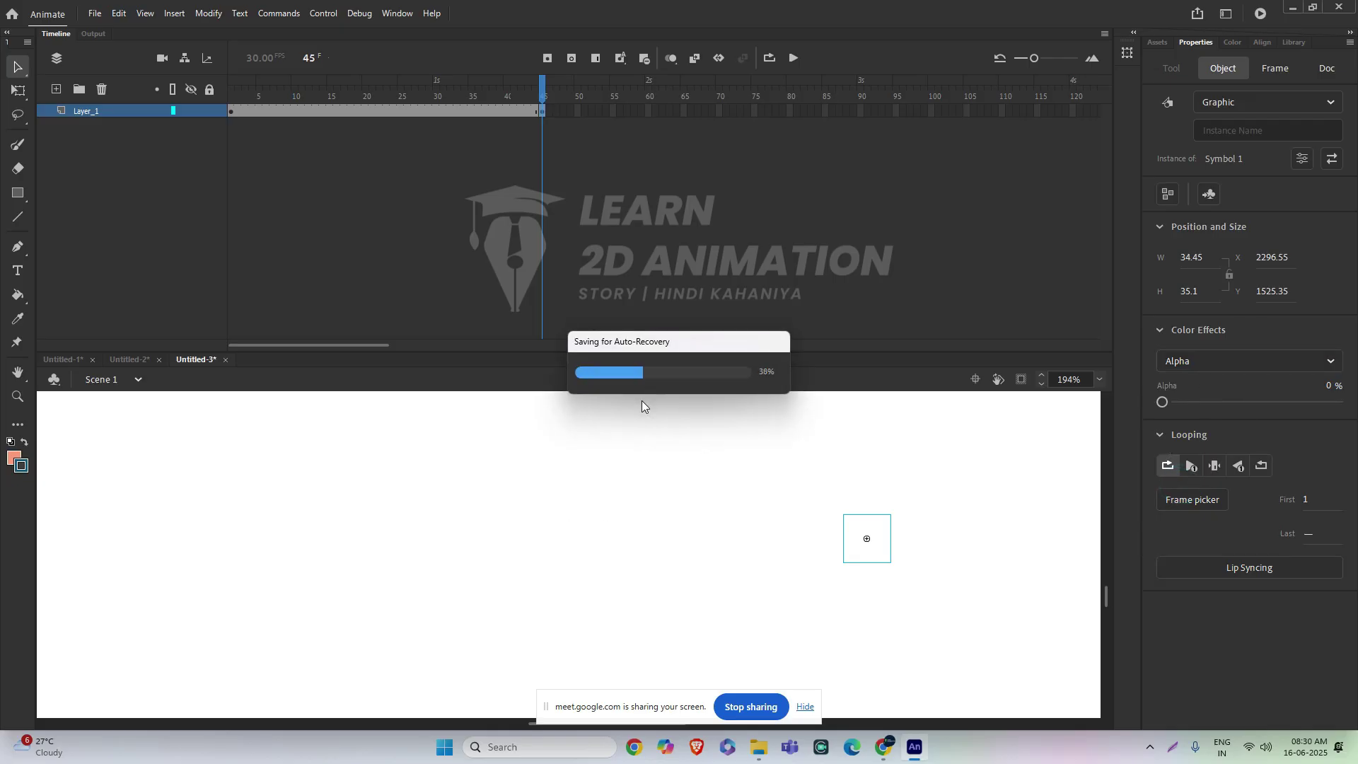
pyautogui.click(683, 497)
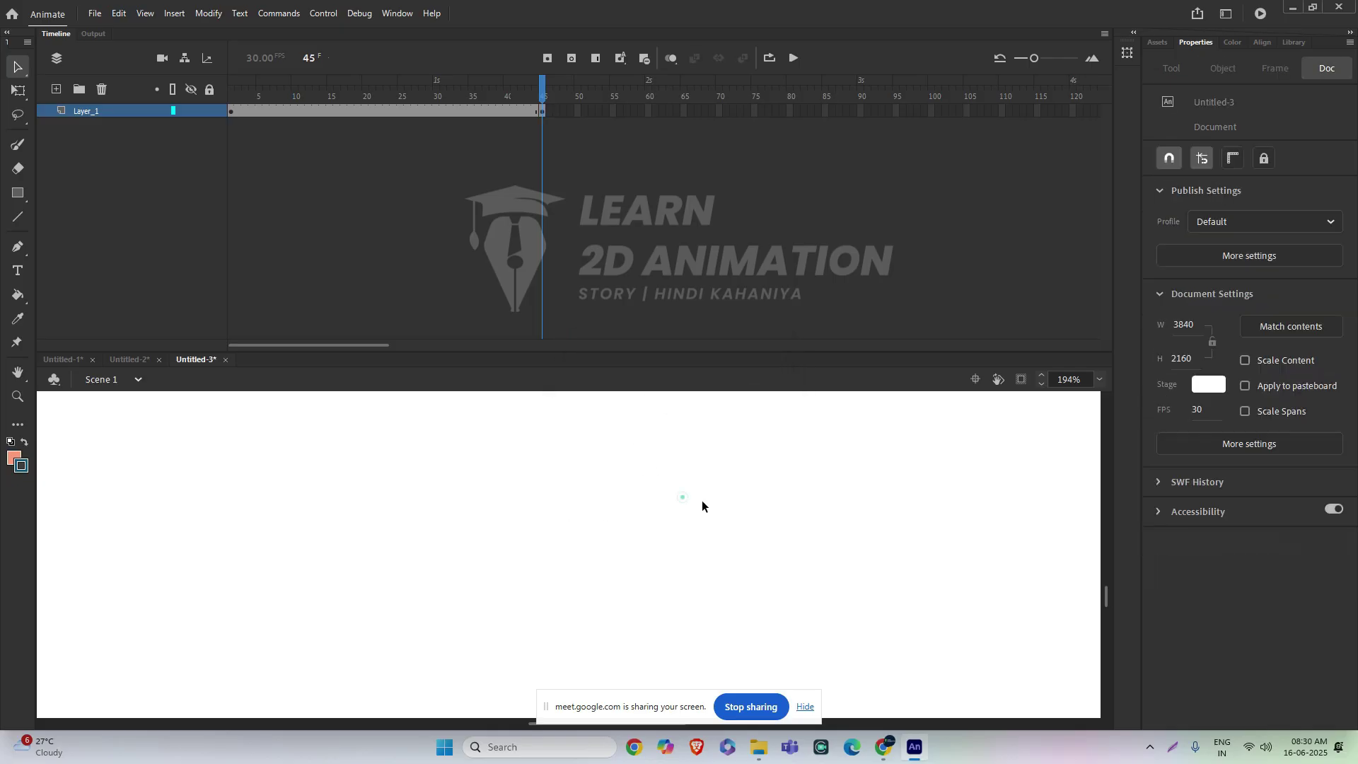
# - Create a classic tween between Layer_1's keyframes at frames 1 and 45, and scrub back to the start
pyautogui.rightClick(500, 114)
pyautogui.click(559, 125)
pyautogui.moveTo(502, 95); pyautogui.dragTo(142, 150)
# - Duplicate Layer_1, shift the copy's tween to span frames 23 to 67, and scrub through the staggered Z animation
pyautogui.rightClick(107, 111)
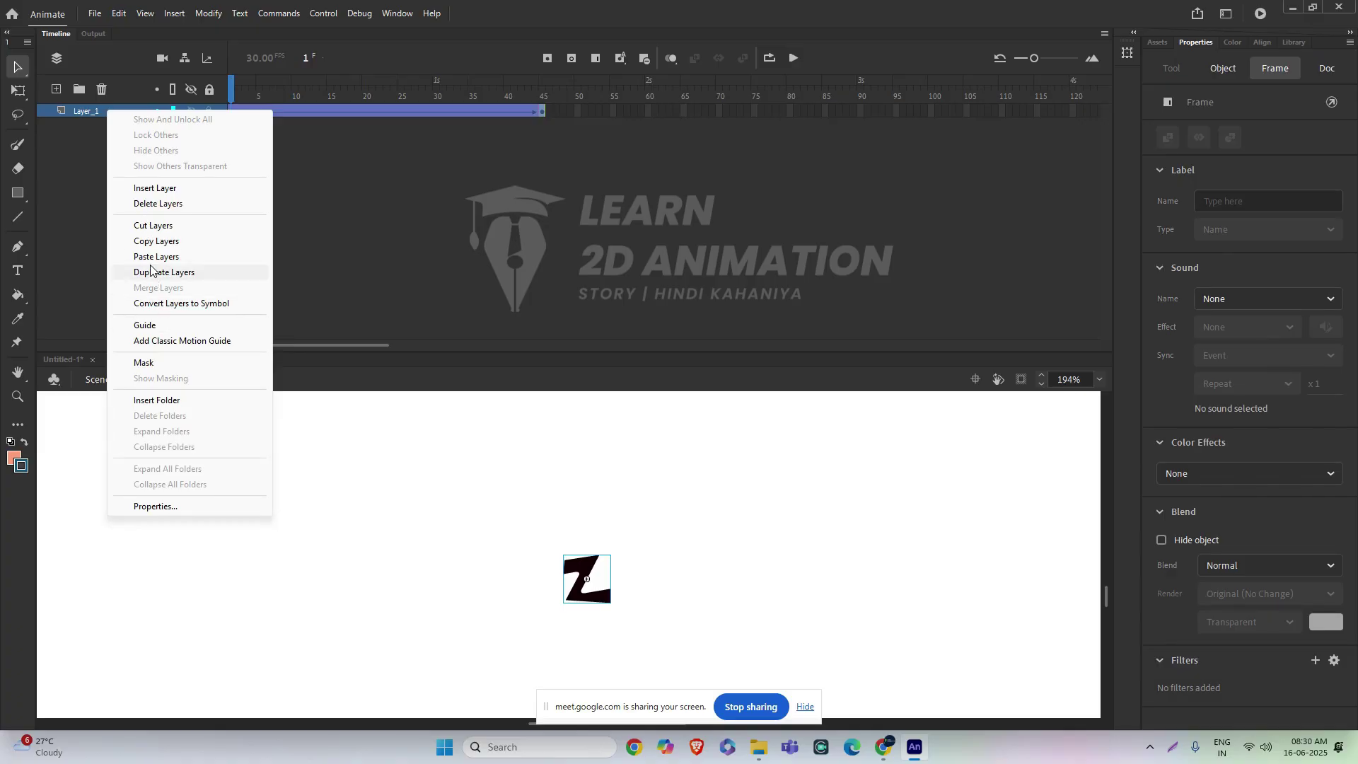
pyautogui.click(150, 272)
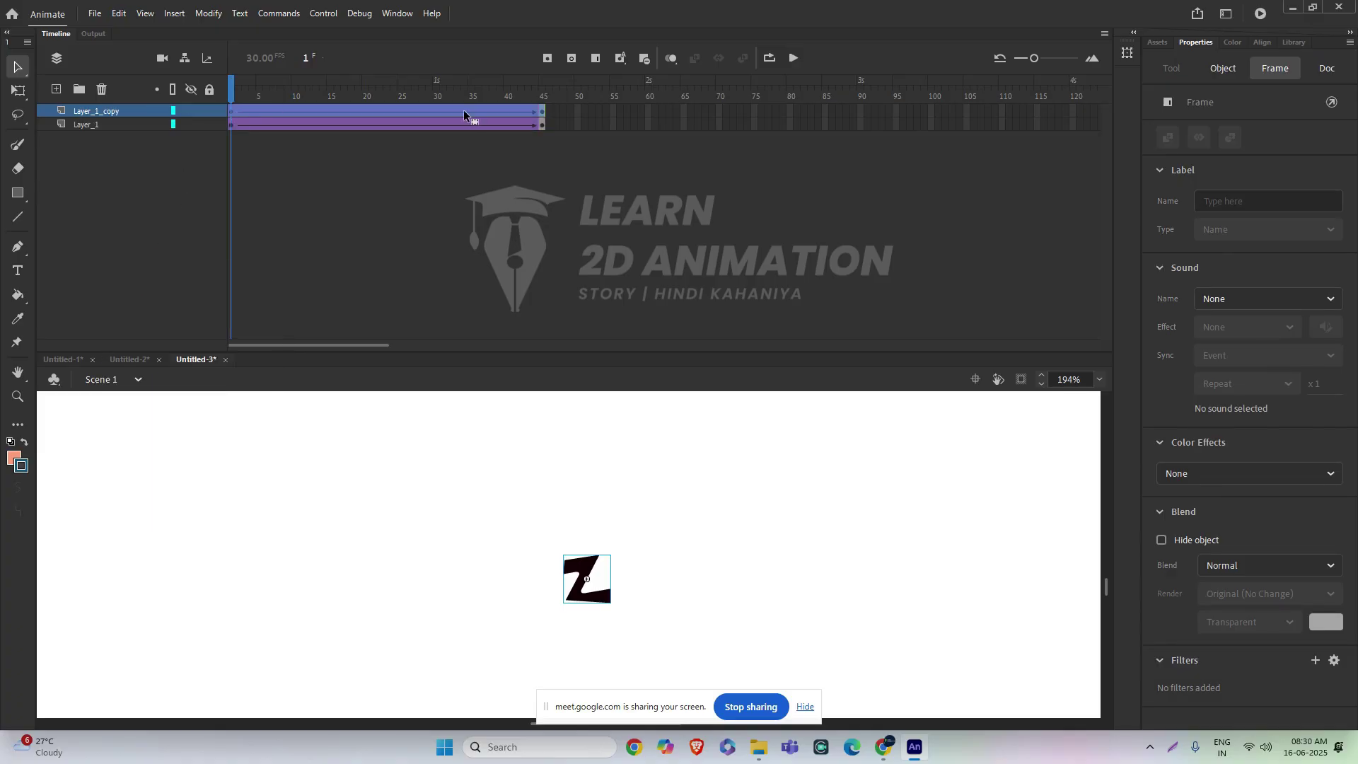
pyautogui.click(540, 109)
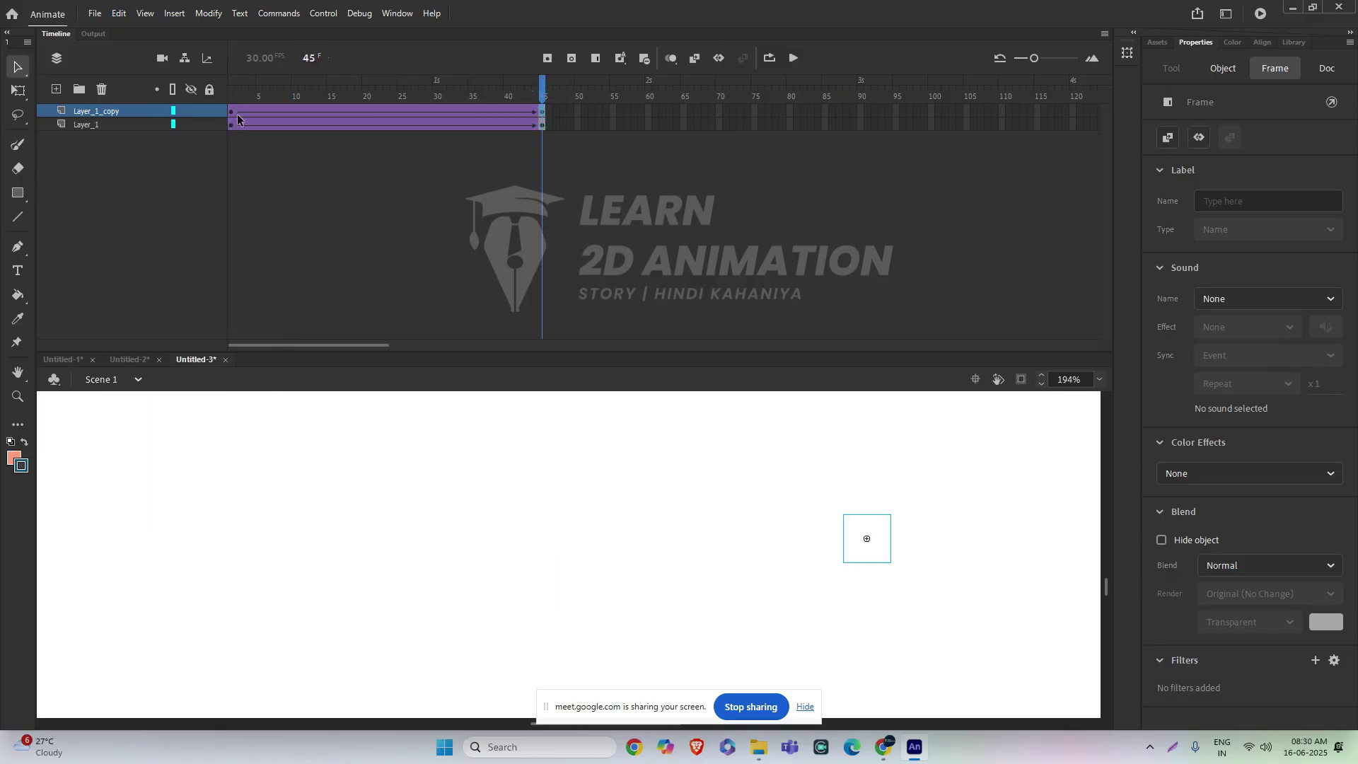
pyautogui.moveTo(231, 113); pyautogui.dragTo(125, 203)
pyautogui.click(396, 176)
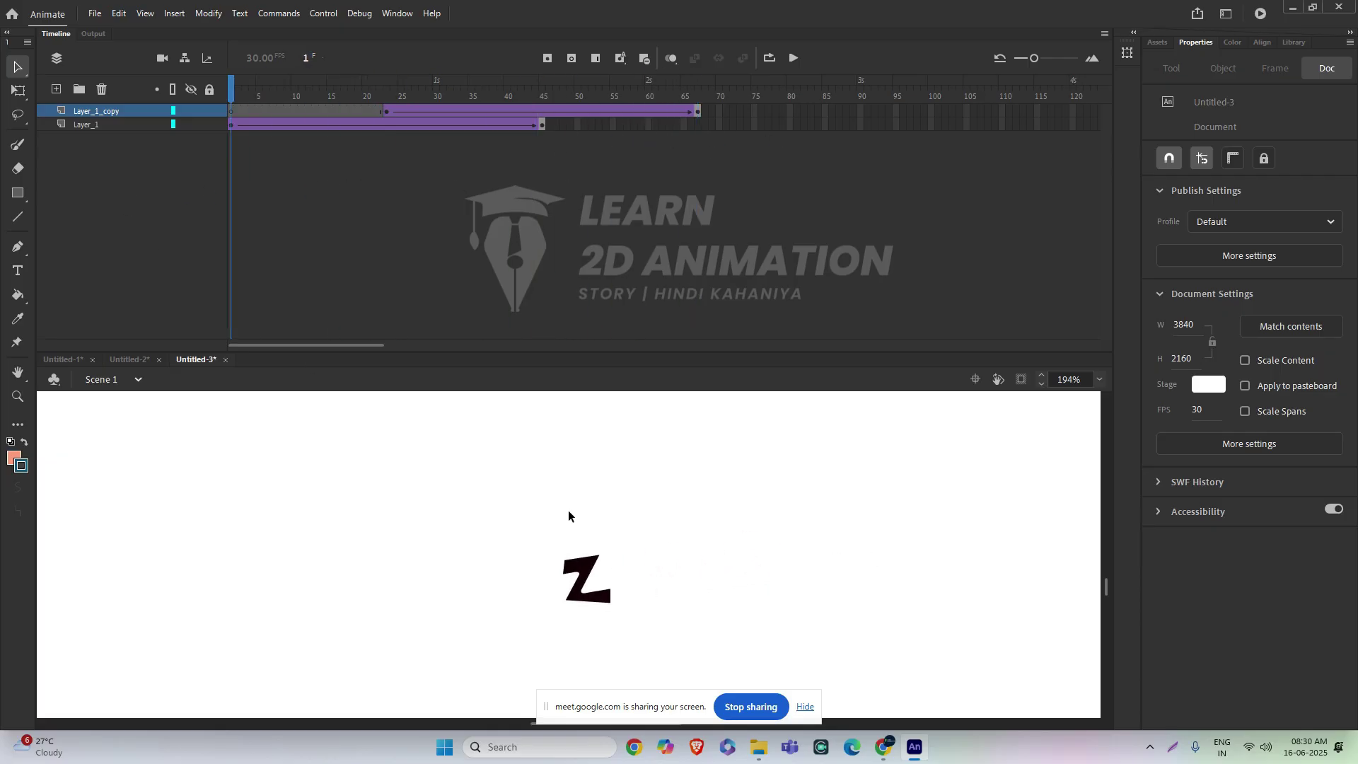
pyautogui.moveTo(232, 92); pyautogui.dragTo(698, 92)
# - Switch to the Untitled-2 document, return to Scene 1, and copy Layer_2 with the sleep symbol
pyautogui.click(124, 358)
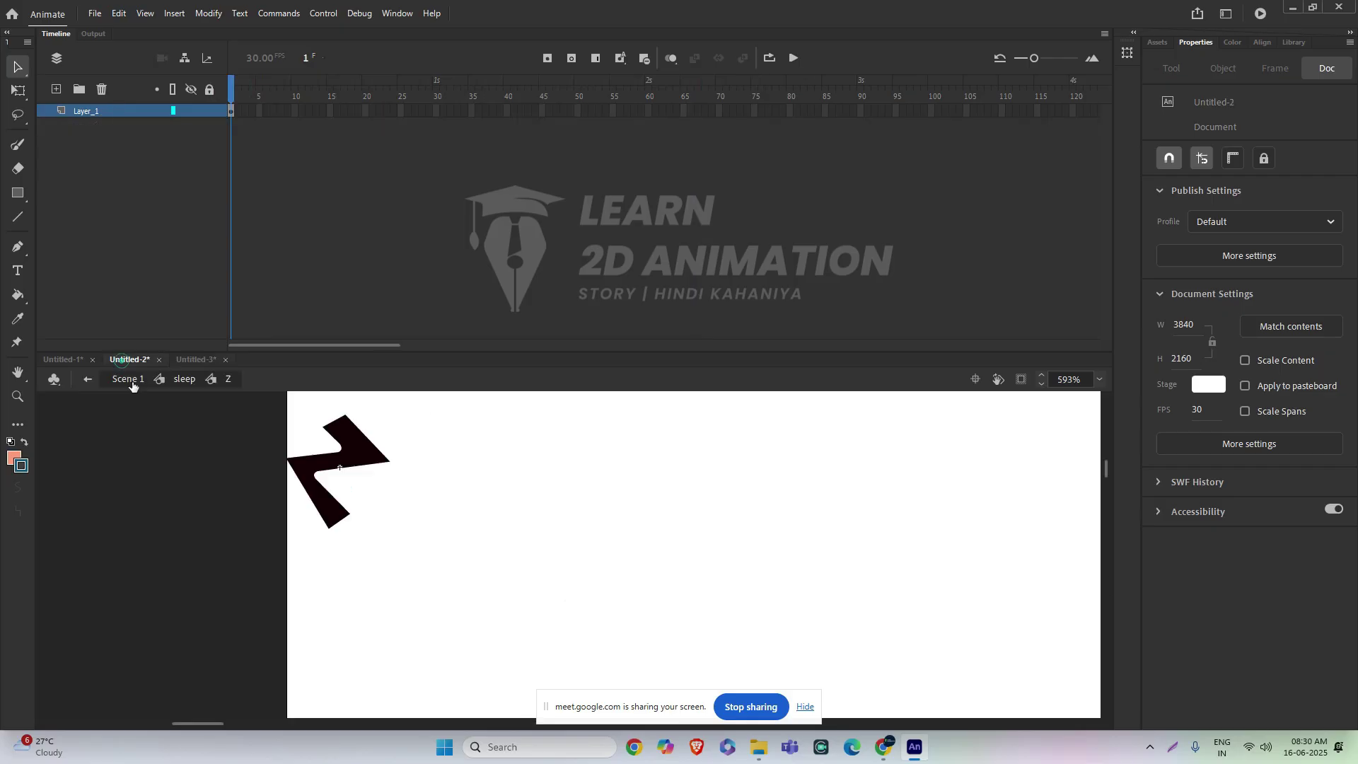
pyautogui.click(442, 488)
pyautogui.doubleClick(446, 490)
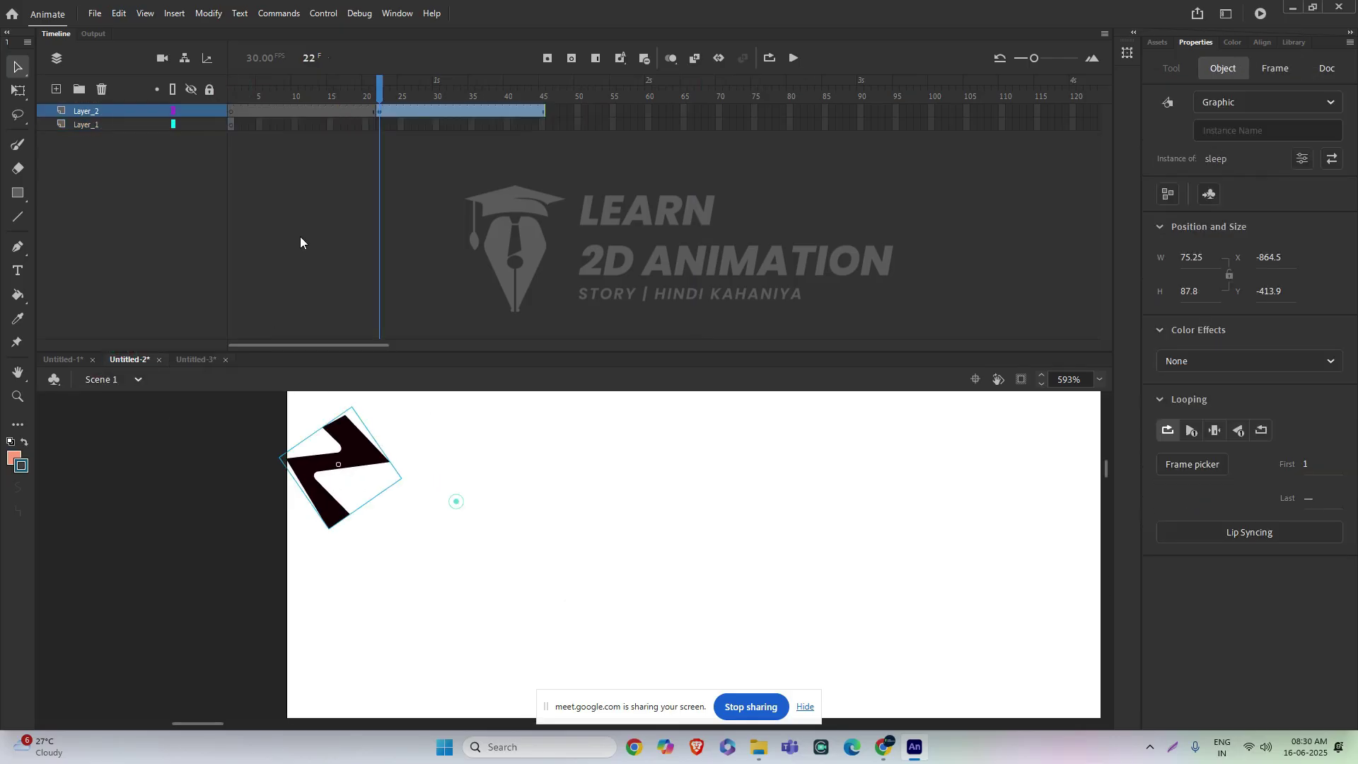
pyautogui.rightClick(138, 114)
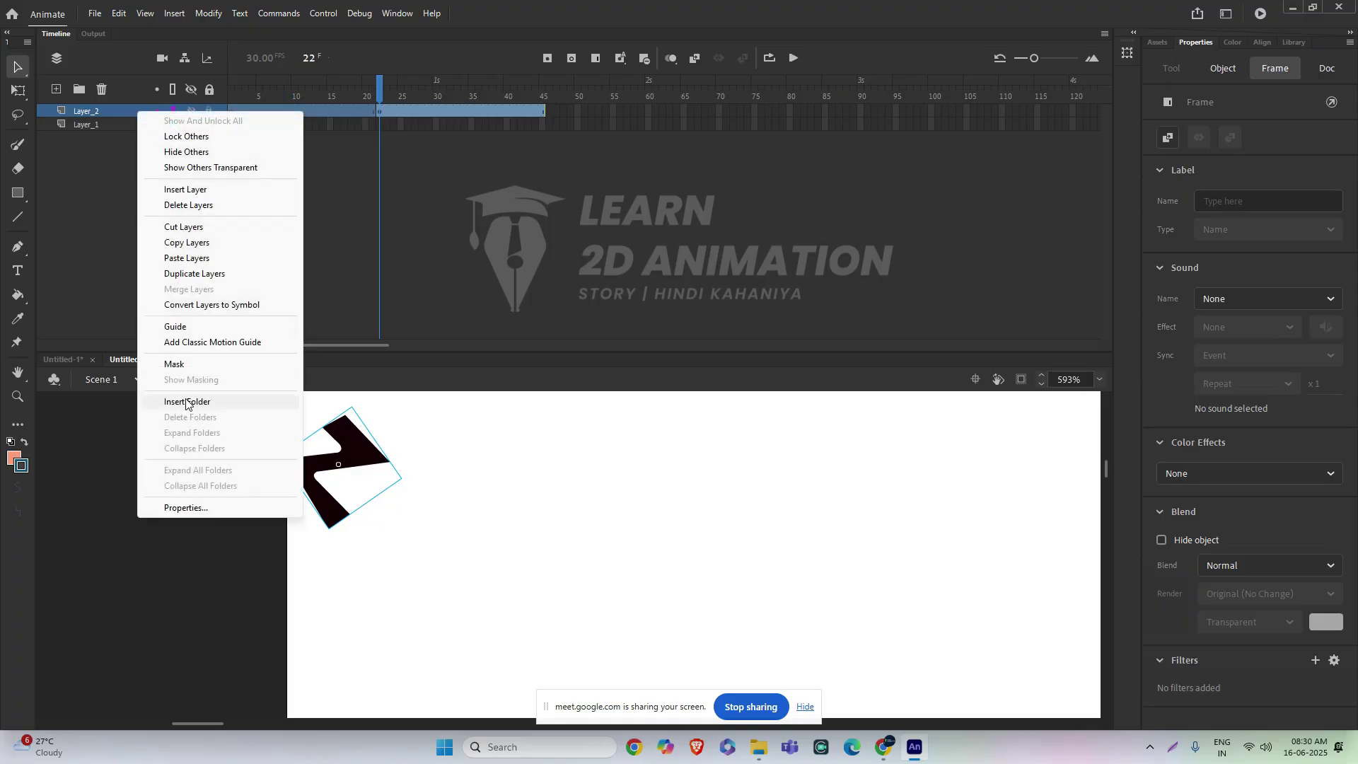
pyautogui.click(178, 244)
# - Paste the copied layer into the head symbol of Untitled-1, putting duplicate library items into a folder
pyautogui.click(60, 359)
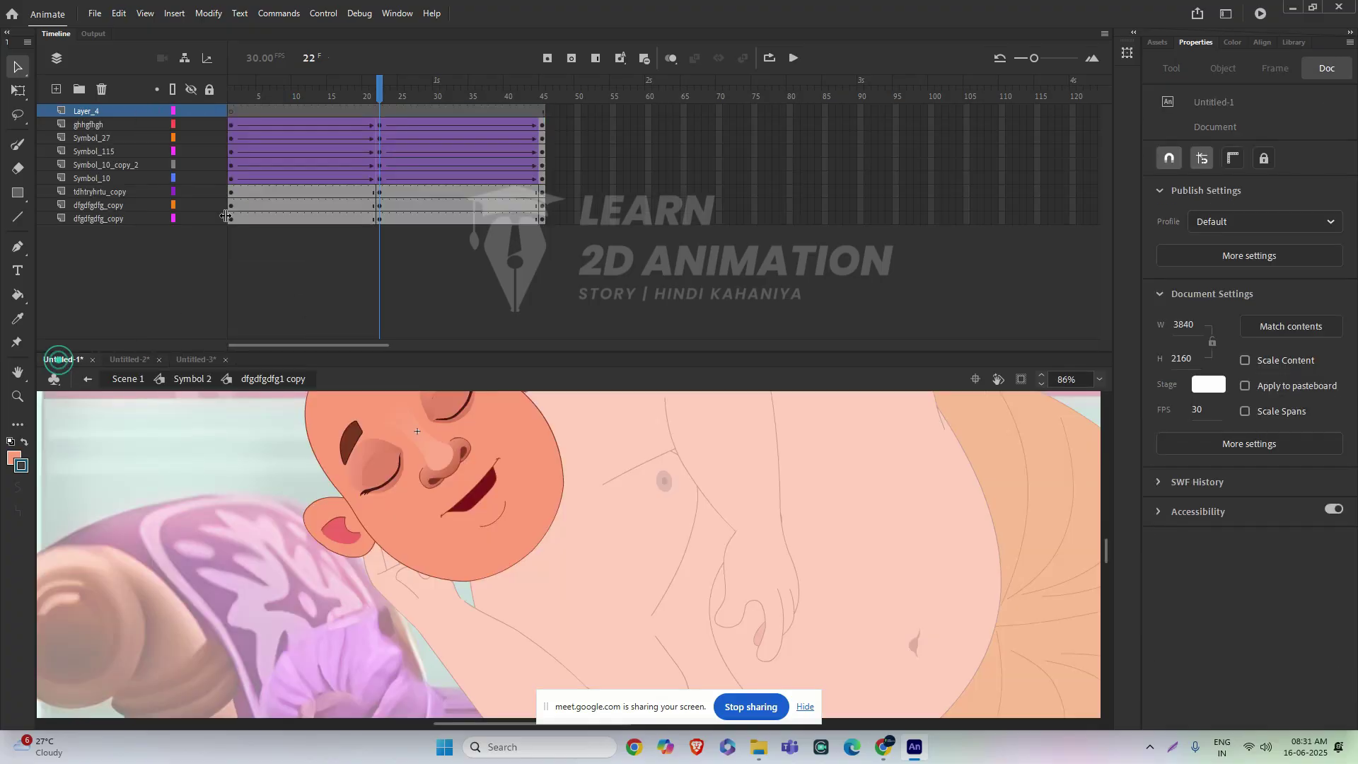
pyautogui.rightClick(120, 117)
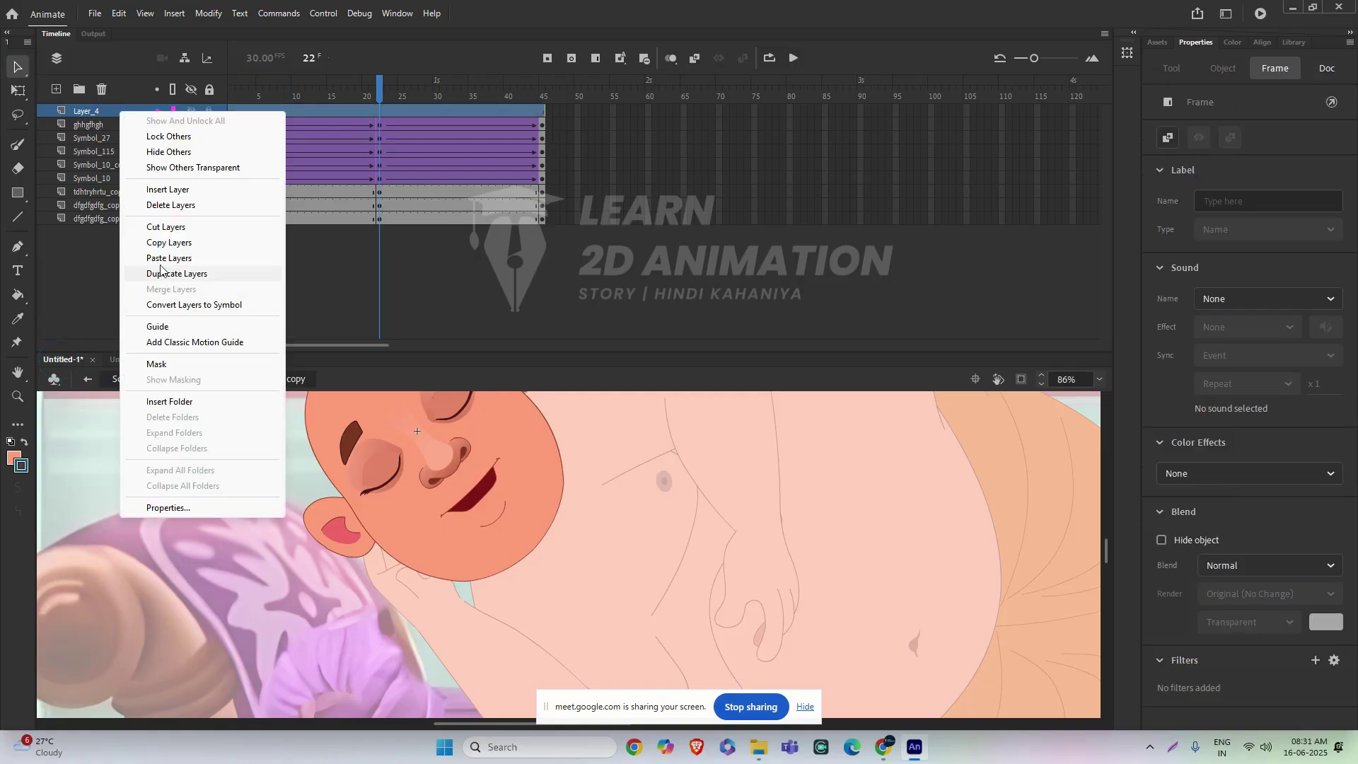
pyautogui.click(163, 257)
pyautogui.click(629, 388)
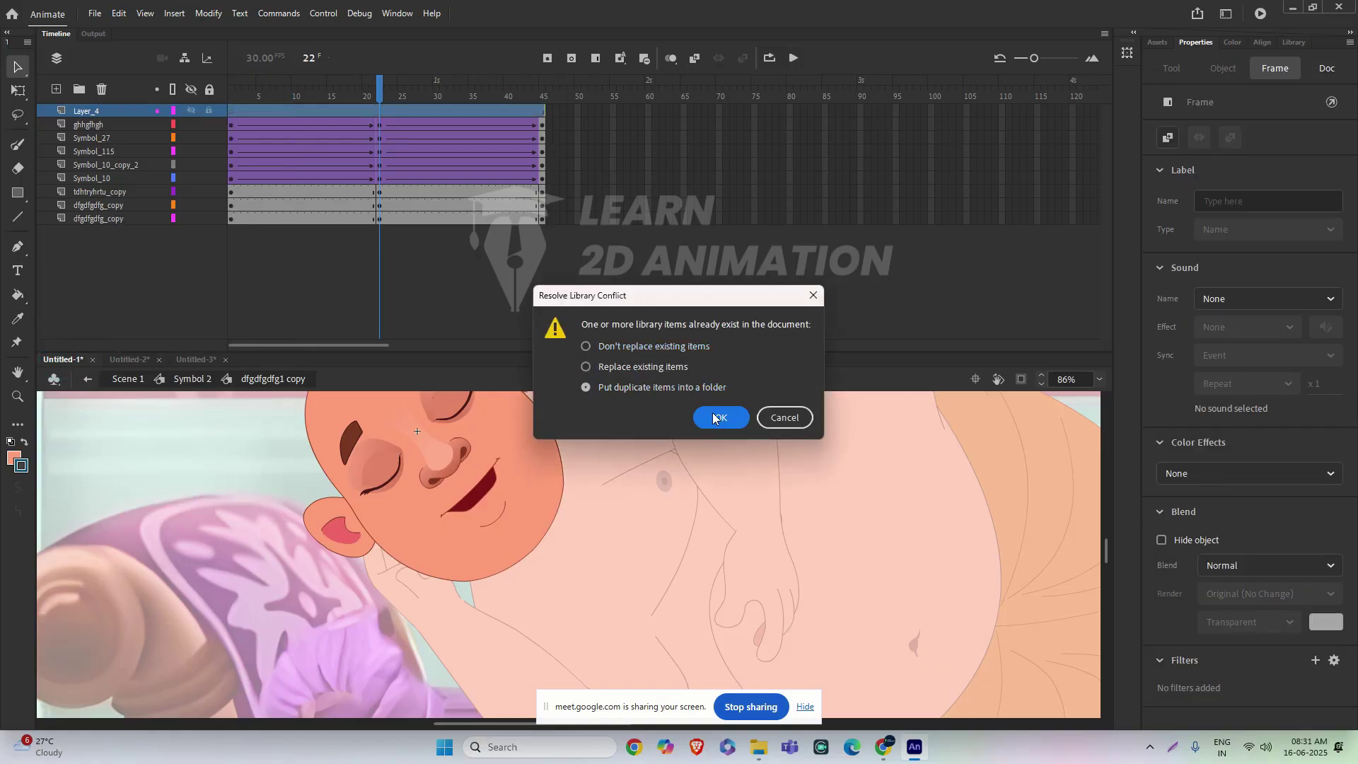
pyautogui.click(720, 417)
# - Delete the empty Layer_4 from the head symbol and scrub through the timeline to review the Z effect
pyautogui.click(96, 124)
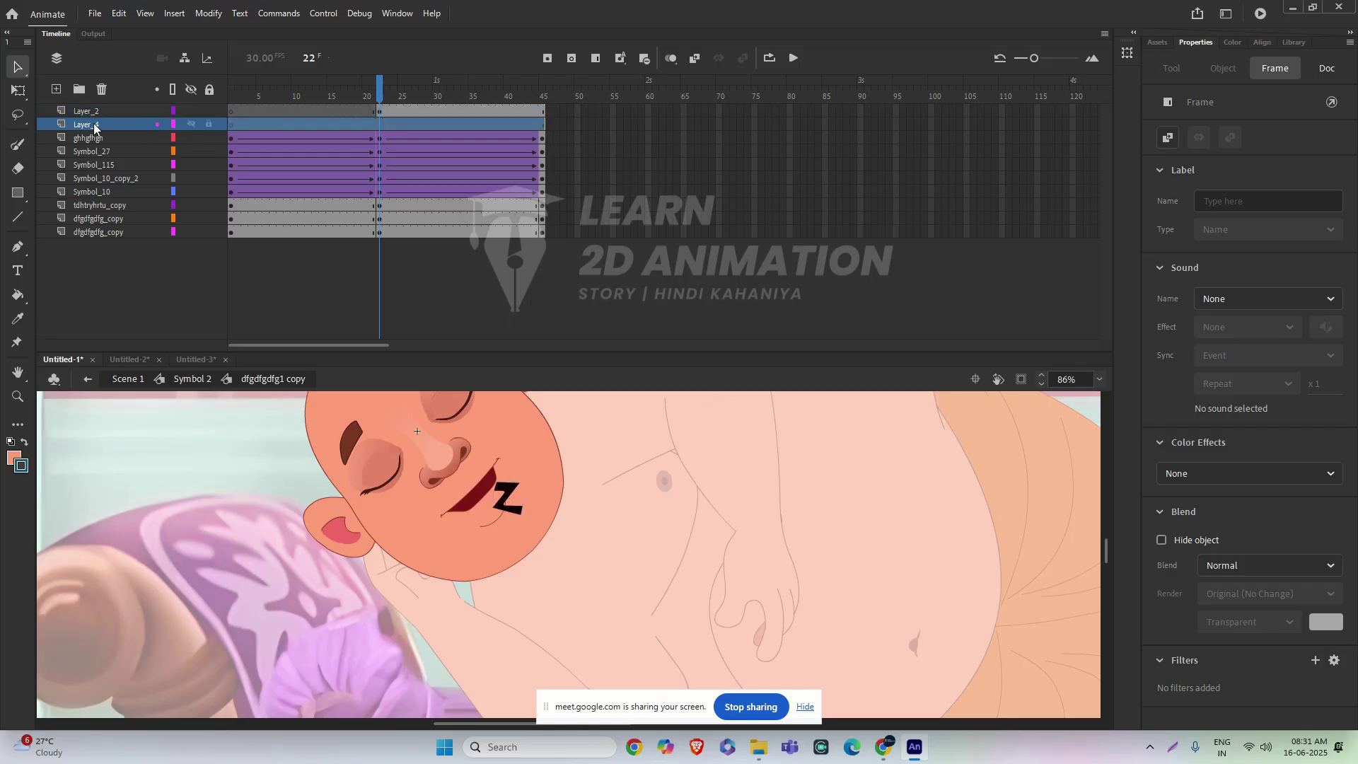
pyautogui.click(101, 89)
pyautogui.click(372, 94)
pyautogui.press('Return')
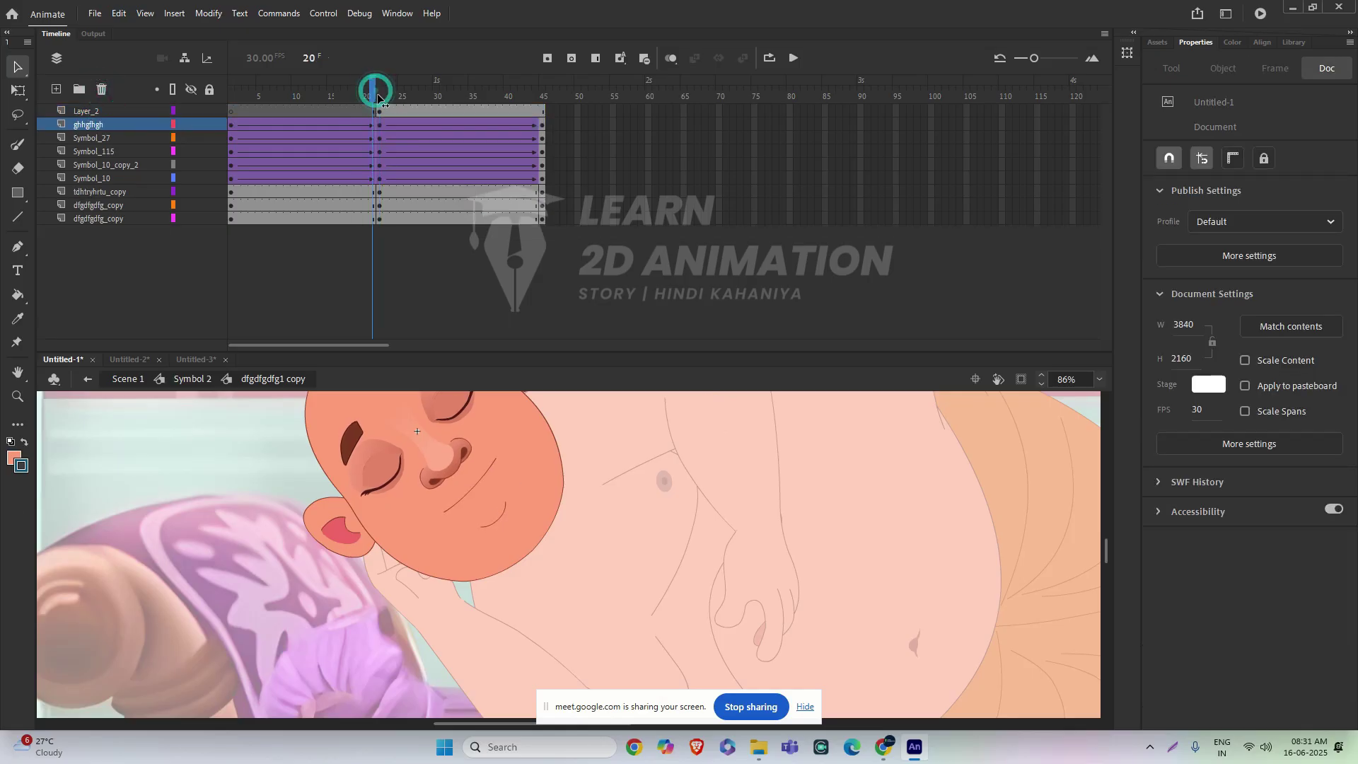
pyautogui.moveTo(585, 103); pyautogui.dragTo(223, 127)
pyautogui.scroll(-6, 453, 495)
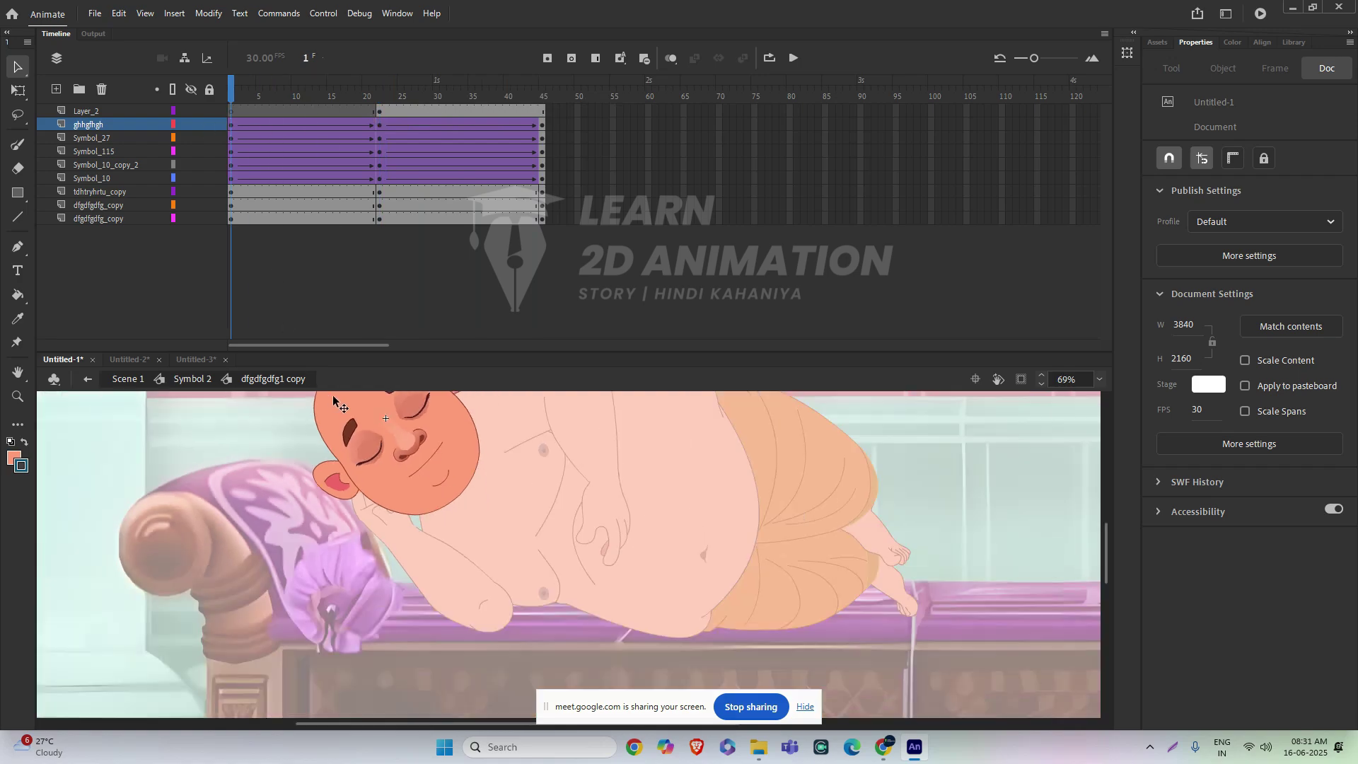
# - Return to Scene 1, fit the stage in the window, and test the movie to review the sleeping animation
pyautogui.click(128, 381)
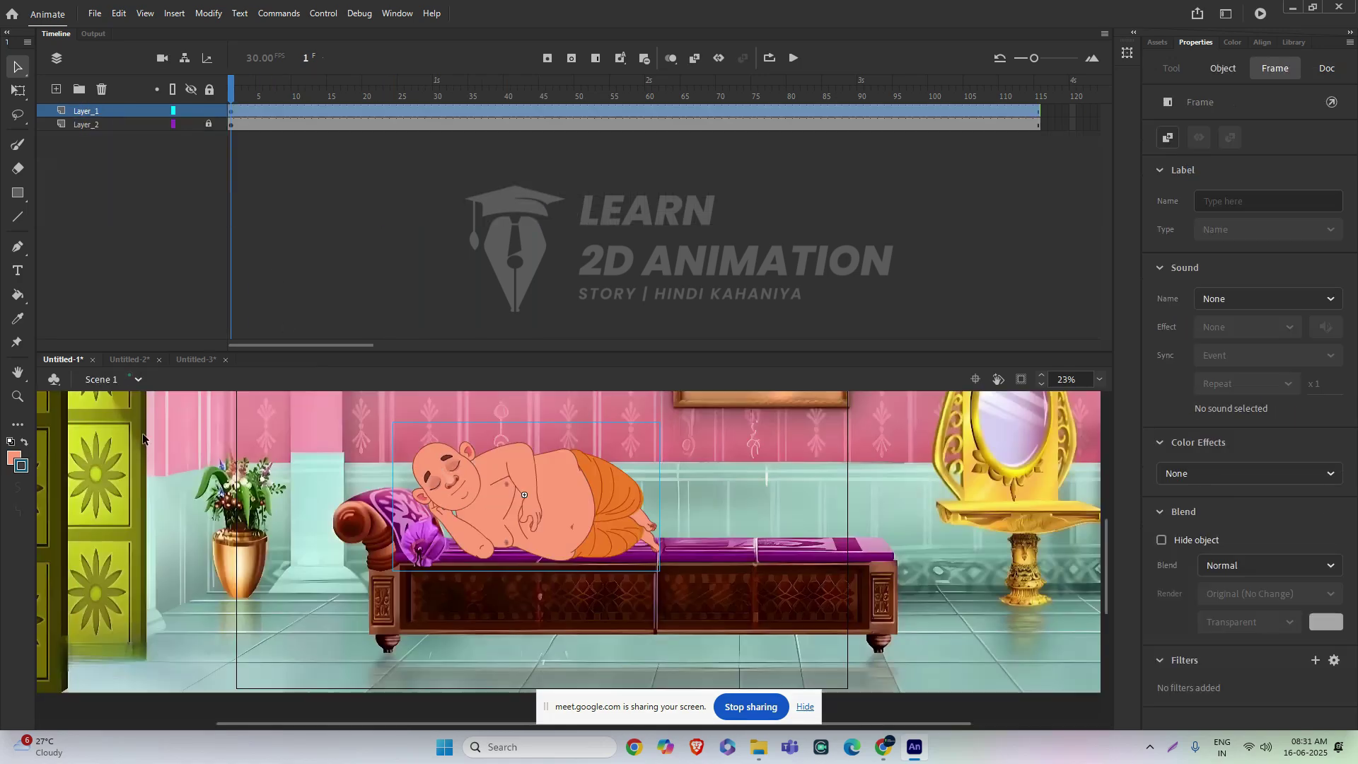
pyautogui.click(1099, 380)
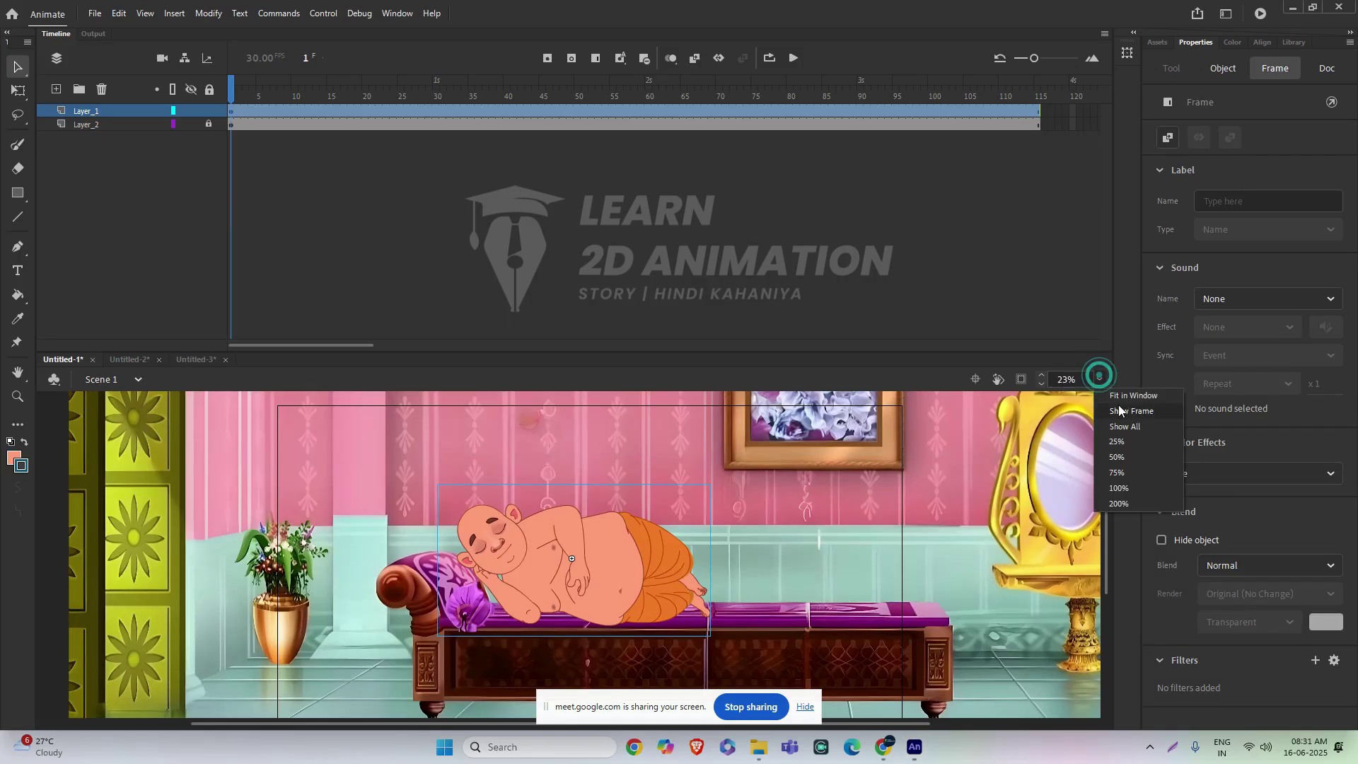
pyautogui.click(1128, 397)
pyautogui.hotkey('ctrl', 'Return')
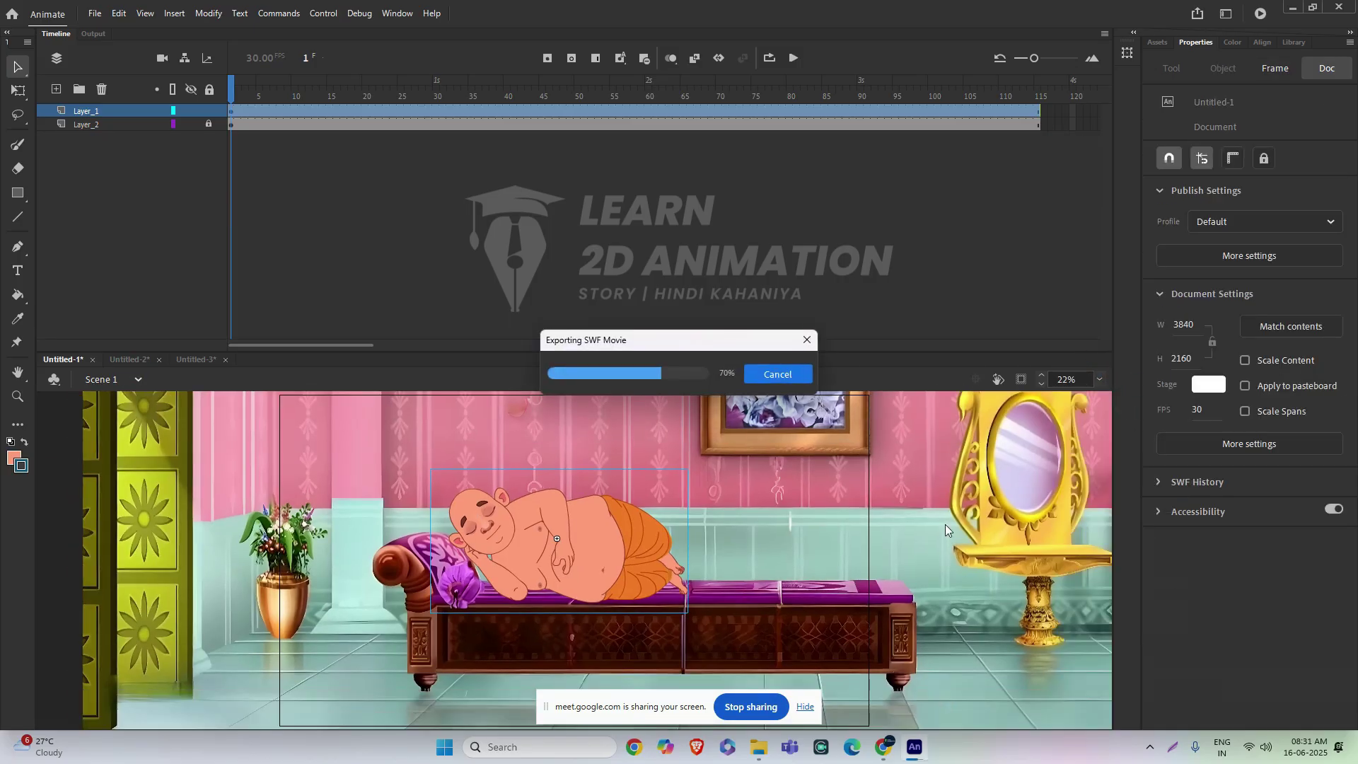
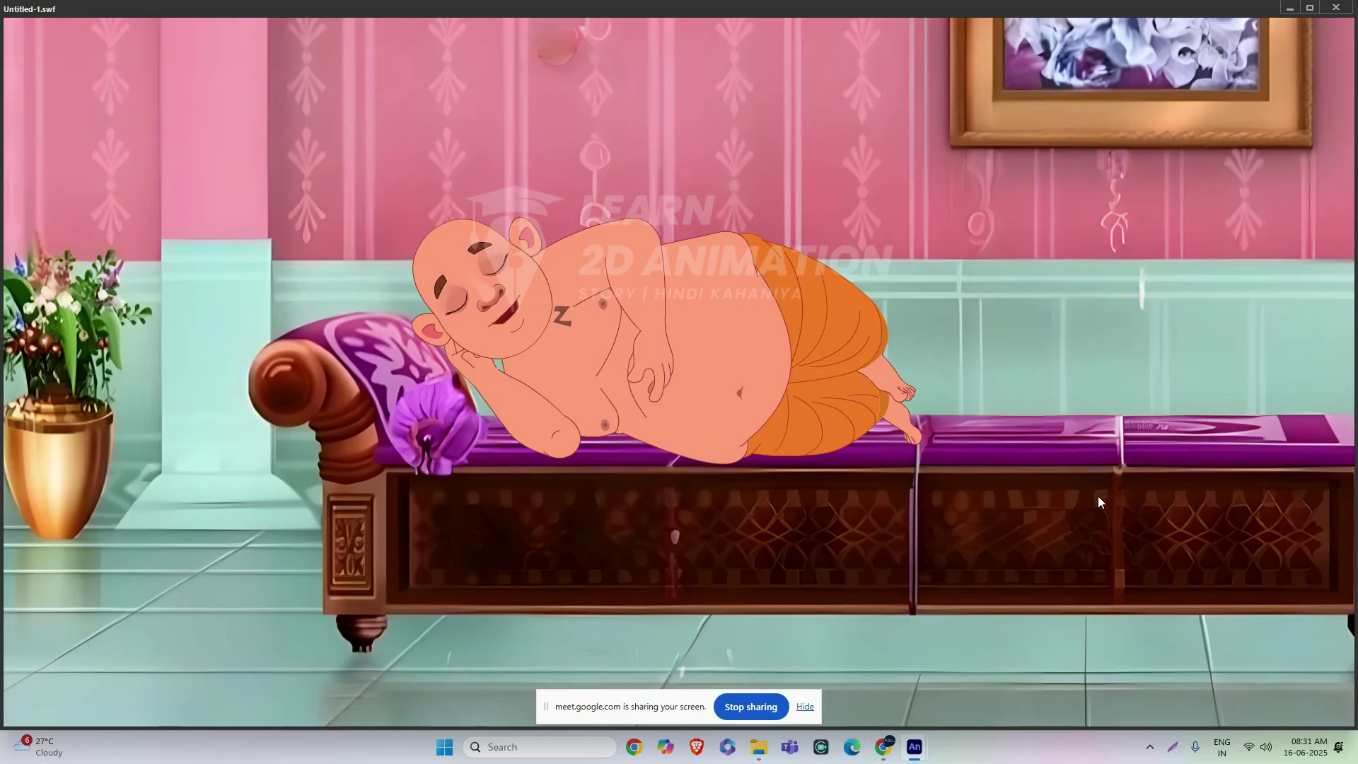
pyautogui.click(1335, 7)
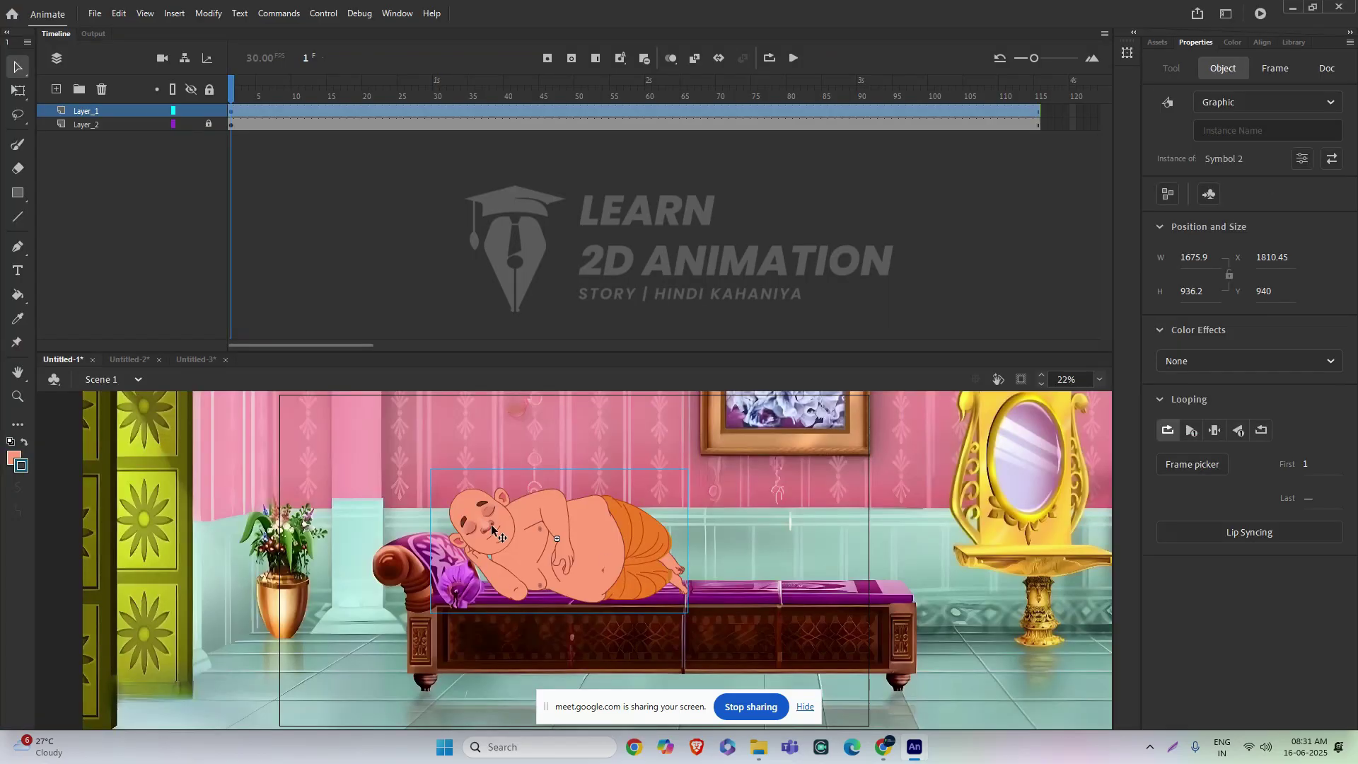
# - Open the head symbol inside Symbol 2 and go to the ear layer's keyframe at frame 22
pyautogui.scroll(5, 490, 527)
pyautogui.doubleClick(505, 471)
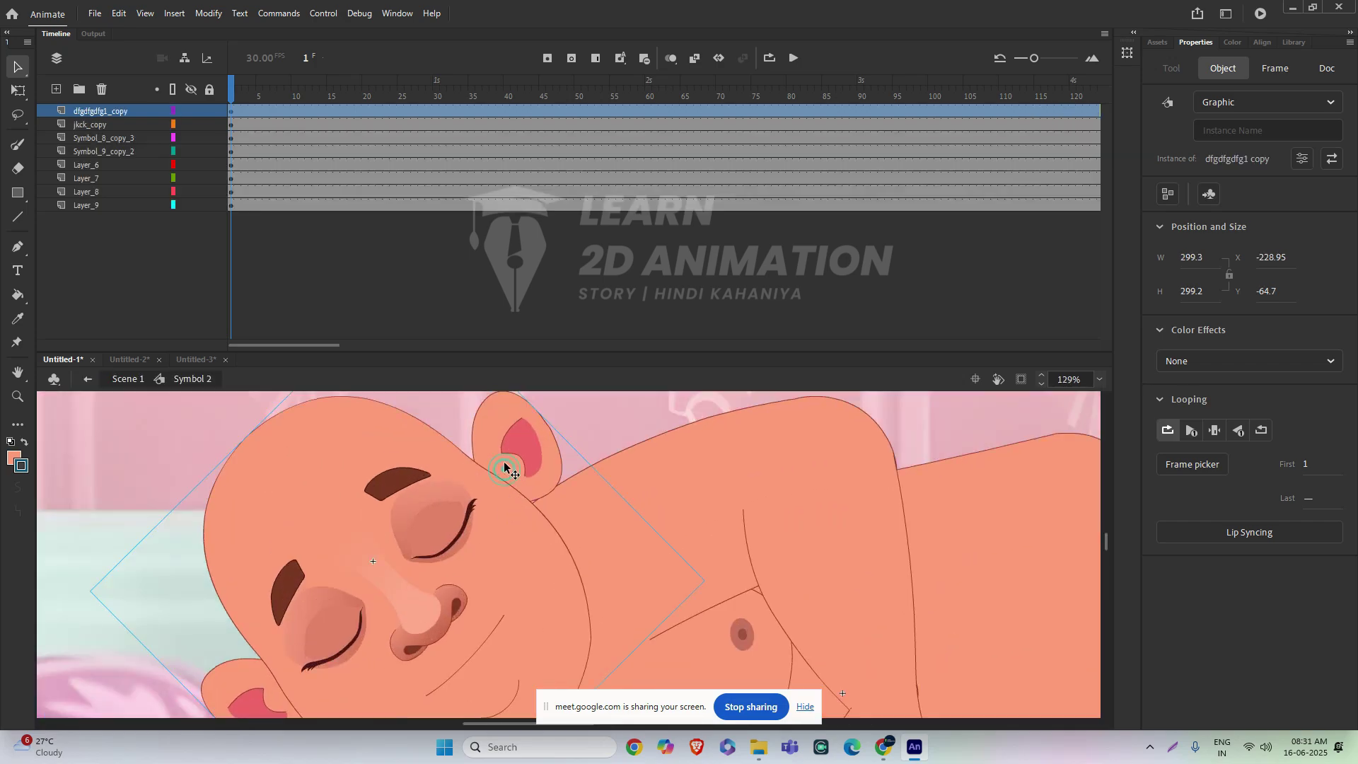
pyautogui.doubleClick(505, 466)
pyautogui.click(499, 423)
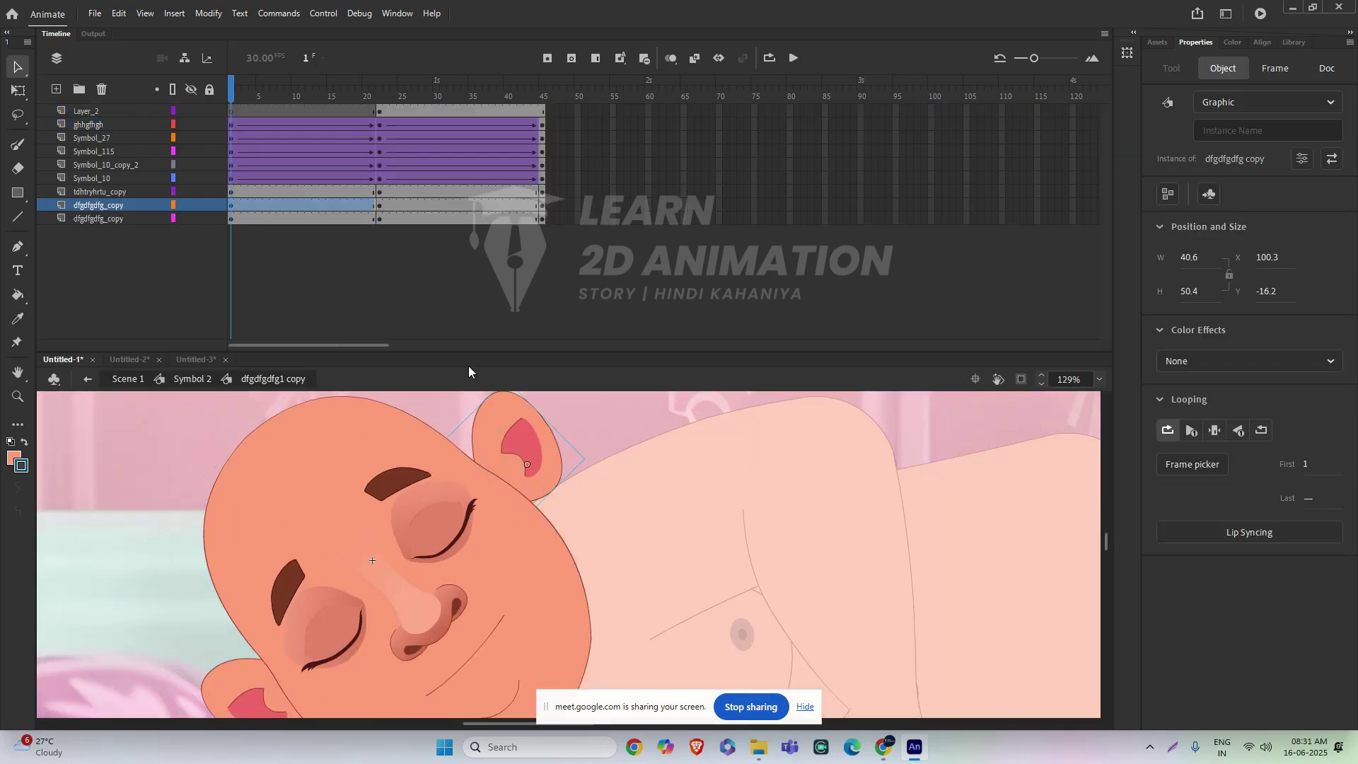
pyautogui.click(380, 206)
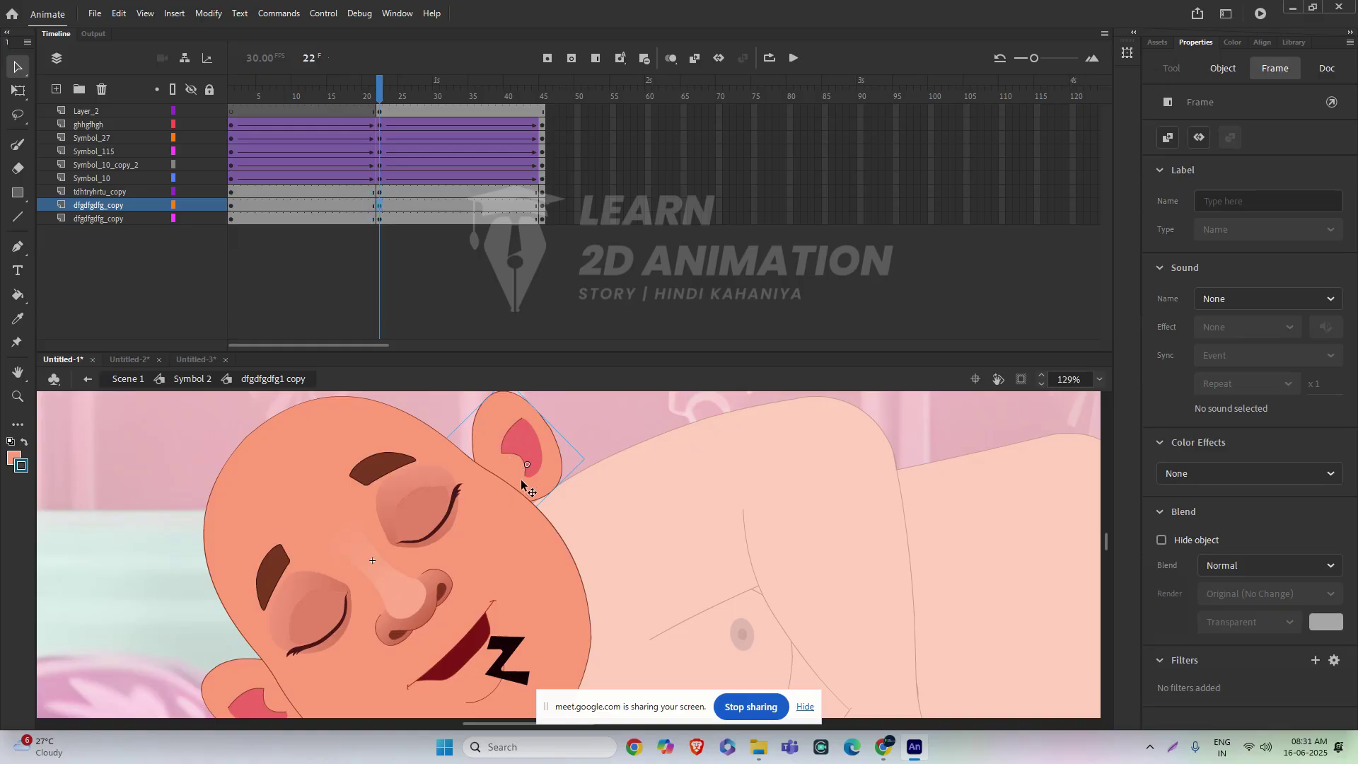
# - Nudge both ears of the head down to a Y position of about -14.9 on the keyframes starting at frame 22
pyautogui.scroll(3, 521, 484)
pyautogui.click(521, 488)
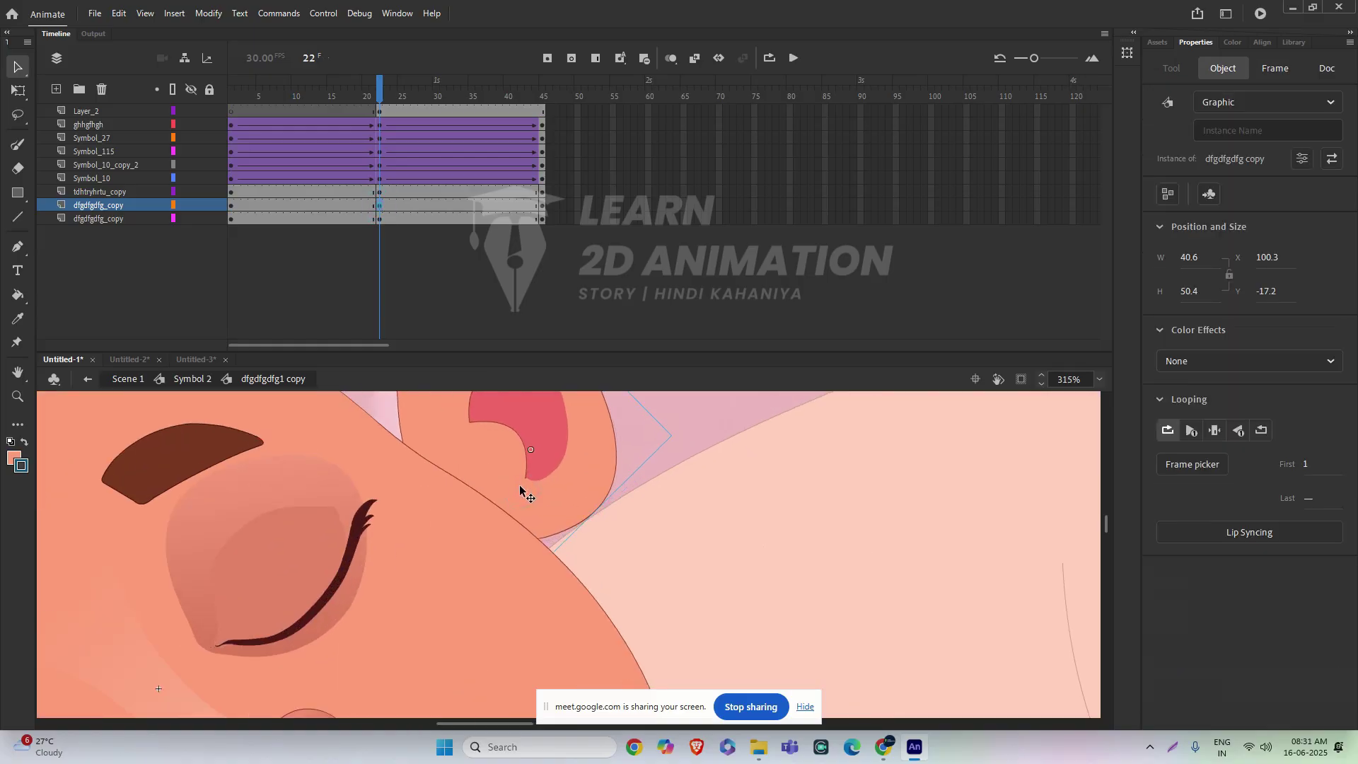
pyautogui.scroll(-3, 523, 495)
pyautogui.scroll(4, 424, 580)
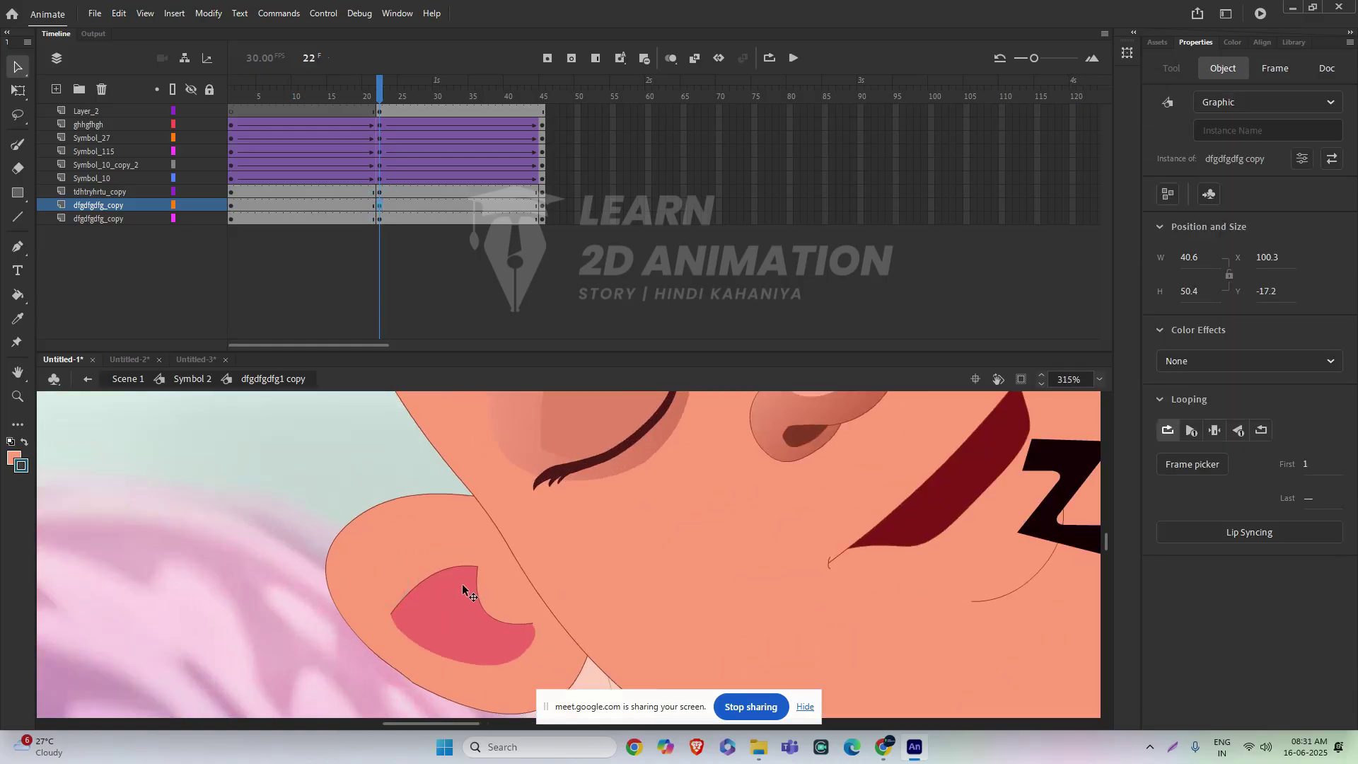
pyautogui.click(497, 579)
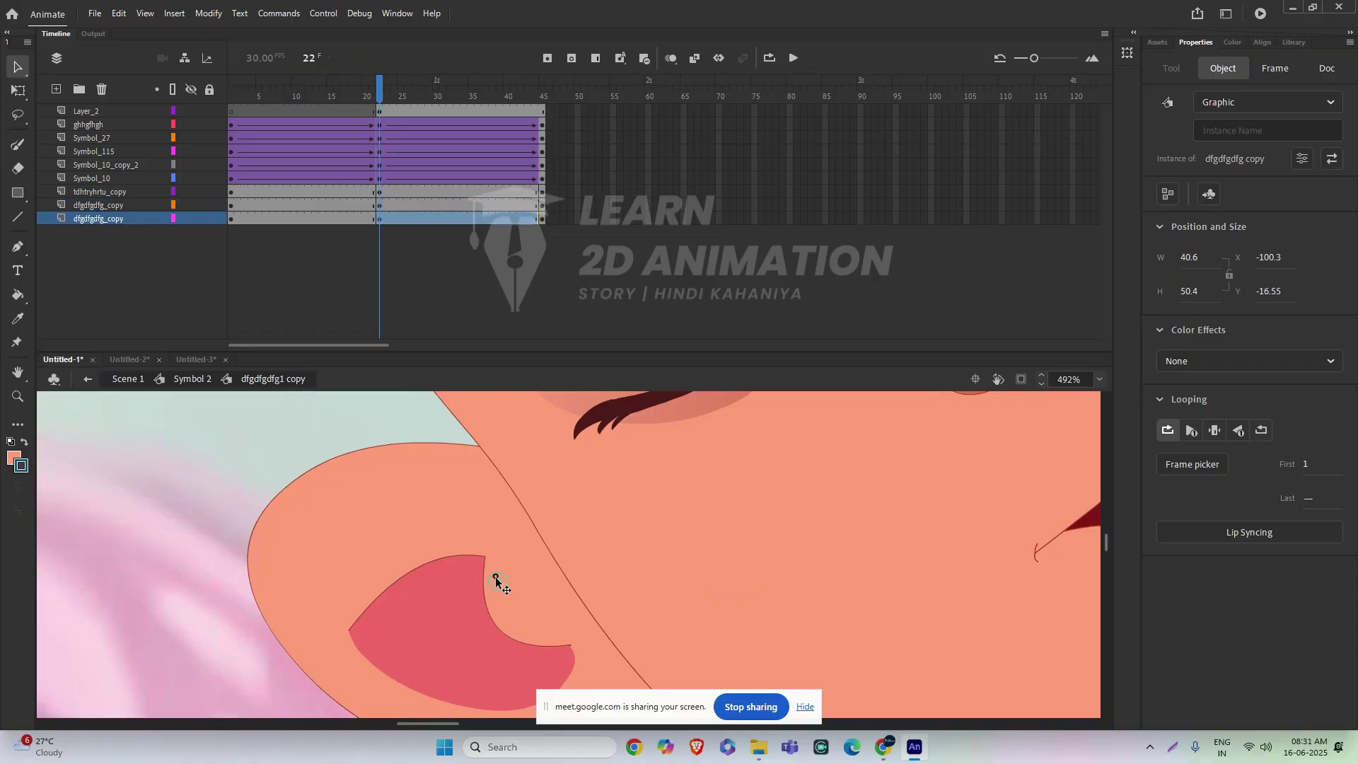
pyautogui.click(412, 220)
pyautogui.scroll(-4, 442, 527)
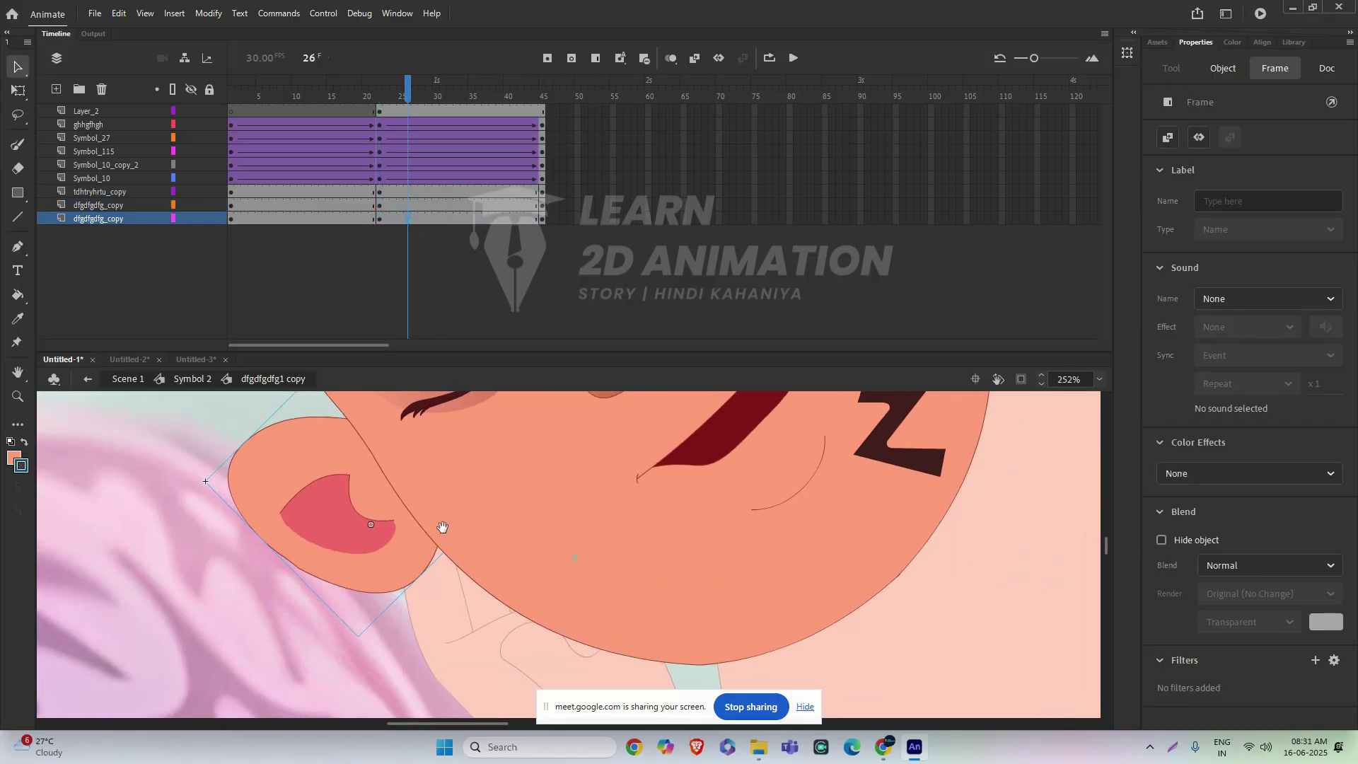
pyautogui.click(417, 551)
pyautogui.scroll(-3, 419, 549)
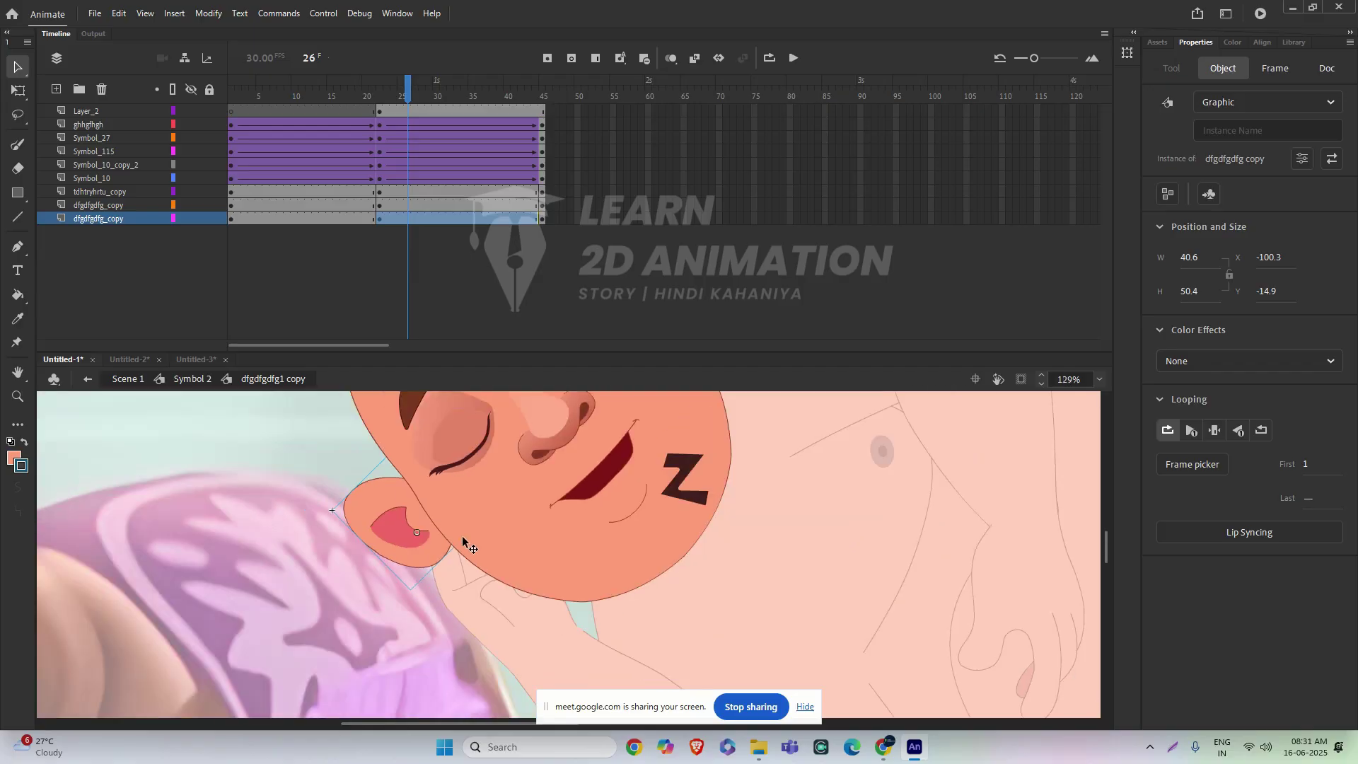
pyautogui.scroll(2, 463, 543)
pyautogui.click(603, 520)
pyautogui.scroll(-3, 608, 525)
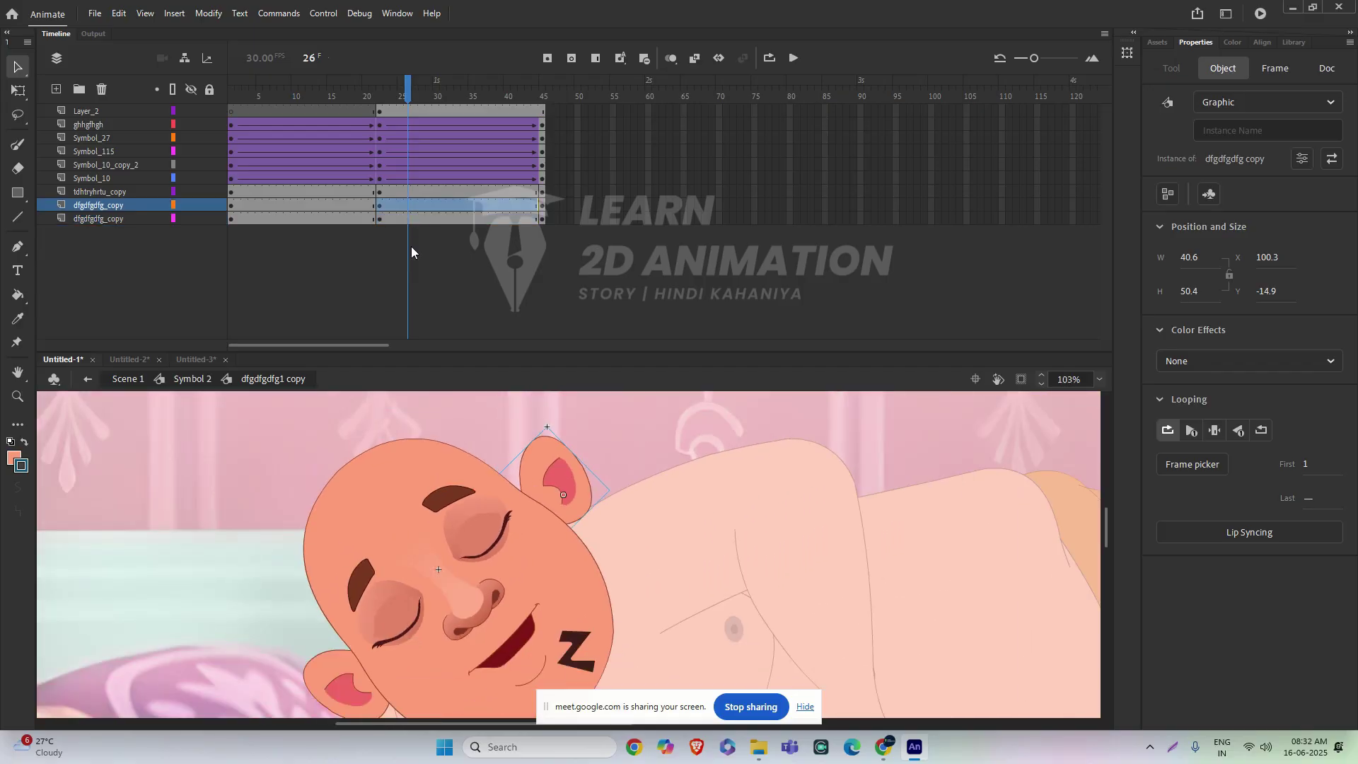
# - Create classic tweens across the keyframes of both ear layers in the head symbol
pyautogui.click(392, 205)
pyautogui.moveTo(345, 205); pyautogui.dragTo(372, 205)
pyautogui.rightClick(390, 204)
pyautogui.click(452, 228)
pyautogui.moveTo(338, 219); pyautogui.dragTo(397, 222)
pyautogui.rightClick(396, 222)
pyautogui.click(446, 235)
# - Fine-tune both ears at frame 22, setting the upper ear to about Y -14.2 and the ear by the pillow to about Y -13.8
pyautogui.moveTo(337, 85); pyautogui.dragTo(380, 120)
pyautogui.click(552, 494)
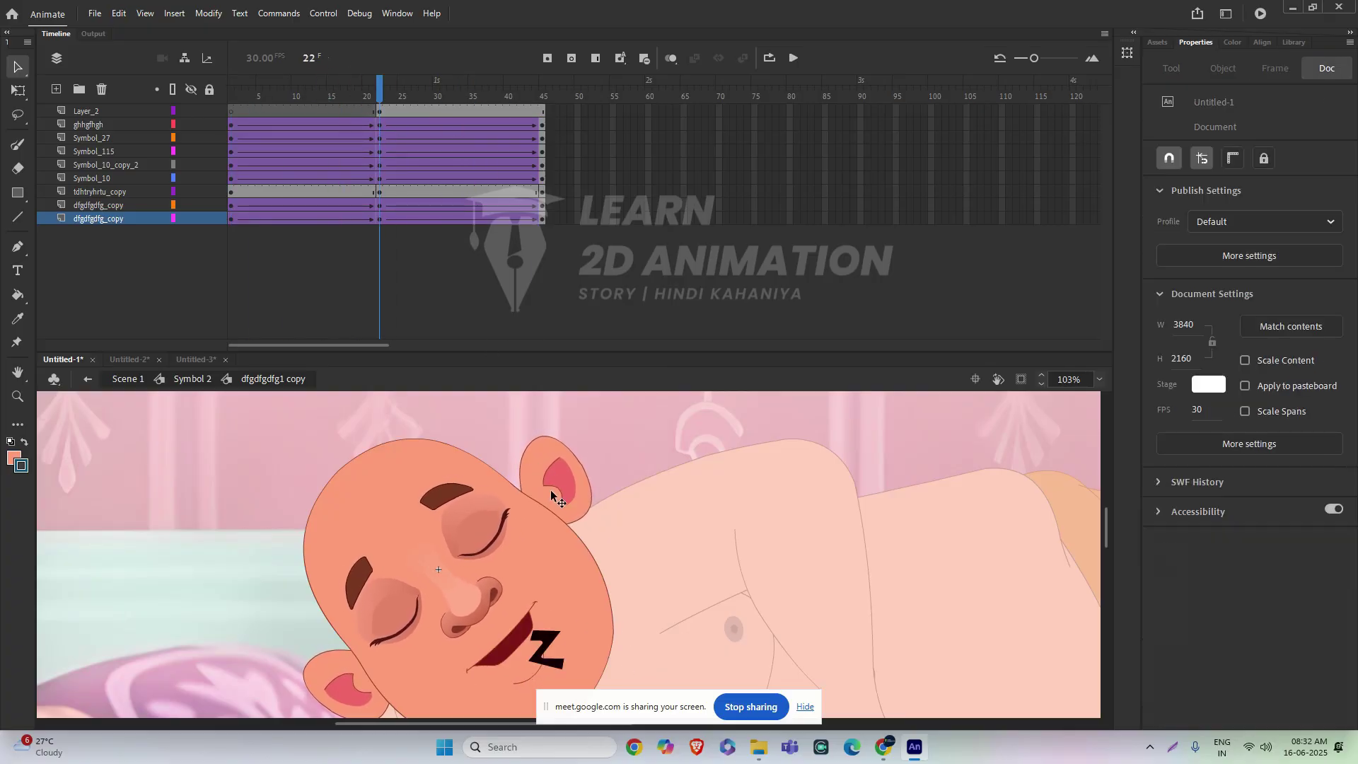
pyautogui.scroll(6, 551, 495)
pyautogui.click(603, 555)
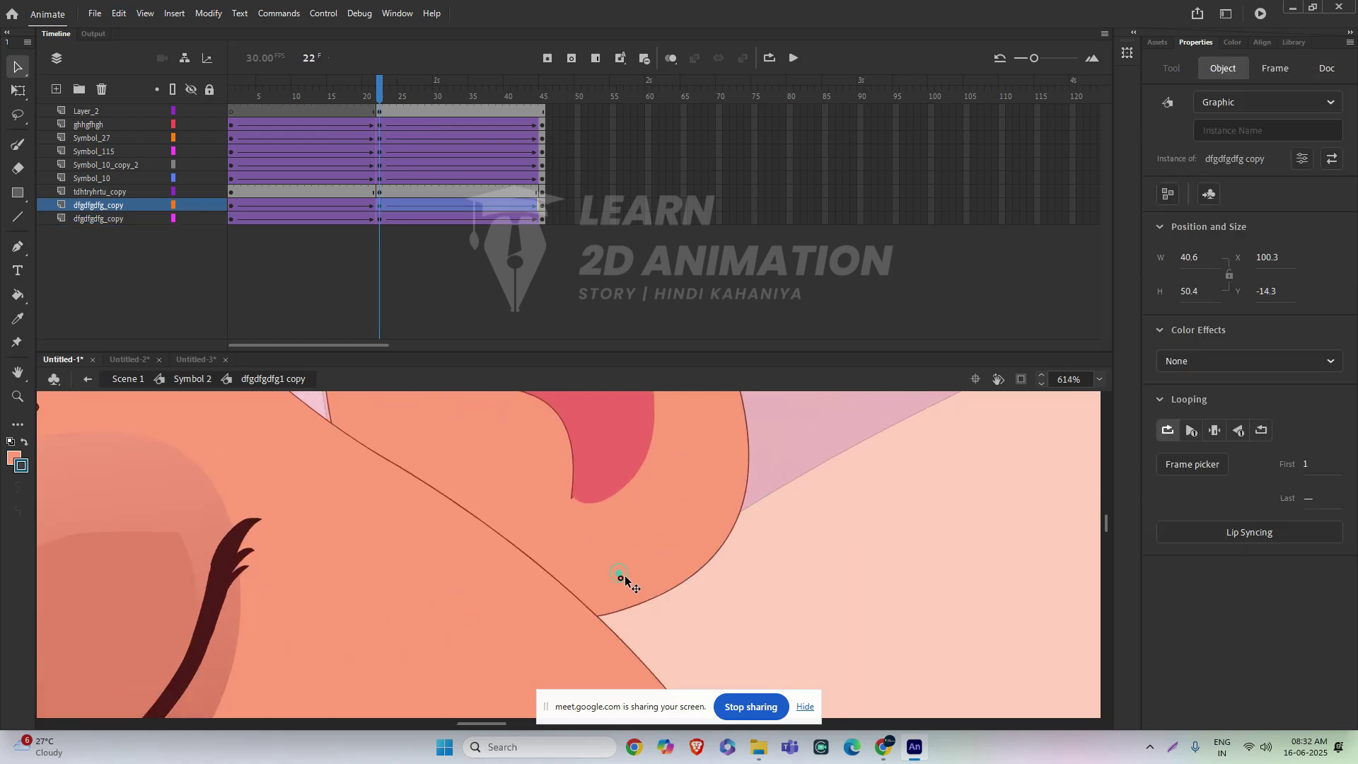
pyautogui.scroll(-4, 624, 580)
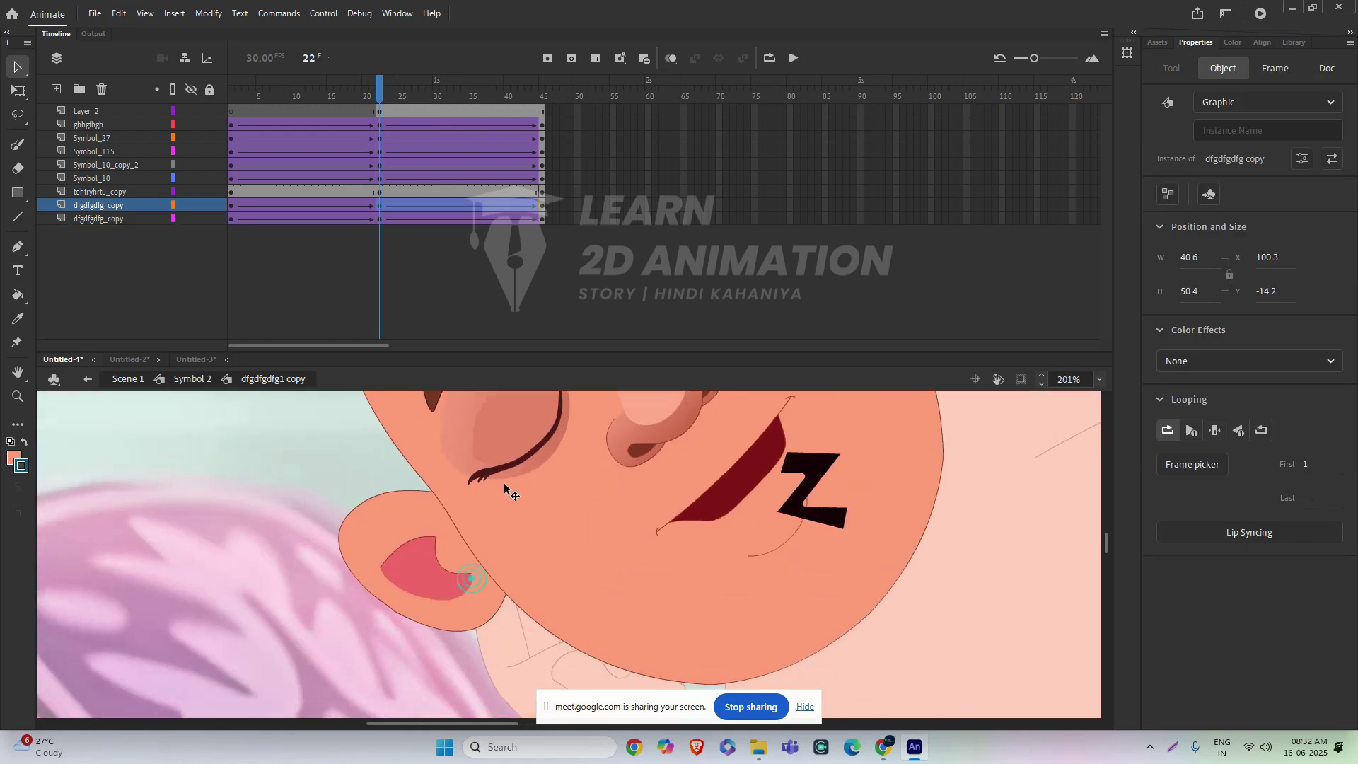
pyautogui.click(461, 570)
pyautogui.scroll(-6, 463, 573)
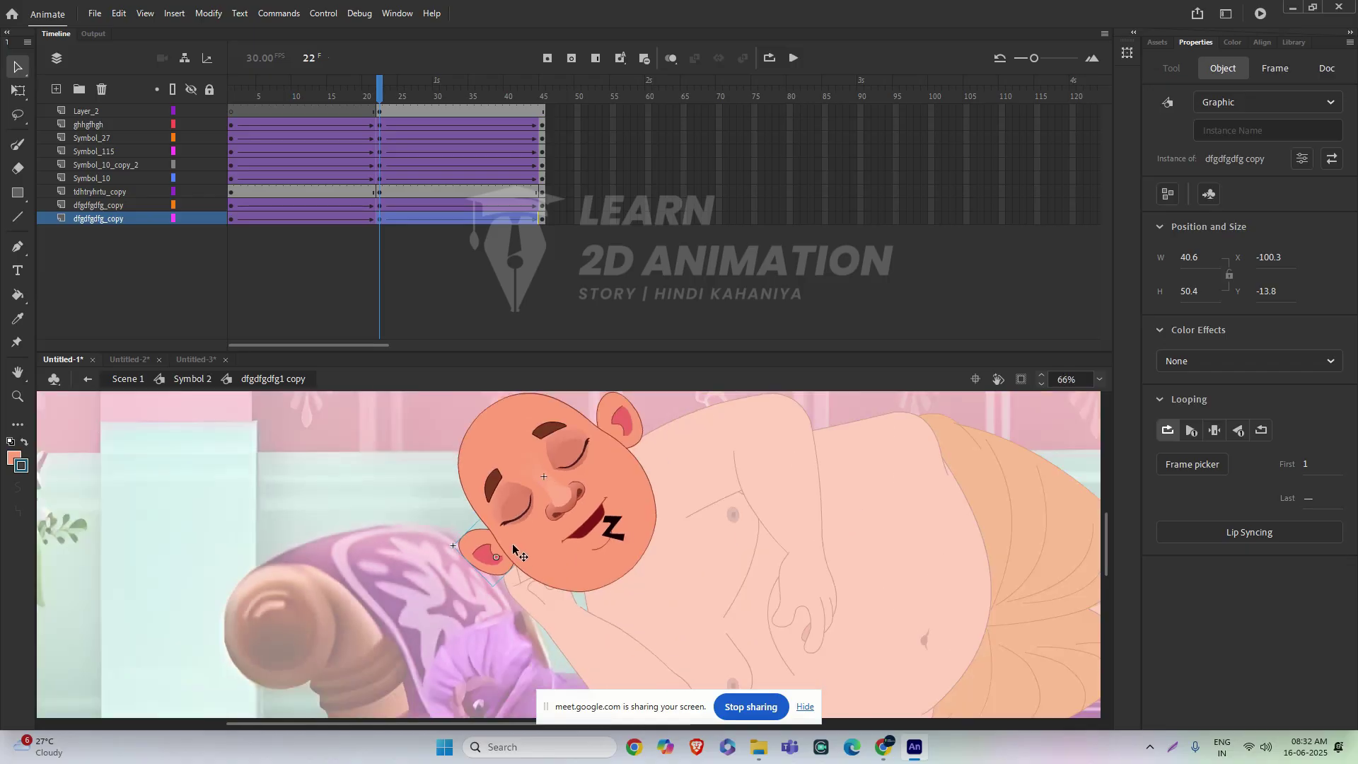
# - Return to Scene 1 and test the movie to review the ear movement, closing the preview when done
pyautogui.click(670, 467)
pyautogui.scroll(-4, 686, 538)
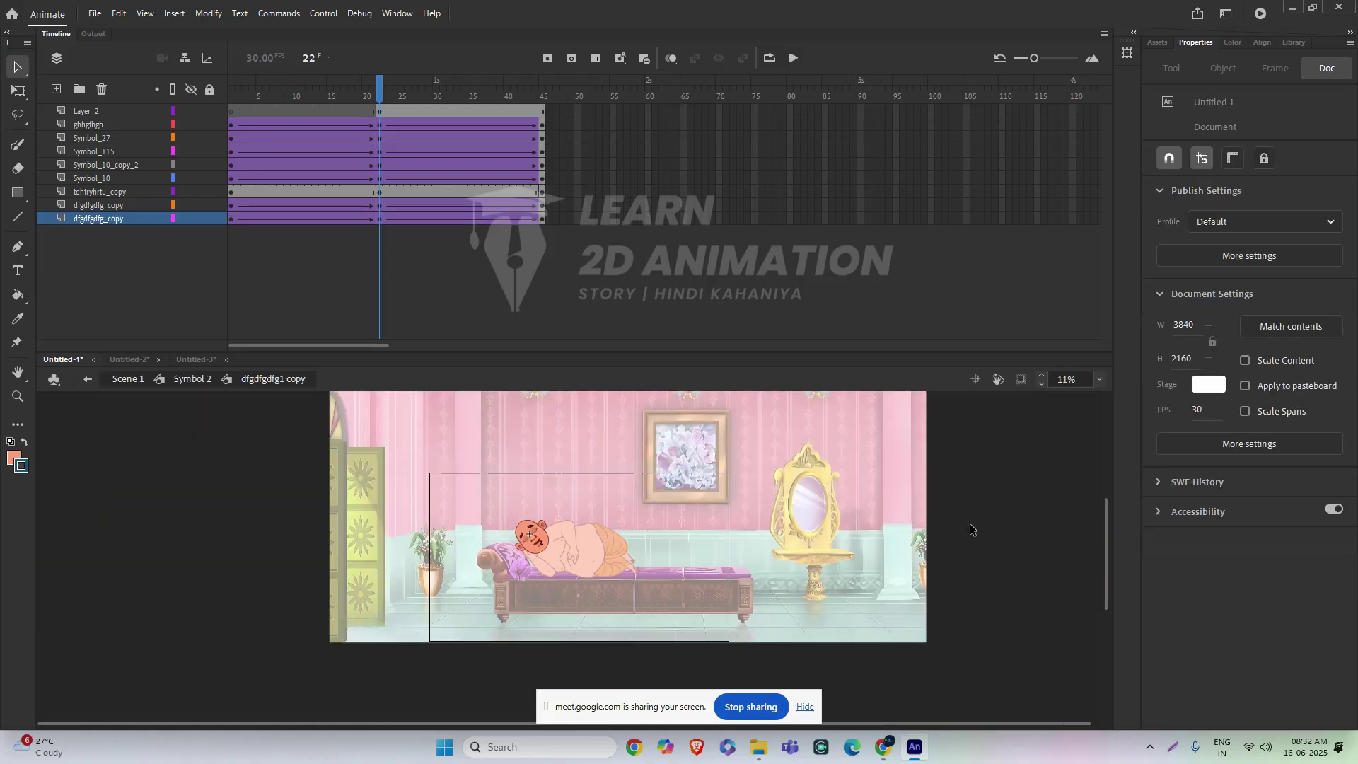
pyautogui.doubleClick(972, 529)
pyautogui.doubleClick(970, 527)
pyautogui.hotkey('ctrl', 'Return')
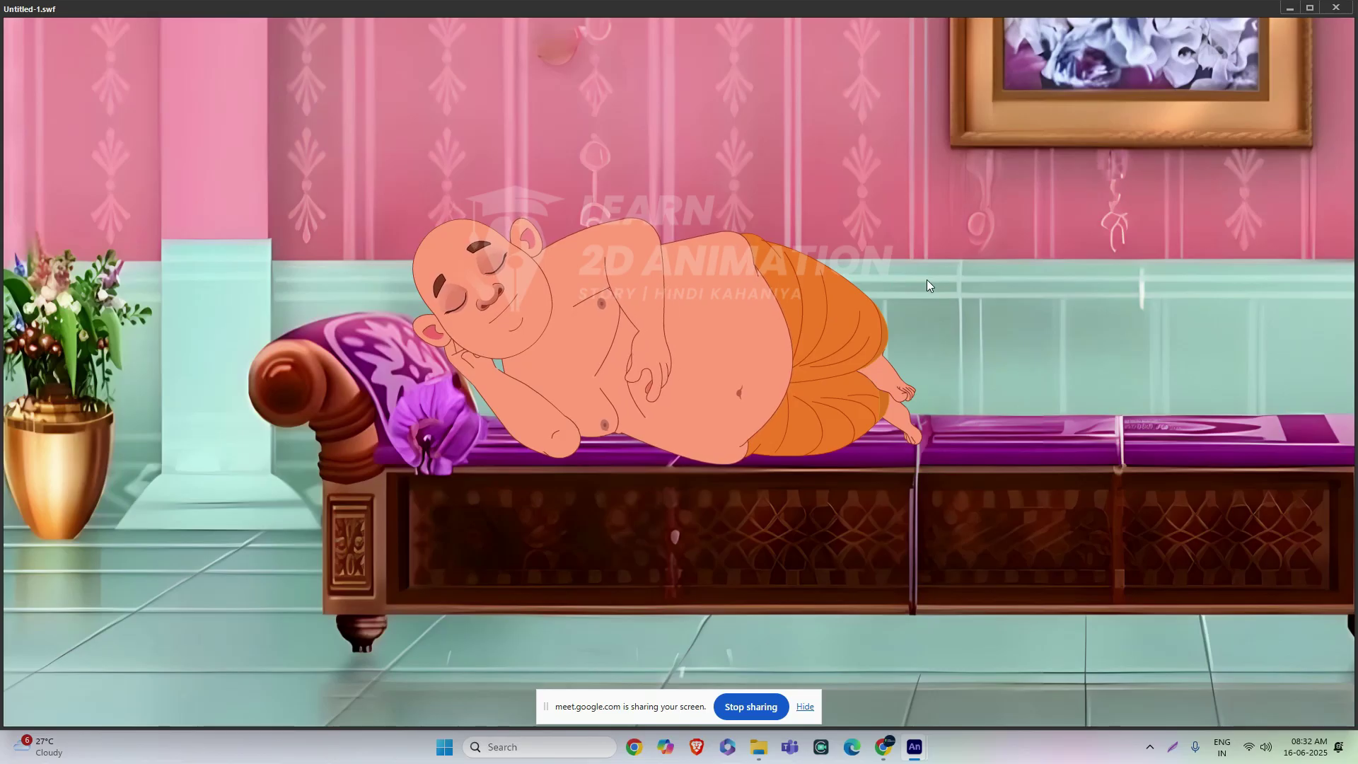
pyautogui.click(1333, 10)
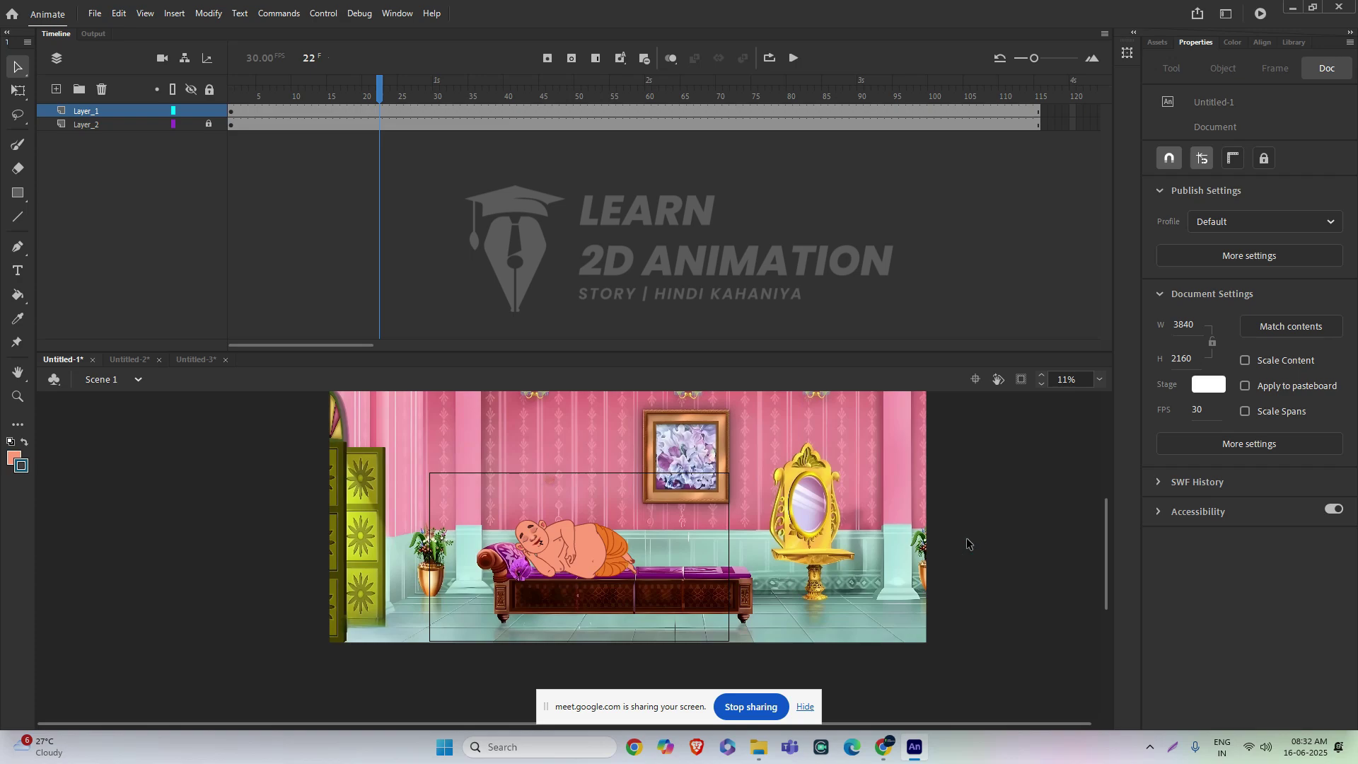
# - Save the animation in the Downloads folder as an Animate document named s
pyautogui.hotkey('ctrl', 's')
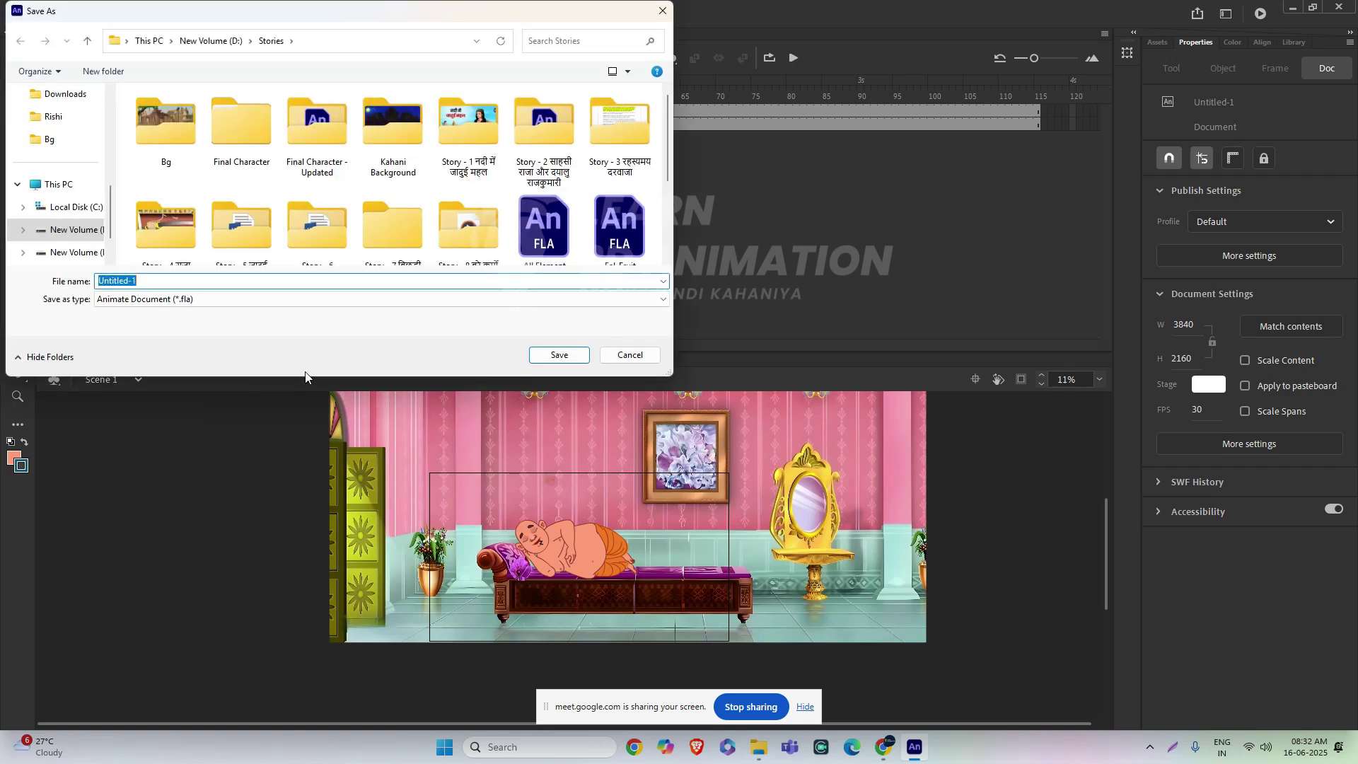
pyautogui.click(71, 206)
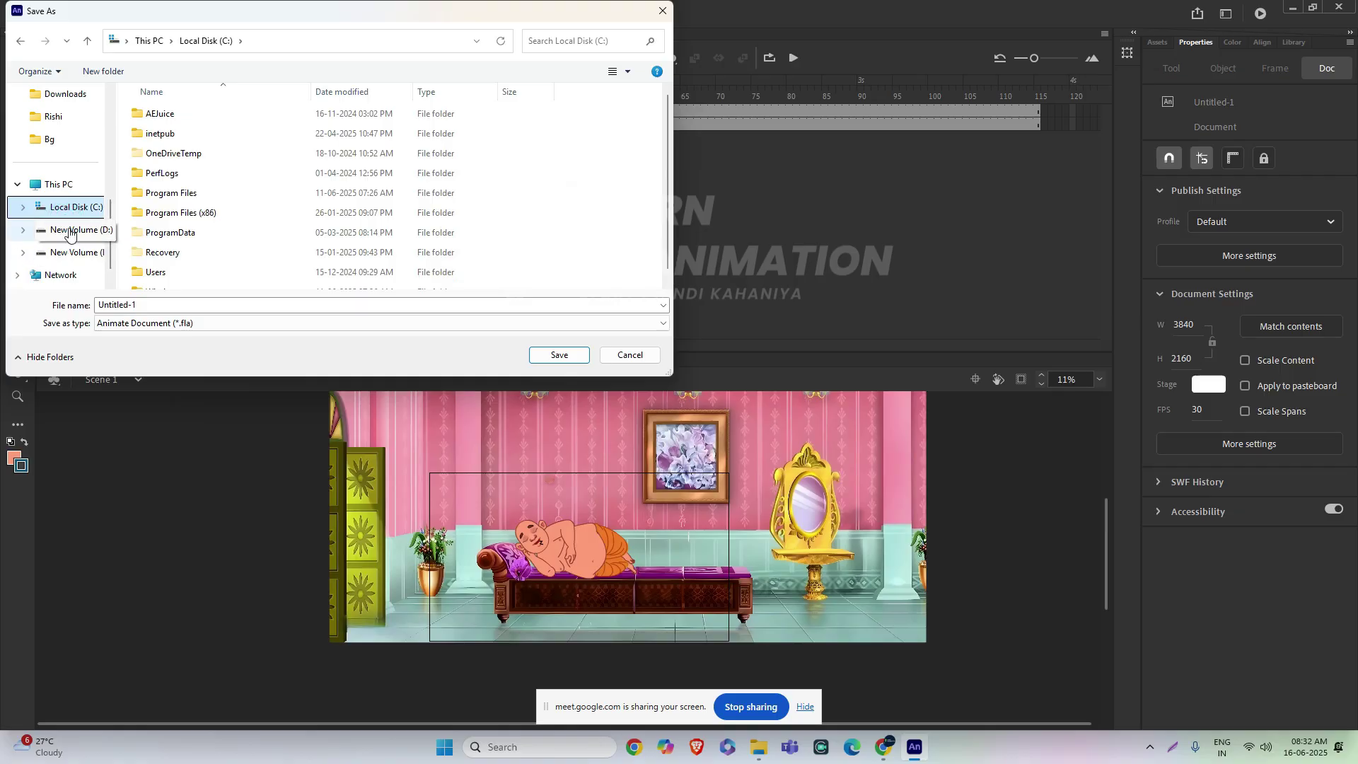
pyautogui.scroll(5, 51, 163)
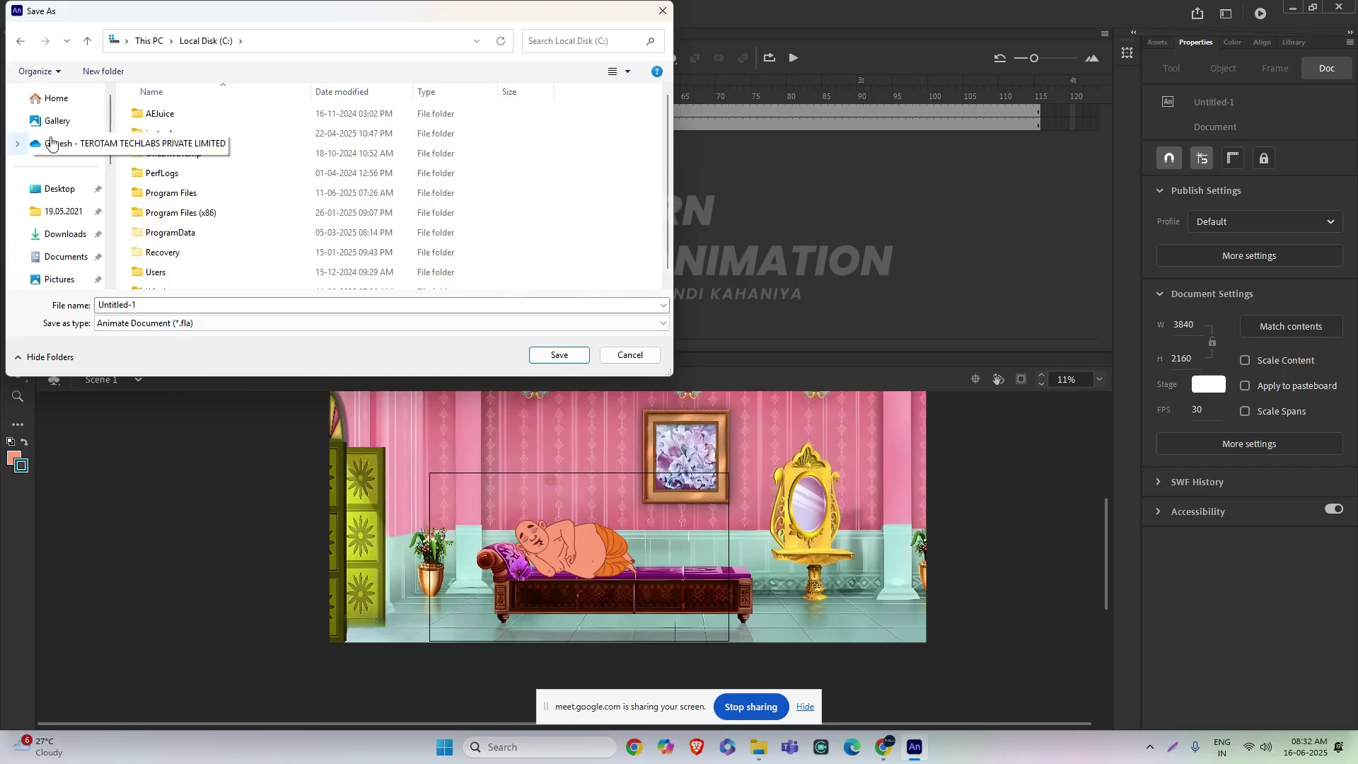
pyautogui.click(64, 235)
pyautogui.click(302, 280)
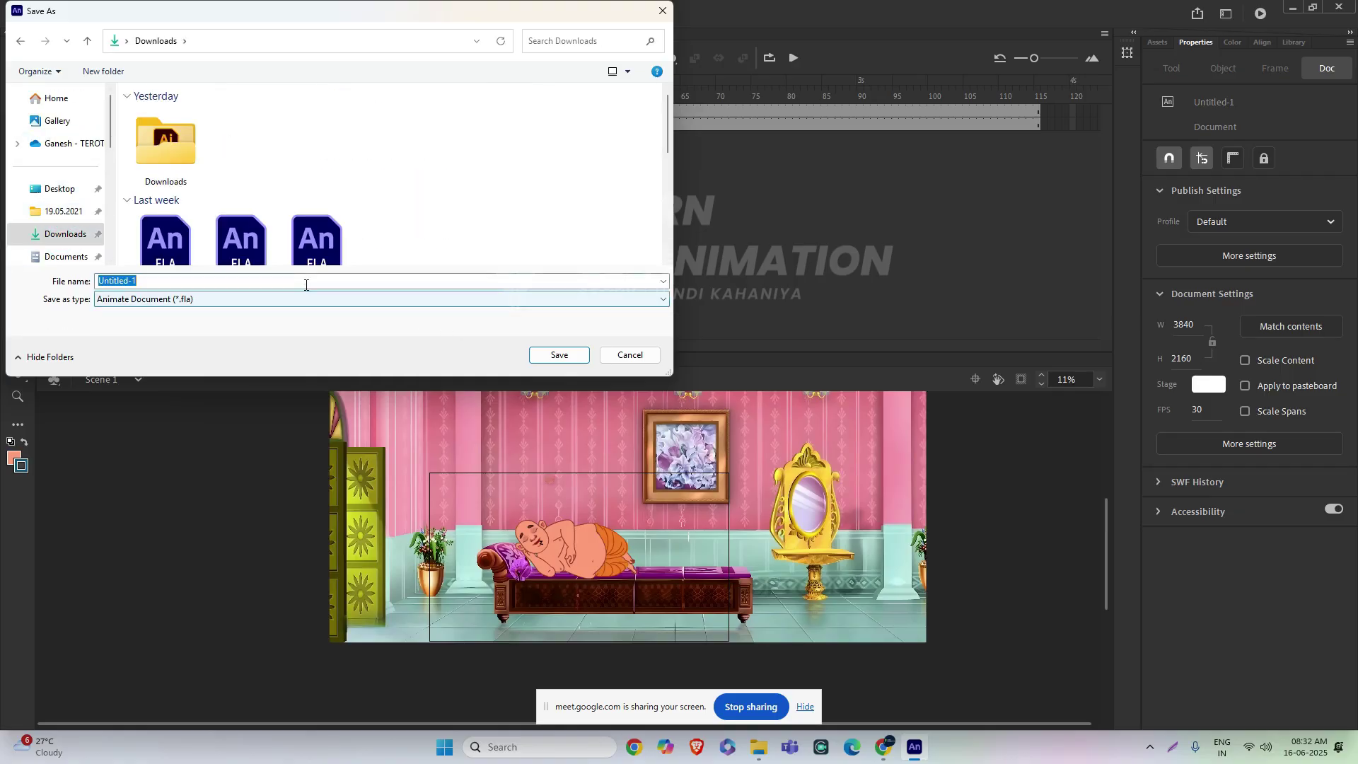
pyautogui.write('s')
pyautogui.click(610, 323)
pyautogui.click(558, 354)
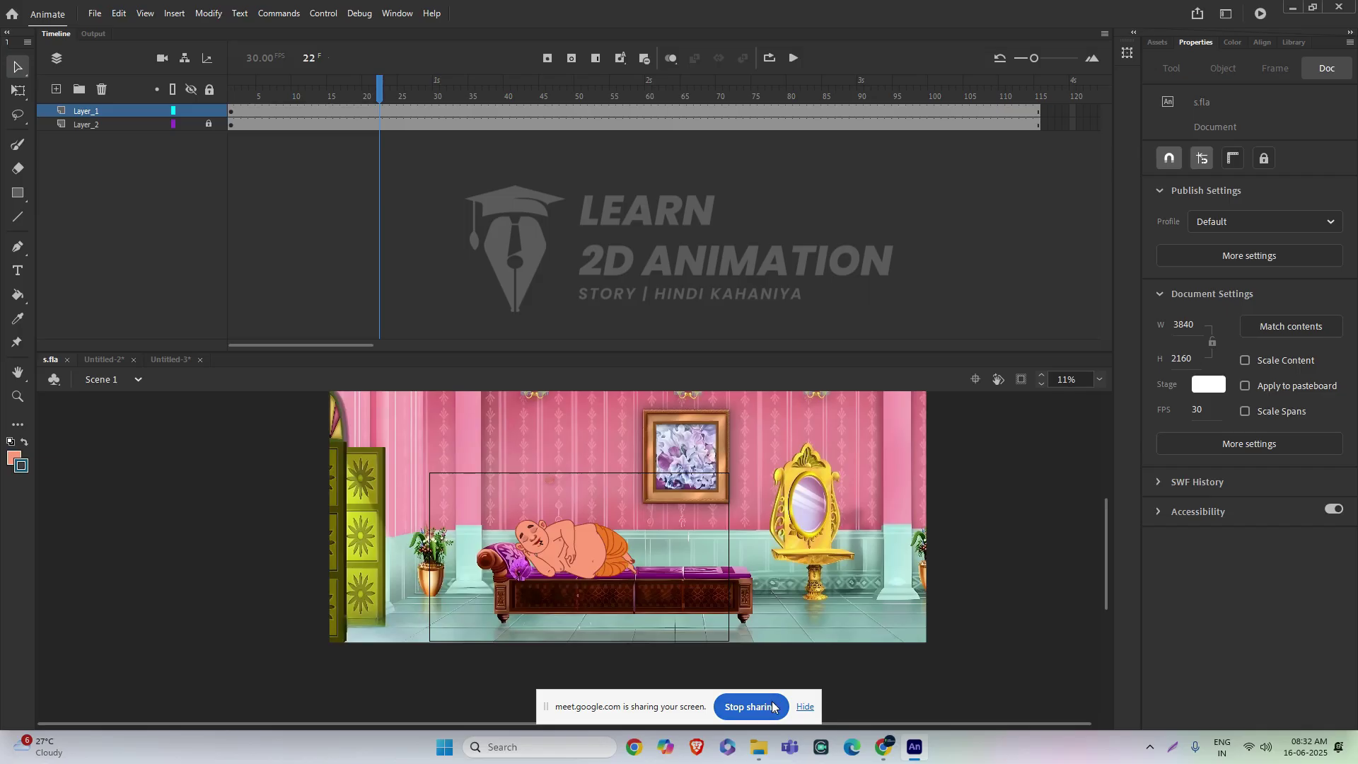
# - Switch to the Google Meet window and admit the waiting participant to the call
pyautogui.moveTo(881, 748)
pyautogui.click(806, 671)
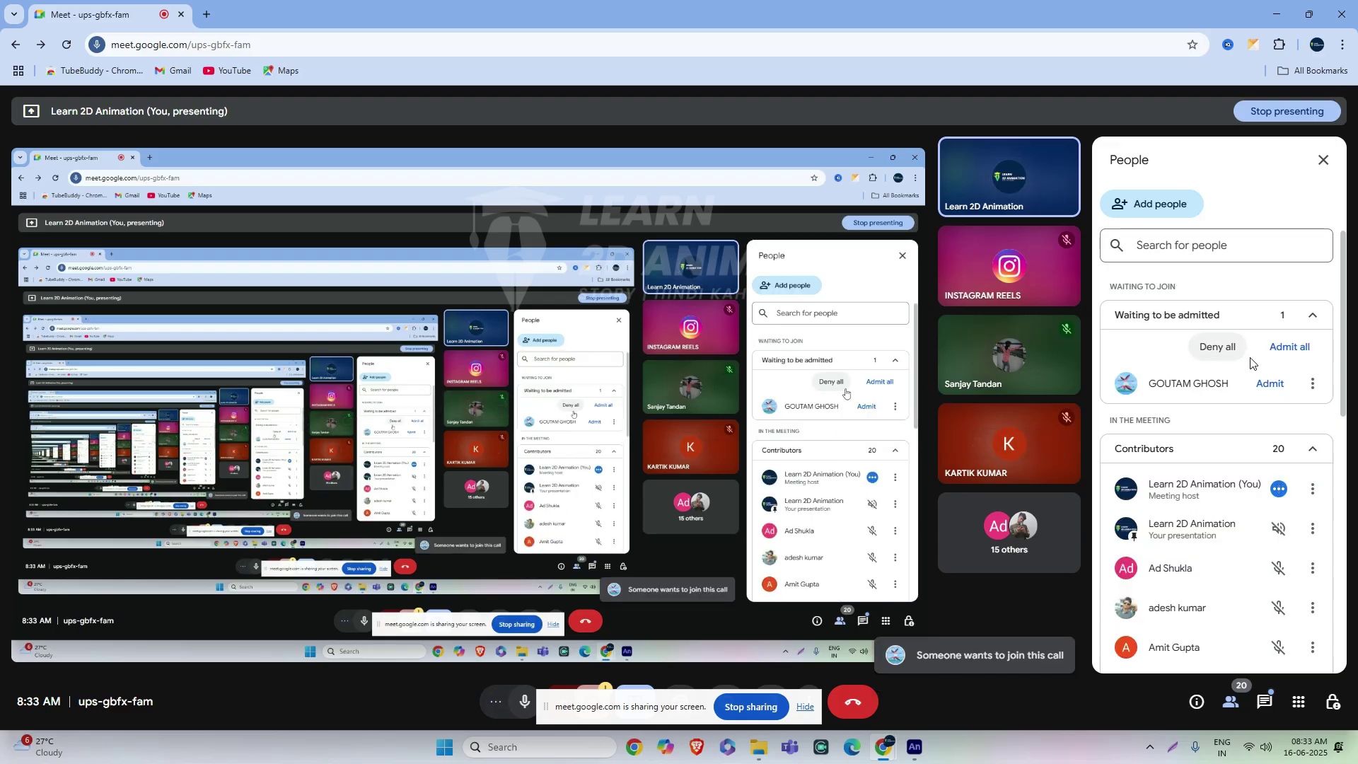
pyautogui.click(1269, 383)
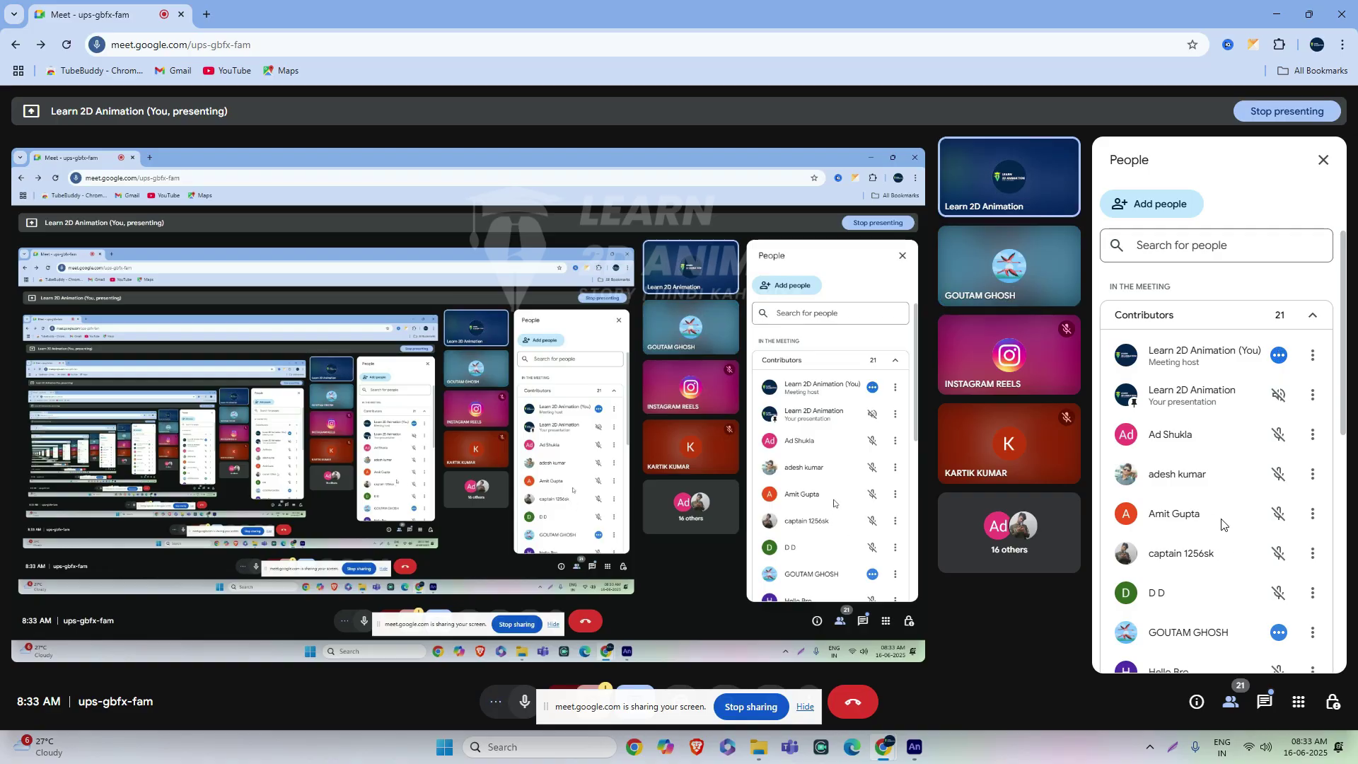
# - Look through the meeting's participant list and close it
pyautogui.scroll(-1, 1221, 531)
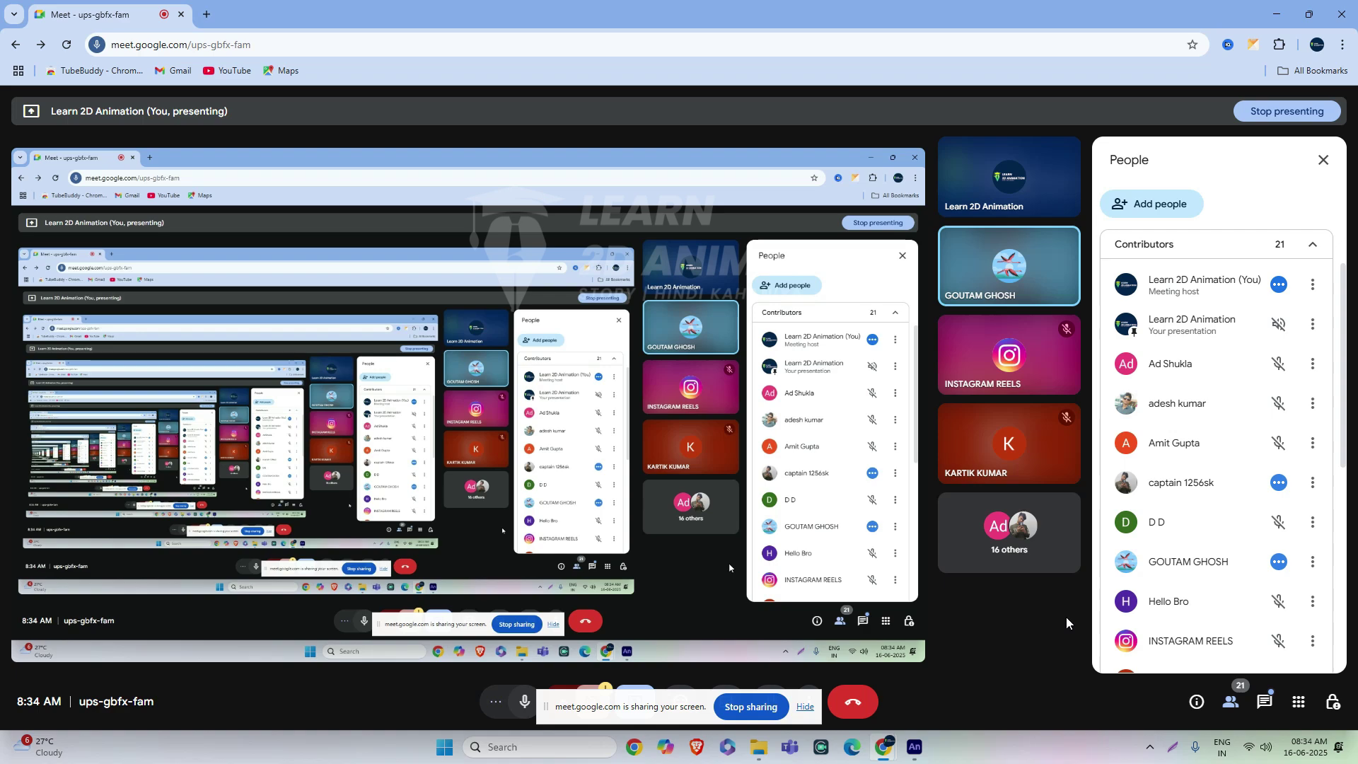
pyautogui.scroll(-2, 1180, 464)
pyautogui.scroll(-5, 1180, 463)
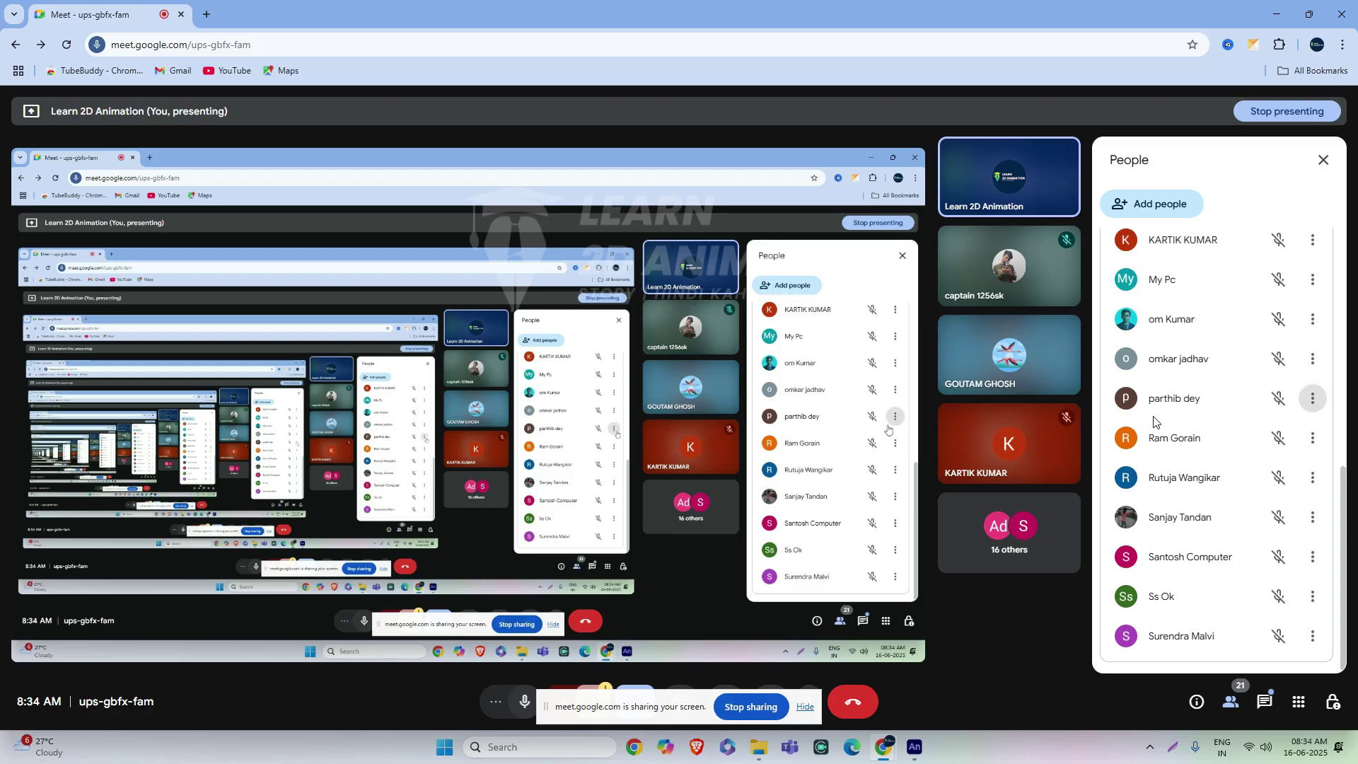
pyautogui.click(1322, 160)
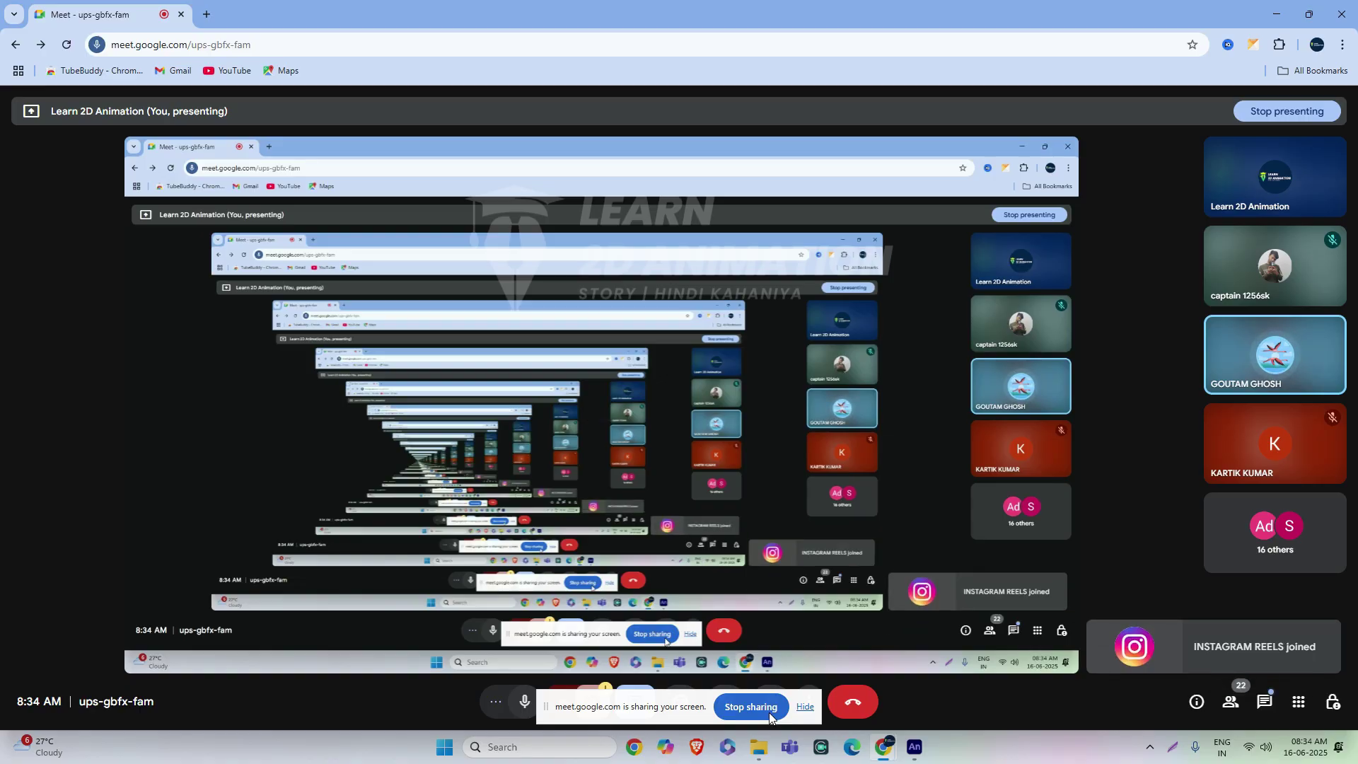
# - Switch back to Animate with the s.fla scene of the sleeping character
pyautogui.click(979, 738)
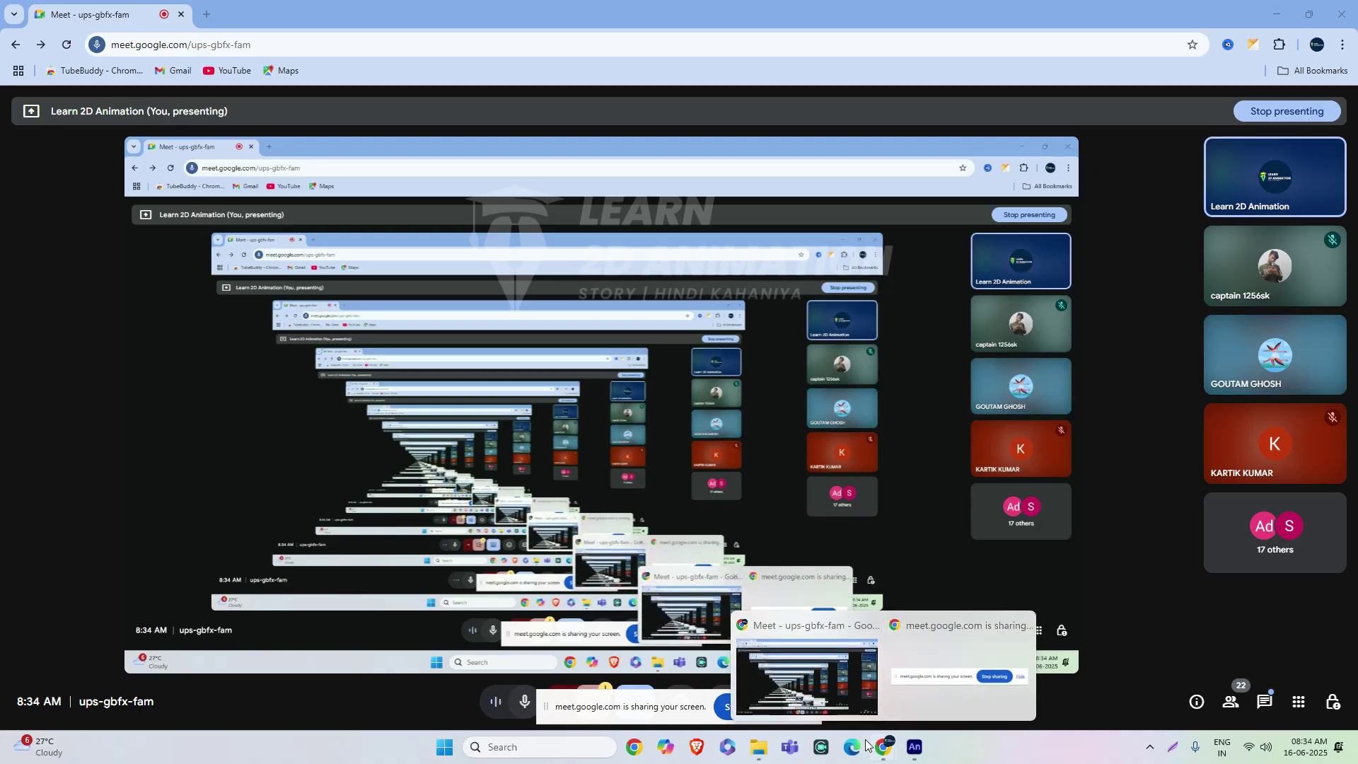
pyautogui.moveTo(756, 756)
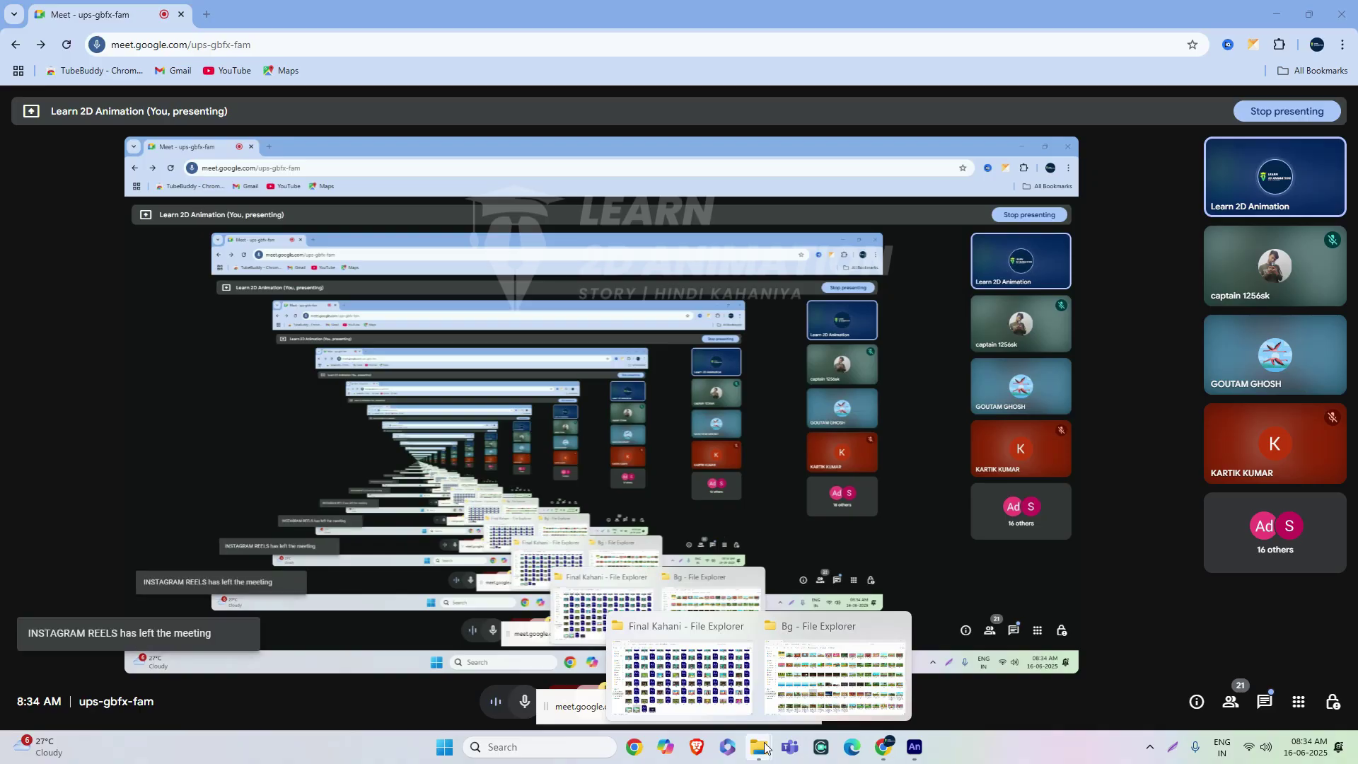
pyautogui.click(915, 748)
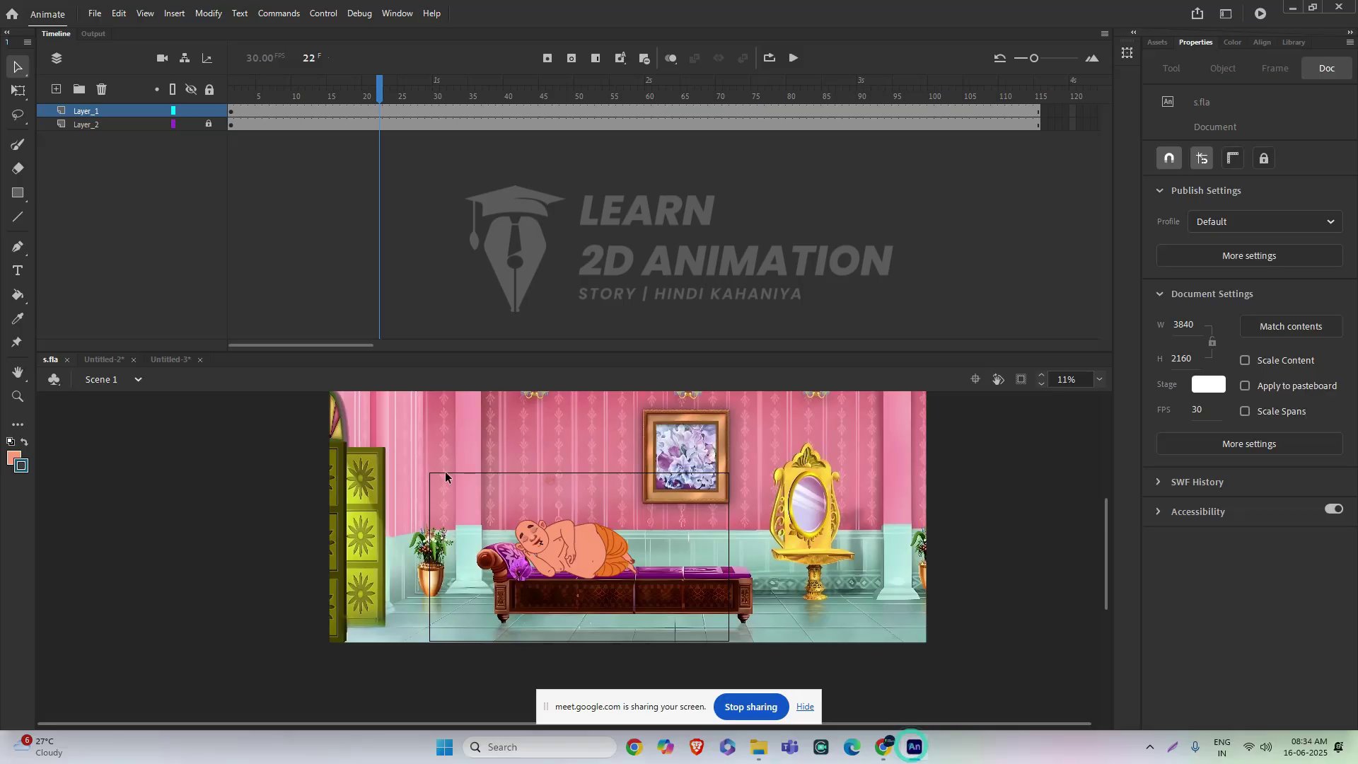
pyautogui.scroll(3, 608, 602)
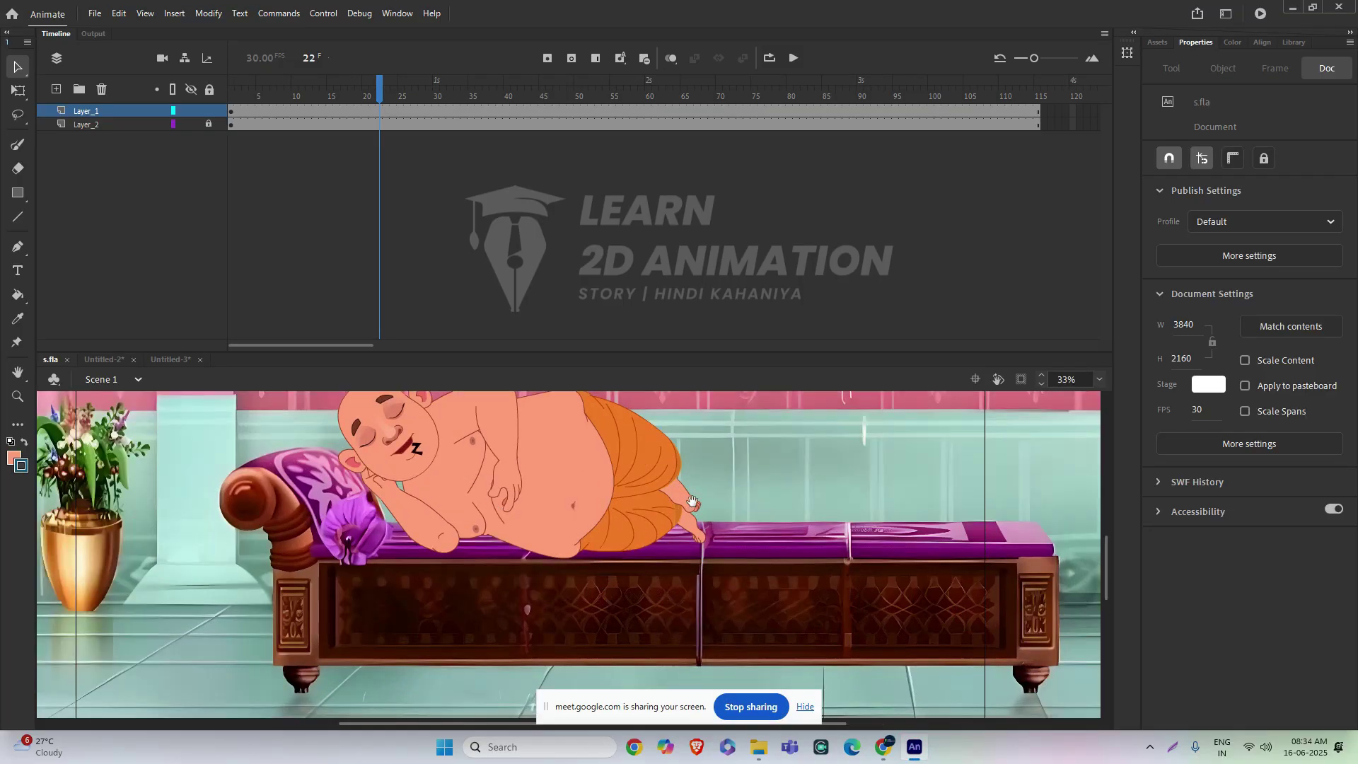
pyautogui.moveTo(692, 501); pyautogui.dragTo(777, 541)
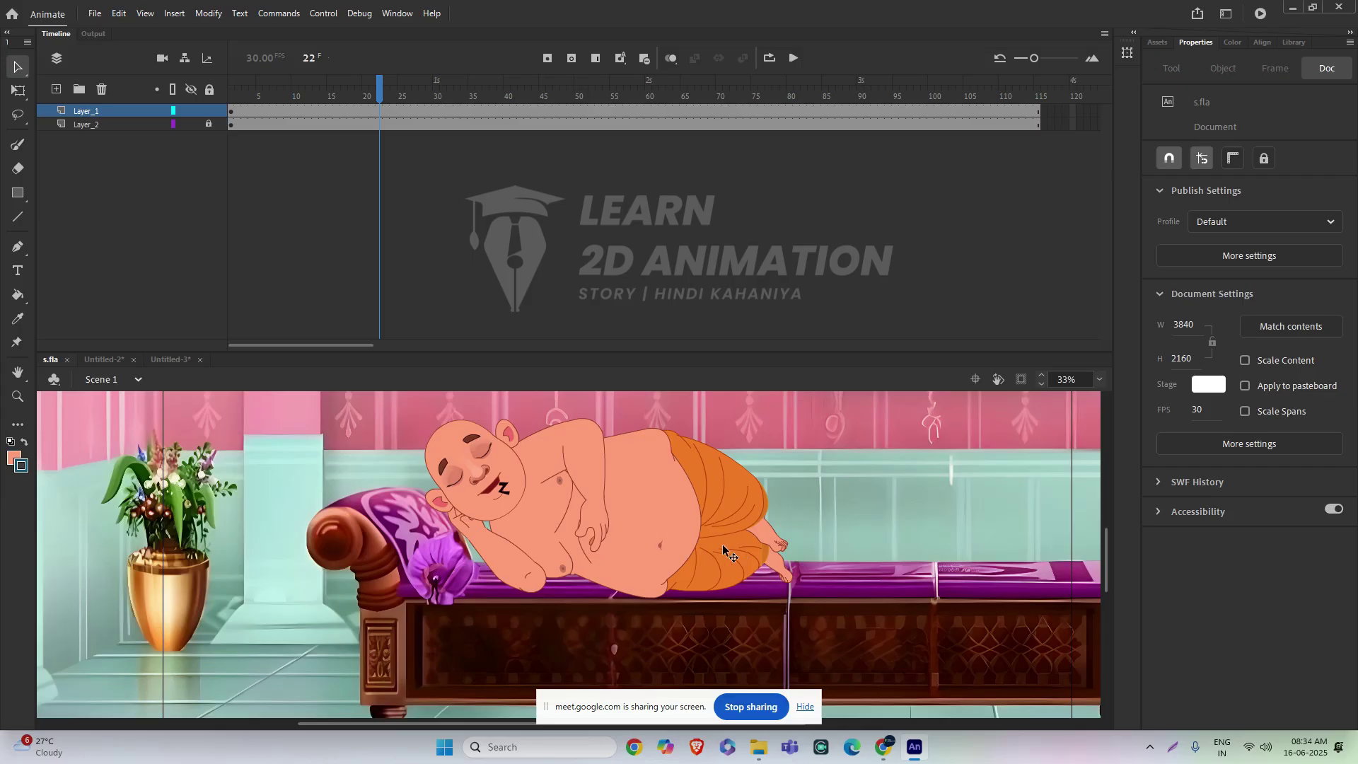
pyautogui.scroll(-1, 651, 550)
pyautogui.scroll(-1, 651, 551)
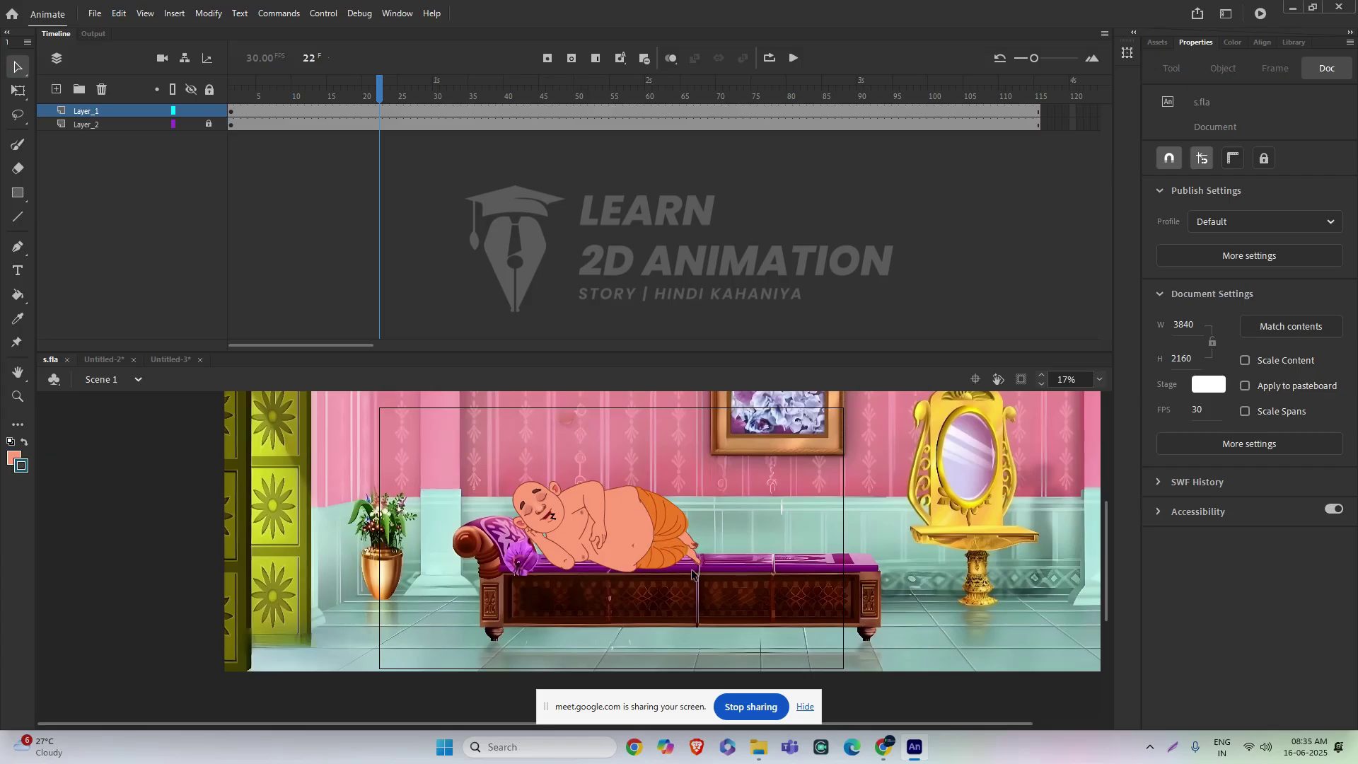
pyautogui.scroll(2, 623, 530)
# - Open the sleeping character's symbol and select every body part except the head for Free Transform
pyautogui.doubleClick(569, 499)
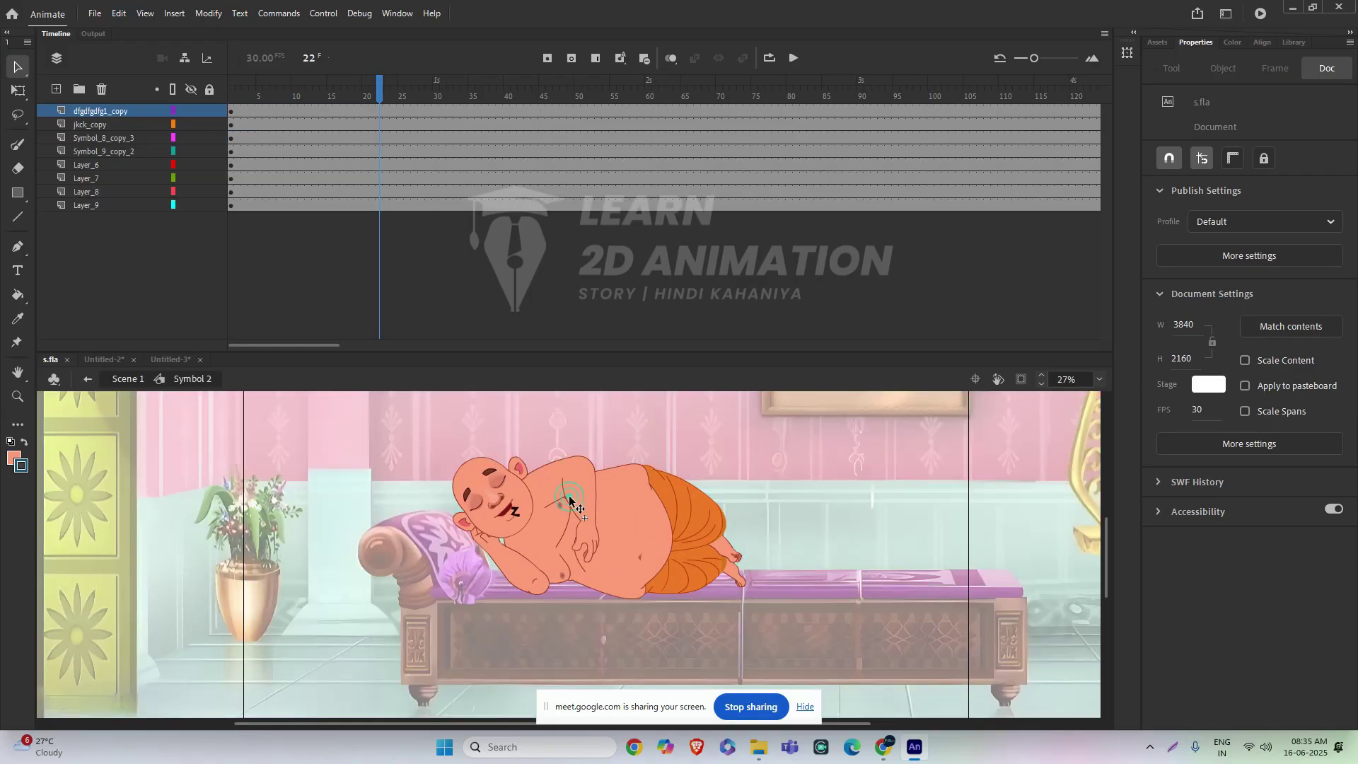
pyautogui.moveTo(468, 446); pyautogui.dragTo(852, 686)
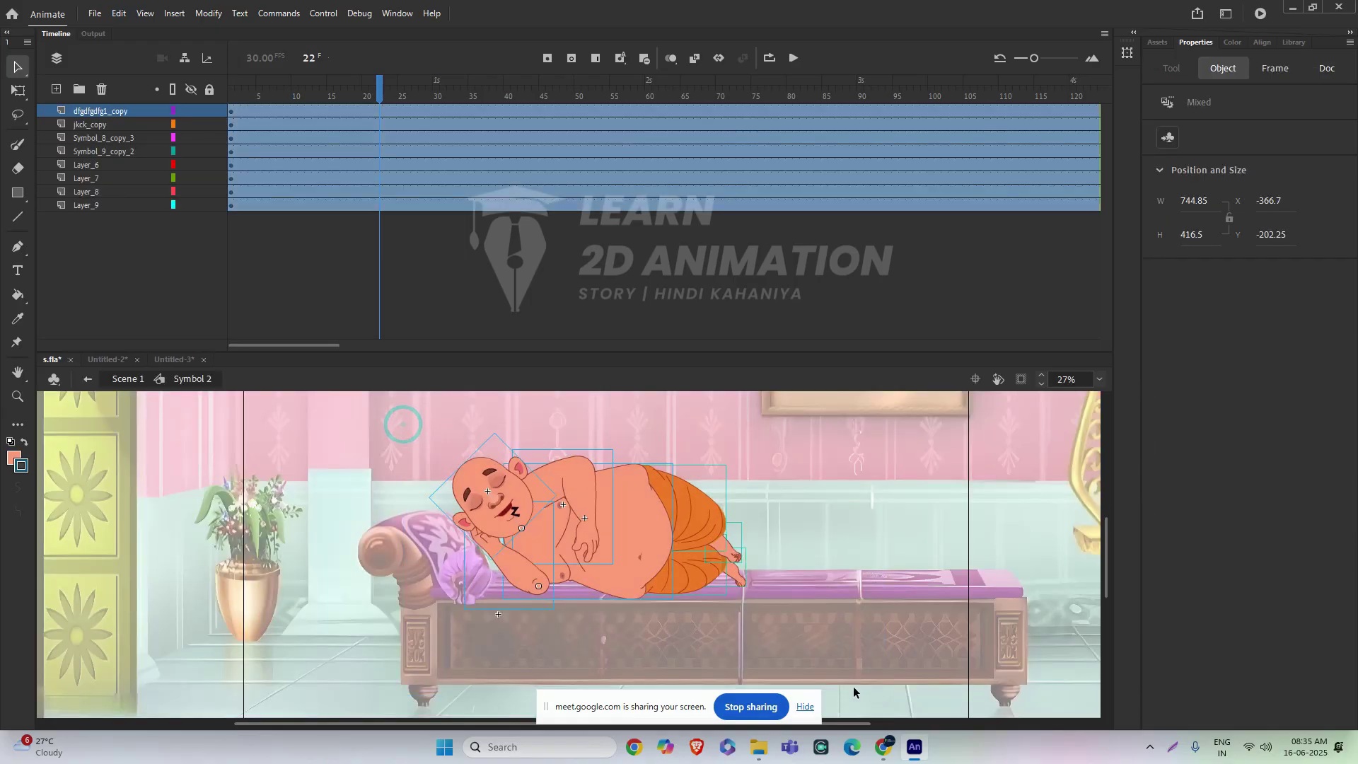
pyautogui.keyDown('shift'); pyautogui.click(517, 502); pyautogui.keyUp('shift')
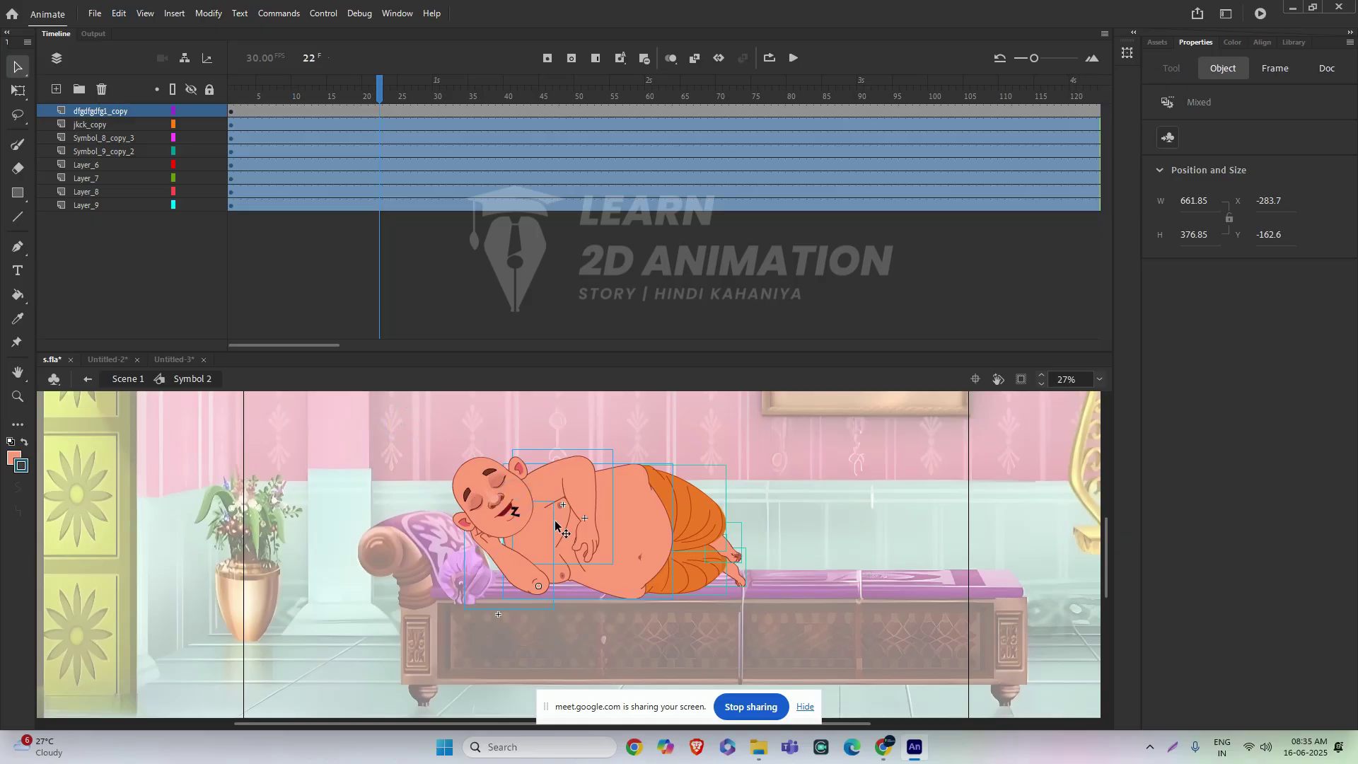
pyautogui.press('q')
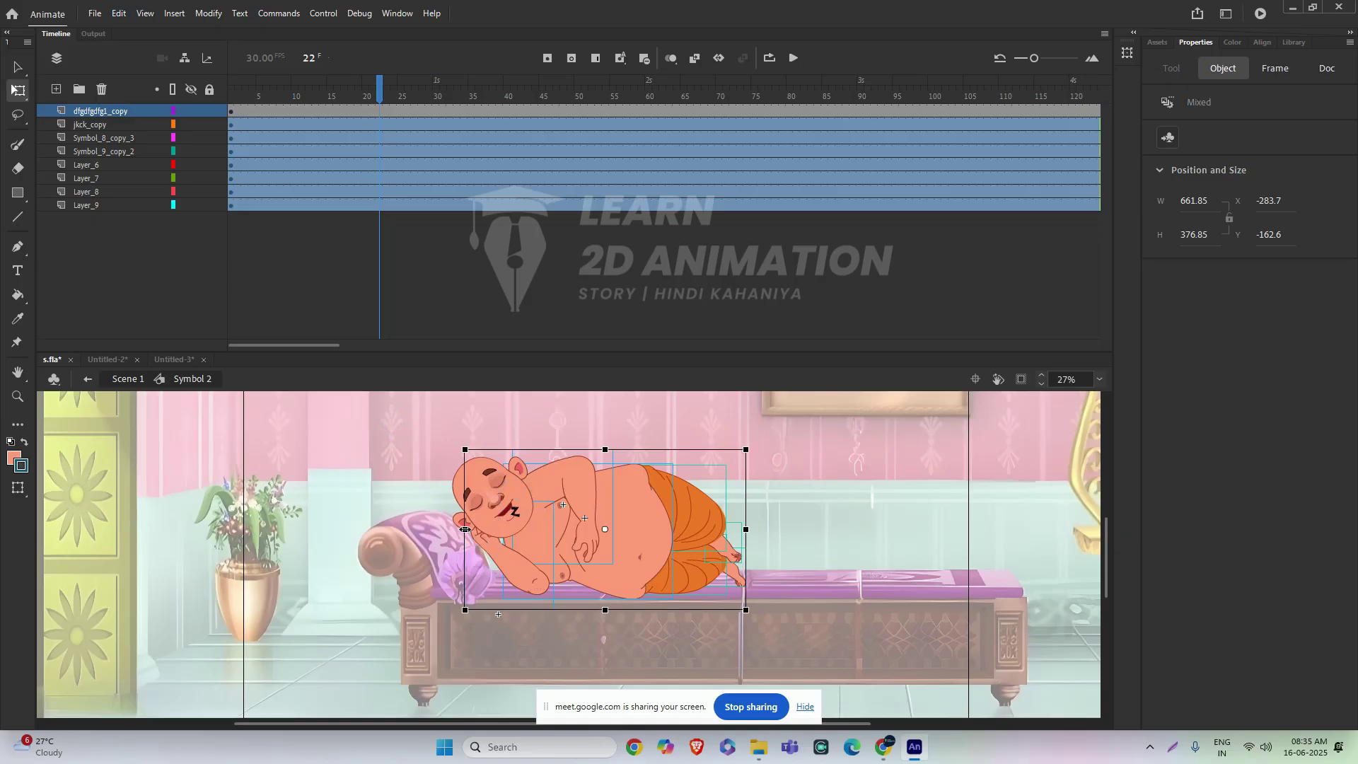
# - Nudge the character's head sideways toward the torso and slightly down, and undo the move
pyautogui.click(520, 508)
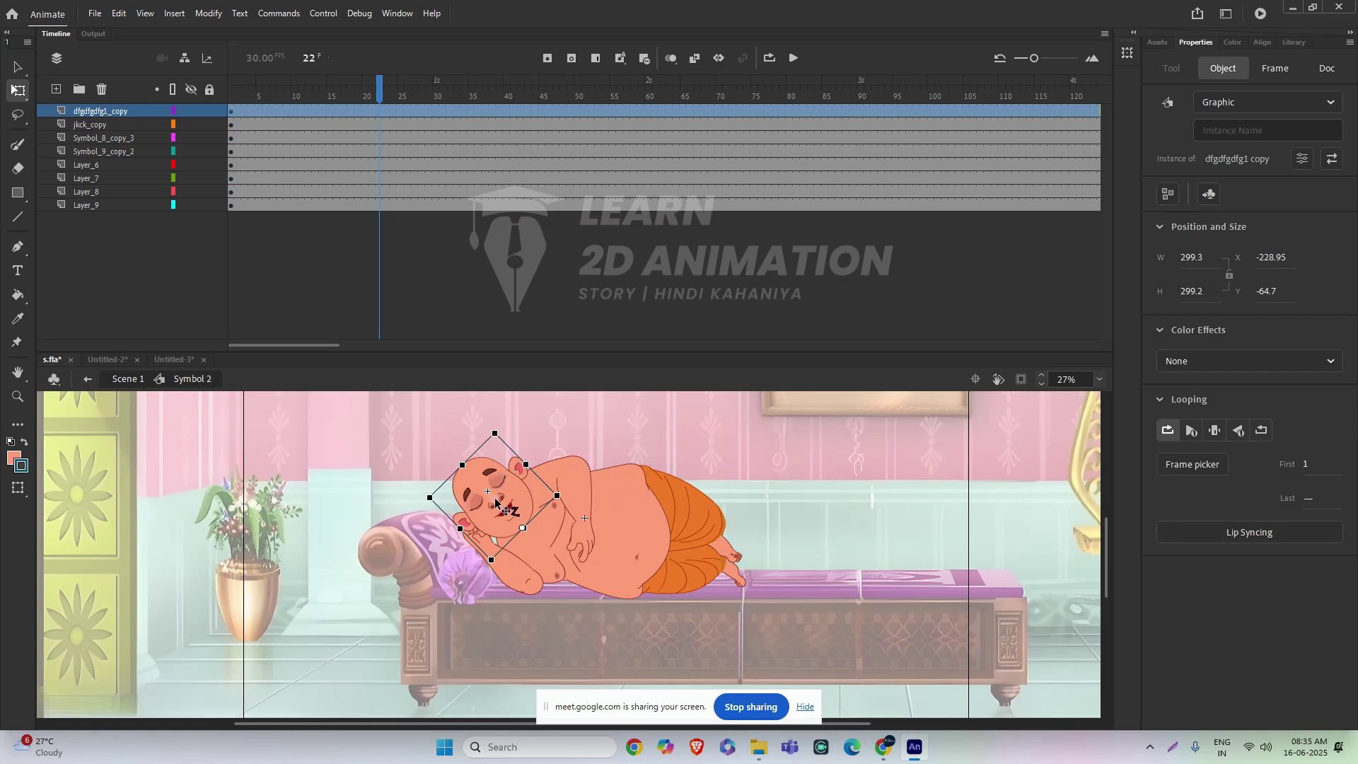
pyautogui.press('Right')
pyautogui.press('Right')
pyautogui.press('Right')
pyautogui.press('Right')
pyautogui.press('Right')
pyautogui.press('Right')
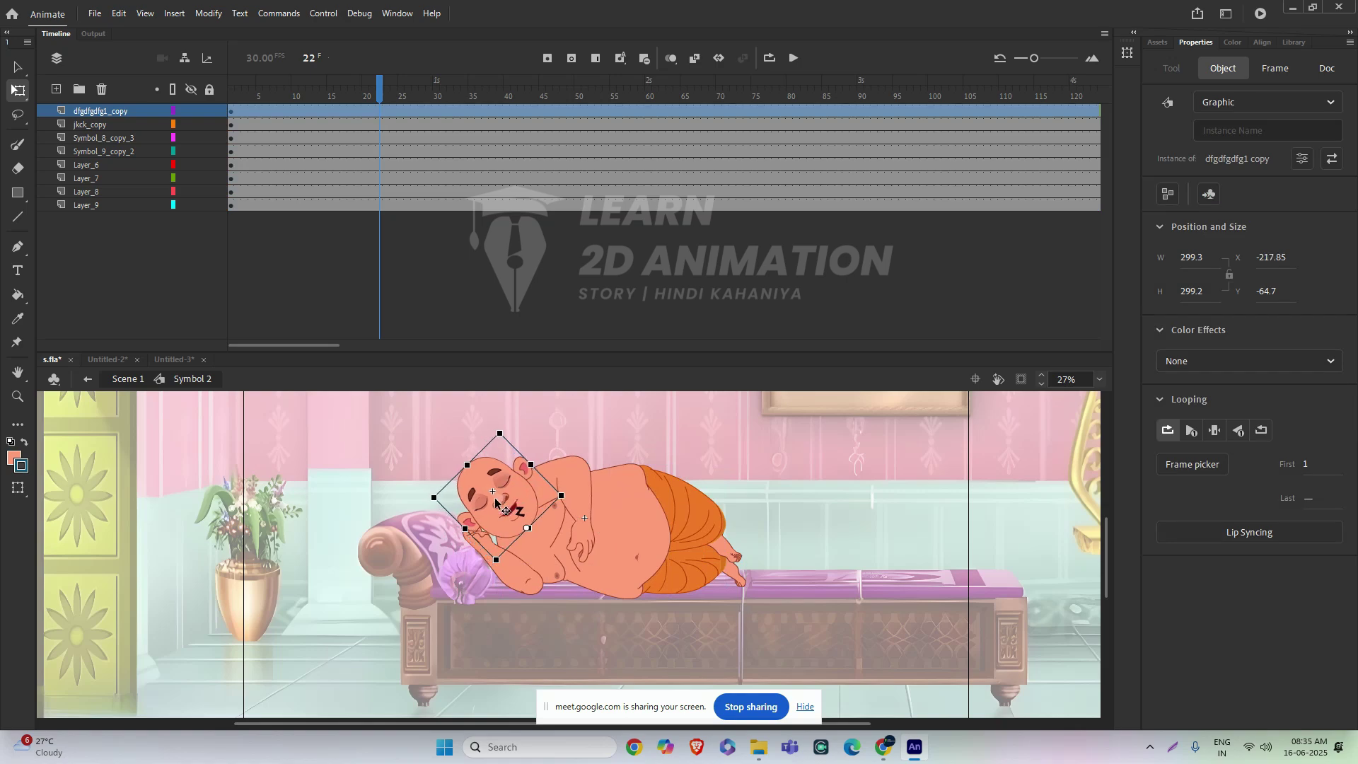
pyautogui.press('Down')
pyautogui.press('Down')
pyautogui.press('Down')
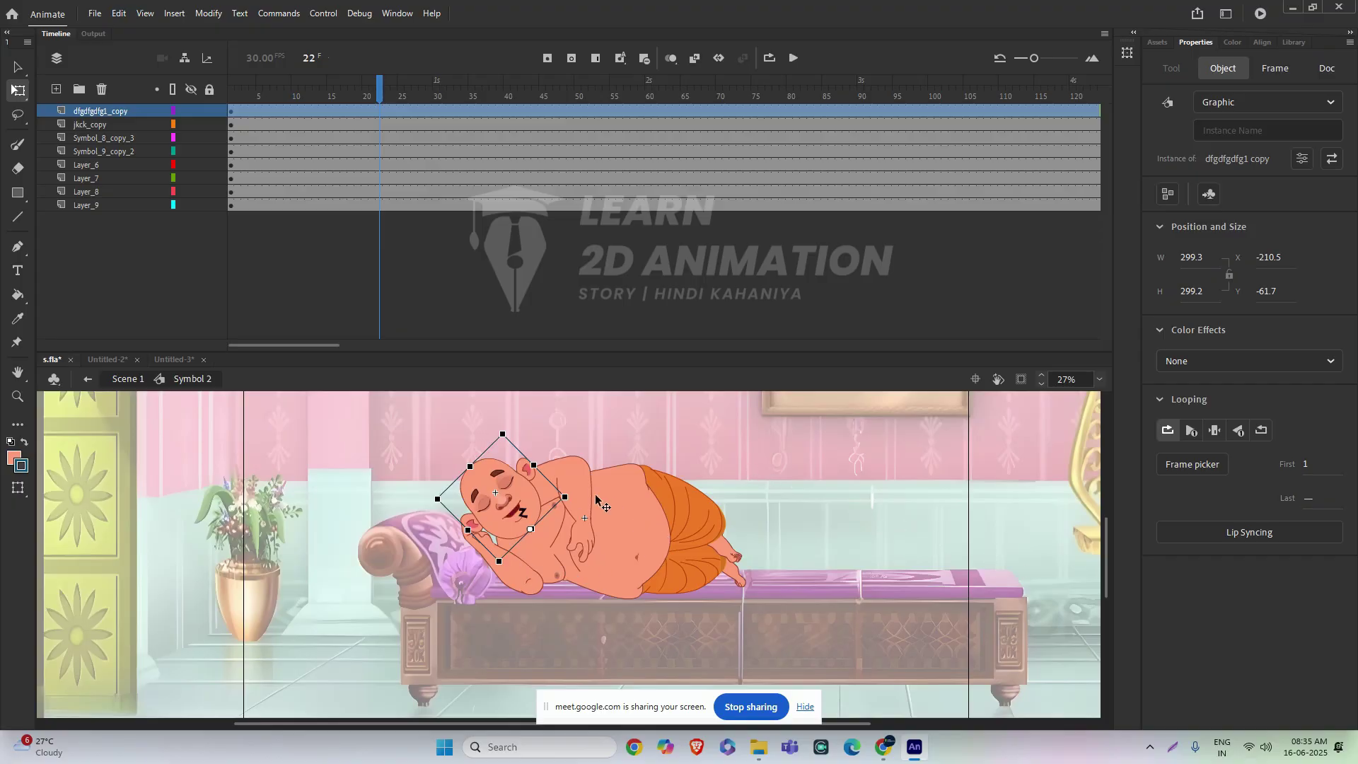
pyautogui.hotkey('ctrl', 'z')
# - Select the character's upper foot inside the symbol and return to the main scene
pyautogui.click(577, 465)
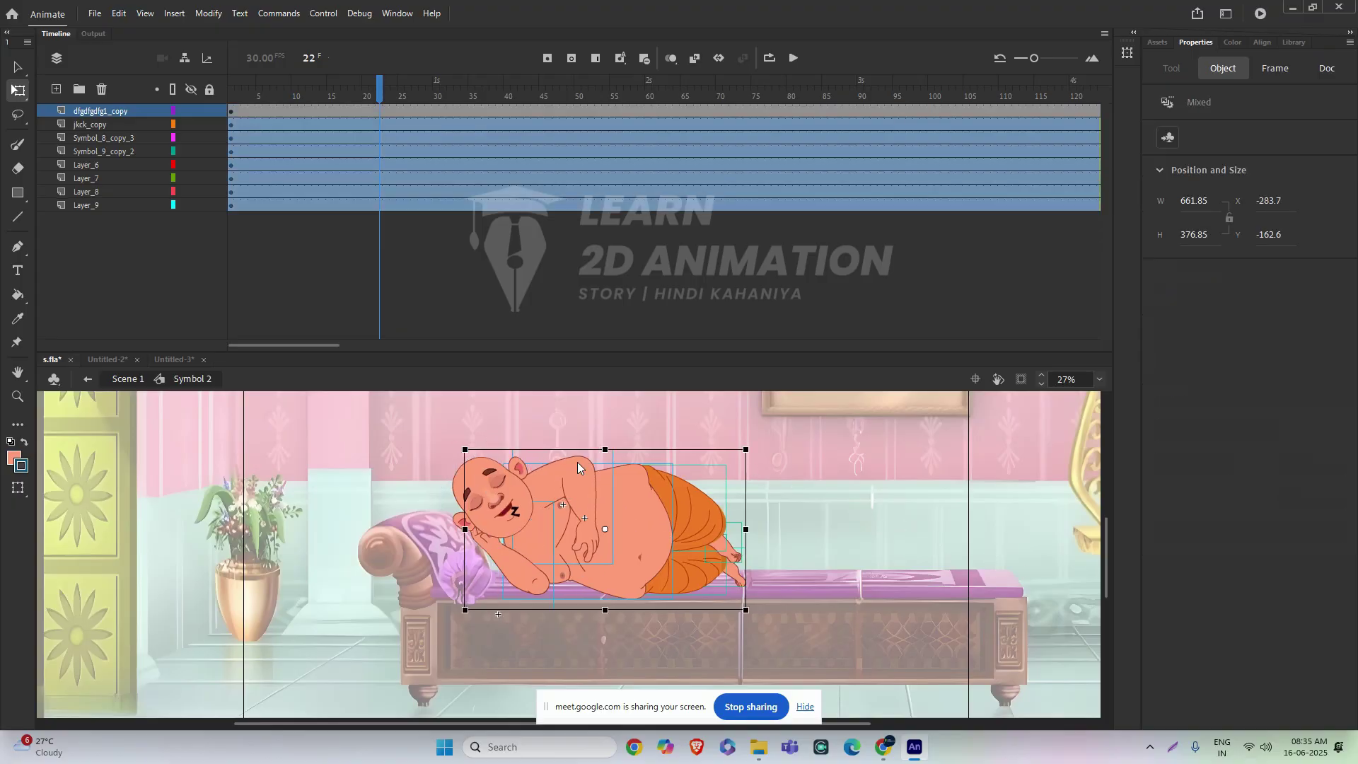
pyautogui.click(878, 511)
pyautogui.click(743, 571)
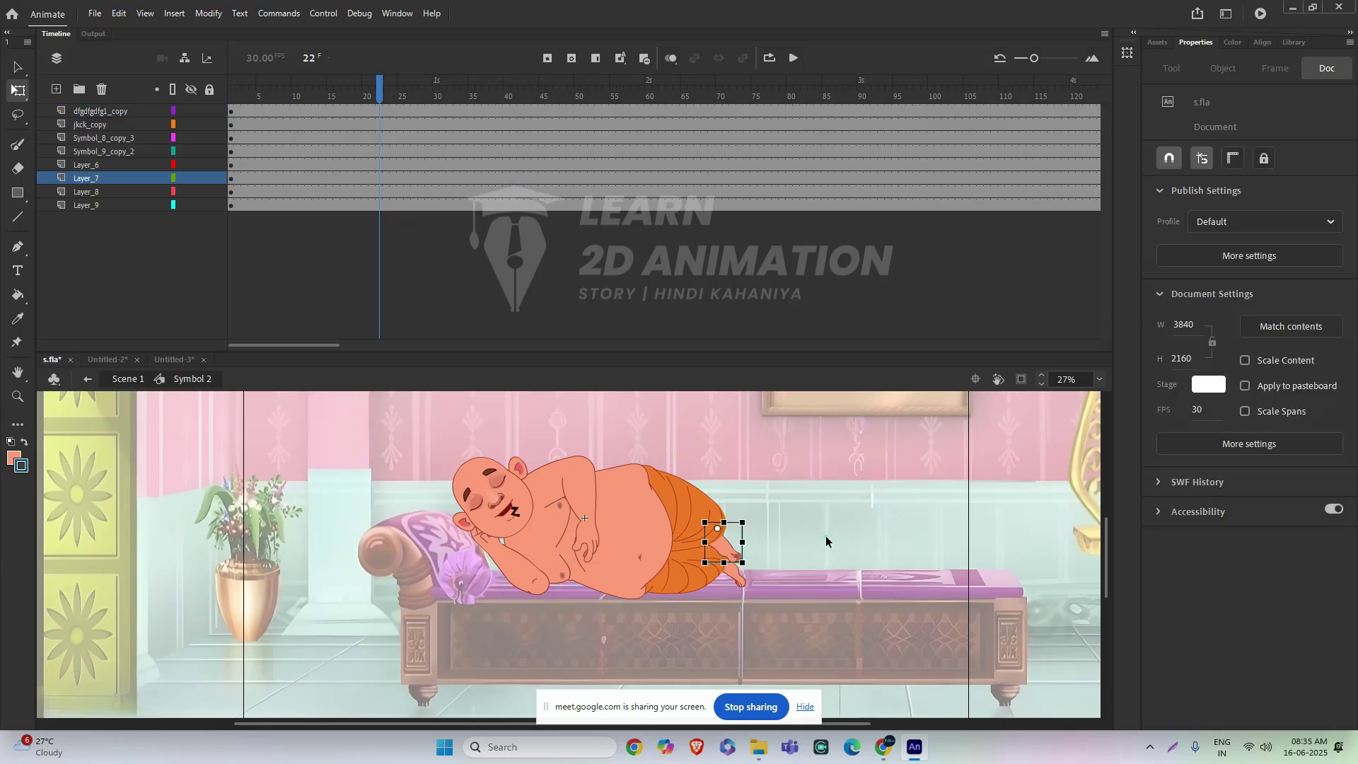
pyautogui.doubleClick(825, 536)
# - Rotate the whole sleeping character 90 degrees clockwise so that it stands upright in front of the couch
pyautogui.click(731, 523)
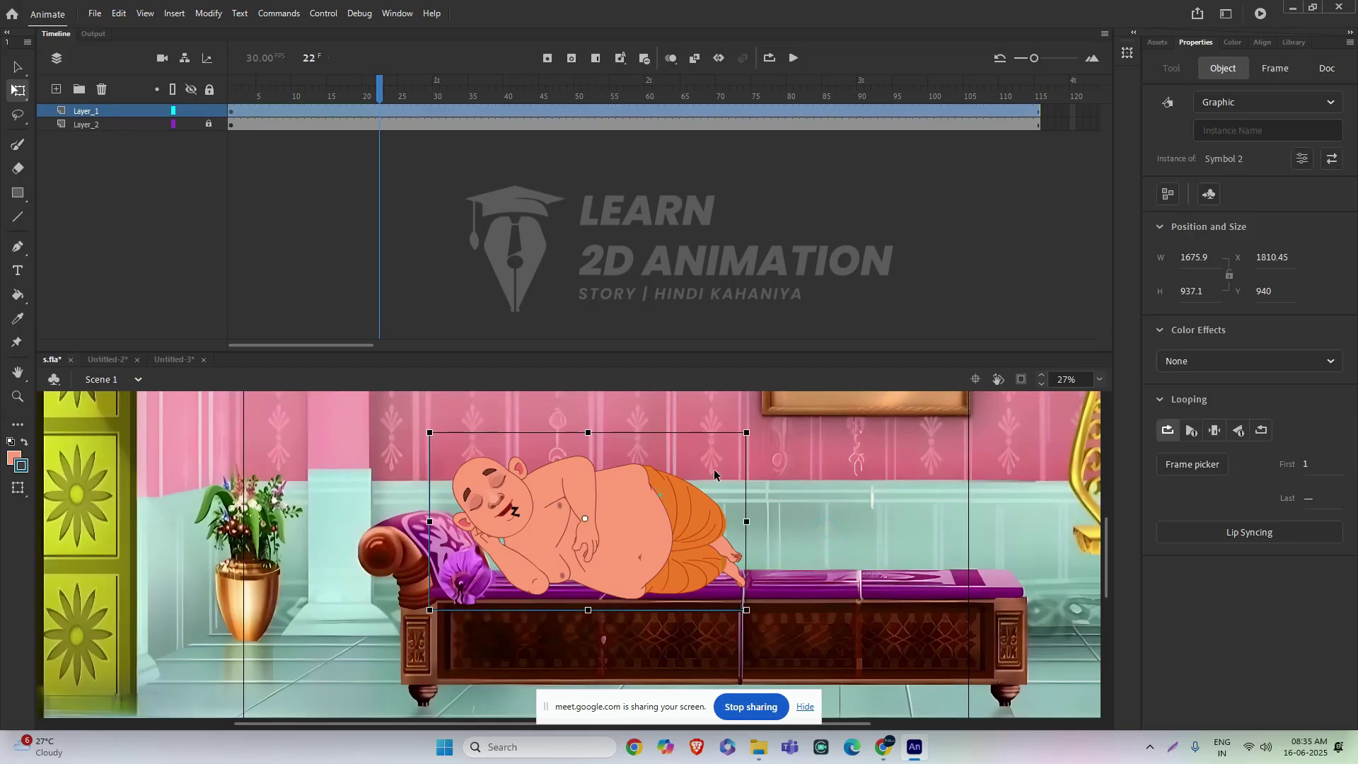
pyautogui.moveTo(755, 440); pyautogui.dragTo(704, 663)
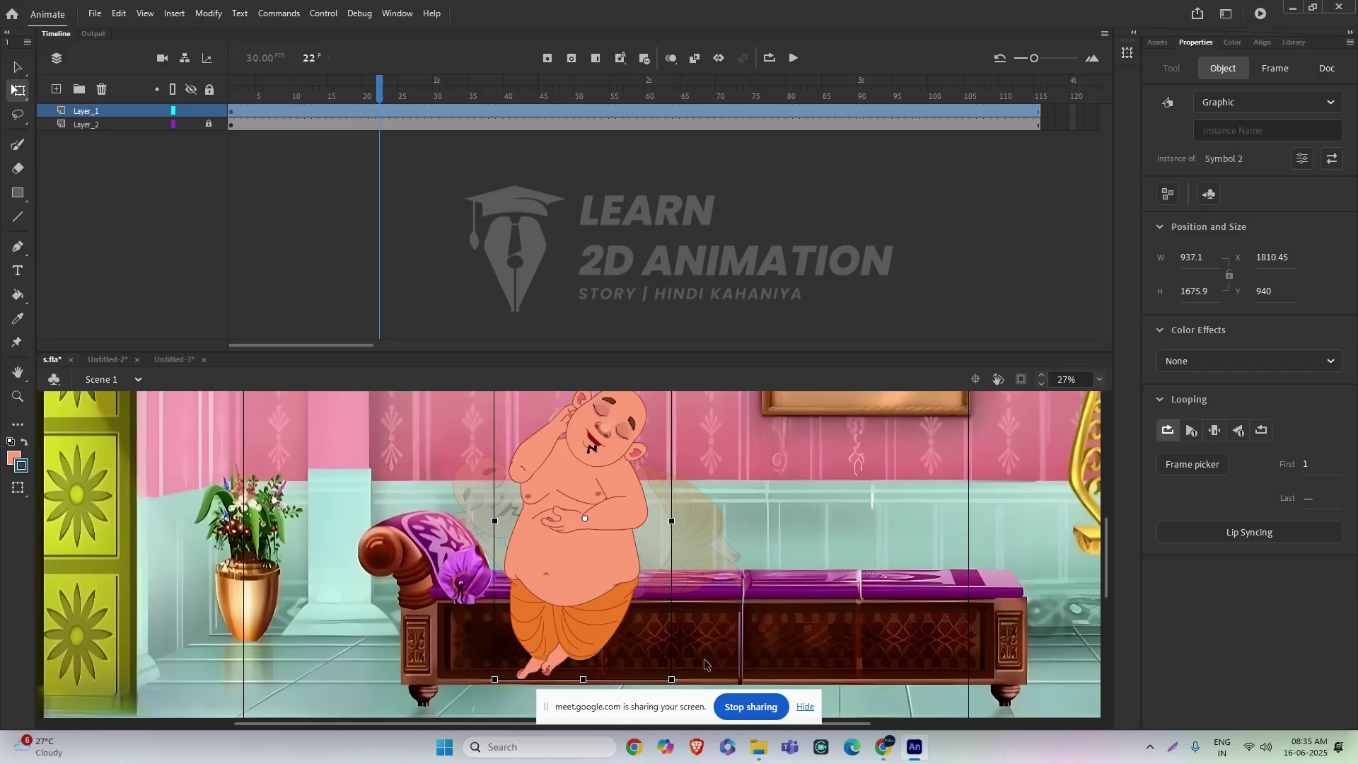
pyautogui.moveTo(562, 528); pyautogui.dragTo(590, 575)
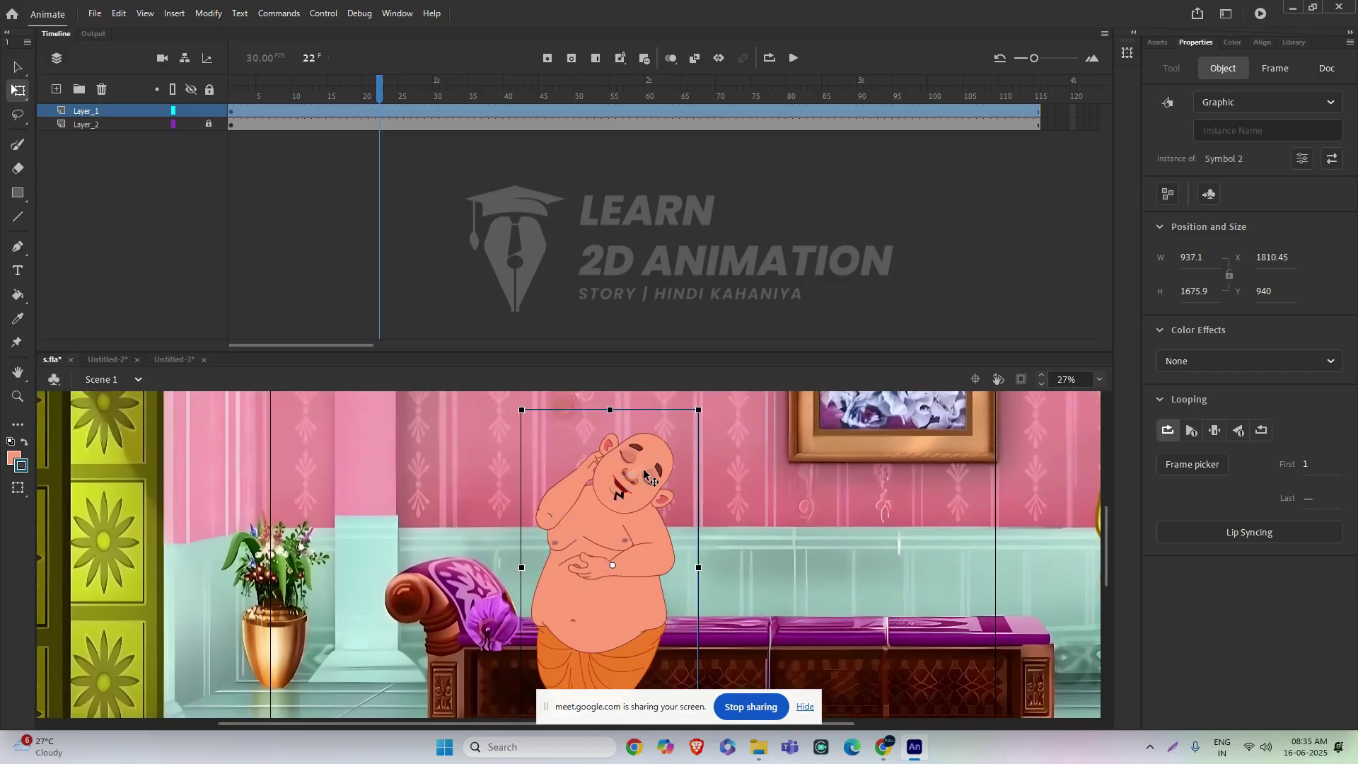
# - Rotate the tilted head to a straight upright position inside the character's symbol
pyautogui.doubleClick(677, 472)
pyautogui.moveTo(702, 480); pyautogui.dragTo(665, 424)
pyautogui.click(713, 420)
pyautogui.keyDown('ctrl'); pyautogui.scroll(-4, 693, 508); pyautogui.keyUp('ctrl')
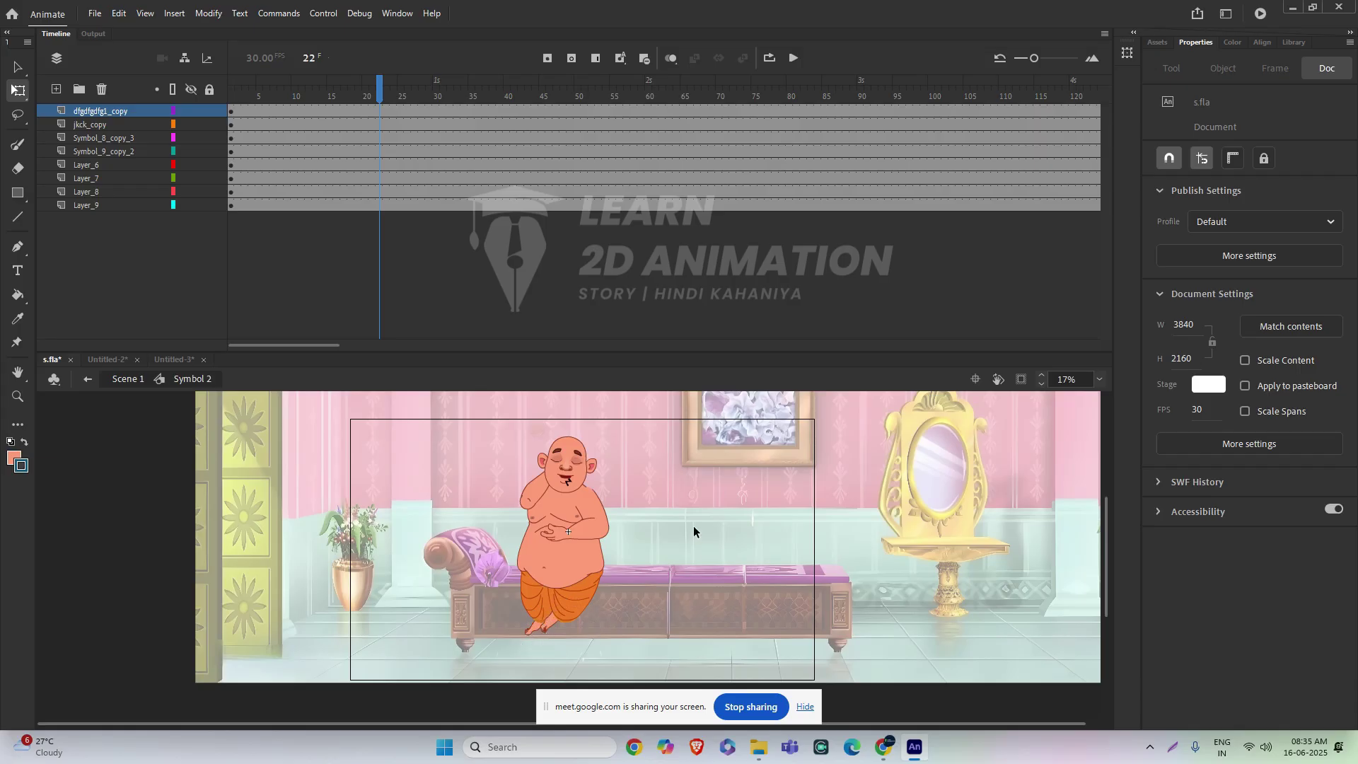
# - Undo the head straightening and the whole-character rotation to restore the lying pose on the couch
pyautogui.hotkey('ctrl', 'z')
pyautogui.hotkey('ctrl', 'z')
pyautogui.hotkey('ctrl', 'z')
pyautogui.hotkey('ctrl', 'z')
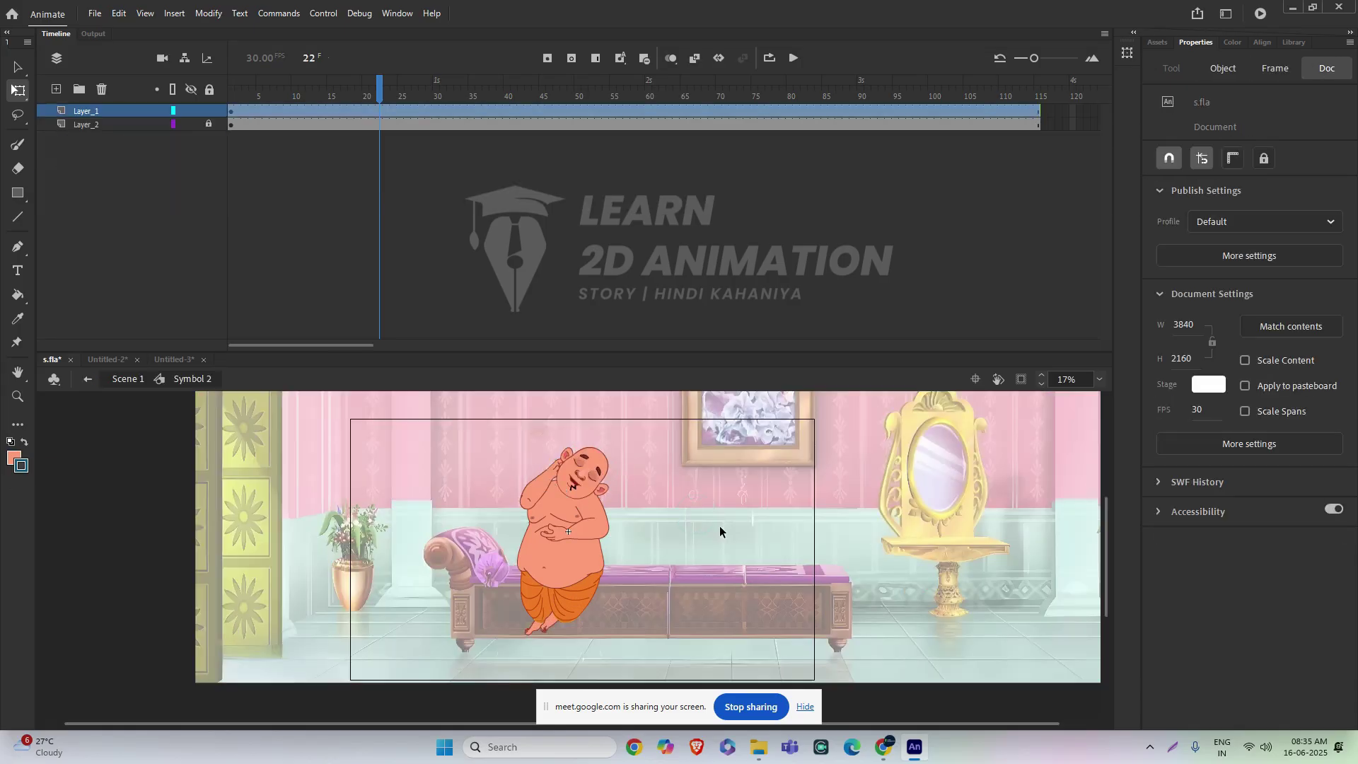
pyautogui.hotkey('ctrl', 'z')
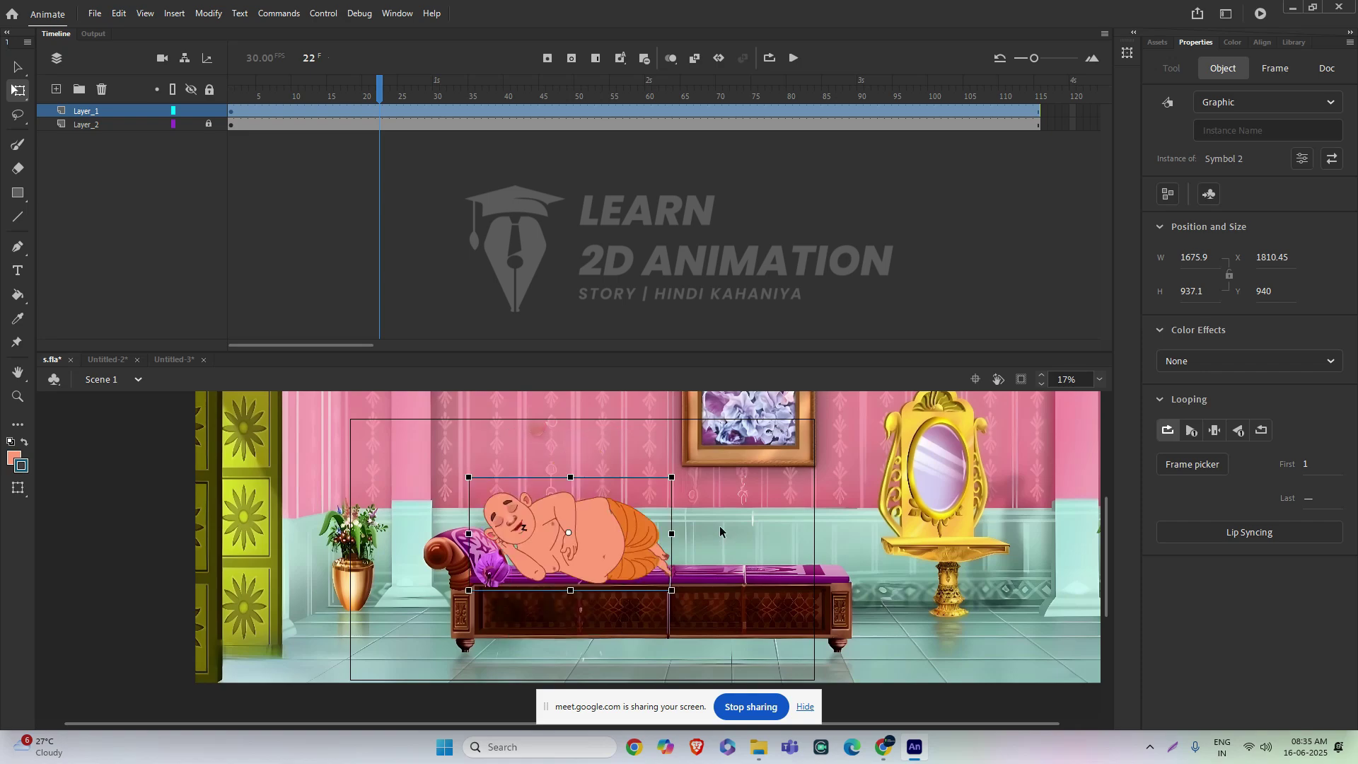
# - Deselect the character and save the s.fla document
pyautogui.click(999, 562)
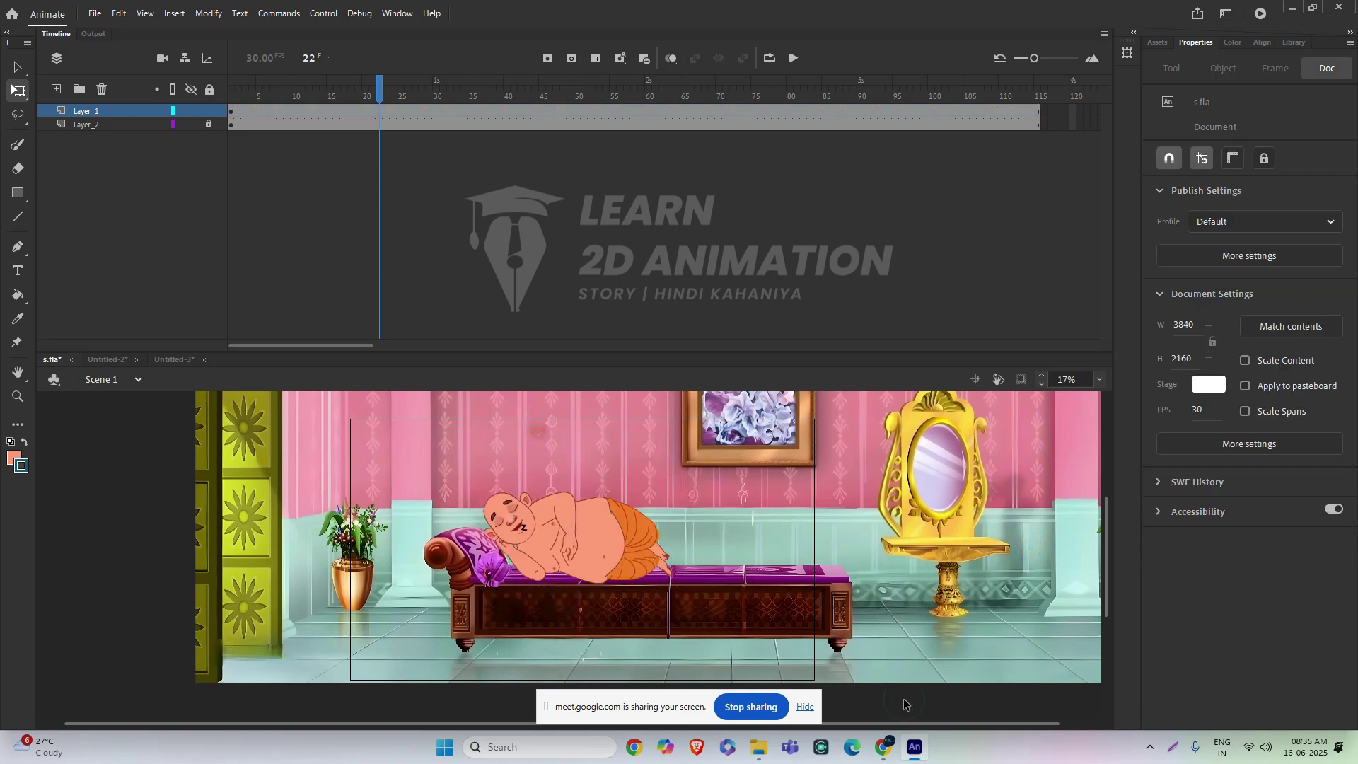
pyautogui.hotkey('ctrl', 's')
# - Inspect the Z beside the mouth, look inside the character's symbol and return to the main scene
pyautogui.scroll(6, 518, 542)
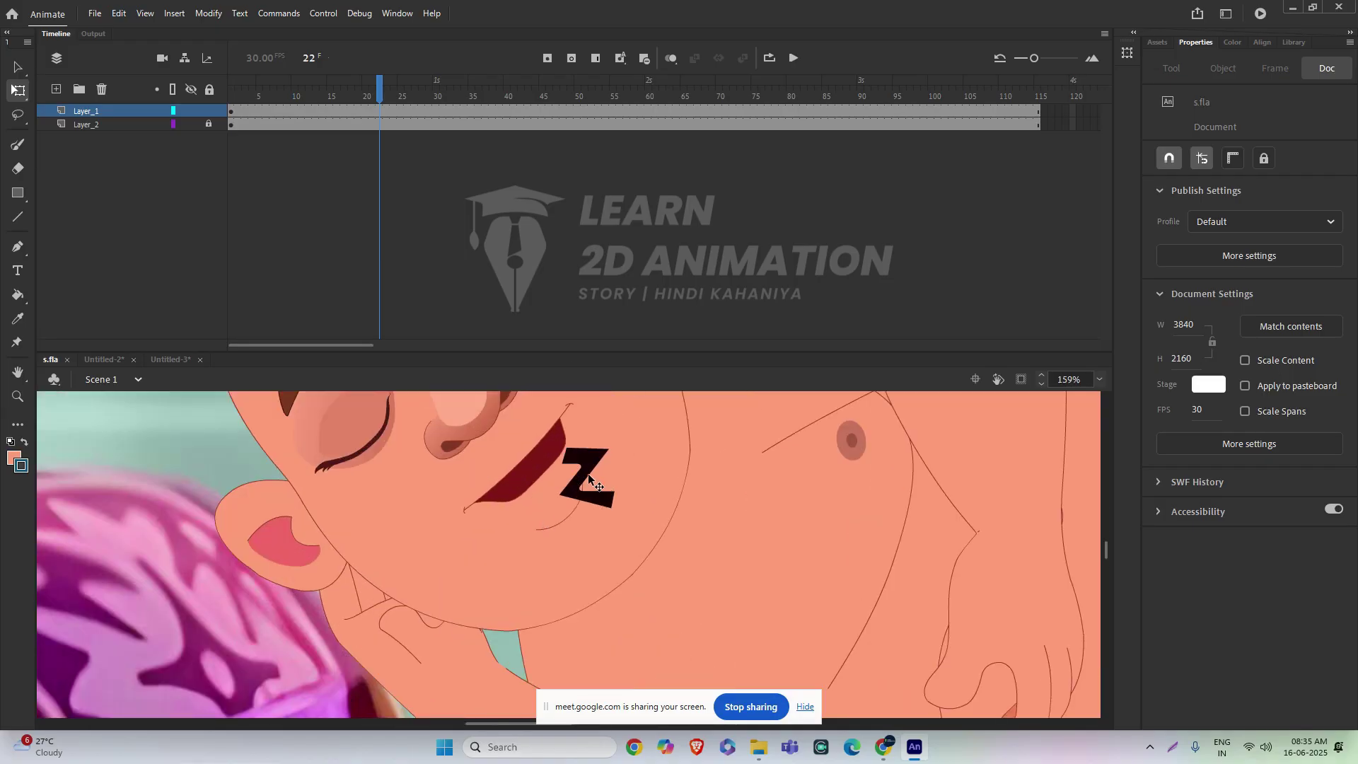
pyautogui.doubleClick(583, 461)
pyautogui.scroll(-5, 579, 468)
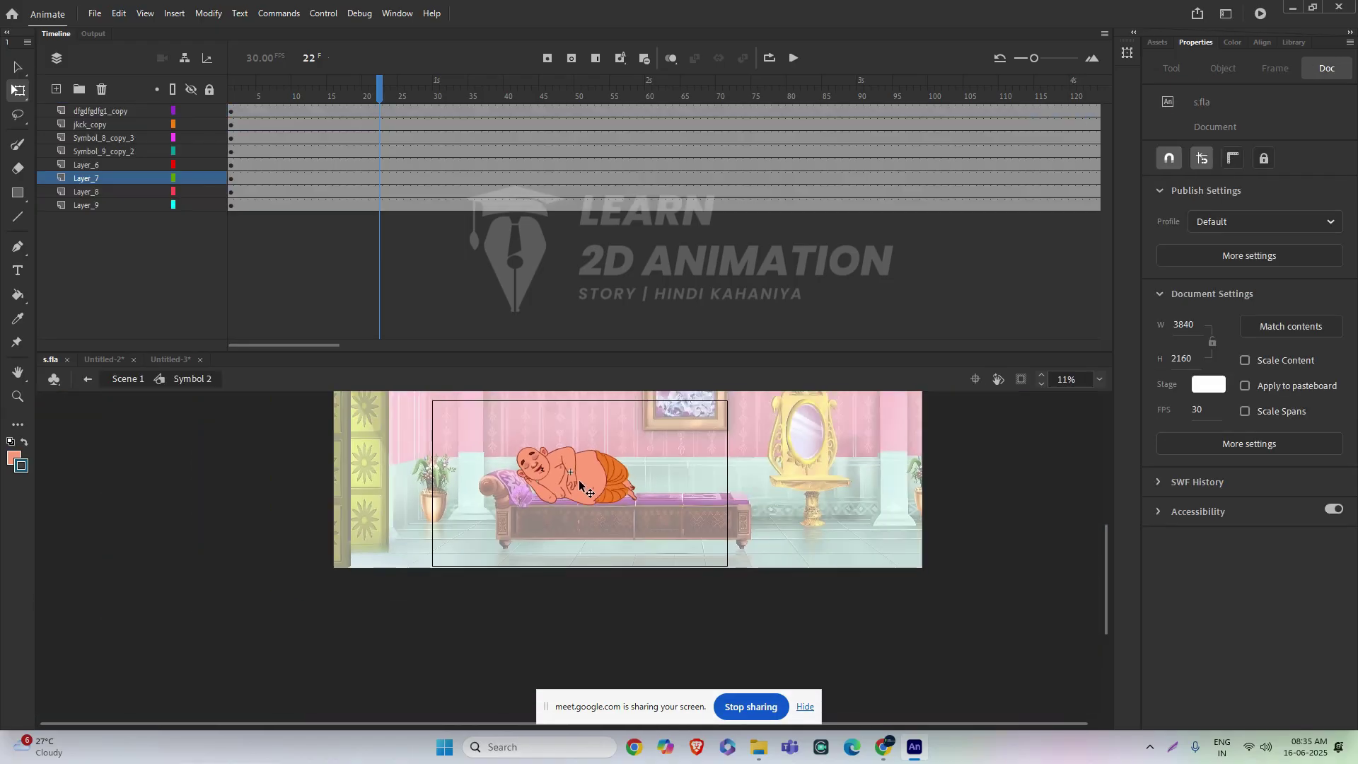
pyautogui.doubleClick(985, 517)
pyautogui.click(984, 517)
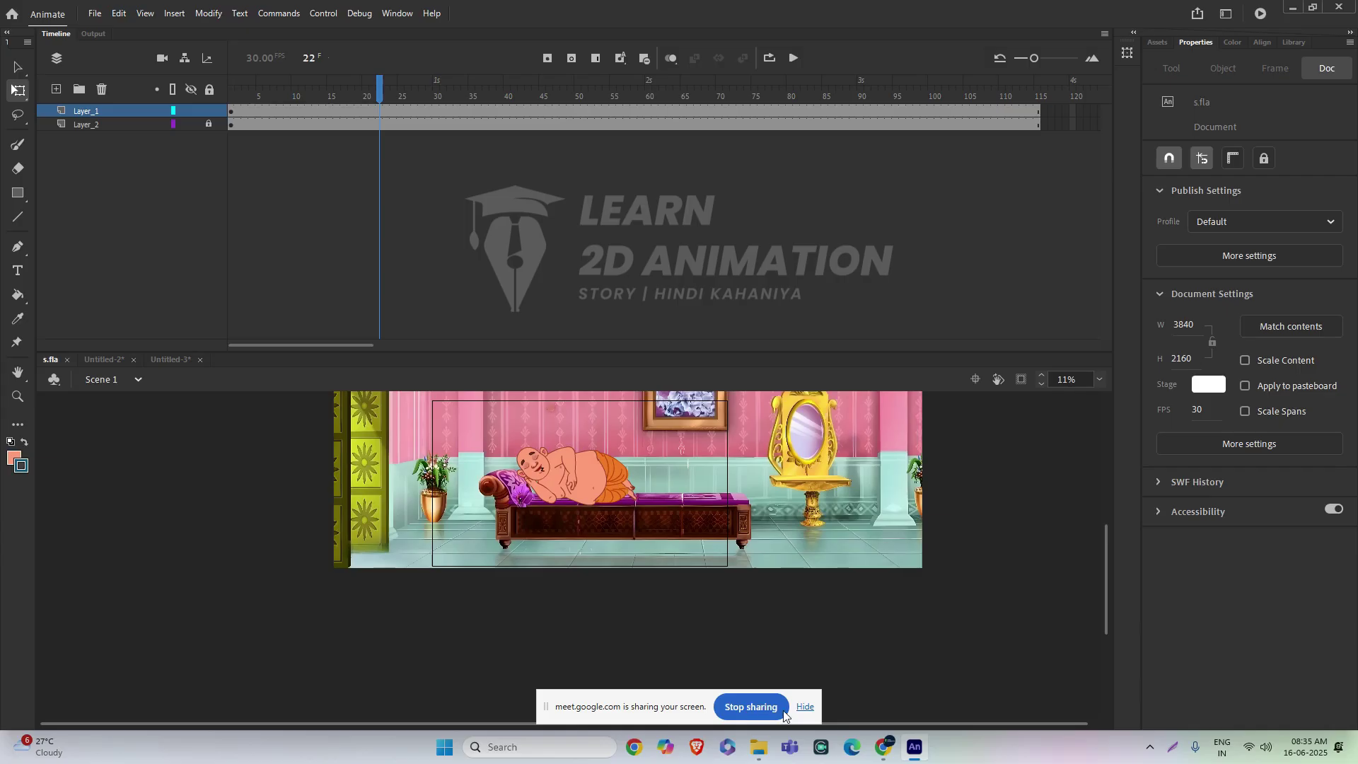
# - Switch to the Google Meet call window
pyautogui.moveTo(883, 747)
pyautogui.click(816, 656)
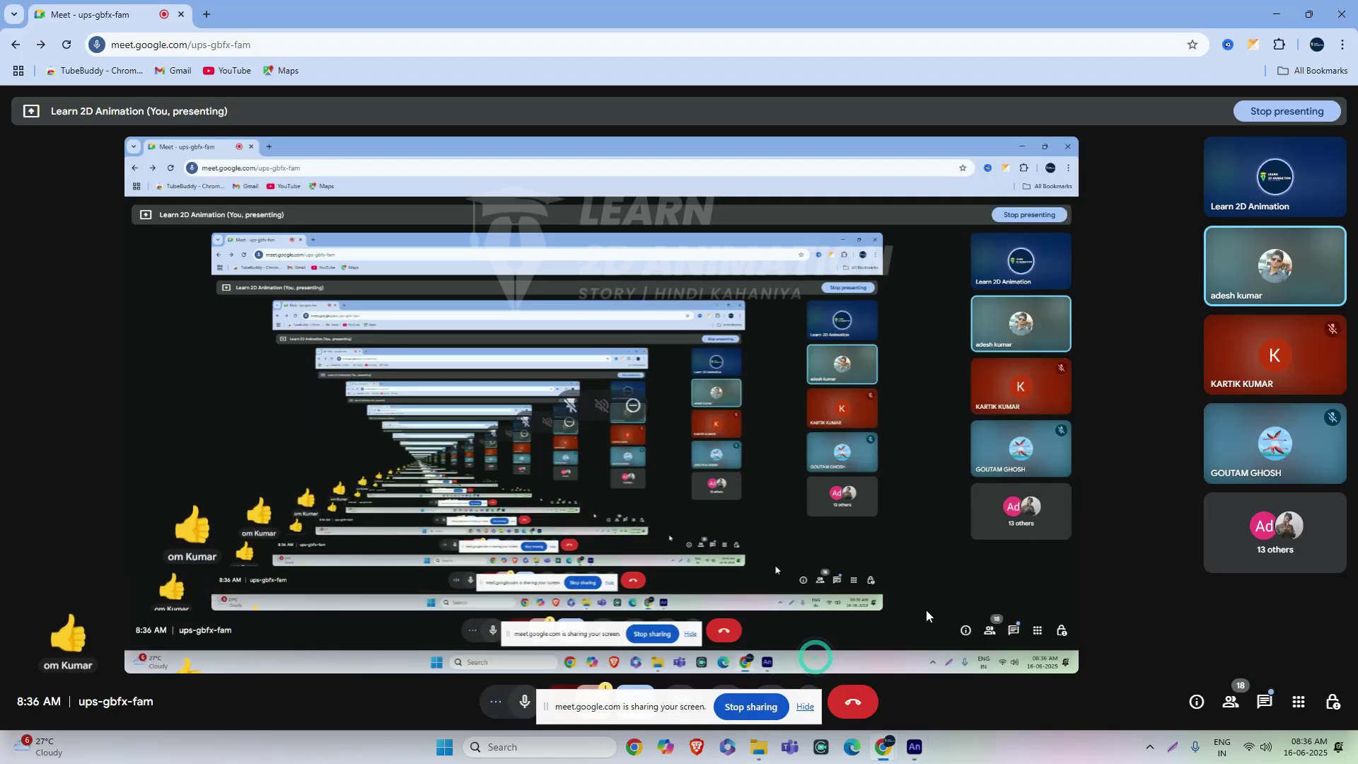